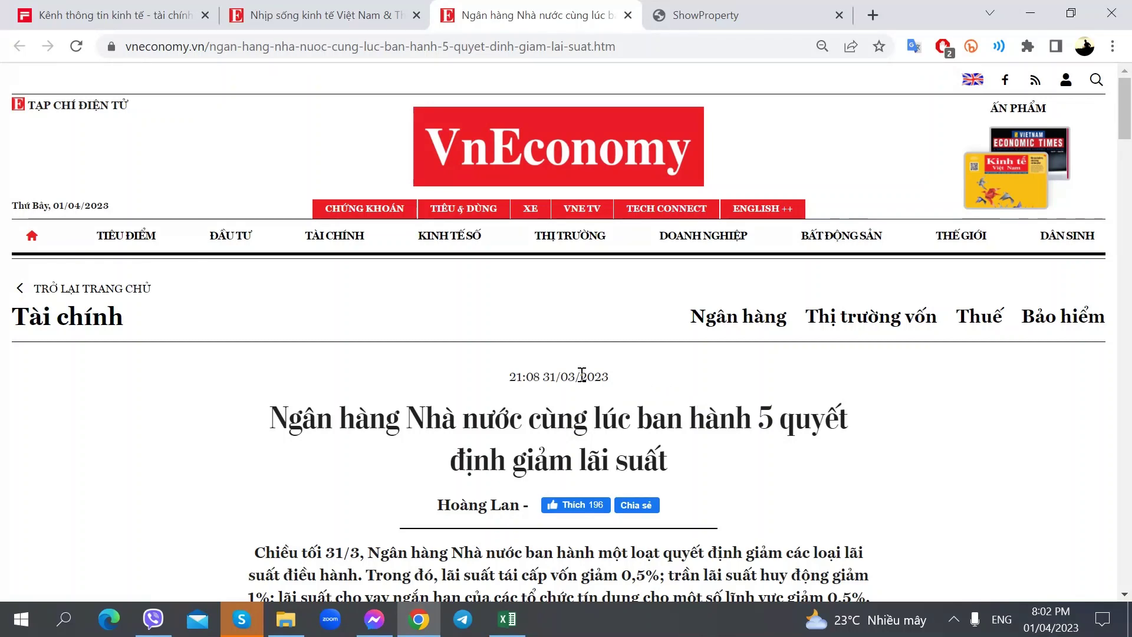
- Read the VnEconomy article on the rate cuts in Chrome, and enter "Quyết định 574" in cell B6 of the Excel sheet
{"action": "scroll", "coordinate": [582, 375], "scroll_direction": "down", "scroll_amount": 5}
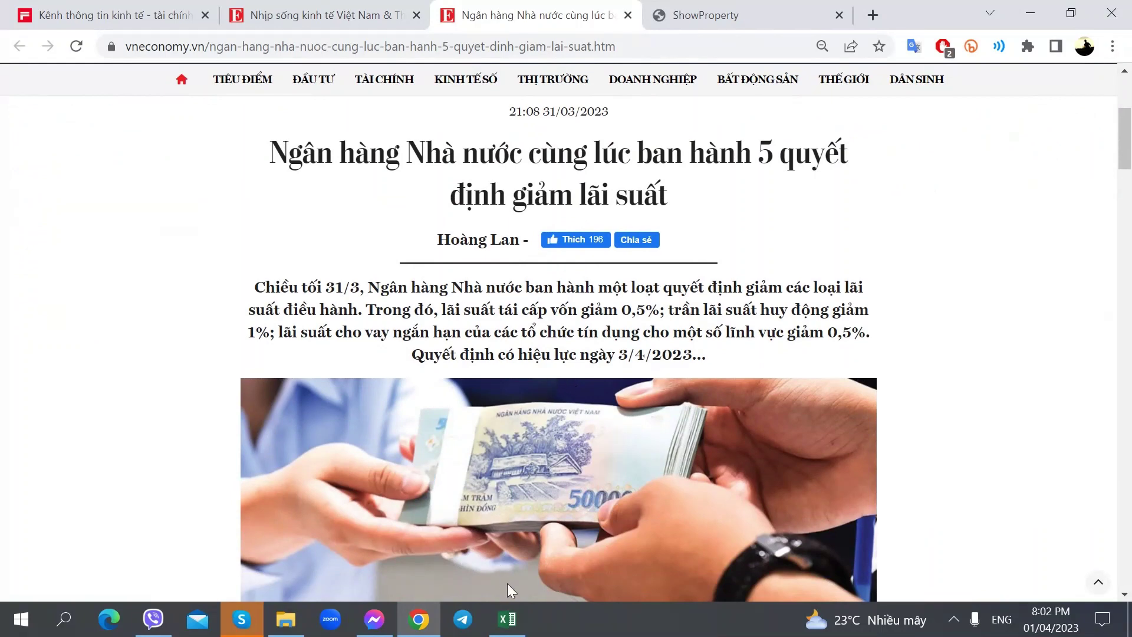
{"action": "left_click", "coordinate": [507, 620]}
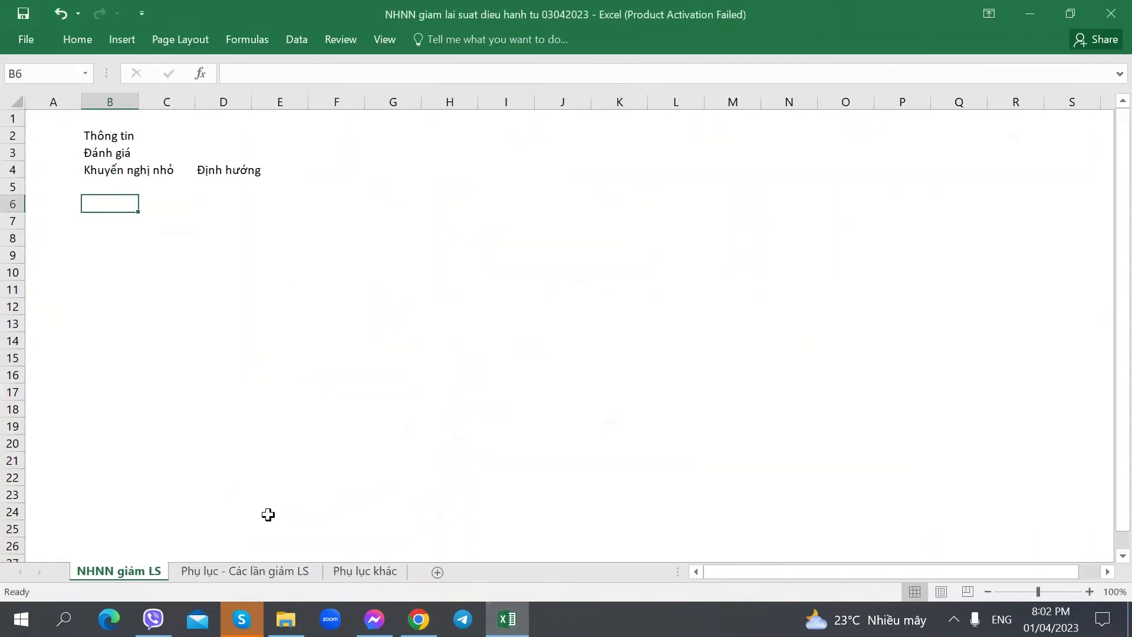
{"action": "key", "text": "alt+Tab"}
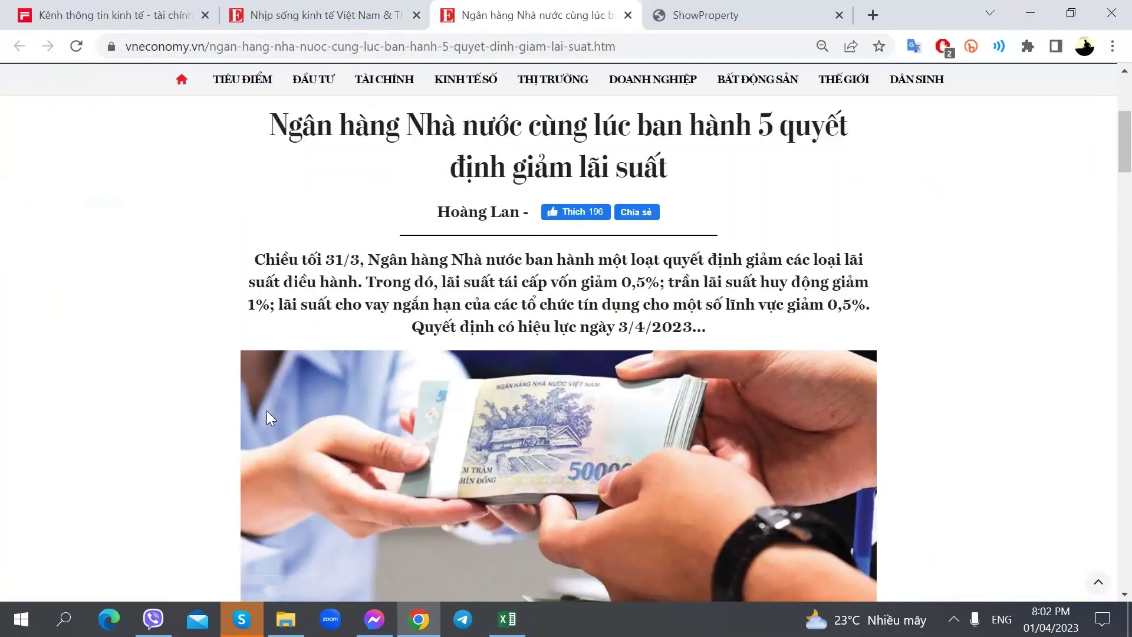
{"action": "scroll", "coordinate": [267, 411], "scroll_direction": "down", "scroll_amount": 10}
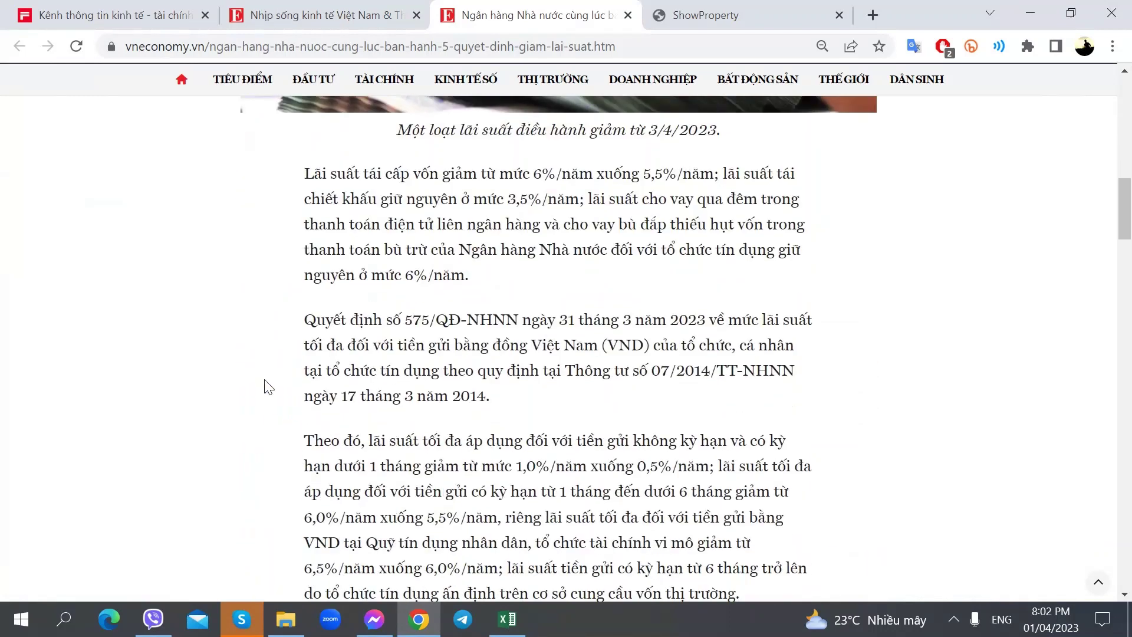
{"action": "key", "text": "alt+Tab"}
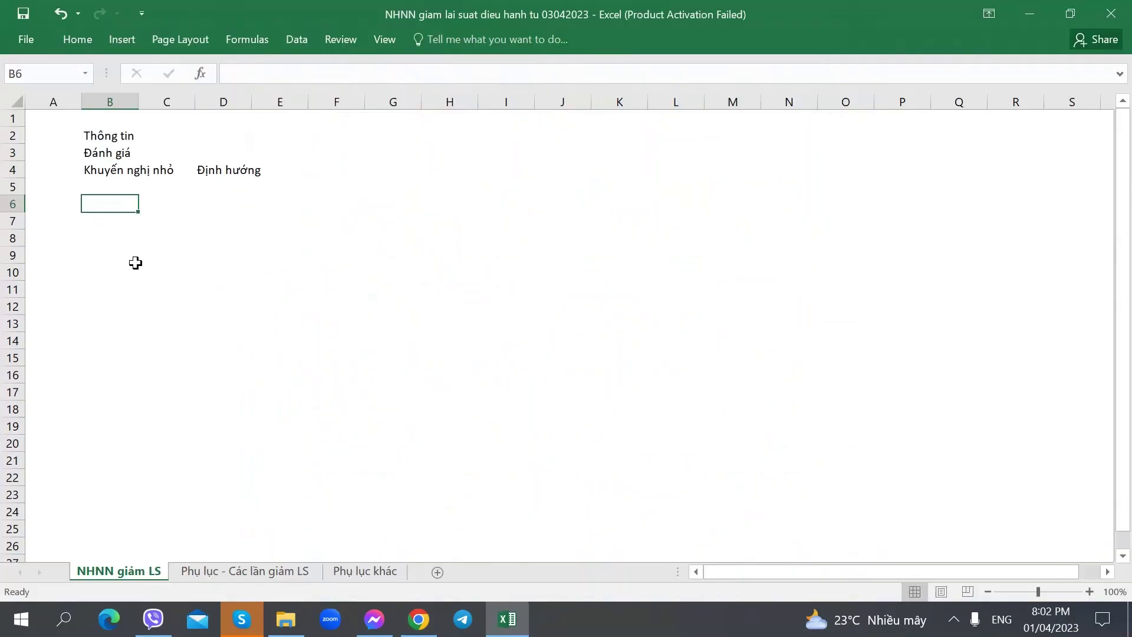
{"action": "type", "text": "Quyết"}
{"action": "key", "text": "alt+Tab"}
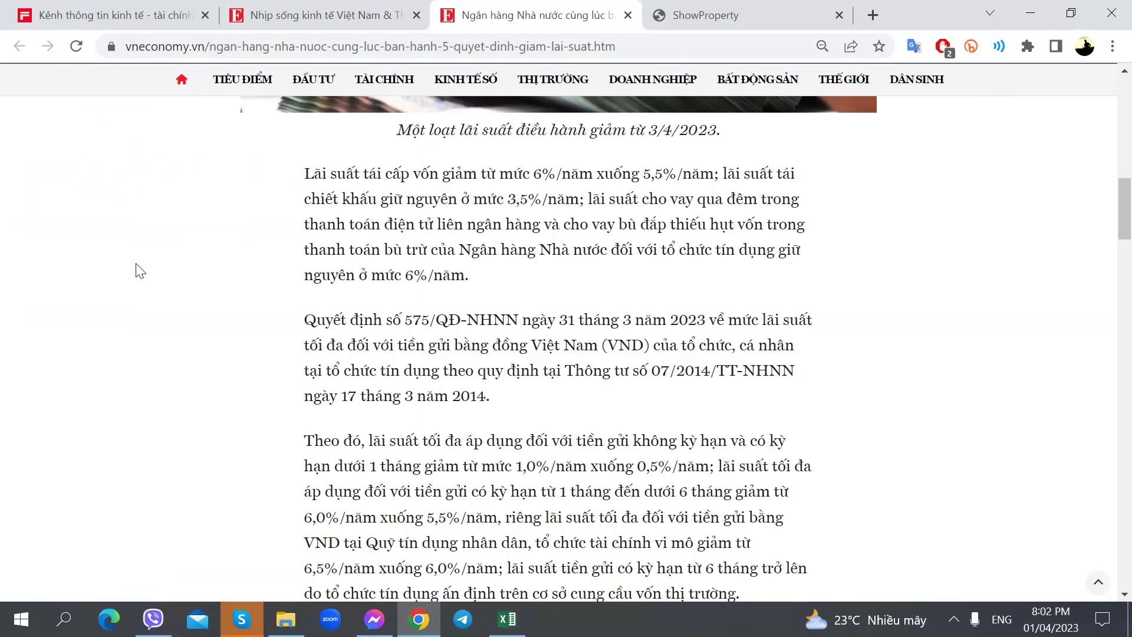
{"action": "key", "text": "alt+Tab"}
{"action": "type", "text": "định 574"}
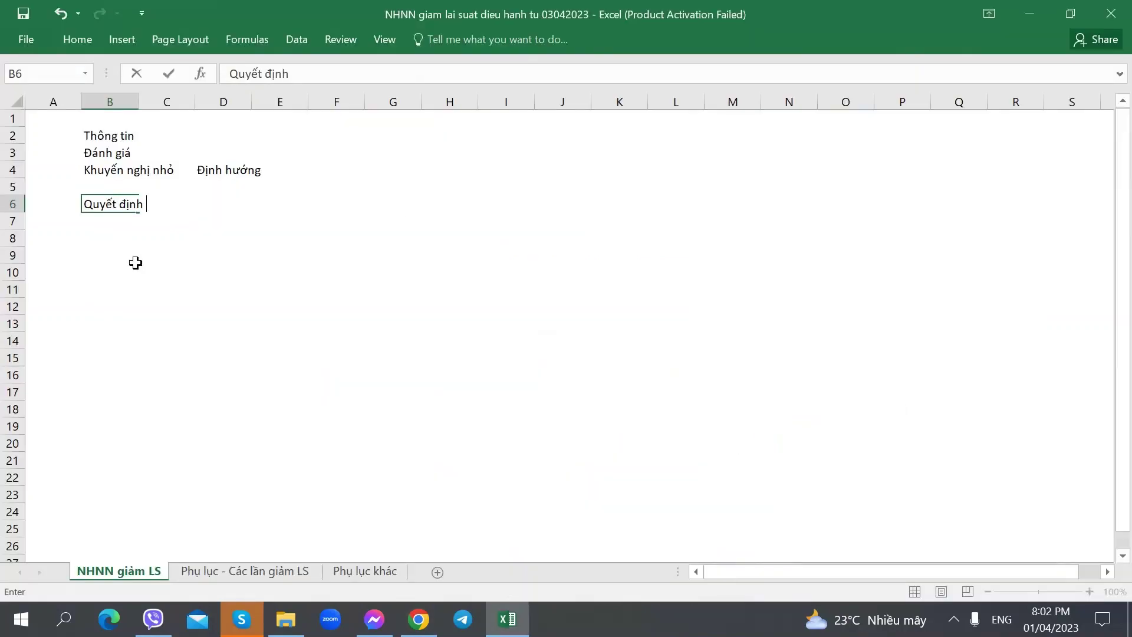
- Check the article for the first rate's name and enter the label "LS tái cấp vốn" in cell E6
{"action": "key", "text": "Right"}
{"action": "key", "text": "Right"}
{"action": "key", "text": "Right"}
{"action": "key", "text": "alt+Tab"}
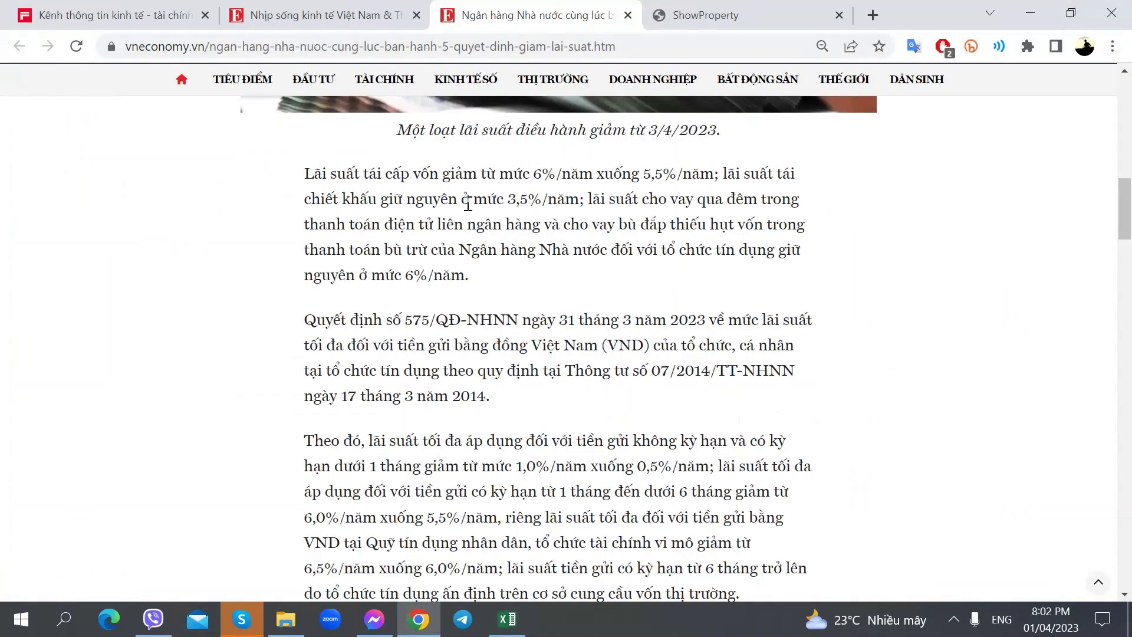
{"action": "key", "text": "alt+Tab"}
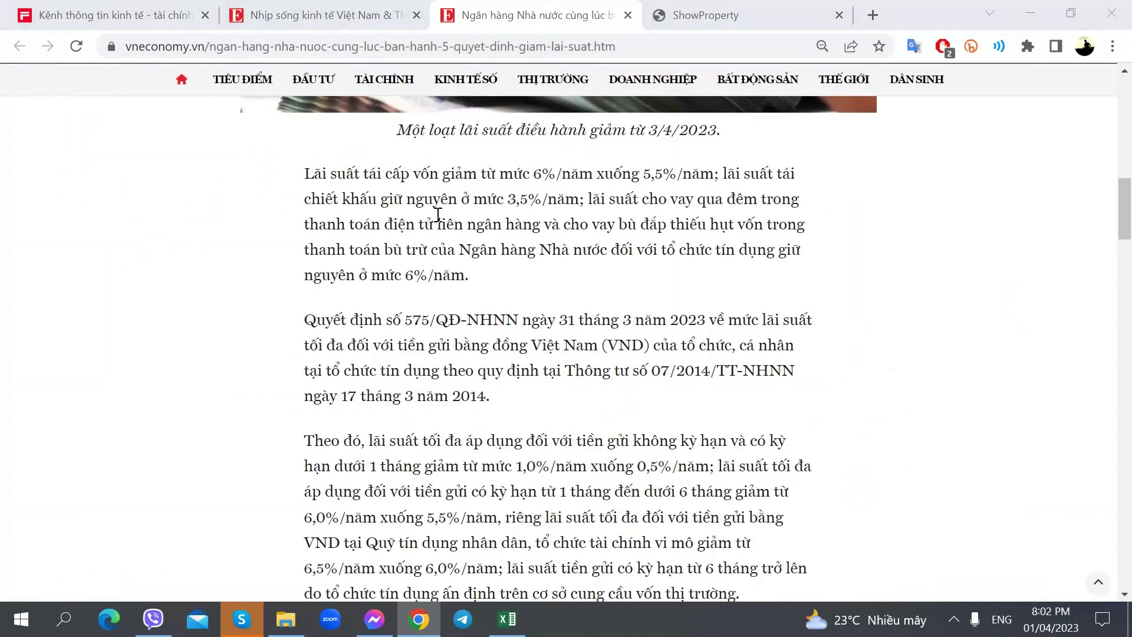
{"action": "type", "text": "LS tái cấp vốn"}
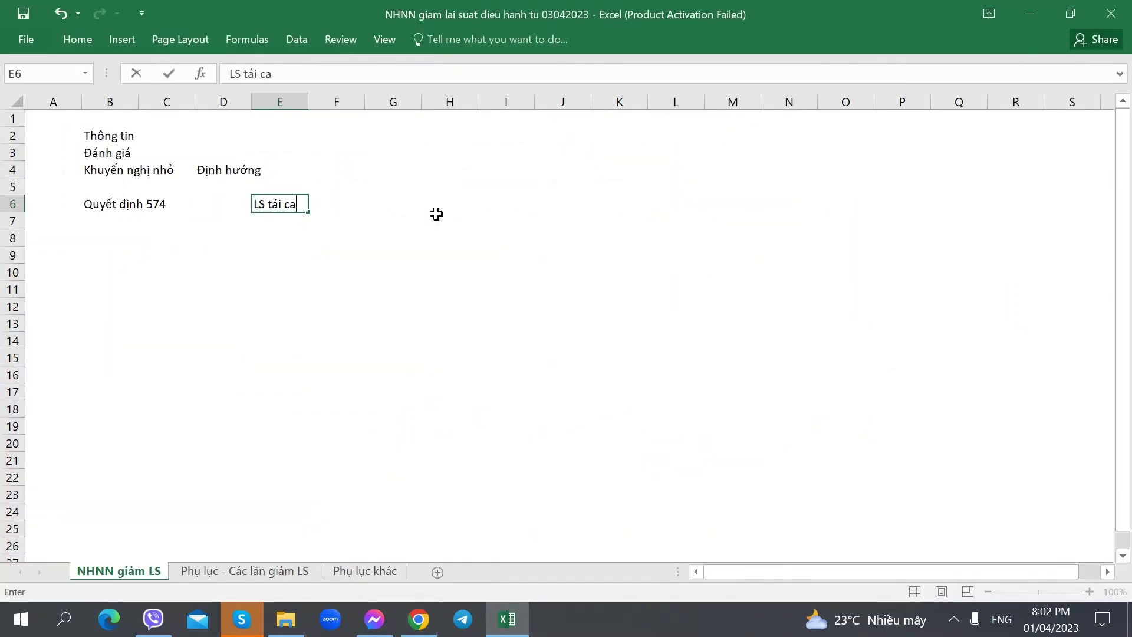
- Enter the refinancing rates from the article in row 6: 6% in G6 and 5.5% in H6
{"action": "key", "text": "Right"}
{"action": "key", "text": "Right"}
{"action": "key", "text": "alt+Tab"}
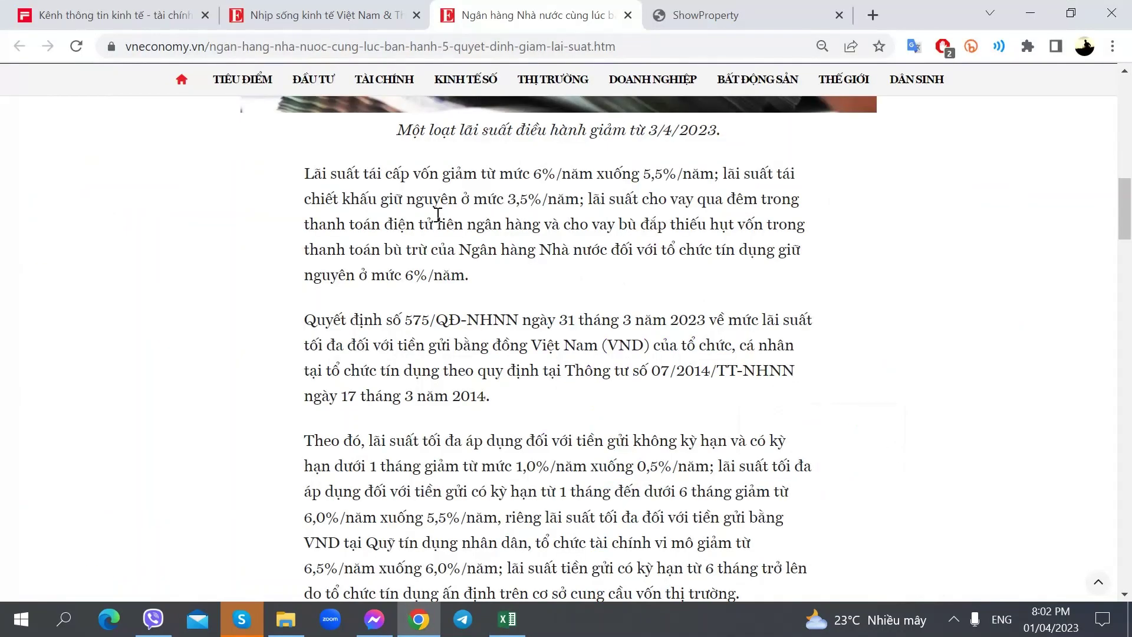
{"action": "key", "text": "alt+Tab"}
{"action": "type", "text": "6%"}
{"action": "key", "text": "alt+Tab"}
{"action": "key", "text": "alt+Tab"}
{"action": "key", "text": "Right"}
{"action": "type", "text": "5.5%"}
{"action": "key", "text": "Right"}
{"action": "key", "text": "Left"}
{"action": "key", "text": "Left"}
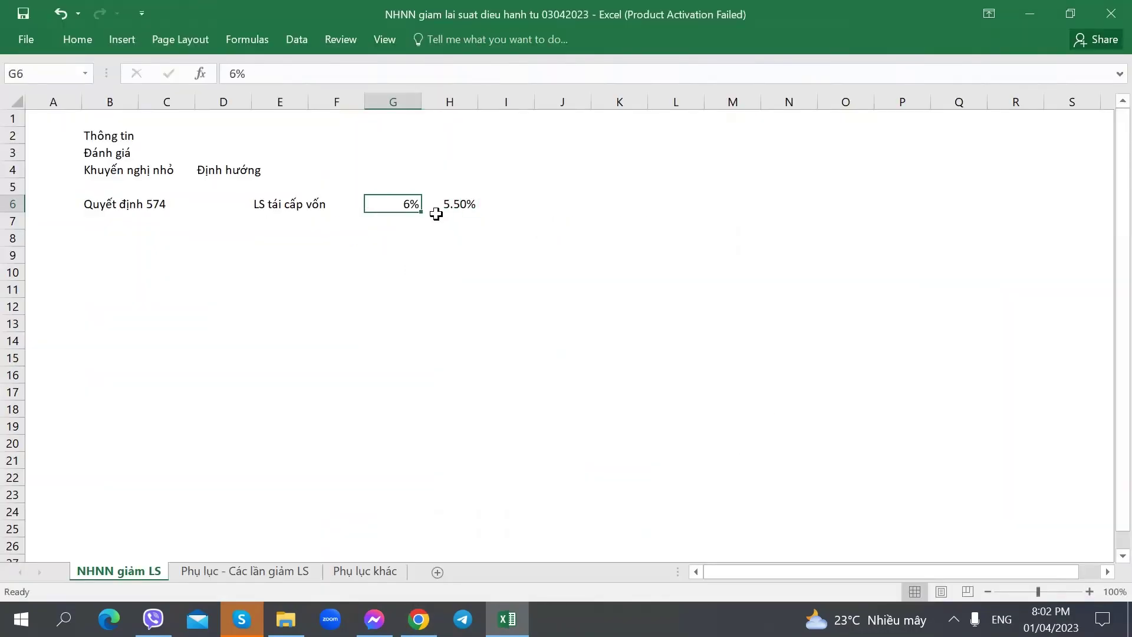
- Look up the second rate in the article and enter its label "LS tái chiết khấu" in cell E7
{"action": "key", "text": "alt+Tab"}
{"action": "key", "text": "alt+Tab"}
{"action": "left_click", "coordinate": [263, 220]}
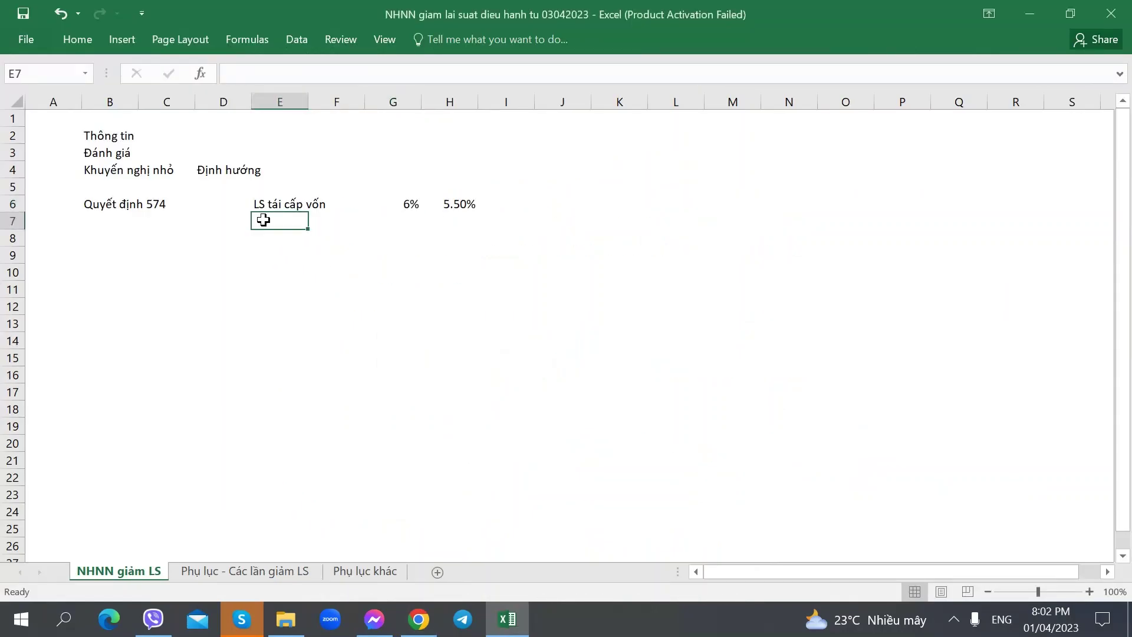
{"action": "key", "text": "alt+Tab"}
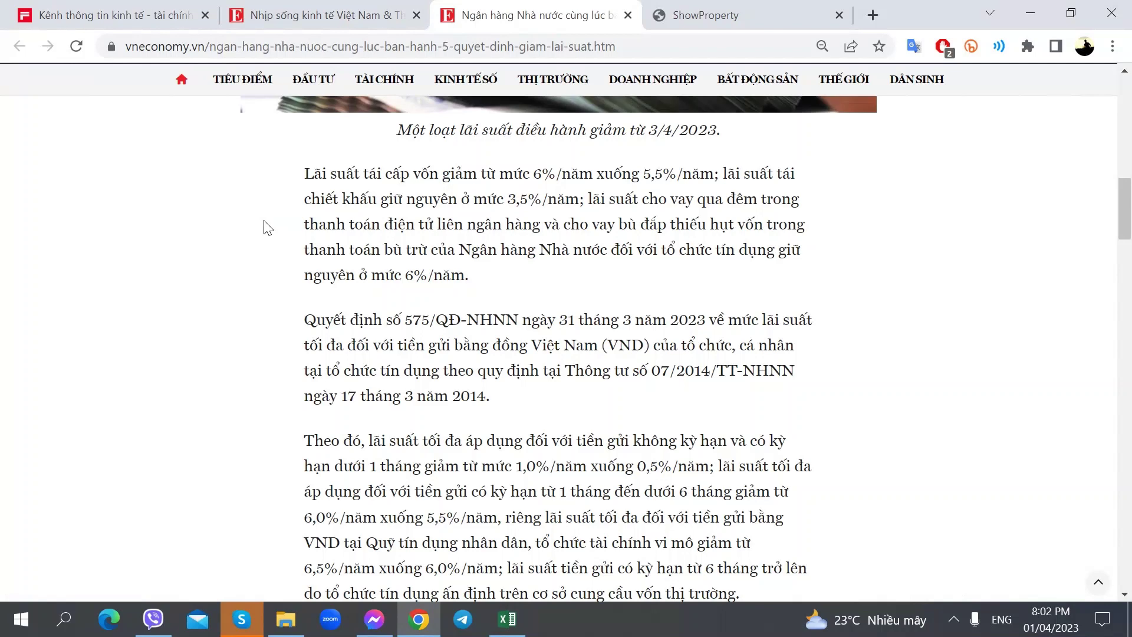
{"action": "key", "text": "alt+Tab"}
{"action": "type", "text": "La"}
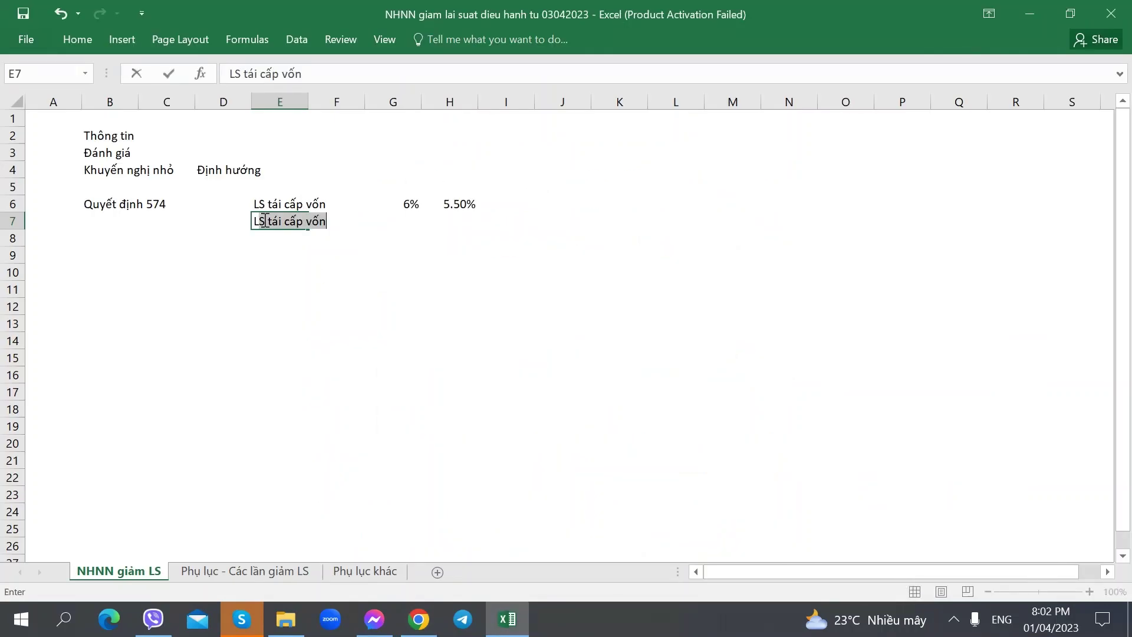
{"action": "type", "text": "S tái chiết khấu"}
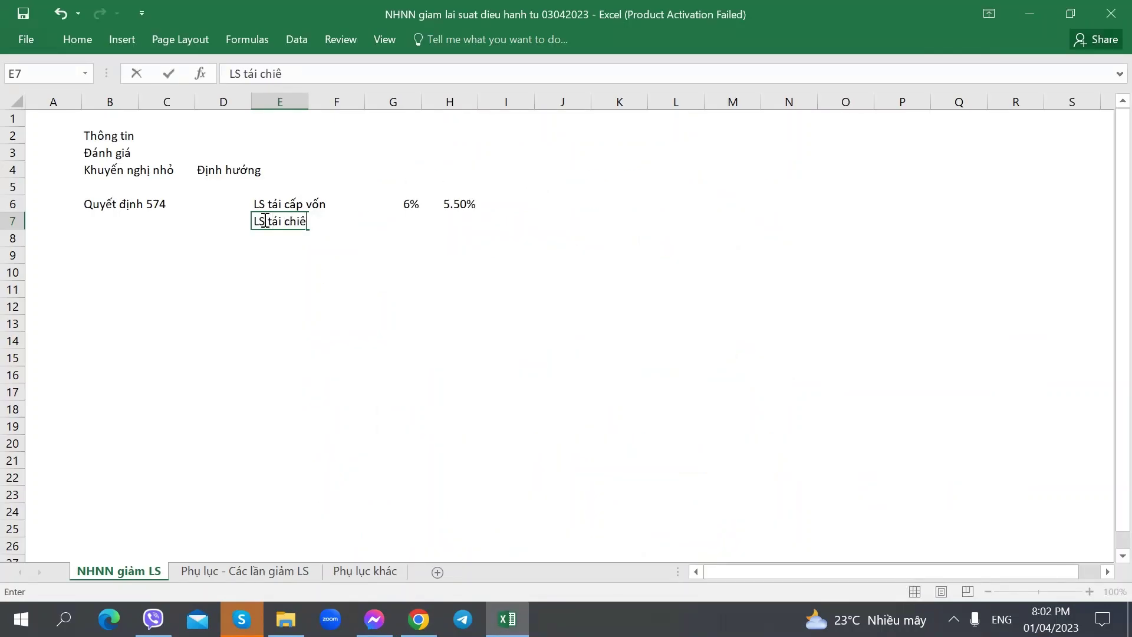
- Enter the discount rate of 3.50% from the article in cell G7
{"action": "key", "text": "Tab"}
{"action": "key", "text": "Tab"}
{"action": "key", "text": "alt+Tab"}
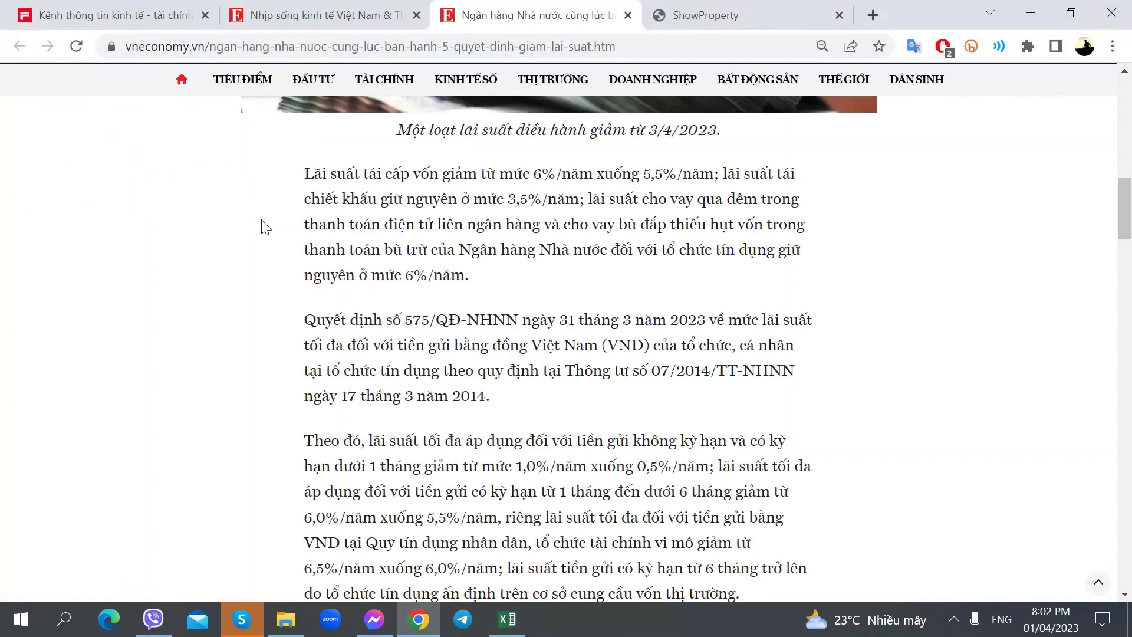
{"action": "key", "text": "alt+Tab"}
{"action": "type", "text": "3.50%"}
{"action": "key", "text": "Tab"}
{"action": "key", "text": "Tab"}
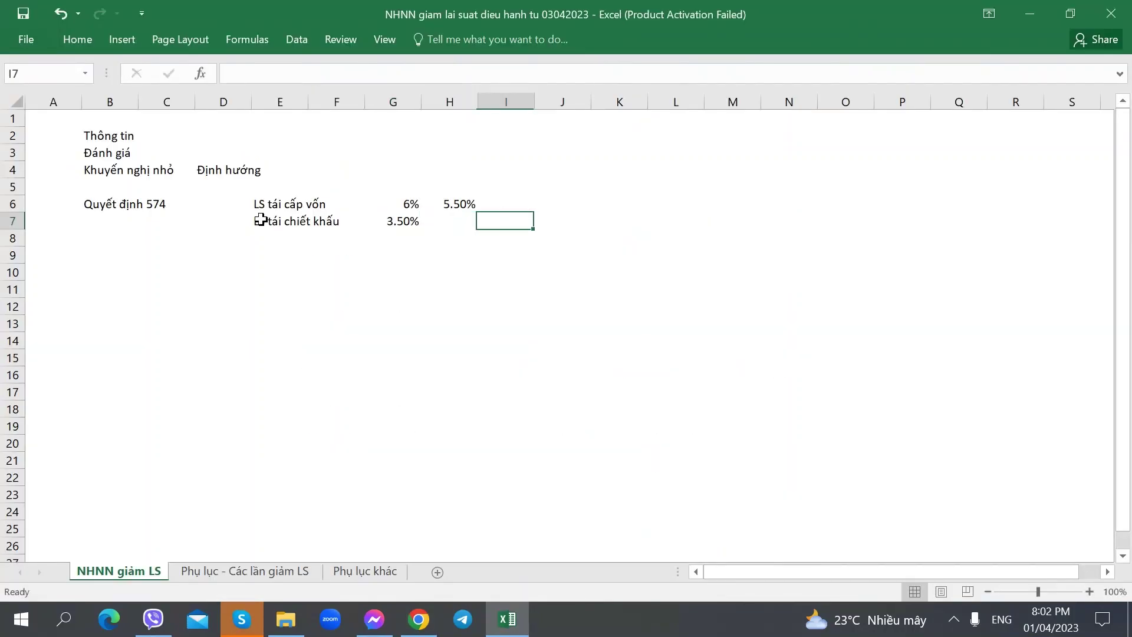
- Copy the discount rate from G7 into H7
{"action": "key", "text": "Left"}
{"action": "key", "text": "Left"}
{"action": "key", "text": "ctrl+c"}
{"action": "key", "text": "Right"}
{"action": "key", "text": "ctrl+v"}
- Add the column headings "Cũ" in G5 and "mới" in H5 above the rates
{"action": "key", "text": "Left"}
{"action": "key", "text": "Up"}
{"action": "key", "text": "Up"}
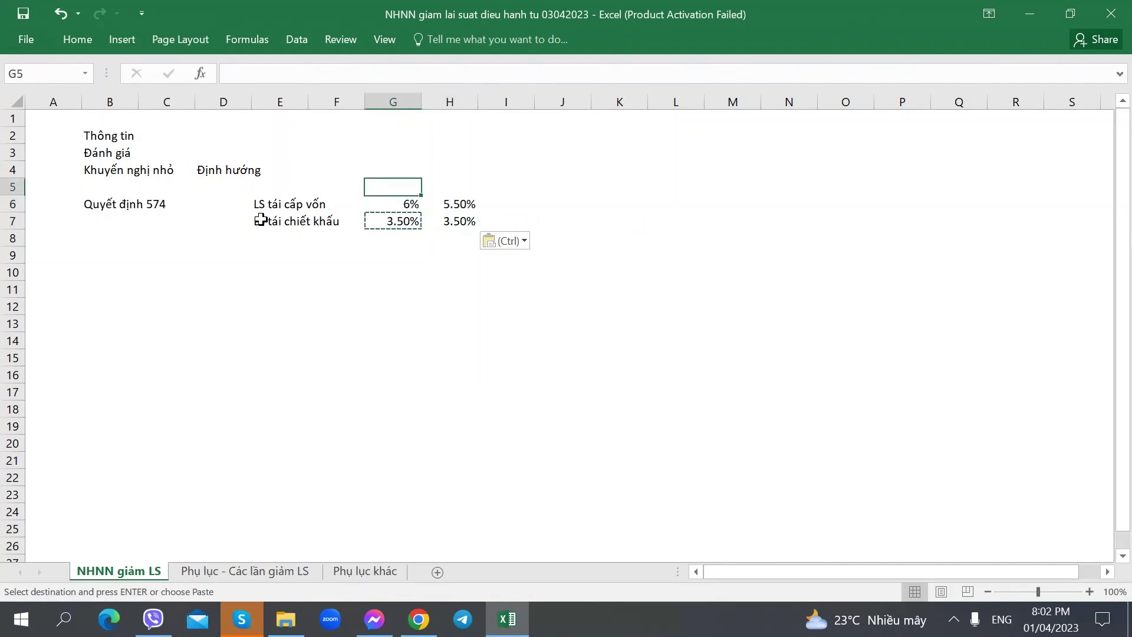
{"action": "type", "text": "Cux"}
{"action": "key", "text": "Tab"}
{"action": "type", "text": "mới"}
{"action": "key", "text": "Tab"}
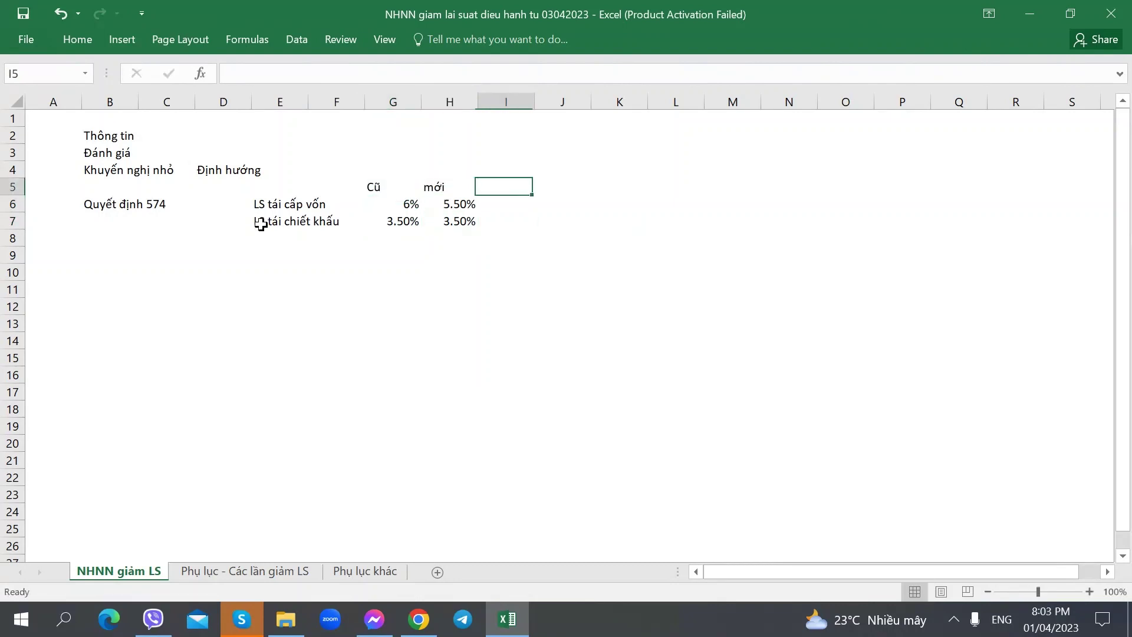
- Center the headings in G5:H5 horizontally
{"action": "left_click_drag", "start_coordinate": [383, 178], "coordinate": [460, 185]}
{"action": "left_click", "coordinate": [83, 38]}
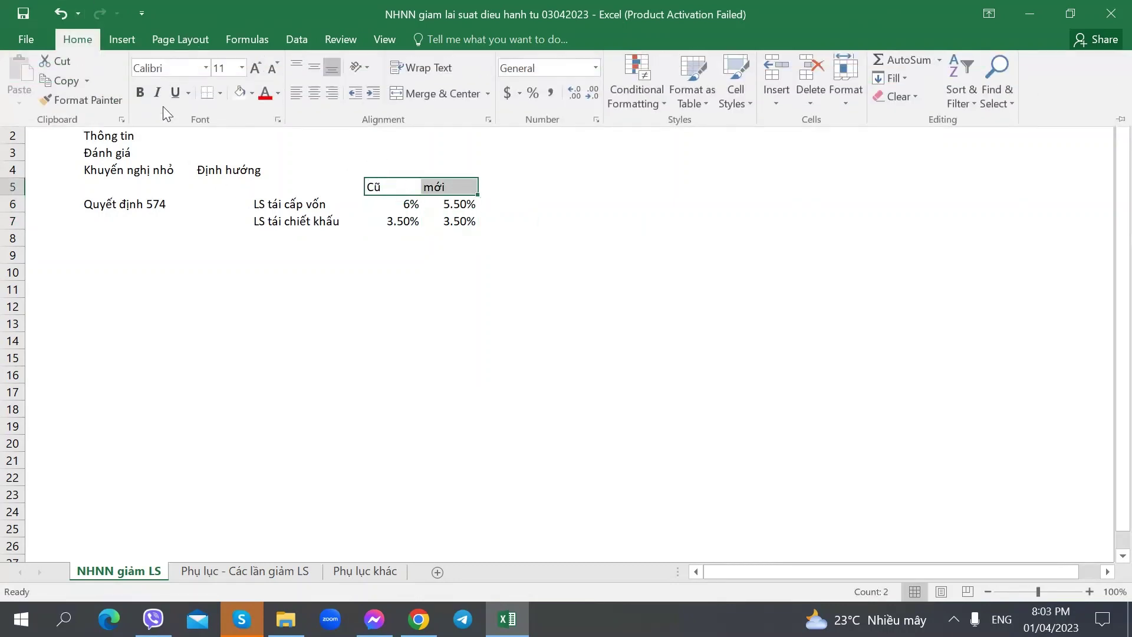
{"action": "left_click", "coordinate": [313, 97]}
- Enter the decision date note "Quyết định 31/3/2023" in cell G2
{"action": "left_click", "coordinate": [386, 139]}
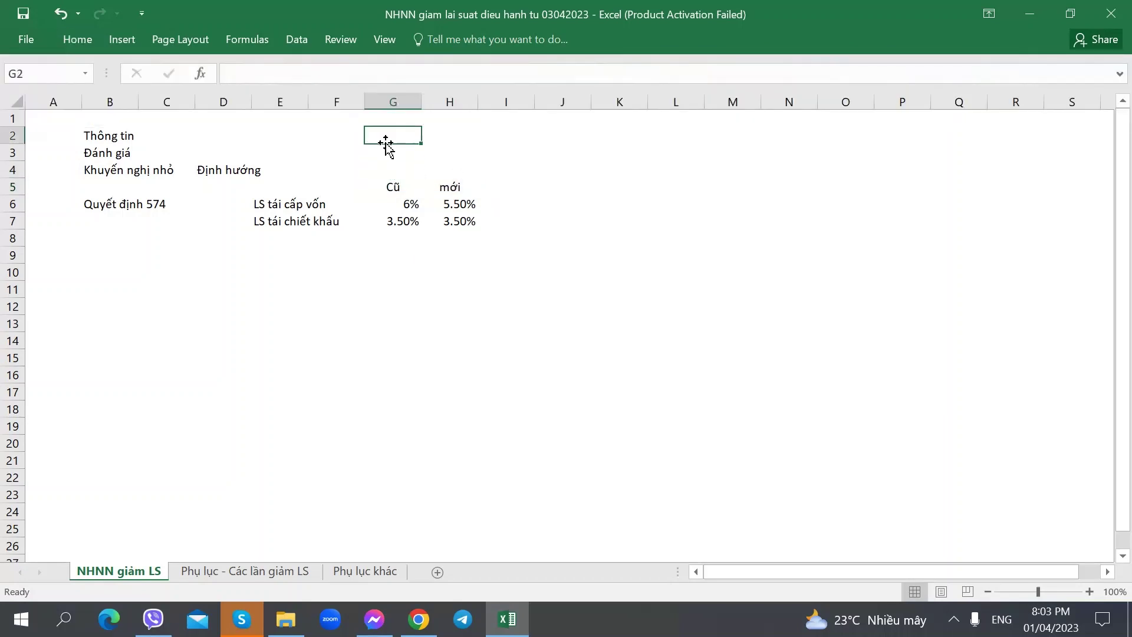
{"action": "type", "text": "Quyết định 3"}
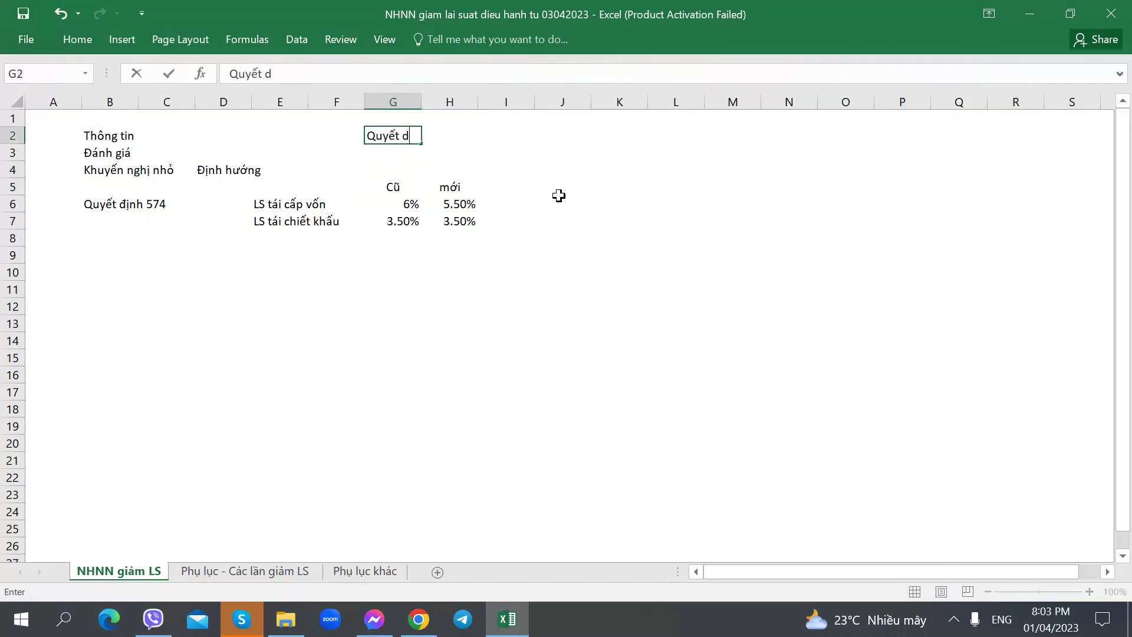
{"action": "type", "text": "1/3/2022"}
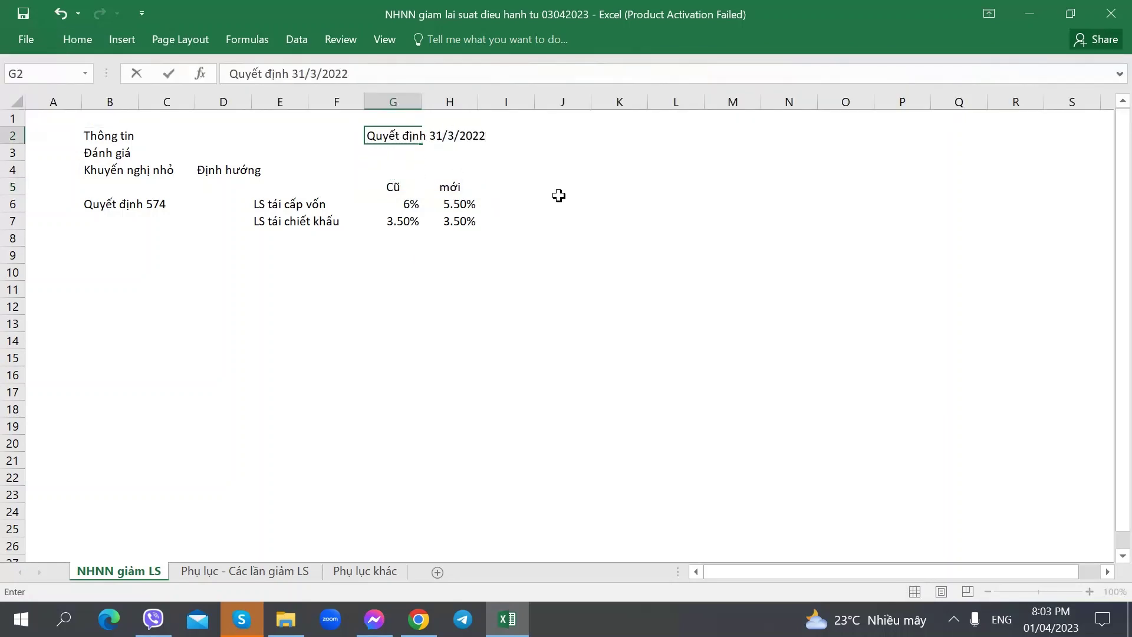
{"action": "key", "text": "BackSpace"}
{"action": "type", "text": "3"}
- Enter the effective date note "Áp dụng 3/4/2023" in cell J2
{"action": "key", "text": "Tab"}
{"action": "key", "text": "Tab"}
{"action": "key", "text": "Tab"}
{"action": "type", "text": "Áp dụ"}
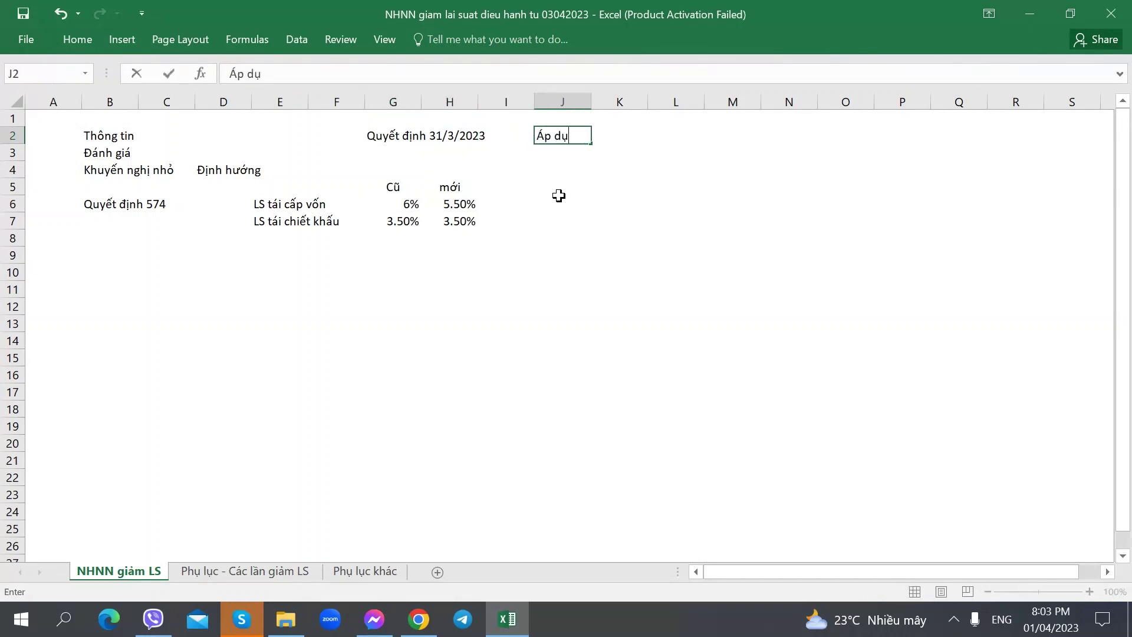
{"action": "type", "text": "ng 3/4/202"}
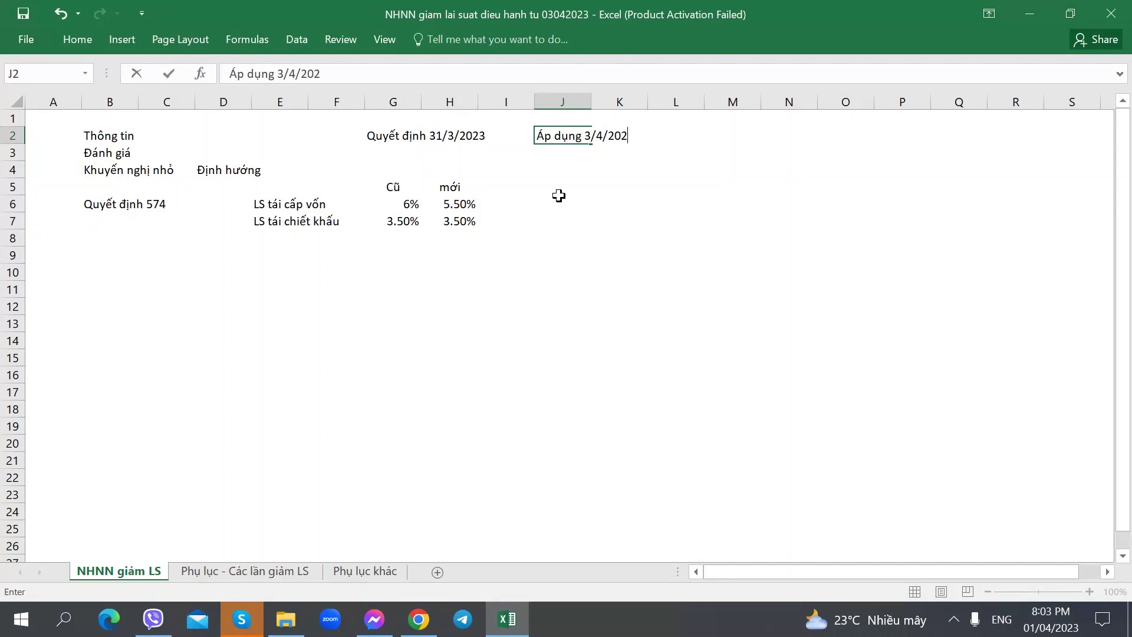
{"action": "type", "text": "3"}
{"action": "key", "text": "Tab"}
- Compare the old and new rates in G6:H7 with the figures in the article
{"action": "left_click", "coordinate": [413, 202]}
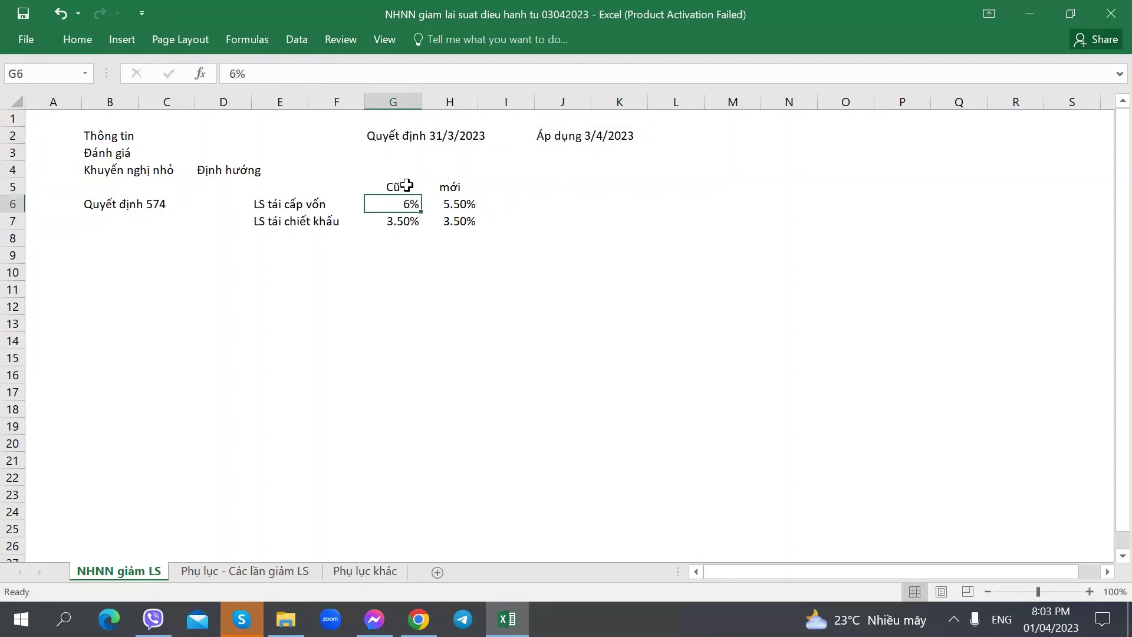
{"action": "left_click", "coordinate": [407, 186]}
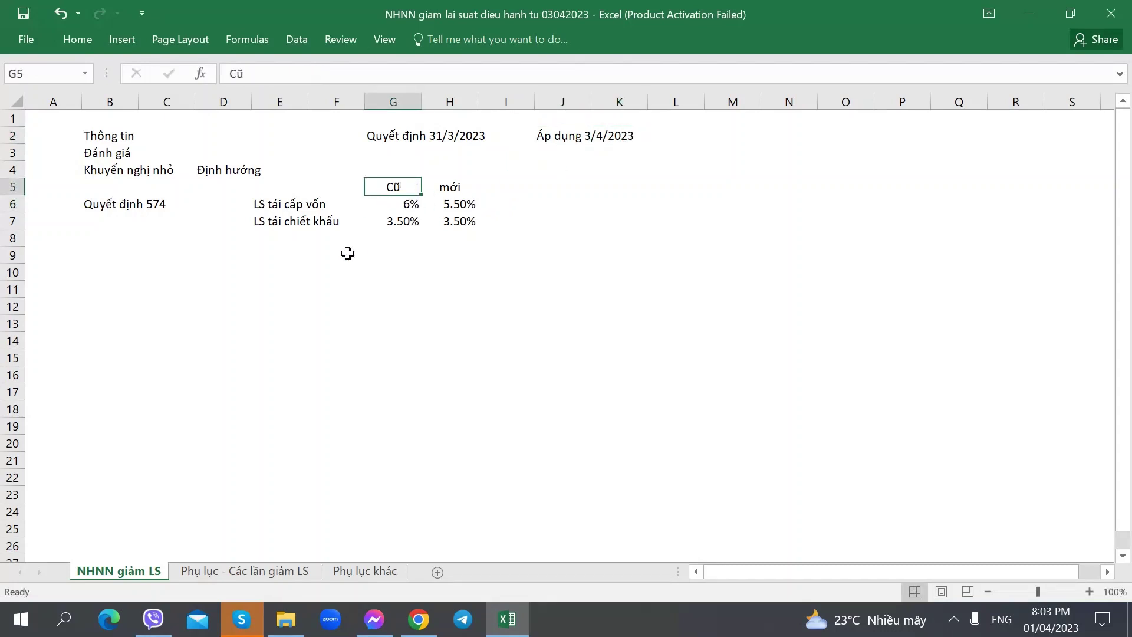
{"action": "left_click", "coordinate": [327, 236]}
{"action": "left_click", "coordinate": [443, 222]}
{"action": "key", "text": "alt+Tab"}
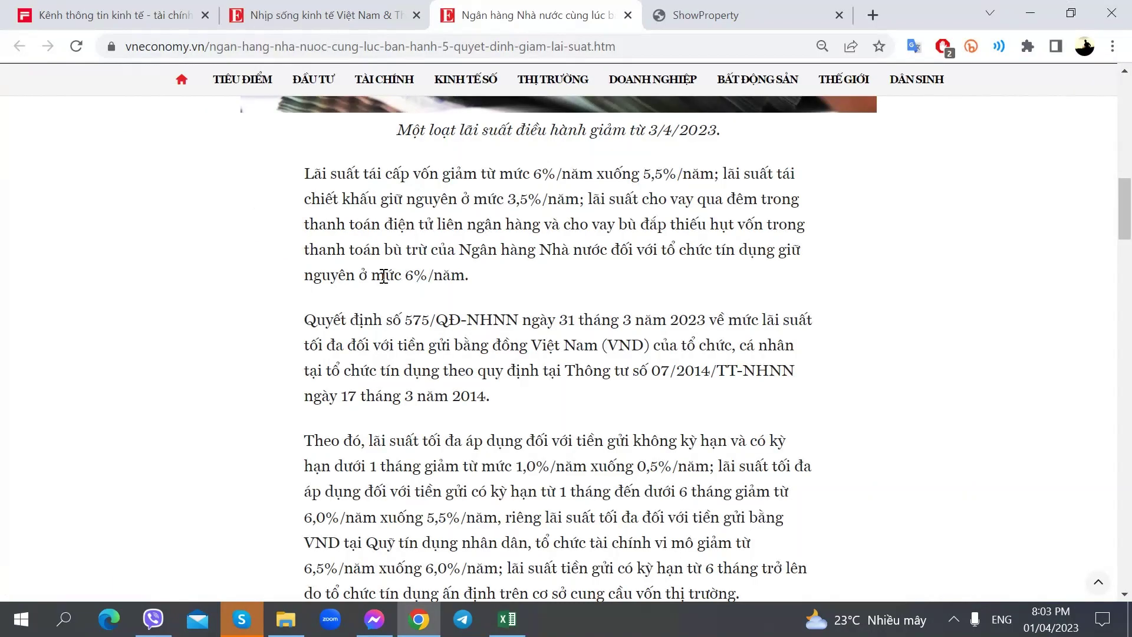
{"action": "key", "text": "alt+Tab"}
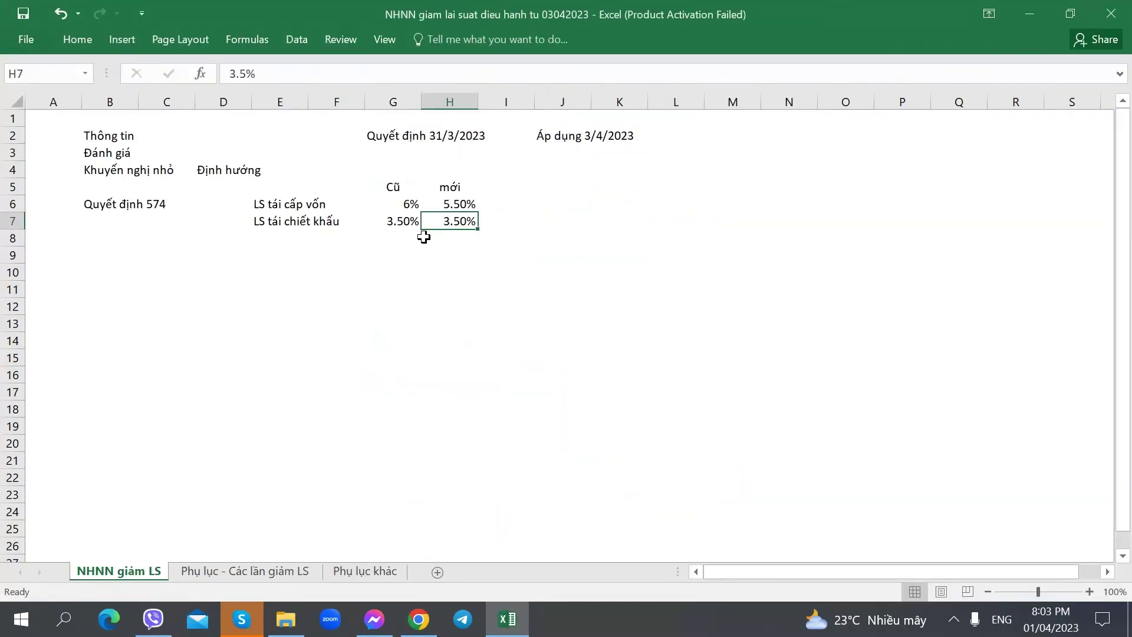
{"action": "left_click", "coordinate": [405, 222]}
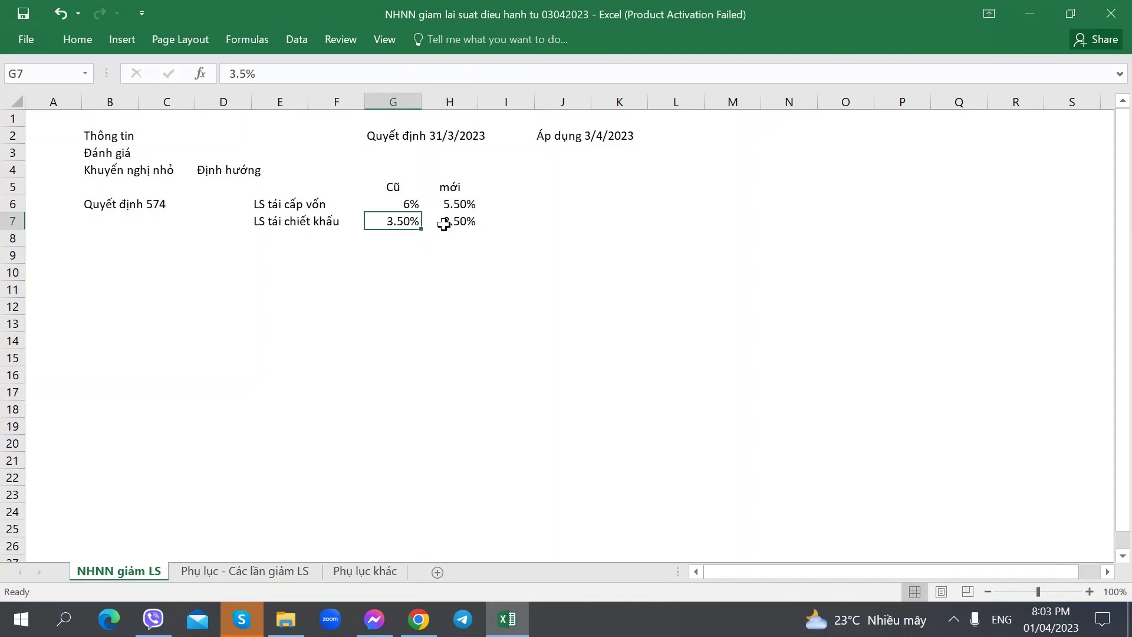
{"action": "left_click", "coordinate": [444, 222]}
{"action": "left_click", "coordinate": [403, 207]}
- Add the overnight lending rate label "LS cho vay qua đêm" in cell E8, following the article
{"action": "left_click", "coordinate": [266, 236]}
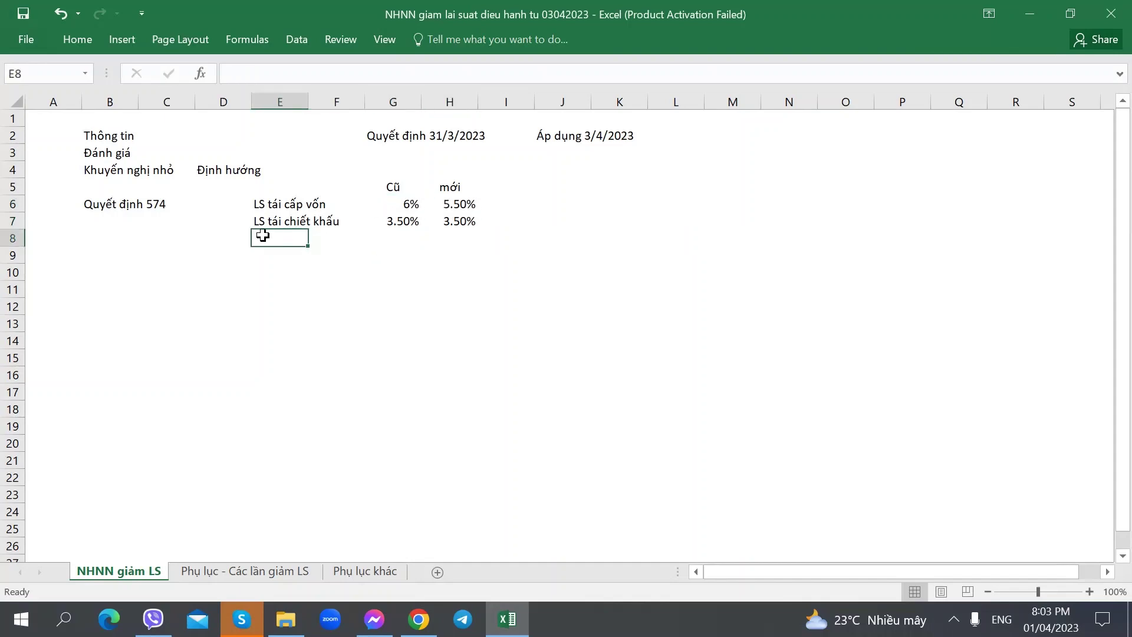
{"action": "key", "text": "alt+Tab"}
{"action": "scroll", "coordinate": [366, 283], "scroll_direction": "down", "scroll_amount": 1}
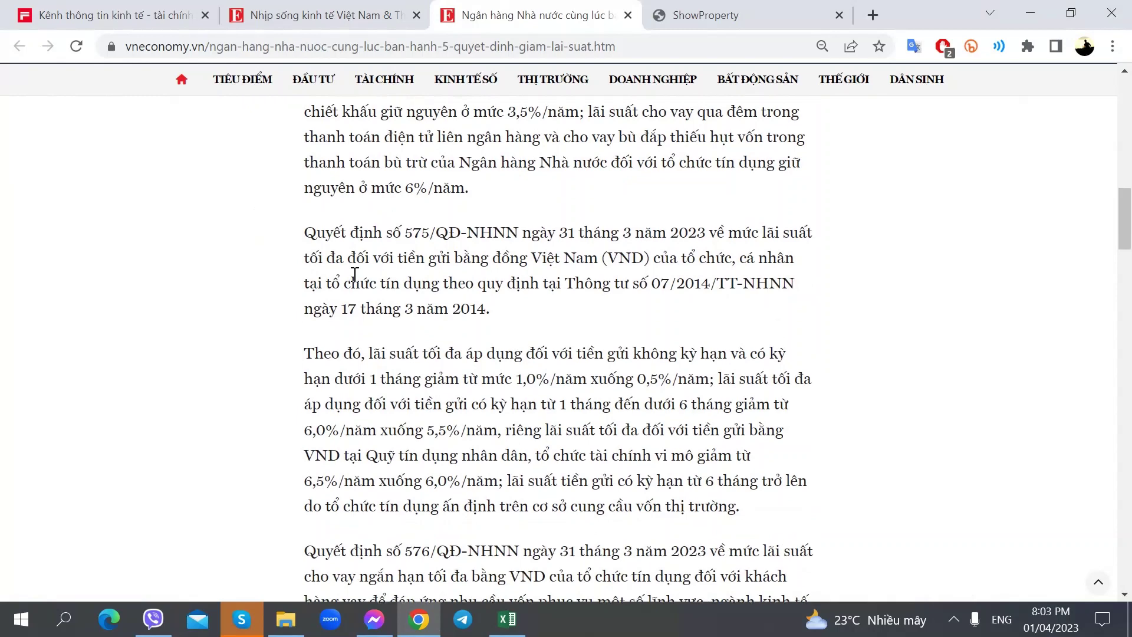
{"action": "scroll", "coordinate": [395, 295], "scroll_direction": "up", "scroll_amount": 1}
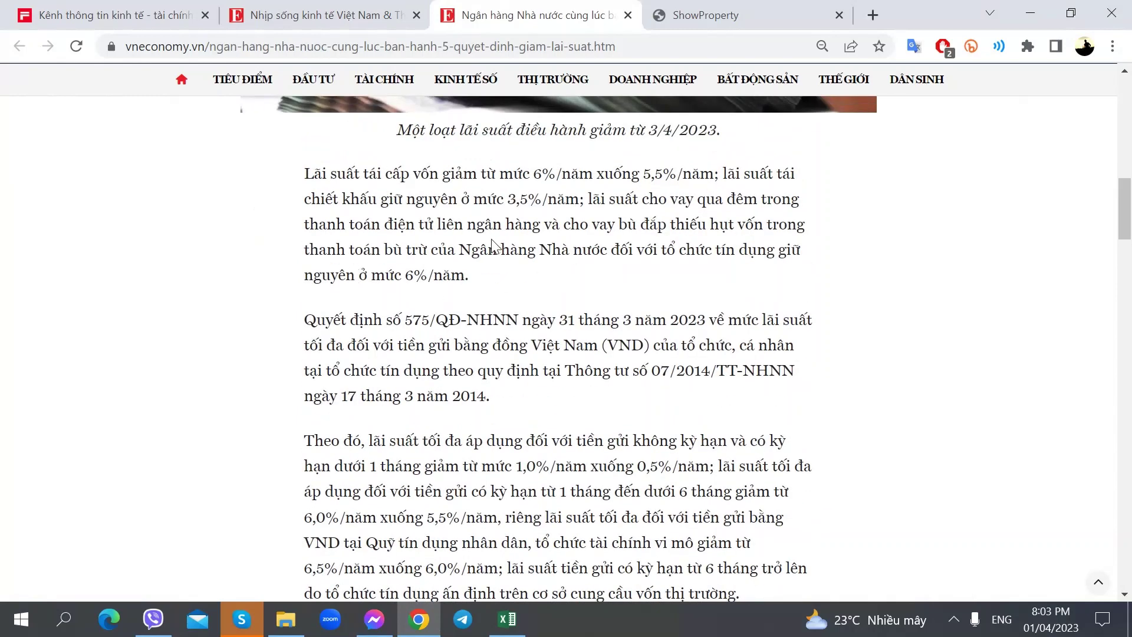
{"action": "key", "text": "alt+Tab"}
{"action": "type", "text": "LS cho vay qu"}
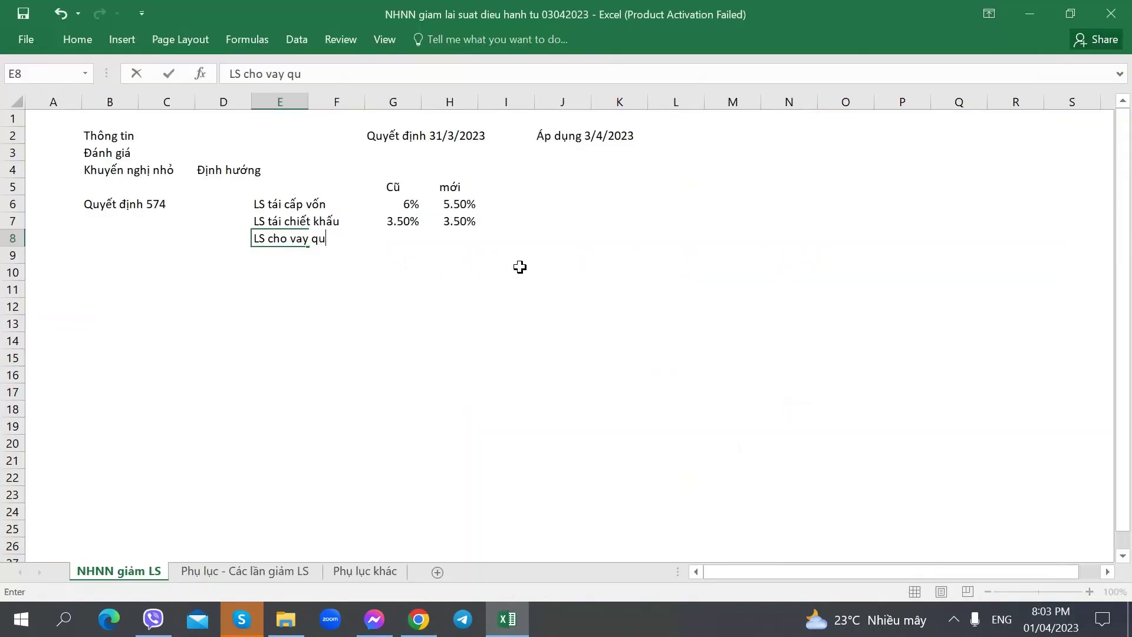
{"action": "type", "text": "a đêm"}
- Move the old and new rate block from G5:H7 one column over to H5:I7
{"action": "key", "text": "Right"}
{"action": "key", "text": "Right"}
{"action": "key", "text": "Up"}
{"action": "key", "text": "Up"}
{"action": "key", "text": "Up"}
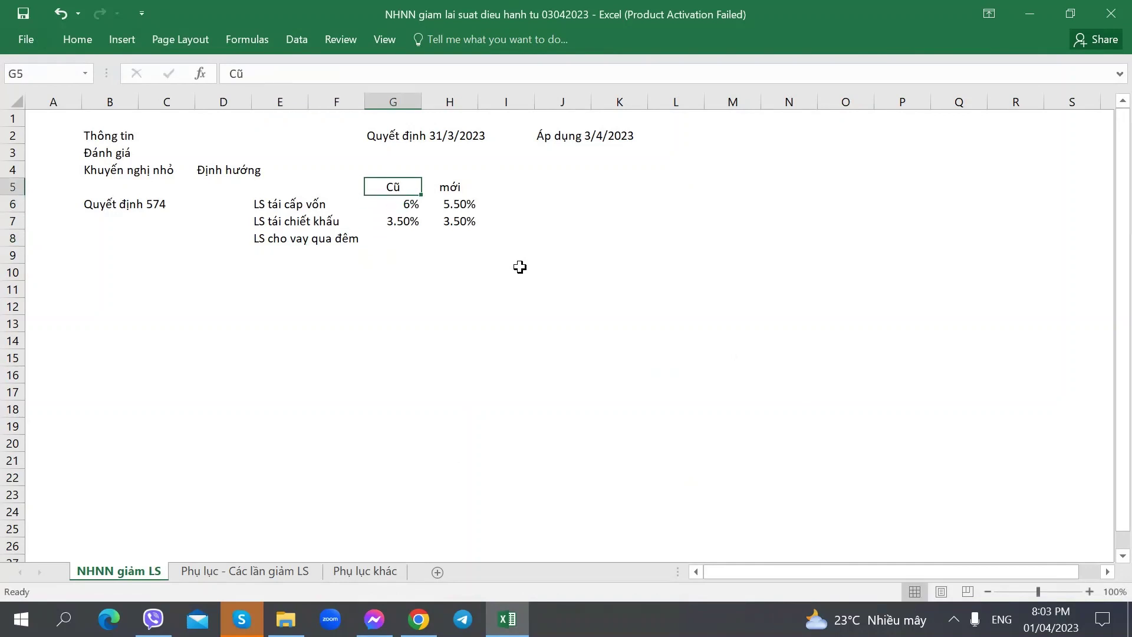
{"action": "key", "text": "shift+Right"}
{"action": "key", "text": "shift+Down"}
{"action": "key", "text": "shift+Down"}
{"action": "key", "text": "ctrl+c"}
- Look up the overnight lending rate in the article and enter 6% in cell H8
{"action": "key", "text": "alt+Tab"}
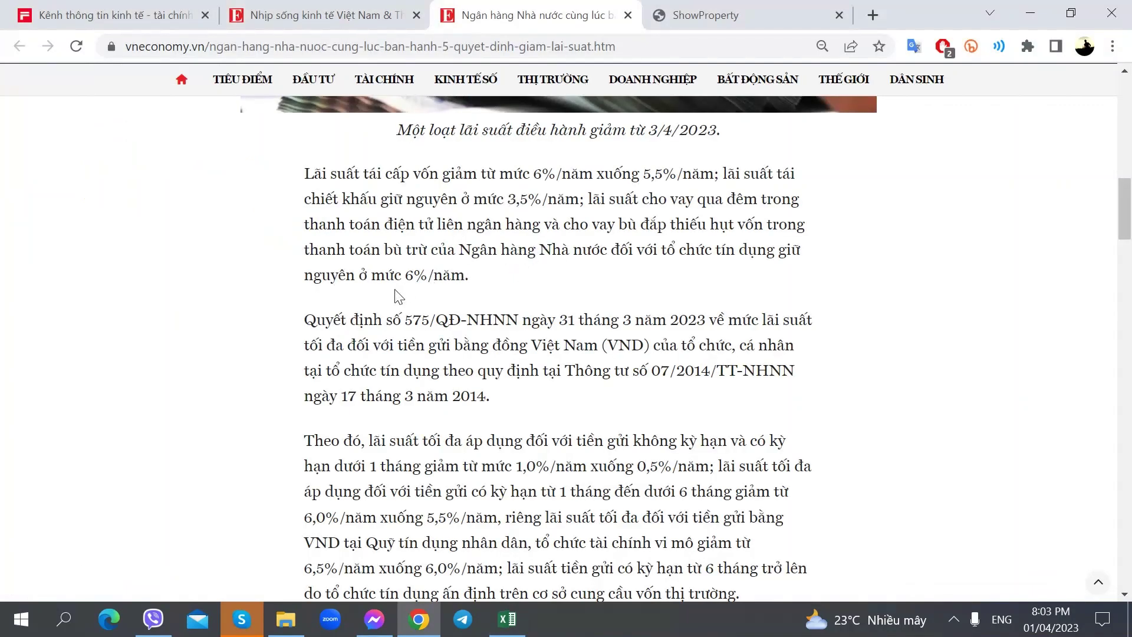
{"action": "key", "text": "alt+Tab"}
{"action": "key", "text": "alt+Tab"}
{"action": "key", "text": "alt+Tab"}
{"action": "type", "text": "6"}
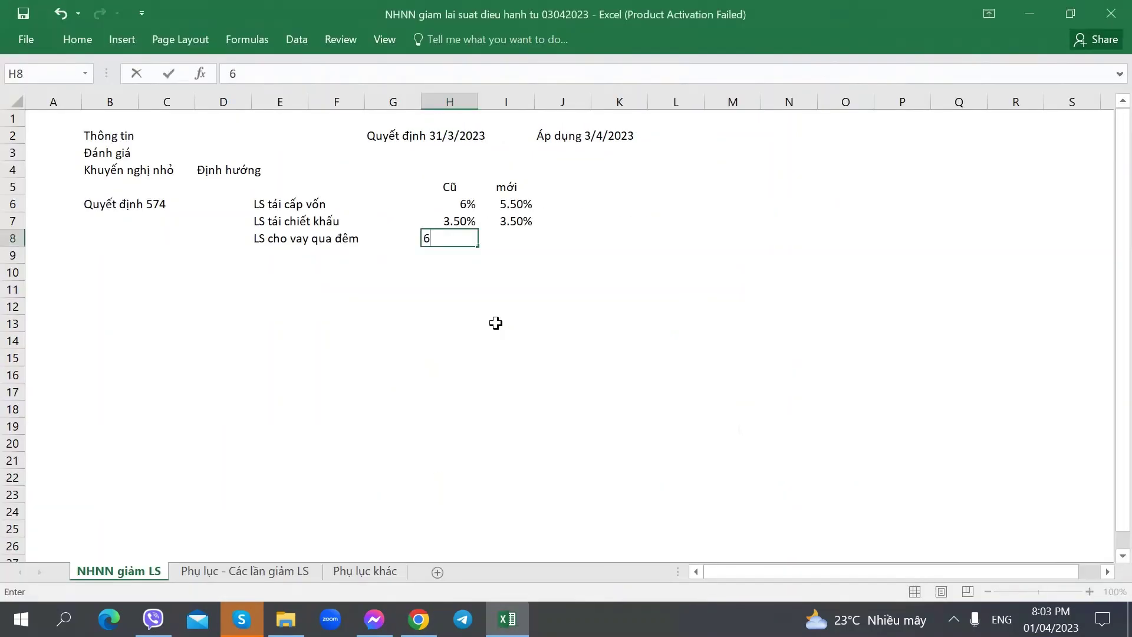
{"action": "type", "text": "%"}
- Clear the new rediscount rate from cell I7
{"action": "key", "text": "Right"}
{"action": "key", "text": "Up"}
{"action": "key", "text": "Up"}
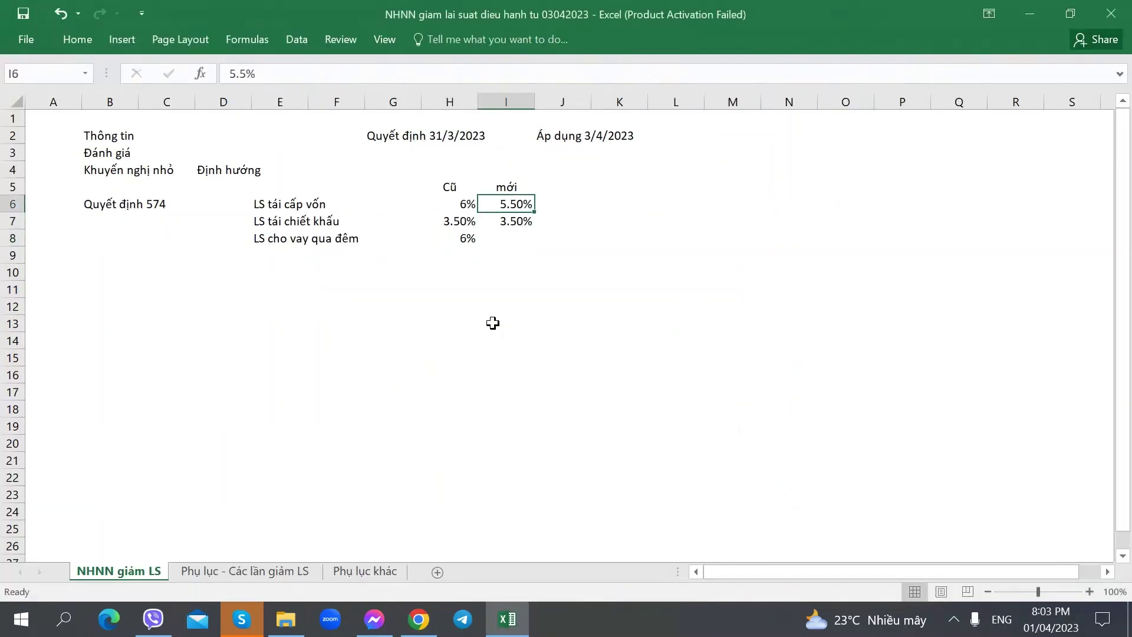
{"action": "key", "text": "Down"}
{"action": "key", "text": "Delete"}
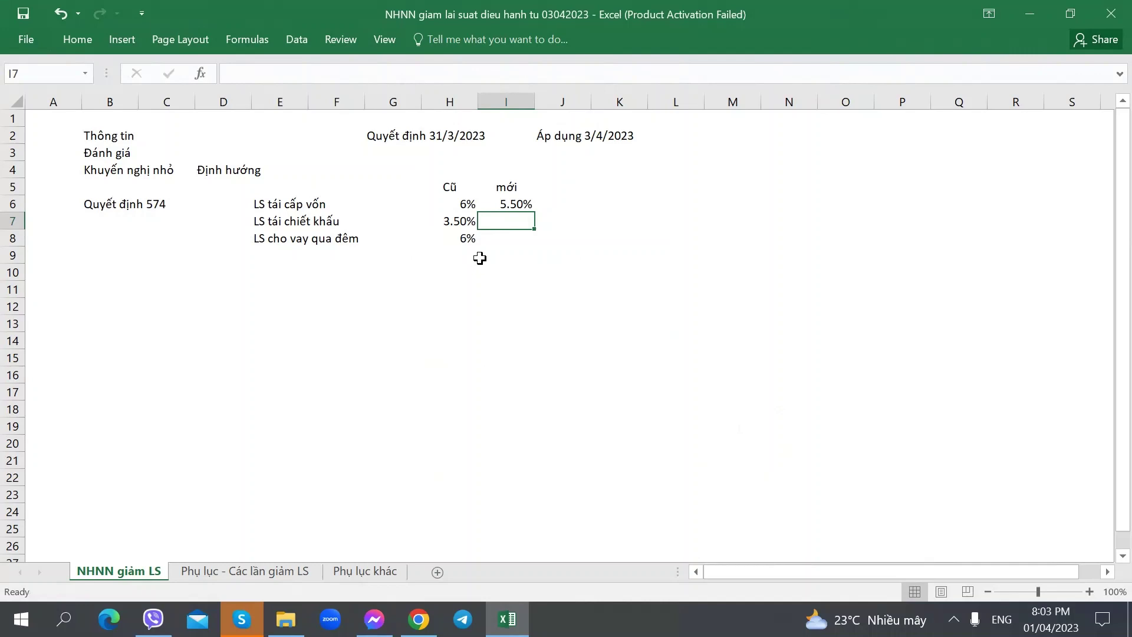
- Check the next decision number in the article and enter "Quyết định 575" in cell B10
{"action": "left_click", "coordinate": [280, 260]}
{"action": "key", "text": "alt+Tab"}
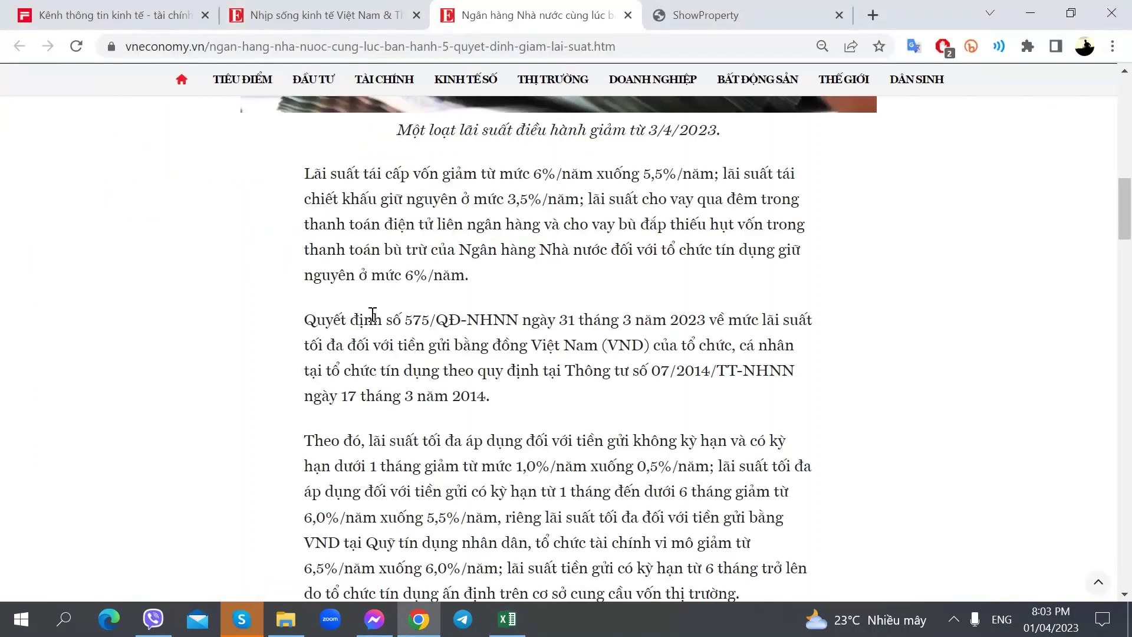
{"action": "key", "text": "alt+Tab"}
{"action": "left_click", "coordinate": [110, 277]}
{"action": "type", "text": "Q"}
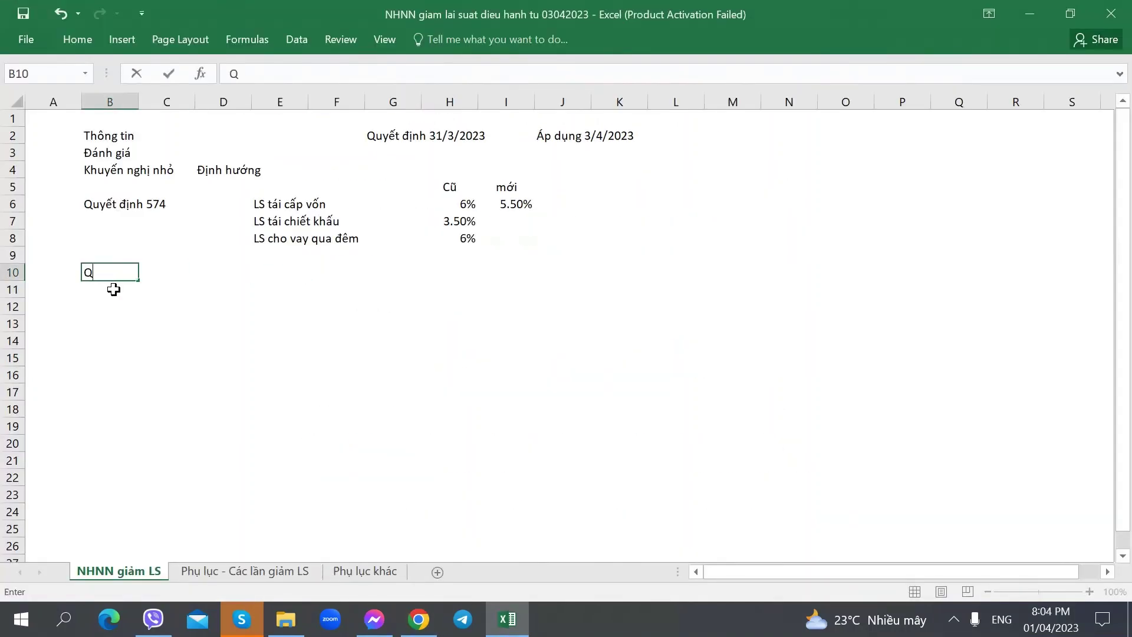
{"action": "type", "text": "uyết định"}
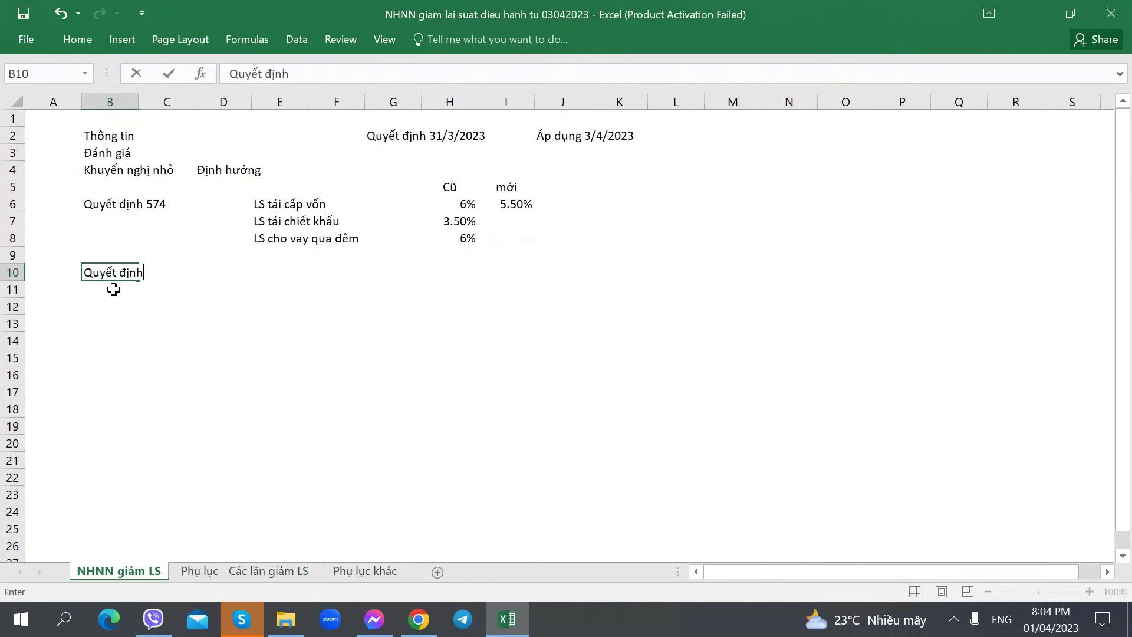
{"action": "type", "text": " 574"}
{"action": "key", "text": "BackSpace"}
{"action": "type", "text": "5"}
{"action": "key", "text": "Tab"}
{"action": "key", "text": "Tab"}
{"action": "key", "text": "Tab"}
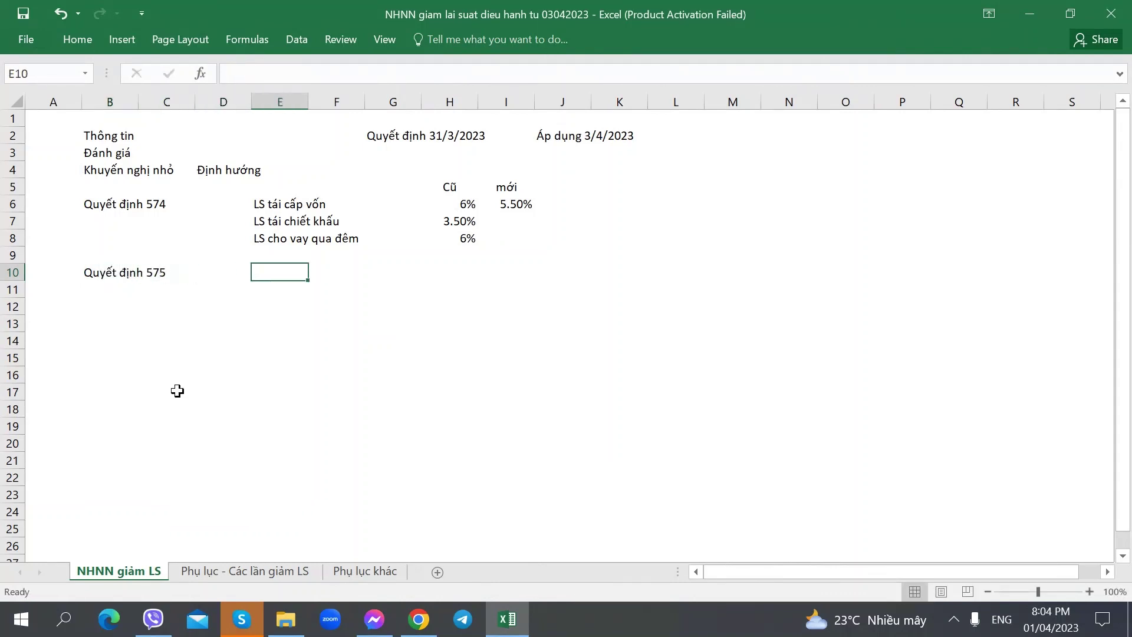
- Consult the "Phụ lục - Các lần giảm LS" sheet and enter "4 lần tăng LS" in cell M2 of "NHNN giảm LS"
{"action": "left_click", "coordinate": [277, 572]}
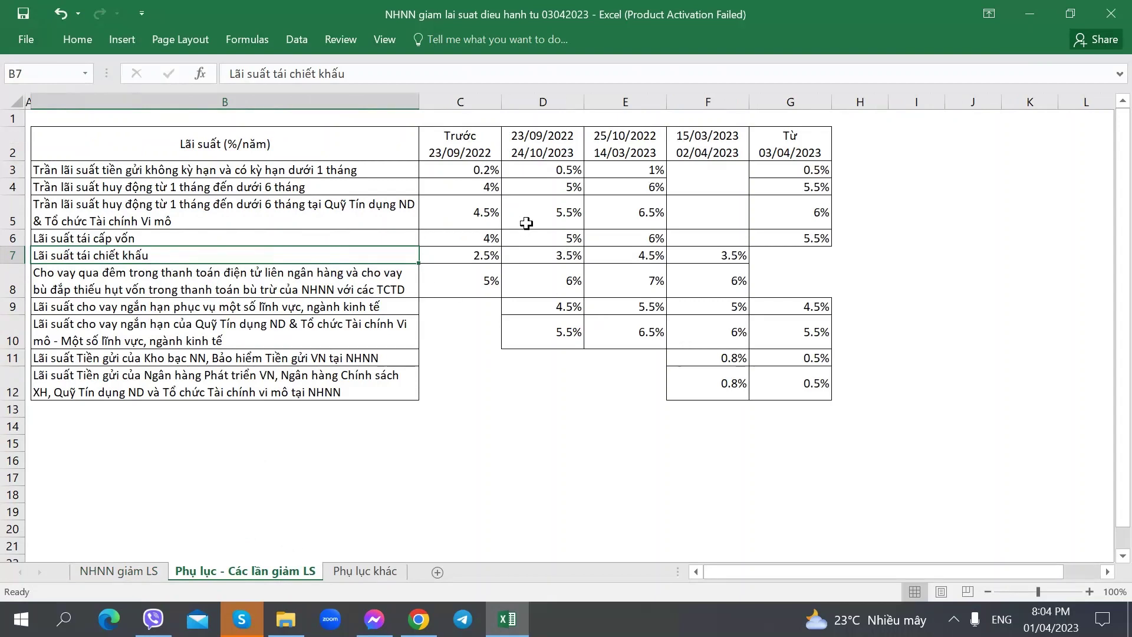
{"action": "left_click", "coordinate": [121, 572]}
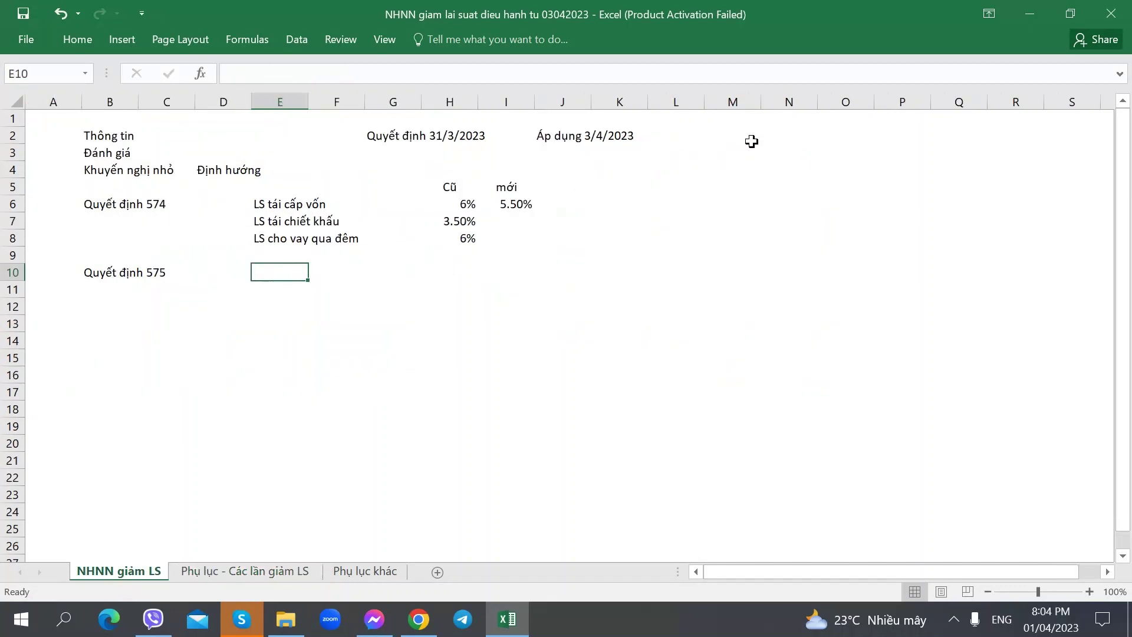
{"action": "left_click", "coordinate": [805, 135]}
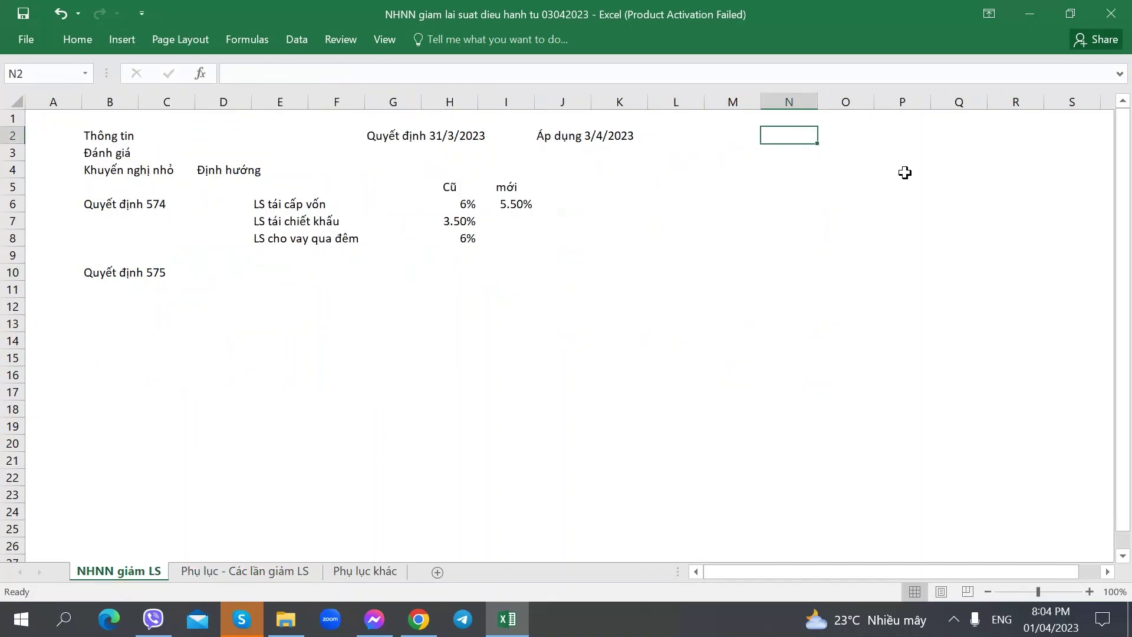
{"action": "key", "text": "Left"}
{"action": "type", "text": "4 l"}
{"action": "type", "text": "âfn tăng LS"}
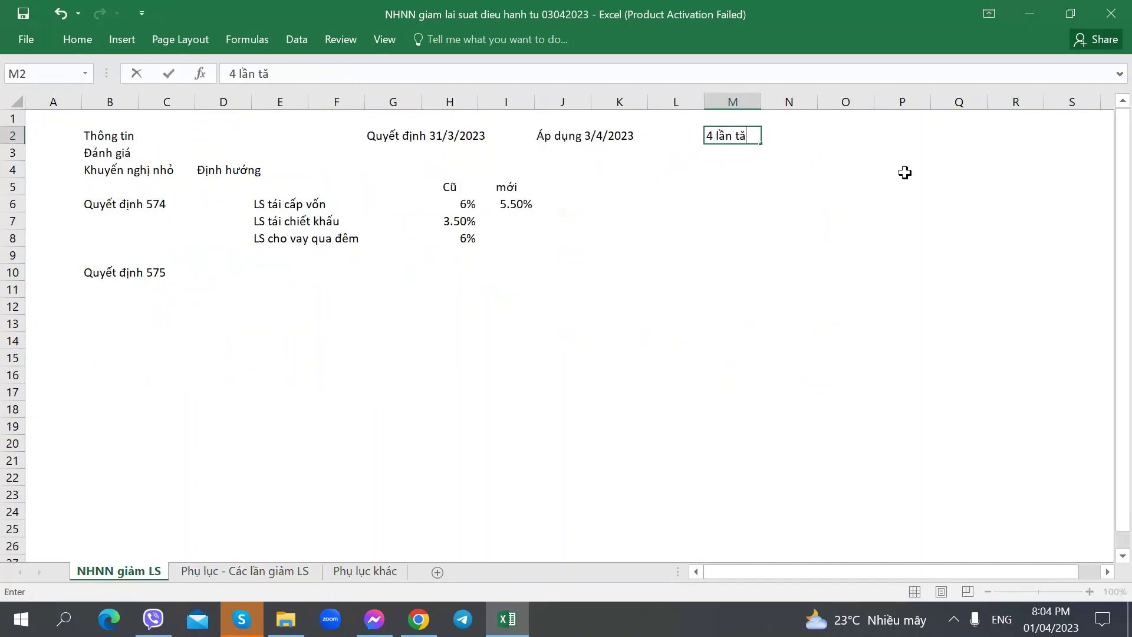
- Enter the first rate change date "Tháng 9/2022" in cell O2
{"action": "key", "text": "Tab"}
{"action": "key", "text": "Tab"}
{"action": "type", "text": "Thang 9/2022"}
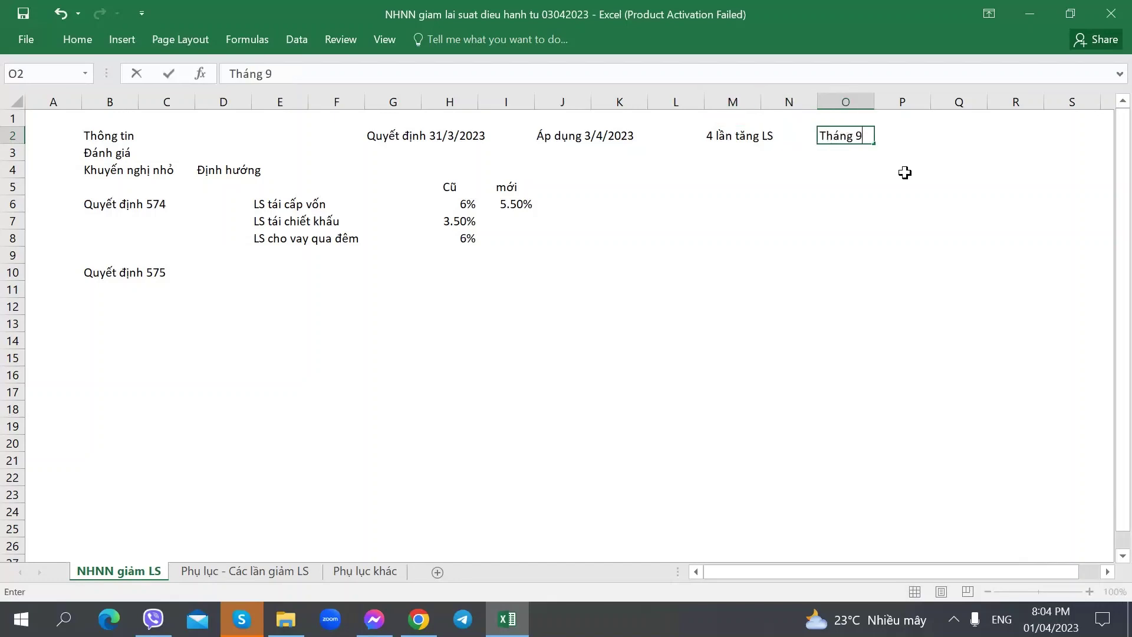
{"action": "key", "text": "Return"}
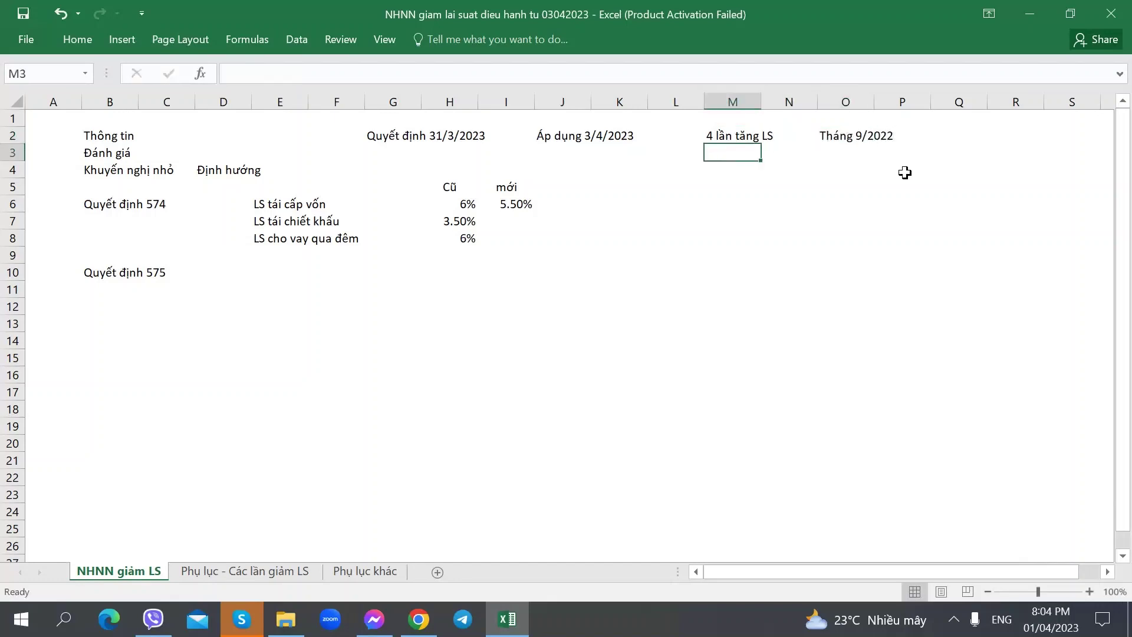
- Enter the second rate change date "Tháng 10/2022" in cell O3
{"action": "key", "text": "Tab"}
{"action": "key", "text": "Tab"}
{"action": "type", "text": "Tháng 102/"}
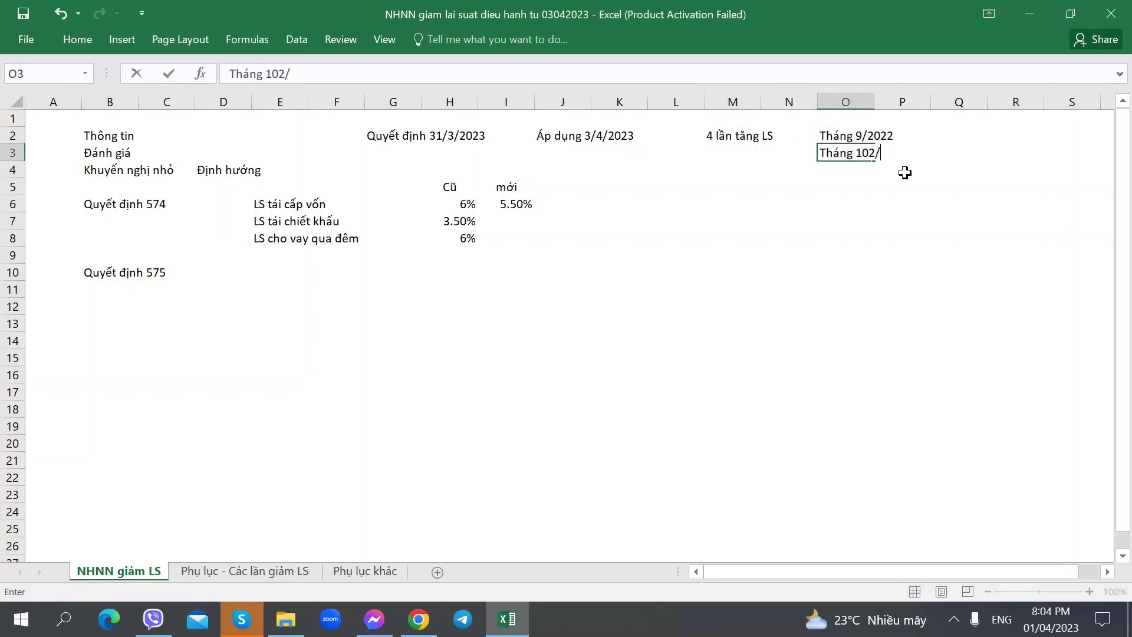
{"action": "key", "text": "BackSpace"}
{"action": "key", "text": "BackSpace"}
{"action": "key", "text": "BackSpace"}
{"action": "type", "text": "/"}
{"action": "type", "text": "0/2022"}
{"action": "key", "text": "Return"}
- Enter "Tháng 3/2023 - 2 lần" in cell O4 for the March rate changes
{"action": "key", "text": "Tab"}
{"action": "key", "text": "Tab"}
{"action": "type", "text": "Thá"}
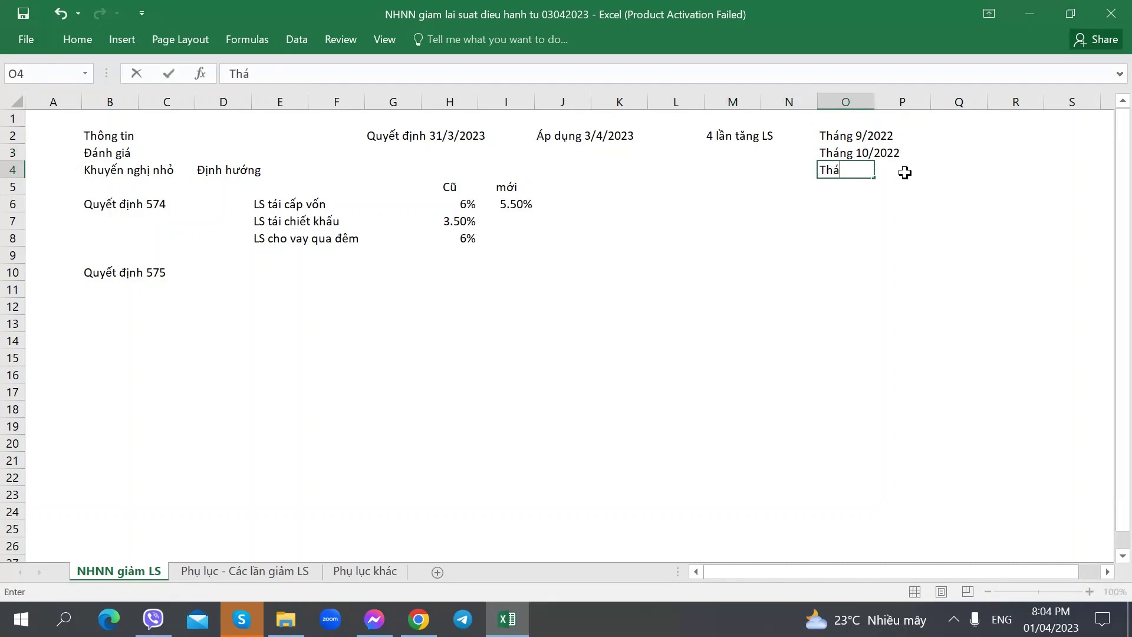
{"action": "type", "text": "ng 3/2022 -"}
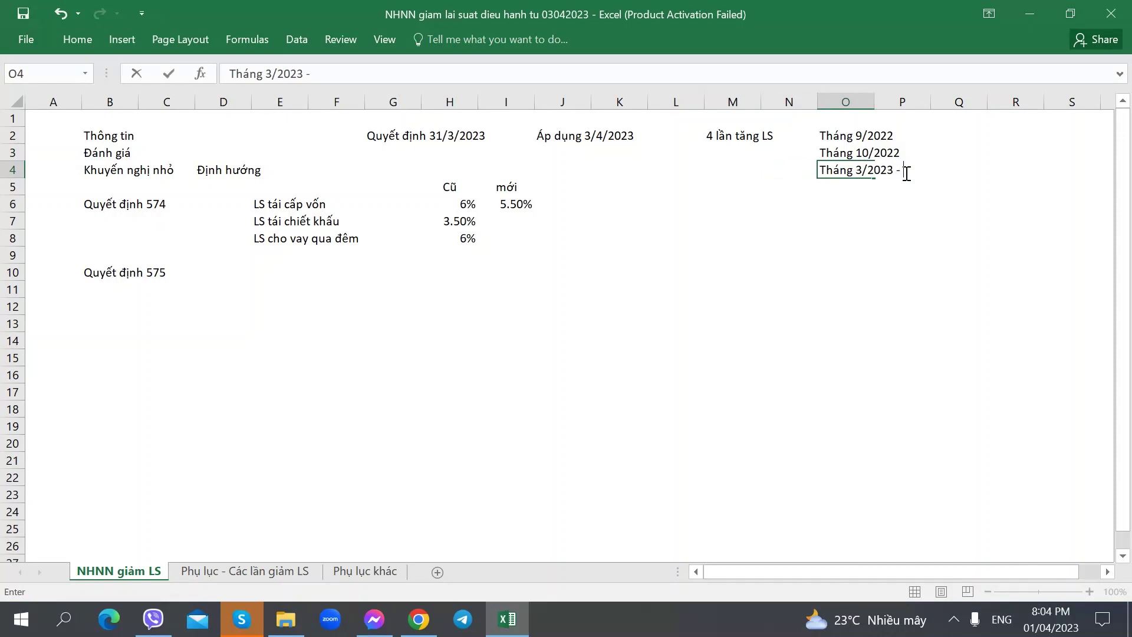
{"action": "type", "text": " 2 lần"}
- Record the direction of each rate change as "Tăng", "Tăng" and "Giảm" in cells R2:R4
{"action": "key", "text": "Tab"}
{"action": "key", "text": "Tab"}
{"action": "key", "text": "Up"}
{"action": "key", "text": "Up"}
{"action": "key", "text": "Right"}
{"action": "type", "text": "T"}
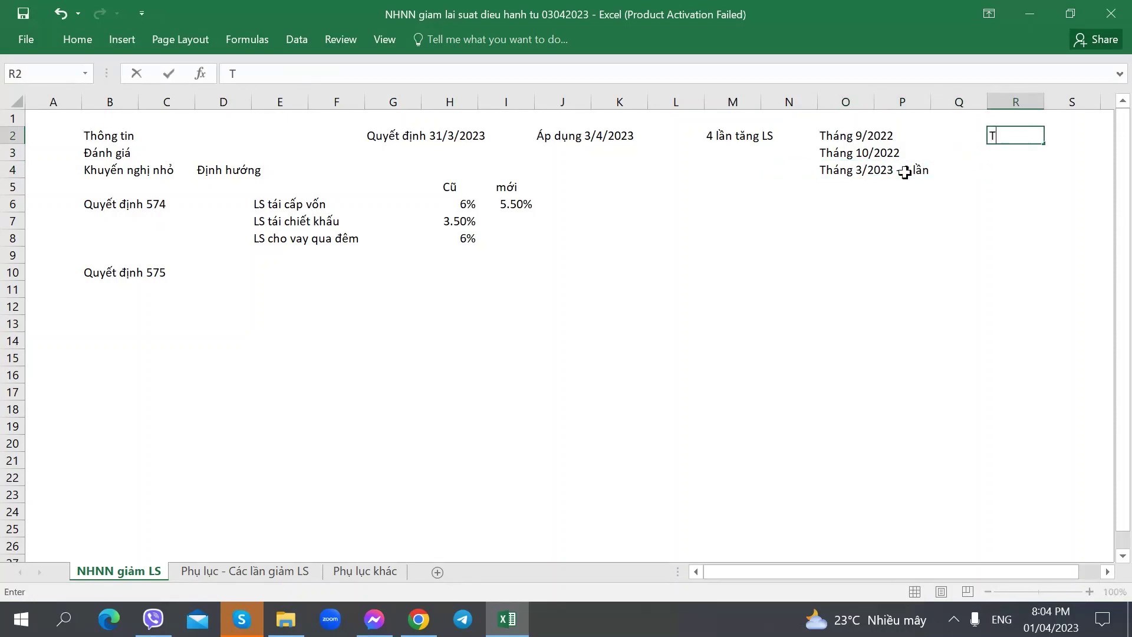
{"action": "type", "text": "ăng"}
{"action": "key", "text": "Return"}
{"action": "type", "text": "Tăng"}
{"action": "key", "text": "Return"}
{"action": "type", "text": "Giảm"}
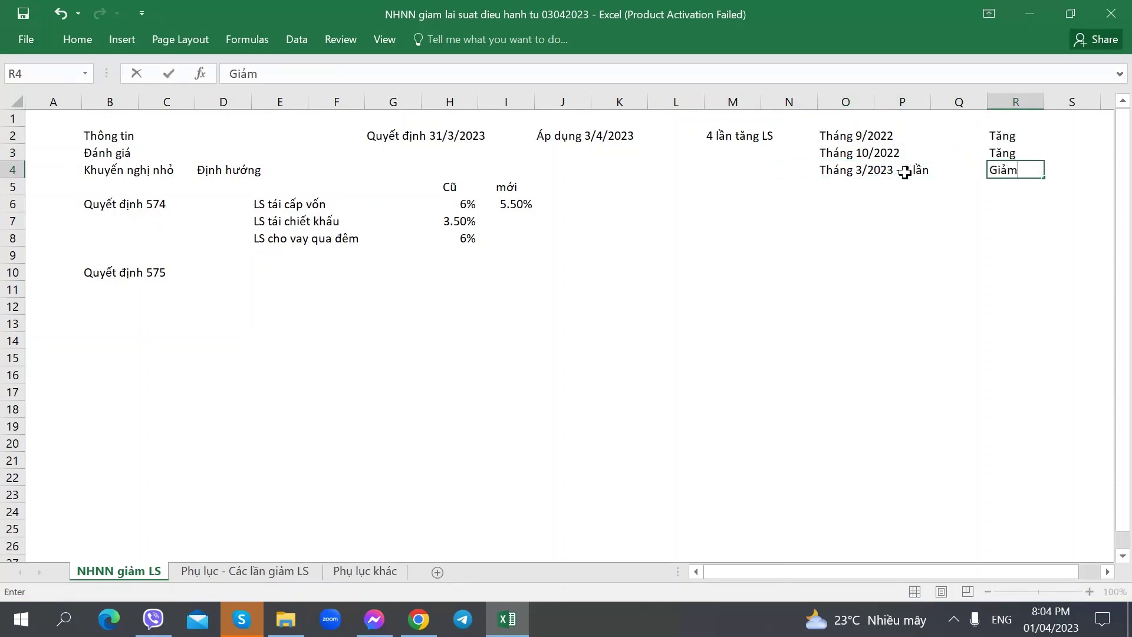
{"action": "key", "text": "Return"}
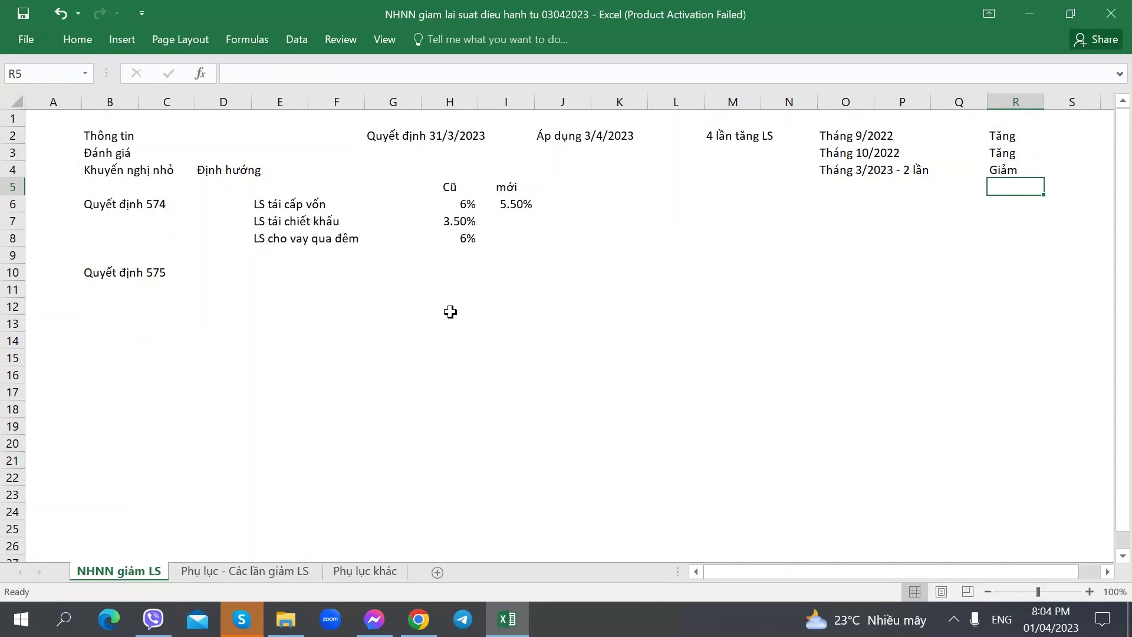
- Compare the Quyết định 574 rates with the rate history on the "Phụ lục - Các lần giảm LS" sheet
{"action": "key", "text": "ctrl+Page_Down"}
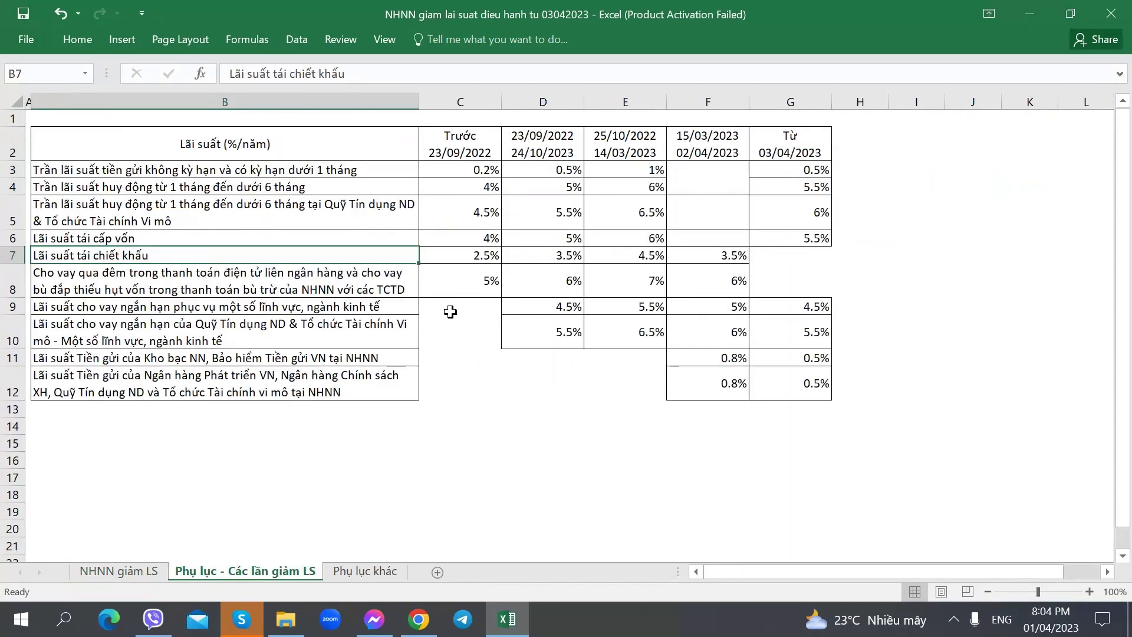
{"action": "left_click", "coordinate": [758, 203]}
{"action": "key", "text": "ctrl+Page_Up"}
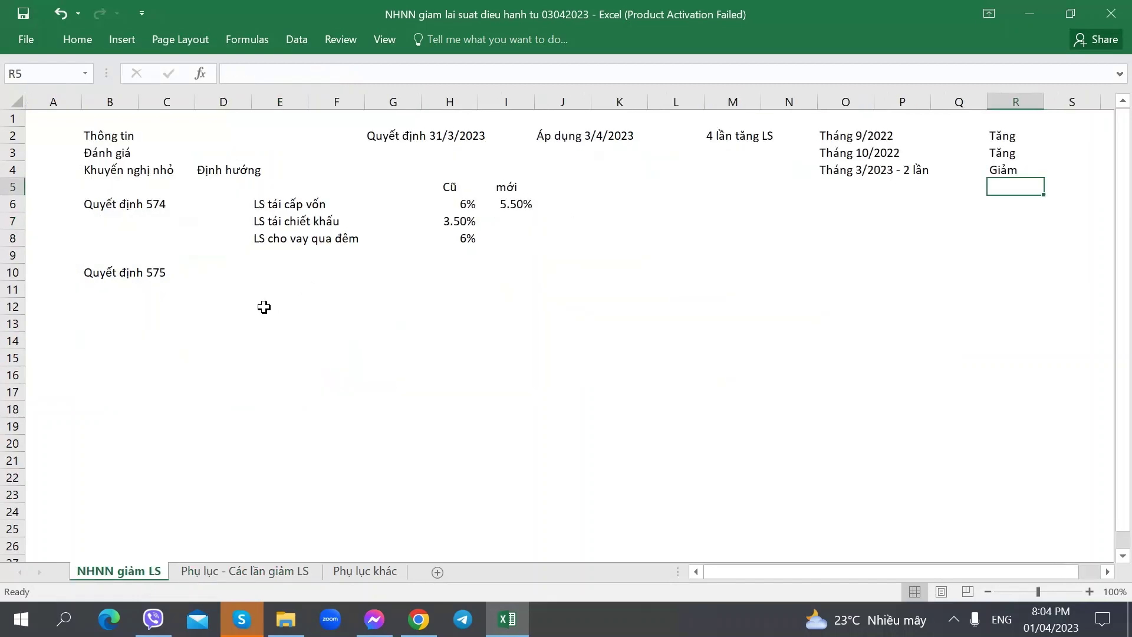
{"action": "left_click", "coordinate": [251, 273]}
{"action": "left_click", "coordinate": [286, 239]}
{"action": "left_click", "coordinate": [292, 200]}
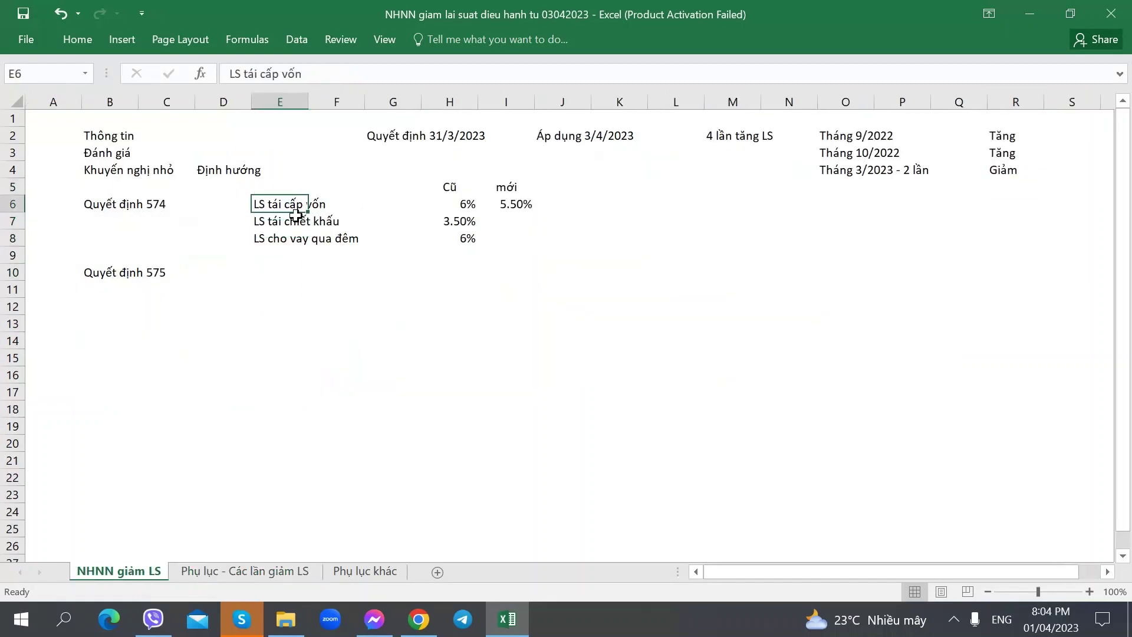
{"action": "left_click", "coordinate": [316, 287]}
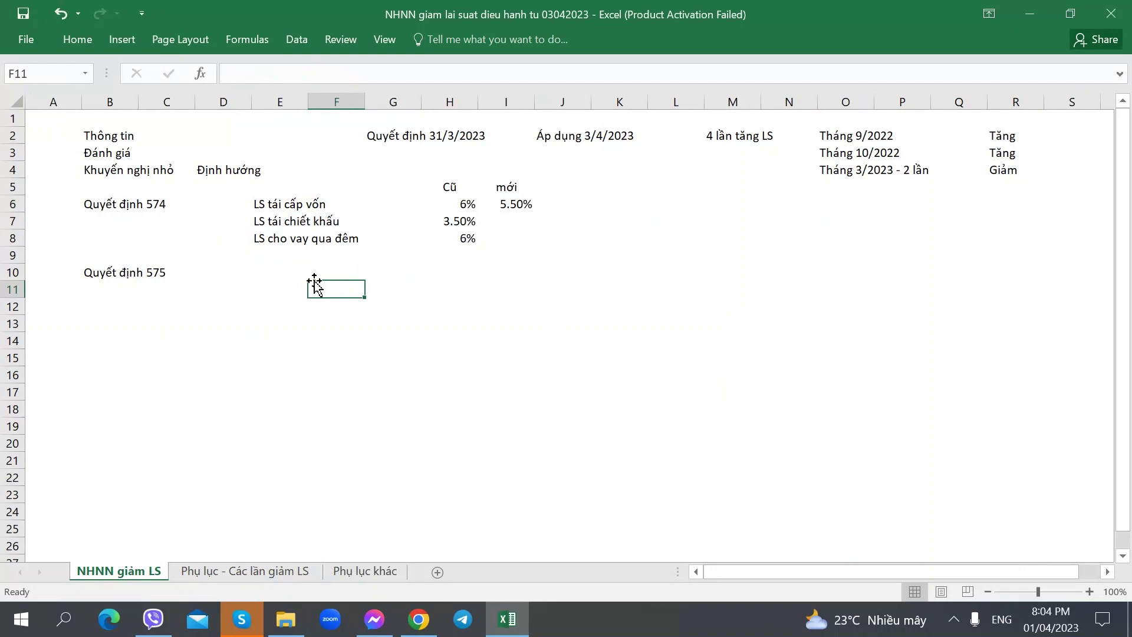
{"action": "left_click", "coordinate": [844, 184]}
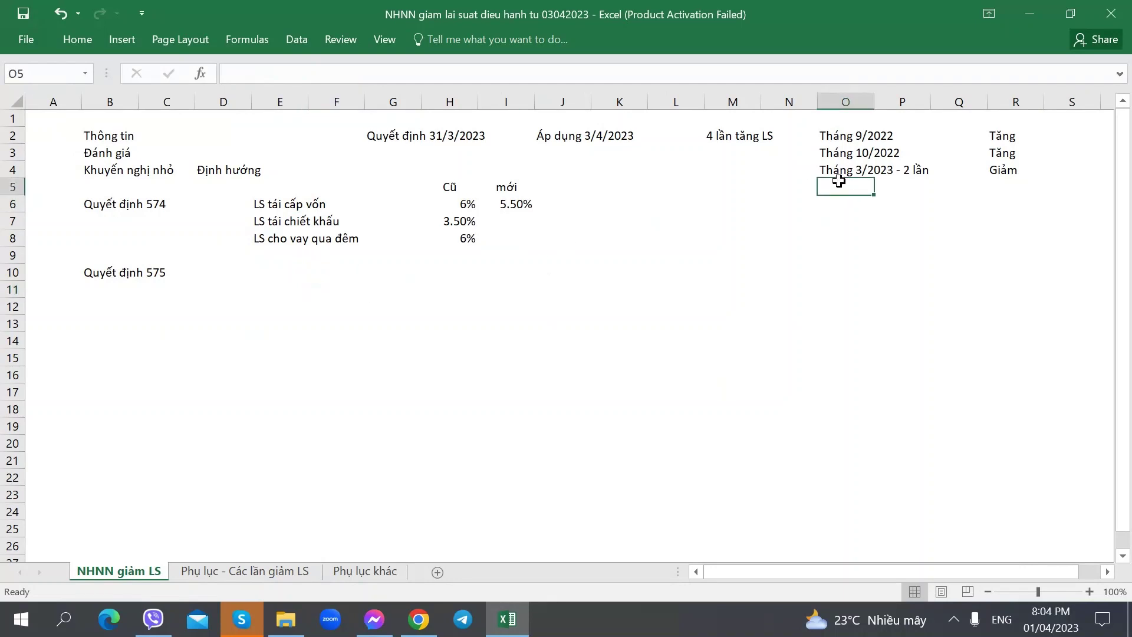
{"action": "left_click", "coordinate": [437, 245]}
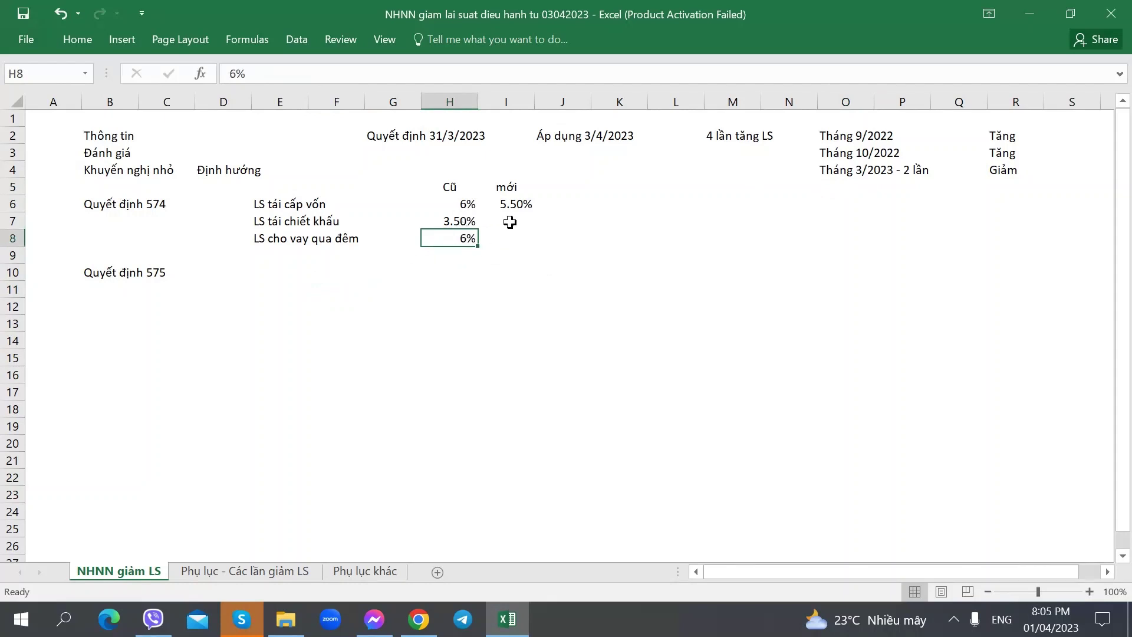
{"action": "left_click", "coordinate": [502, 240]}
{"action": "left_click", "coordinate": [283, 207]}
{"action": "left_click", "coordinate": [276, 276]}
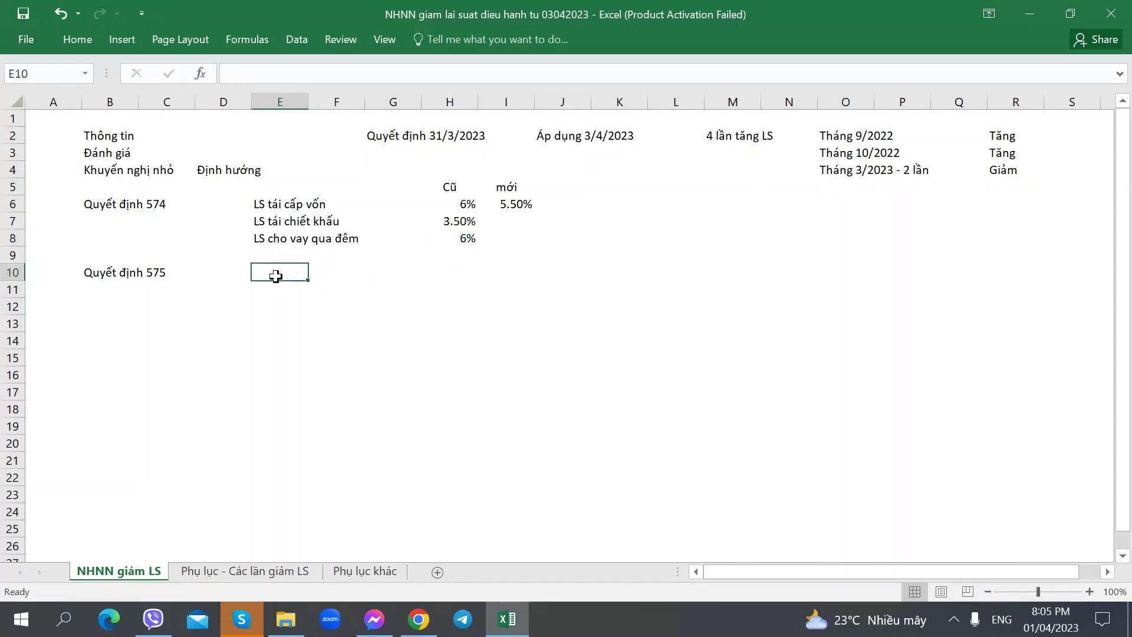
- Examine how the rediscount and overnight lending rates changed across periods on the "Phụ lục - Các lần giảm LS" sheet
{"action": "key", "text": "ctrl+Page_Down"}
{"action": "key", "text": "Left"}
{"action": "key", "text": "Left"}
{"action": "key", "text": "Left"}
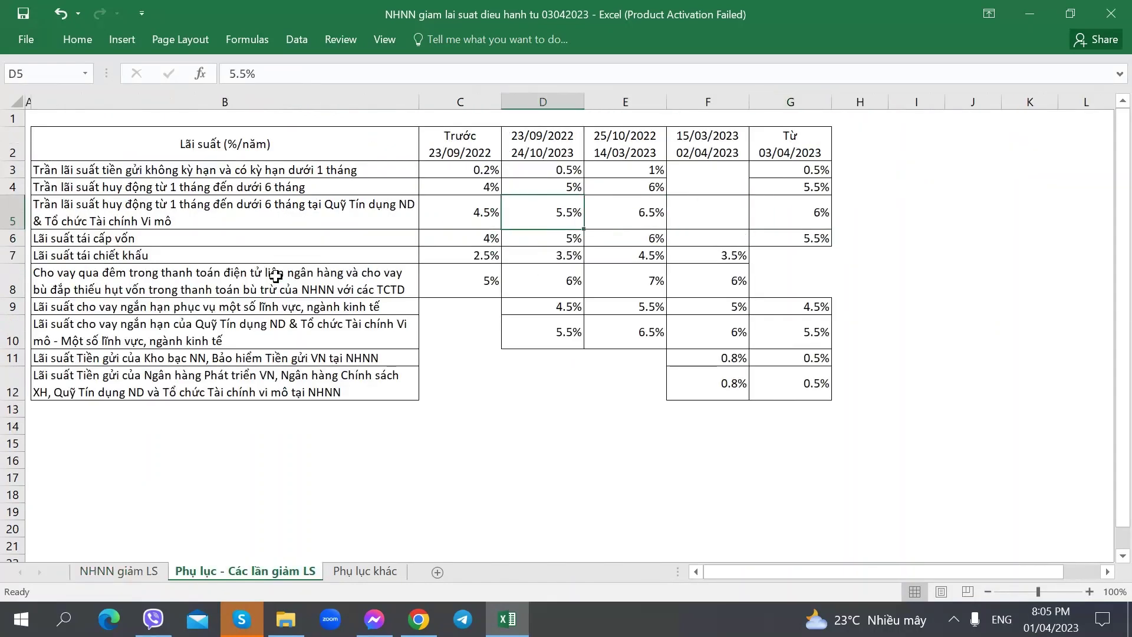
{"action": "key", "text": "Down"}
{"action": "key", "text": "Up"}
{"action": "key", "text": "Down"}
{"action": "key", "text": "Down"}
{"action": "key", "text": "Down"}
{"action": "key", "text": "Down"}
{"action": "key", "text": "Right"}
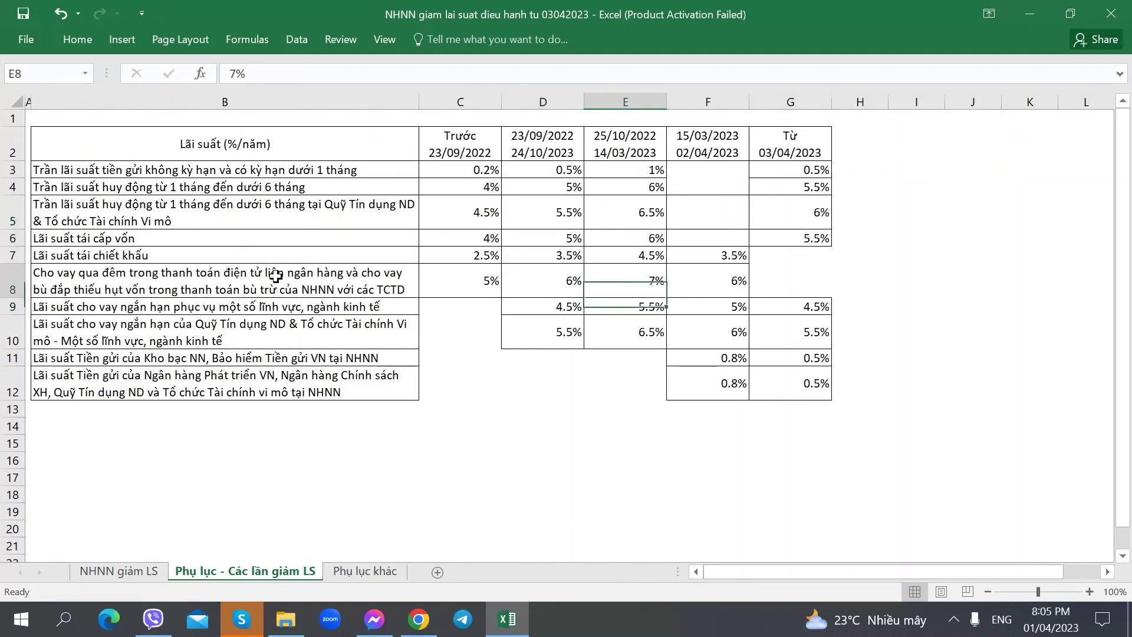
{"action": "key", "text": "Up"}
{"action": "key", "text": "Right"}
{"action": "key", "text": "Right"}
{"action": "key", "text": "Left"}
{"action": "key", "text": "Left"}
{"action": "key", "text": "Right"}
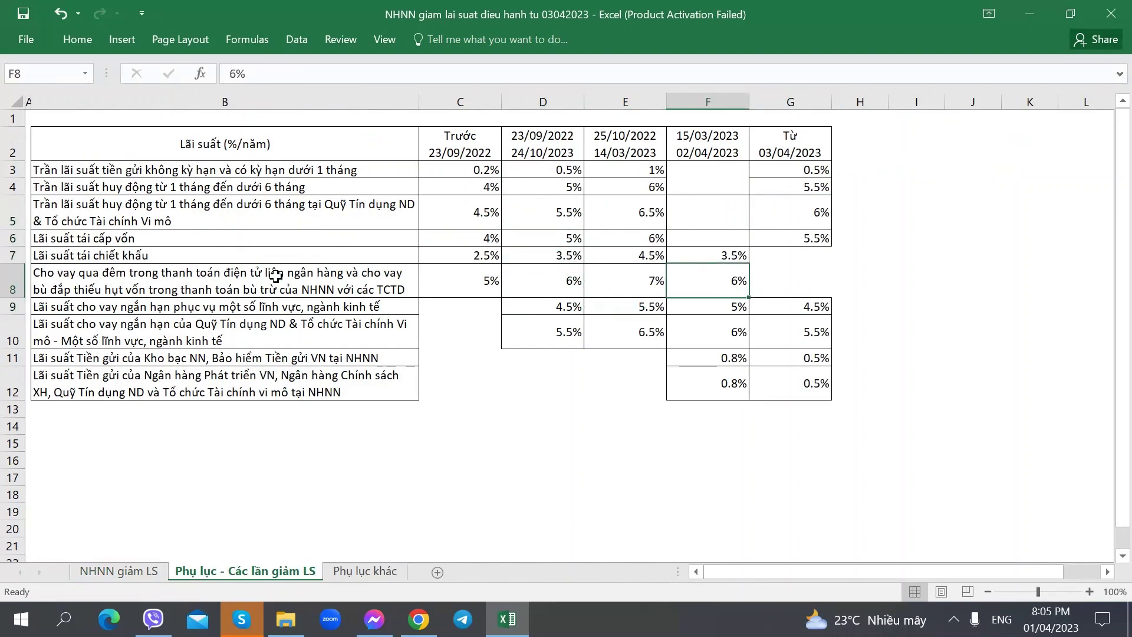
- Compare the refinancing, rediscount and overnight lending rate history in B6:G8 of the "Phụ lục - Các lần giảm LS" sheet with the "NHNN giảm LS" summary
{"action": "key", "text": "Up"}
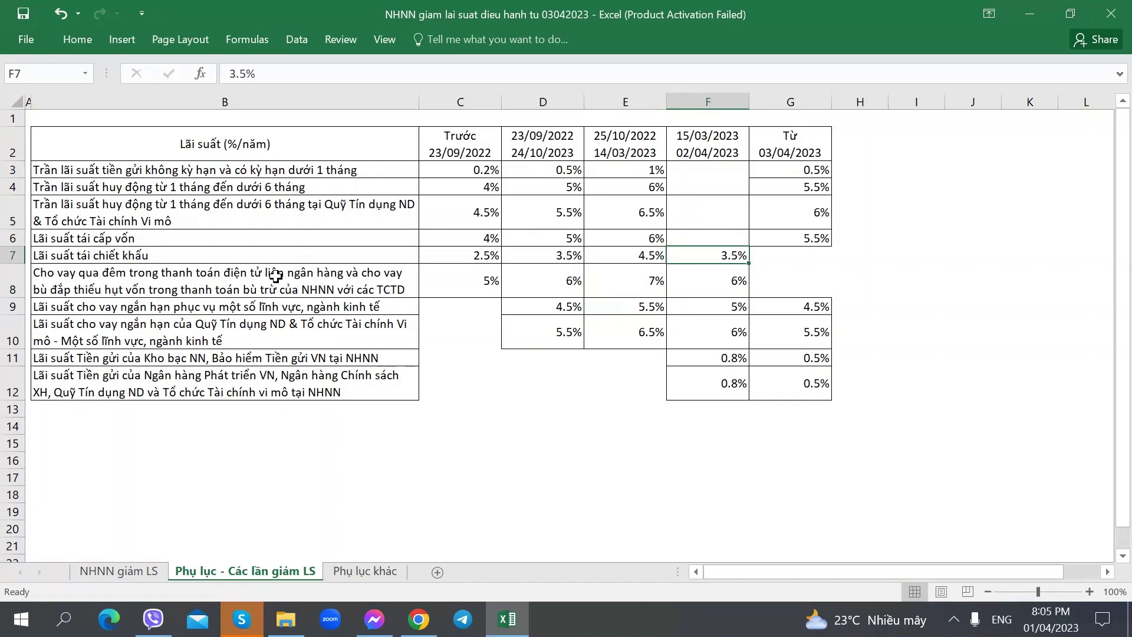
{"action": "key", "text": "Left"}
{"action": "key", "text": "Right"}
{"action": "key", "text": "Up"}
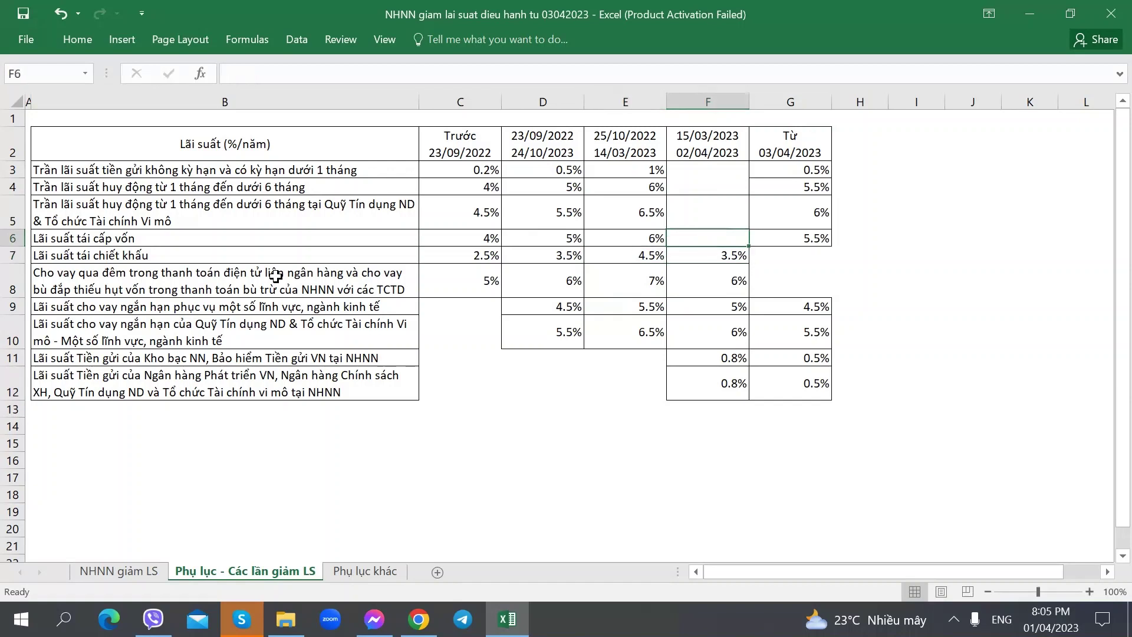
{"action": "key", "text": "ctrl+Page_Up"}
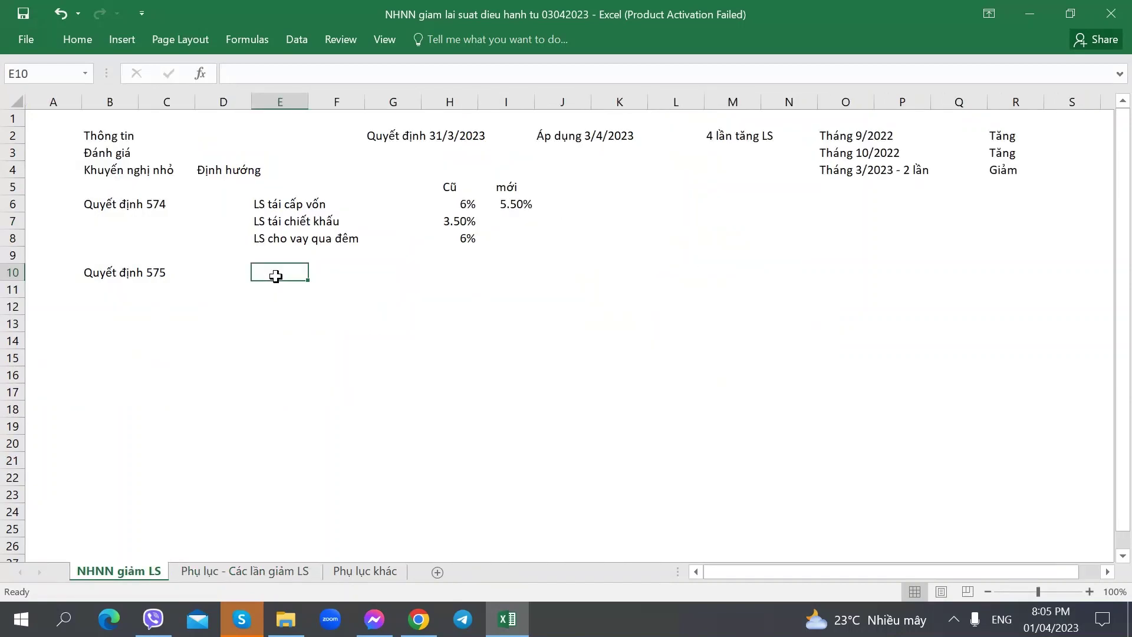
{"action": "key", "text": "ctrl+Page_Down"}
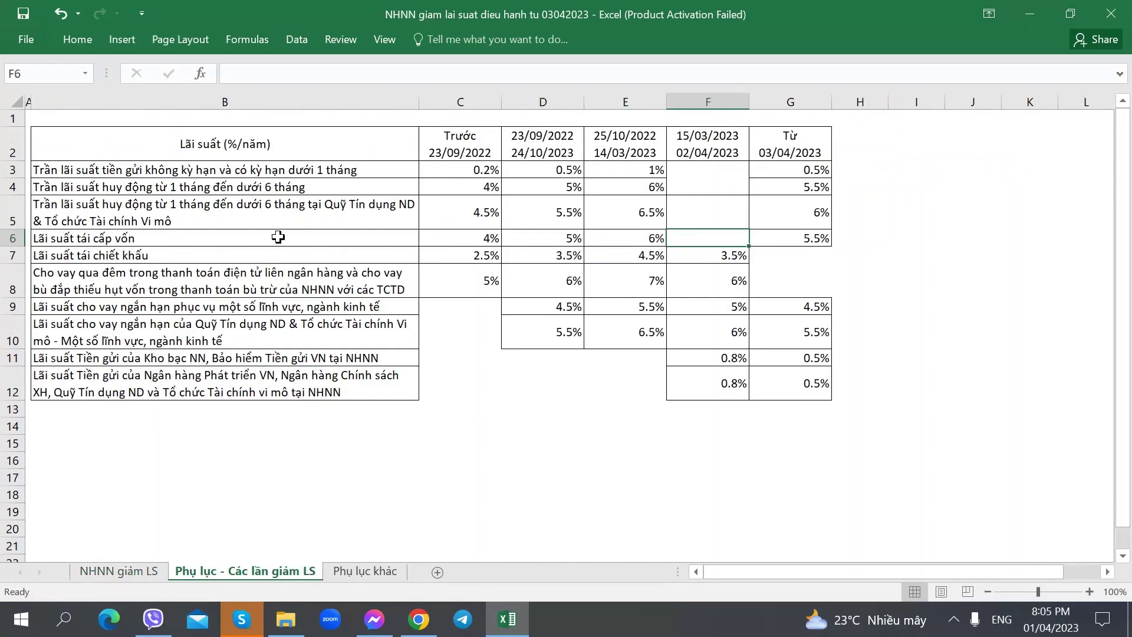
{"action": "left_click_drag", "start_coordinate": [121, 236], "coordinate": [811, 269]}
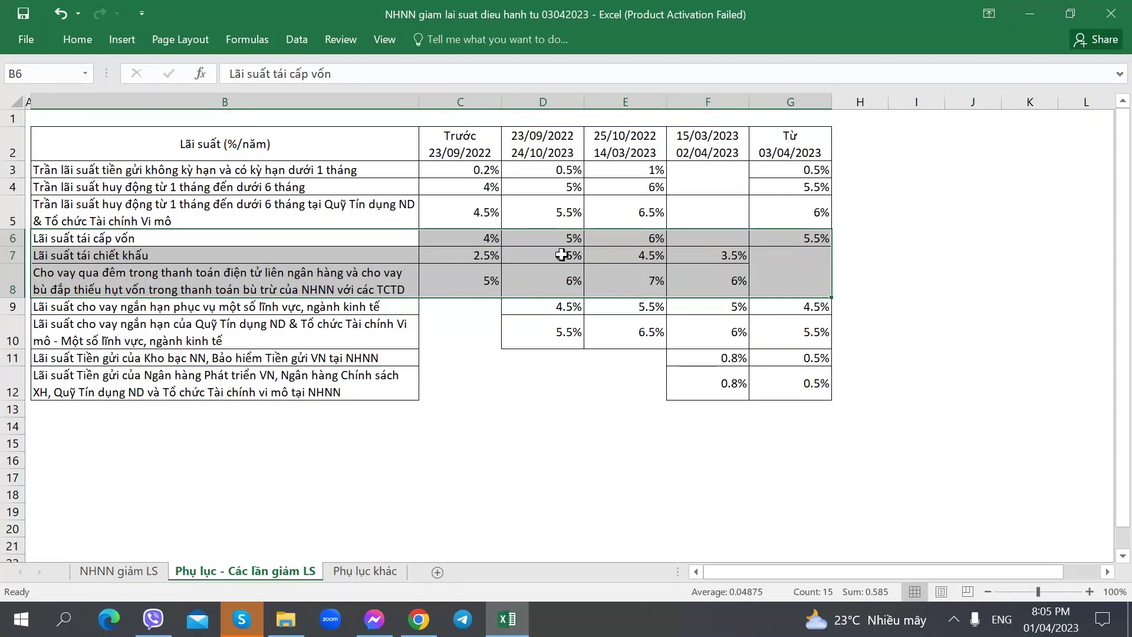
{"action": "left_click", "coordinate": [562, 238]}
{"action": "key", "text": "ctrl+Page_Up"}
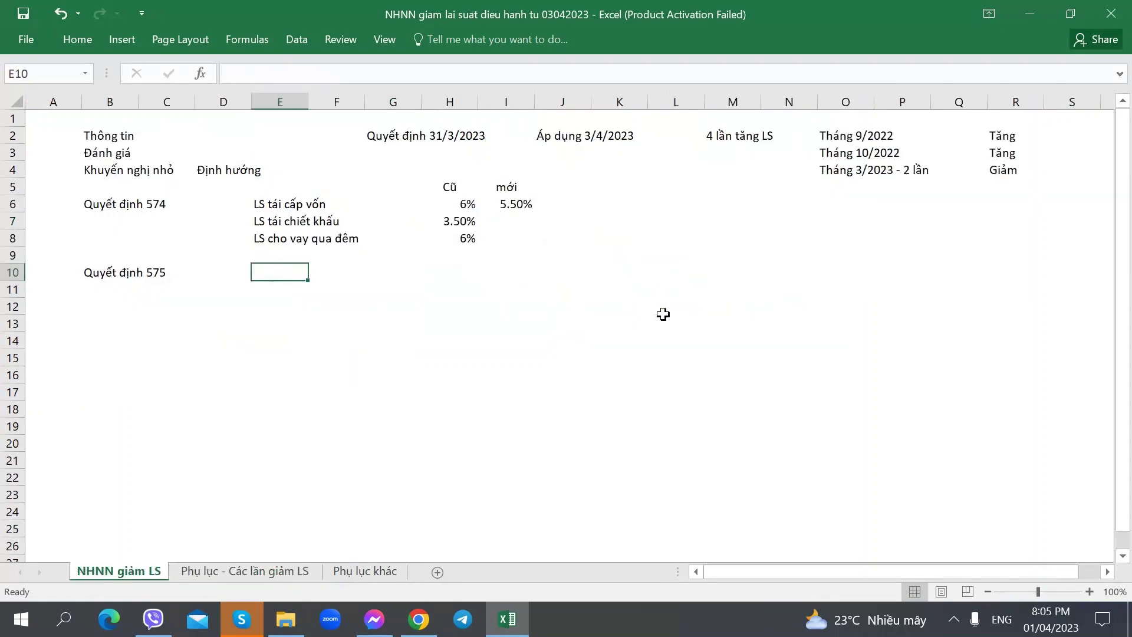
{"action": "key", "text": "ctrl+Page_Down"}
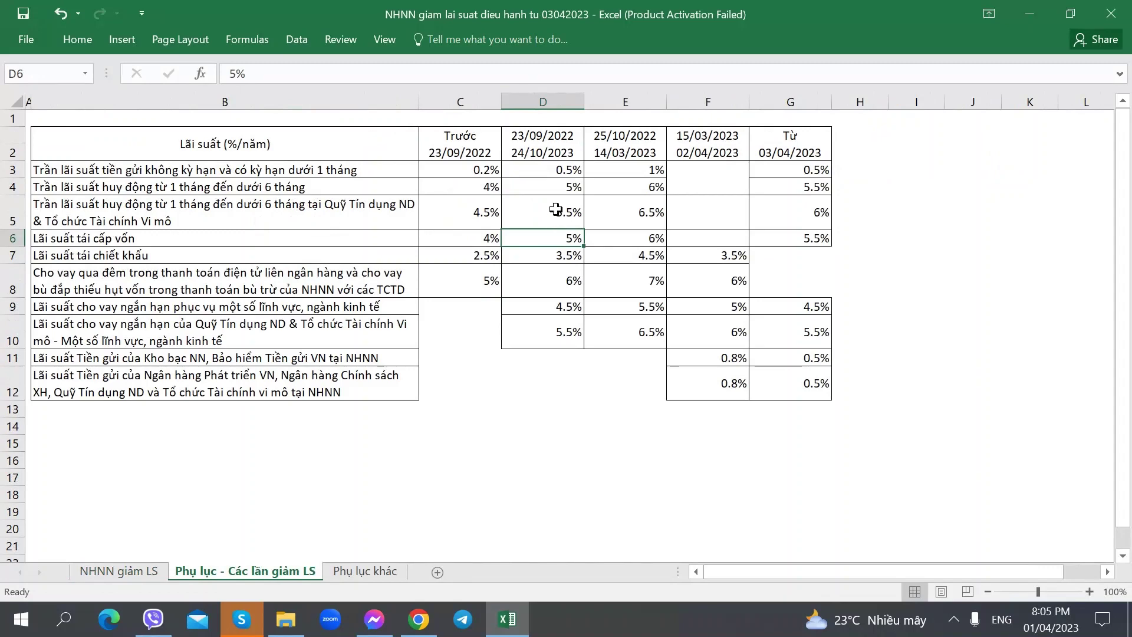
{"action": "key", "text": "ctrl+Page_Up"}
- Read the Quyết định 575 section of the VnEconomy article in the browser and enter "LS KKH & KH < 1 tháng" in cell E10 in Excel
{"action": "key", "text": "alt+Tab"}
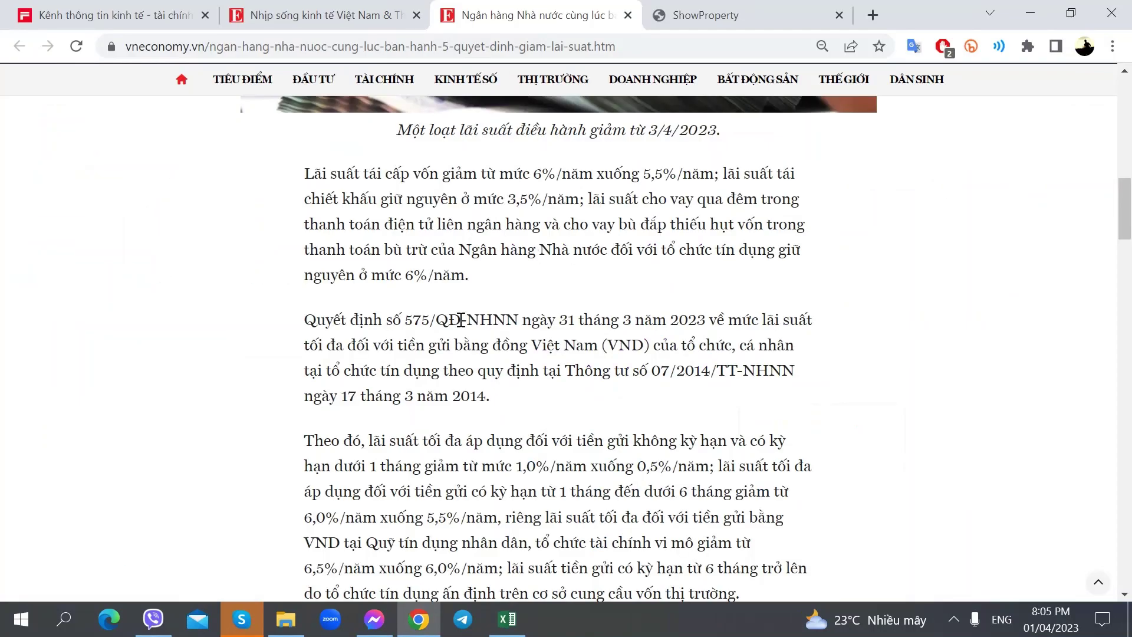
{"action": "scroll", "coordinate": [461, 320], "scroll_direction": "down", "scroll_amount": 2}
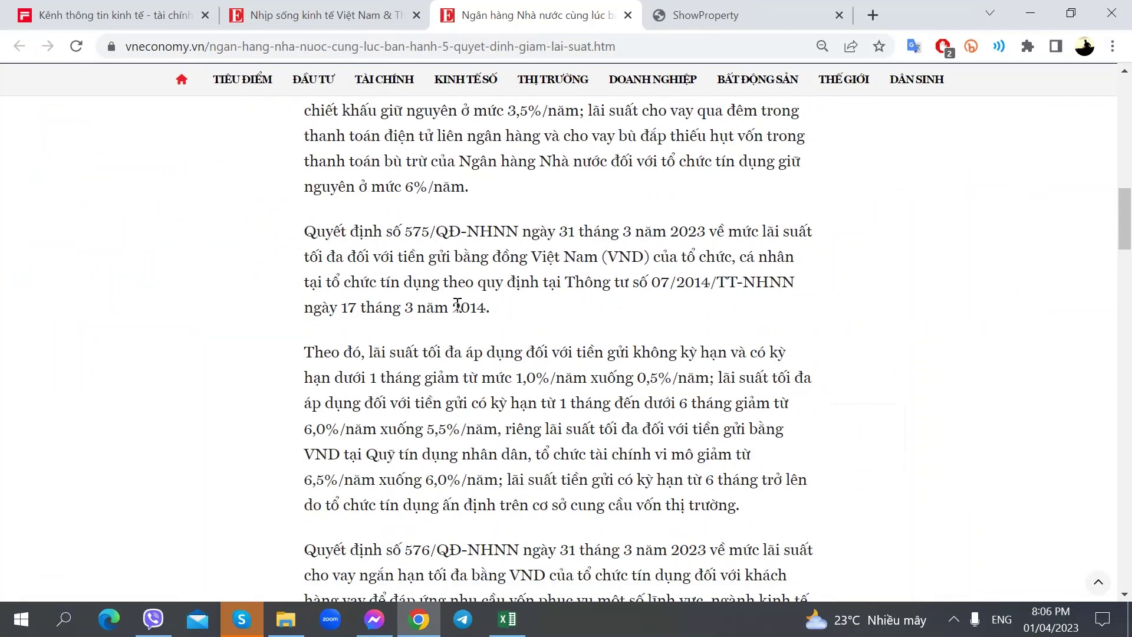
{"action": "scroll", "coordinate": [459, 303], "scroll_direction": "down", "scroll_amount": 2}
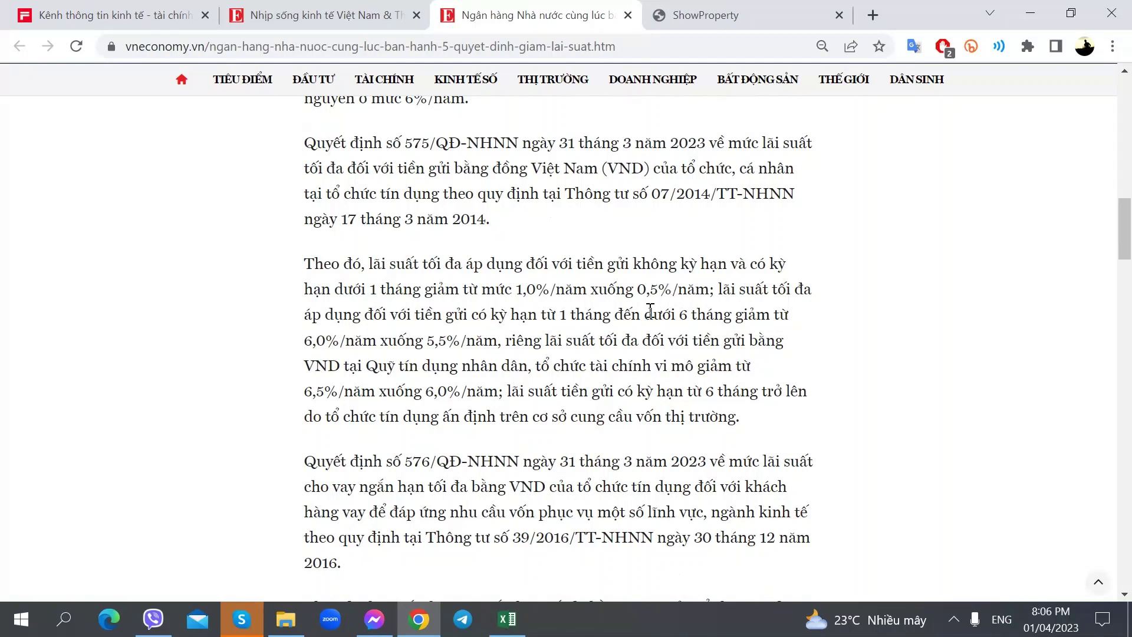
{"action": "key", "text": "alt+Tab"}
{"action": "key", "text": "alt+Tab"}
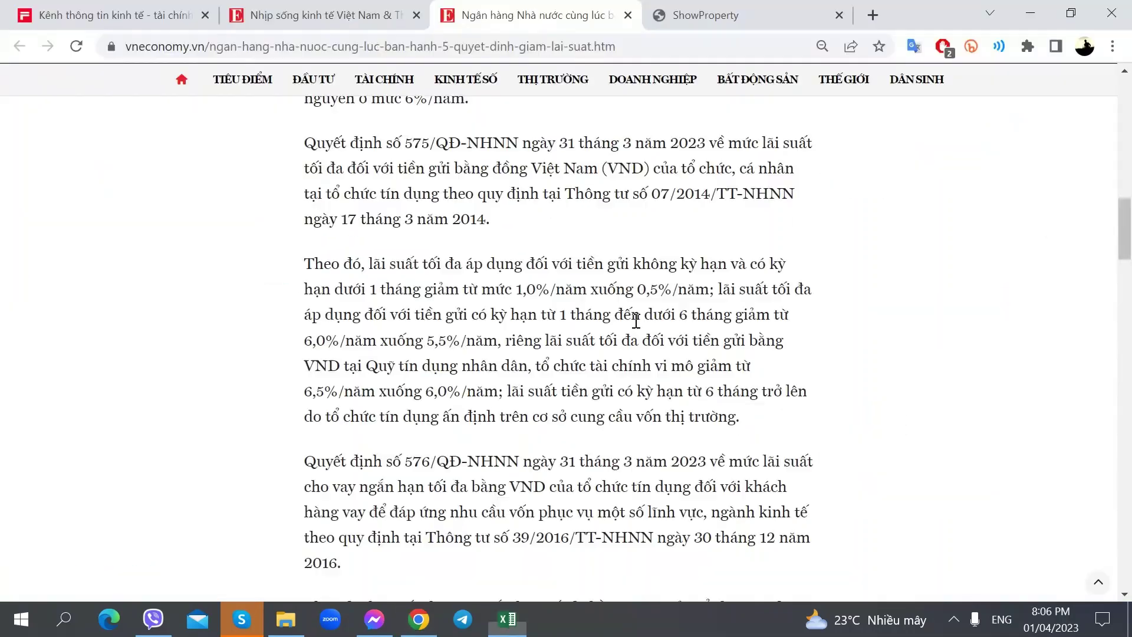
{"action": "key", "text": "alt+Tab"}
{"action": "type", "text": "LS"}
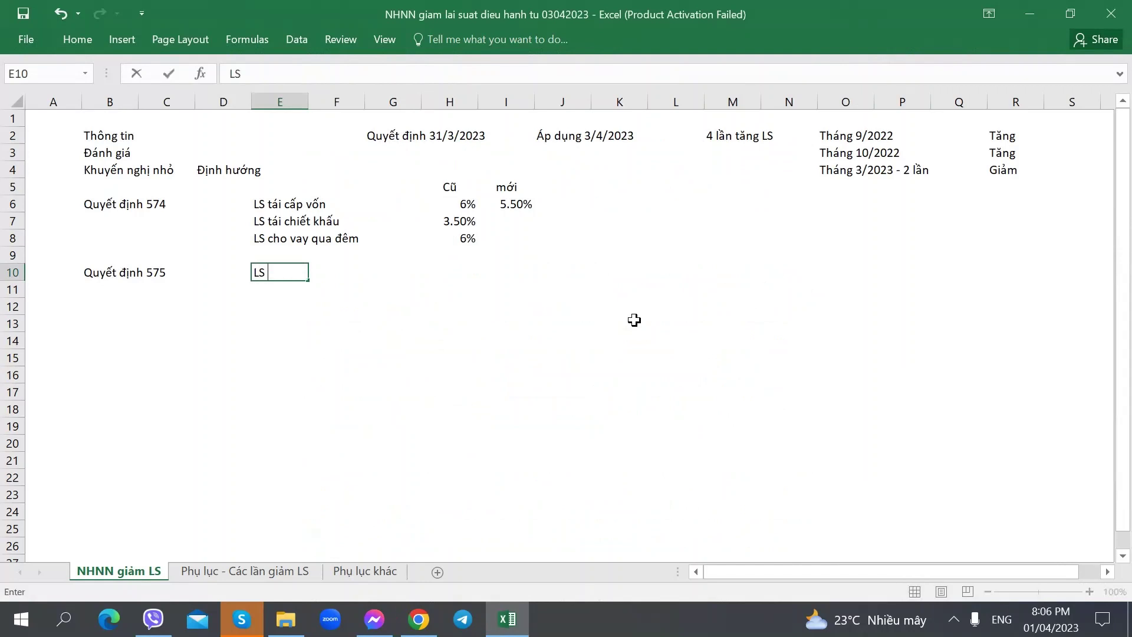
{"action": "key", "text": "alt+Tab"}
{"action": "key", "text": "alt+Tab"}
{"action": "type", "text": "KKH & KH < 1 tháng"}
- Enter the old rate 1% in H10 and the new rate 0.5% in I10, taken from the article
{"action": "key", "text": "Right"}
{"action": "key", "text": "Right"}
{"action": "key", "text": "Right"}
{"action": "key", "text": "Right"}
{"action": "key", "text": "alt+Tab"}
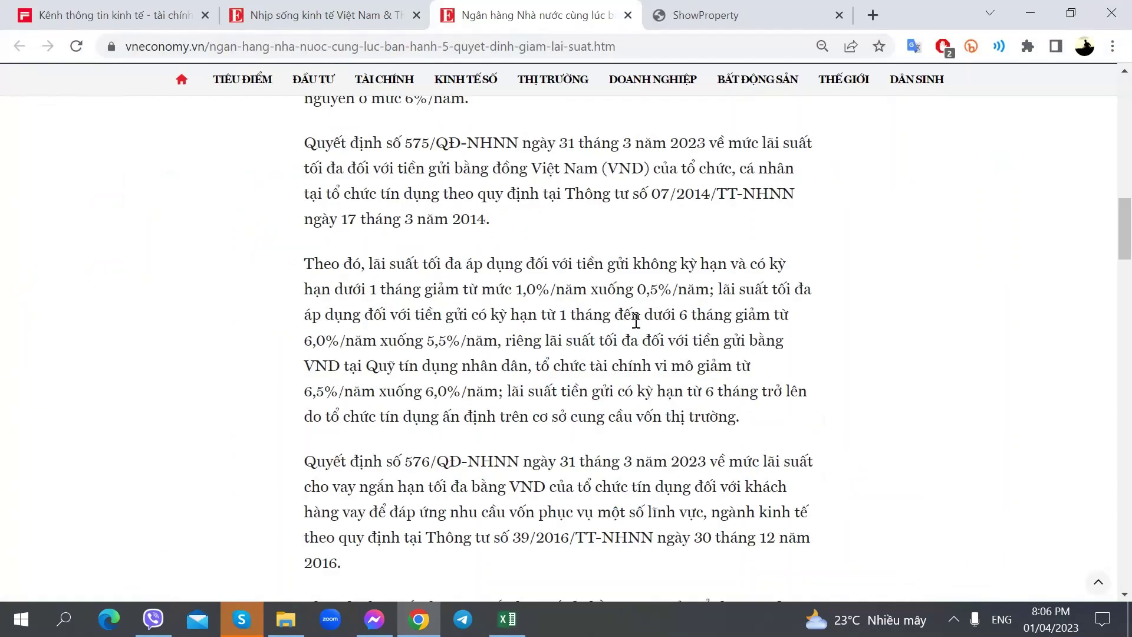
{"action": "key", "text": "alt+Tab"}
{"action": "type", "text": "1%"}
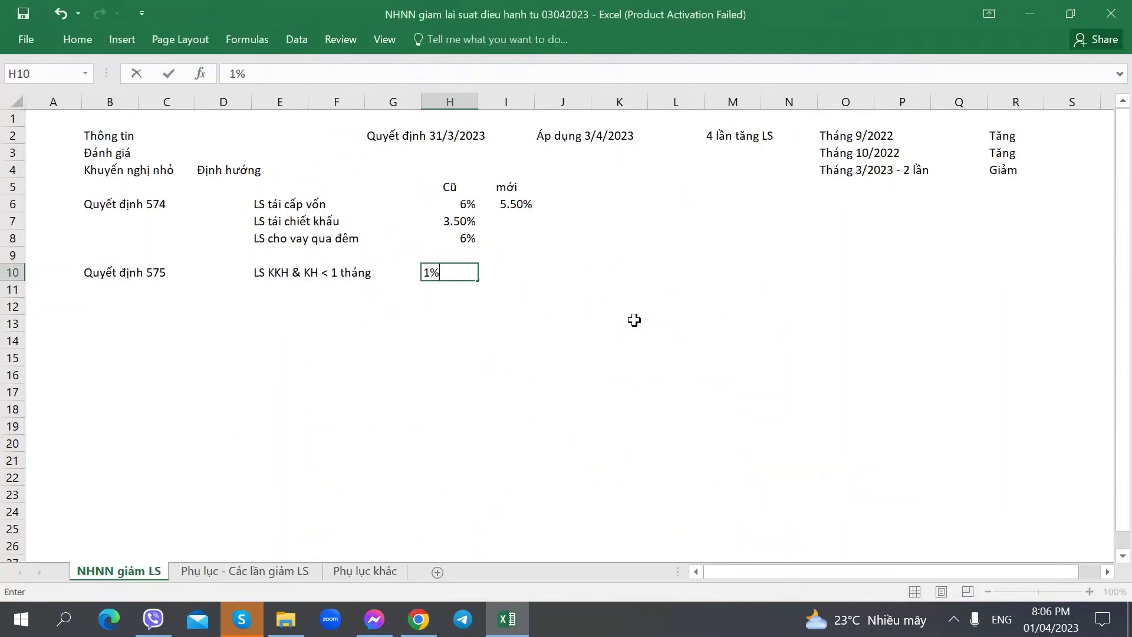
{"action": "key", "text": "Right"}
{"action": "type", "text": "0.5%"}
{"action": "key", "text": "Right"}
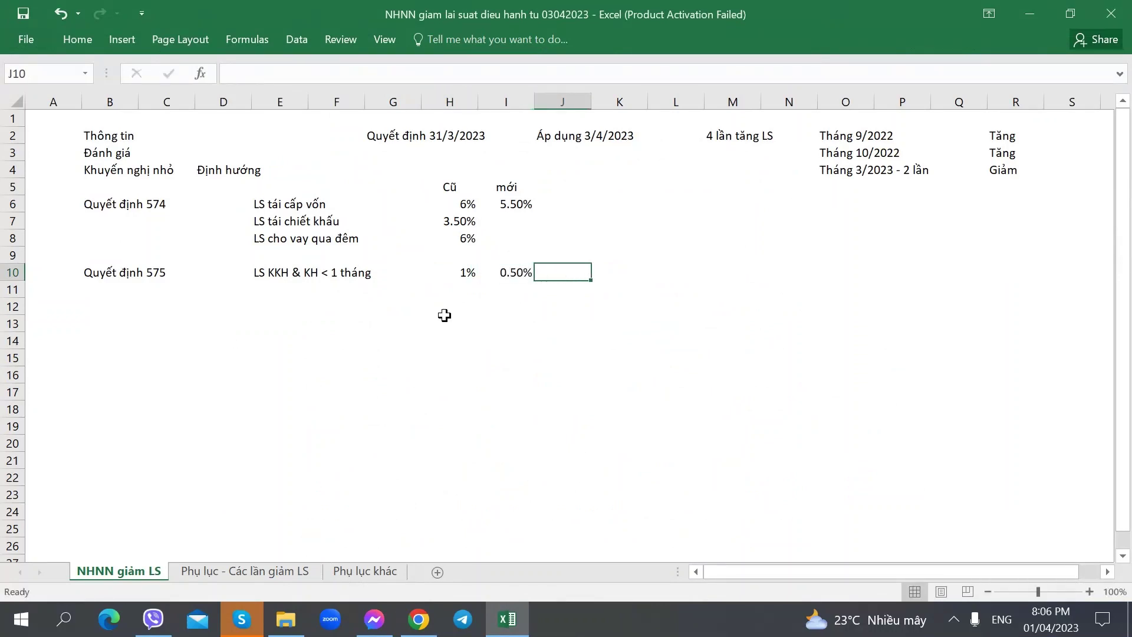
- Check the article for the next deposit term and enter the label "LS 1 - <6 tháng" in cell E11
{"action": "left_click", "coordinate": [270, 290]}
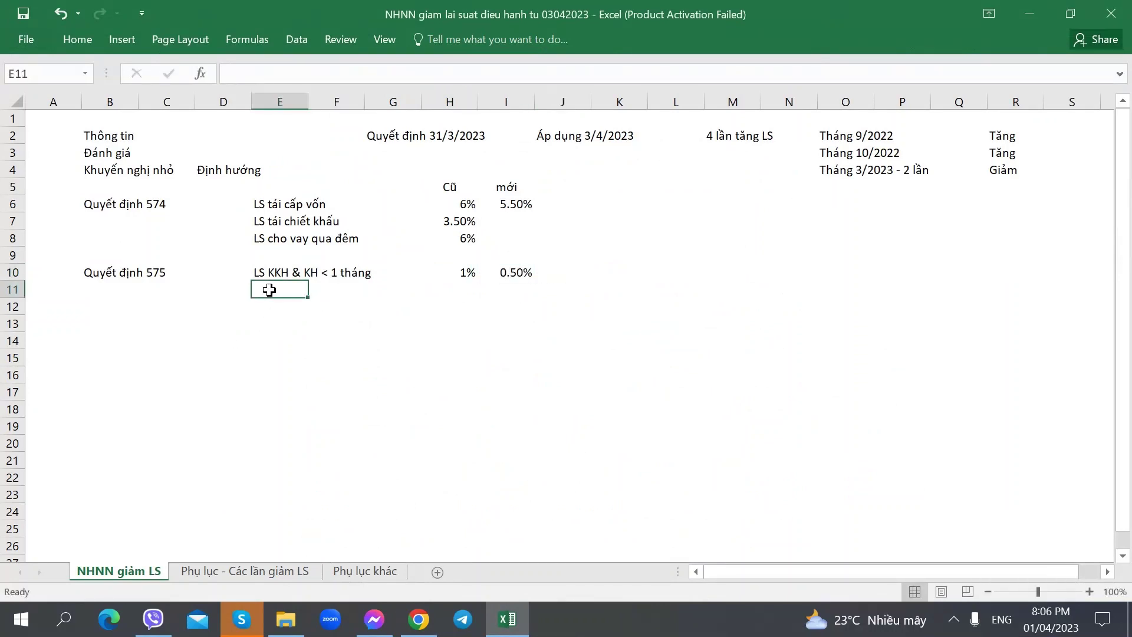
{"action": "key", "text": "alt+Tab"}
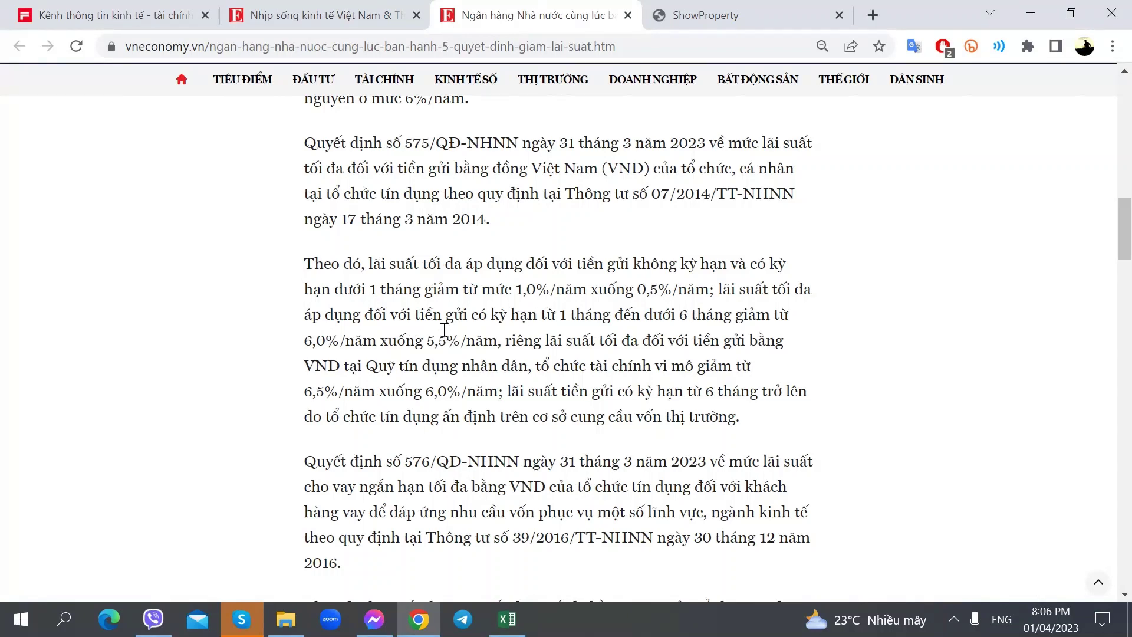
{"action": "key", "text": "alt+Tab"}
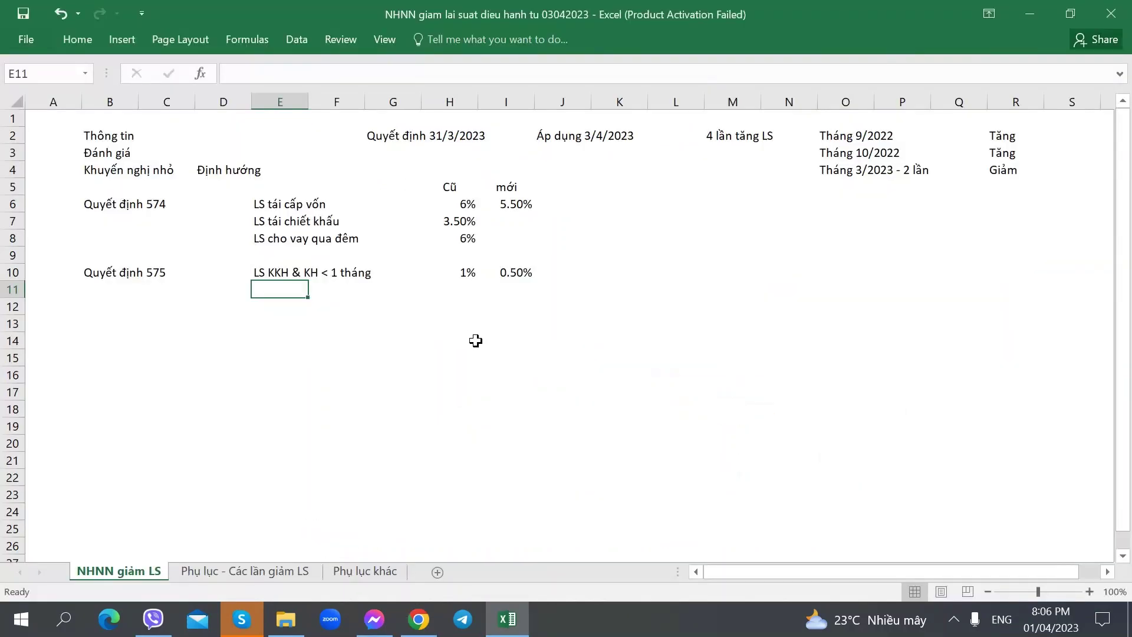
{"action": "type", "text": "LS 1 - <6"}
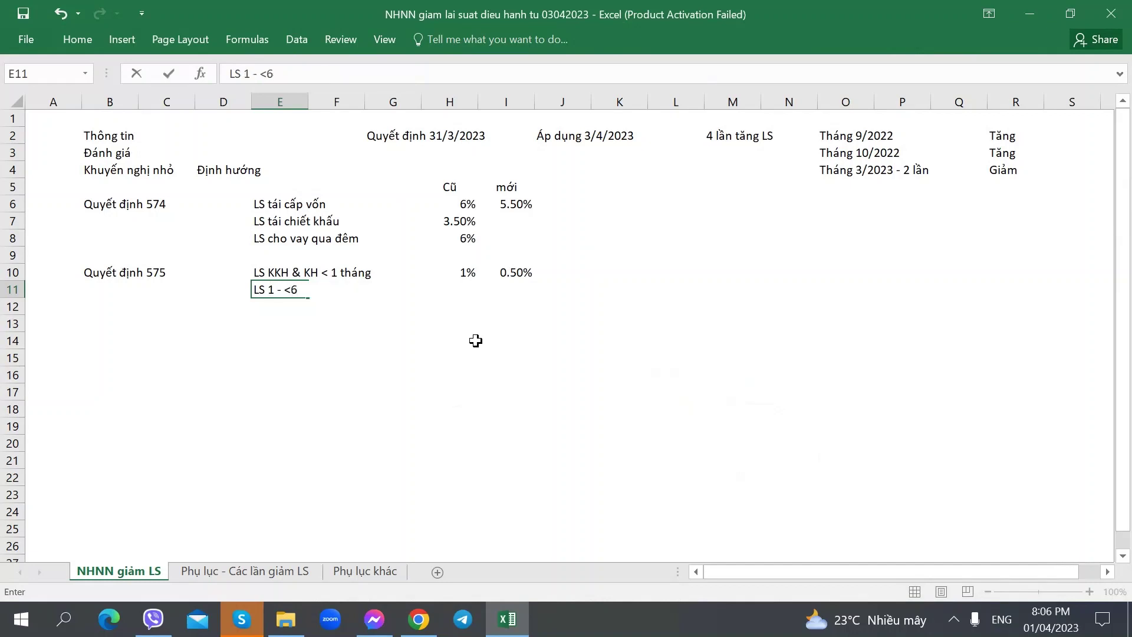
{"action": "type", "text": " tháng"}
- Enter the old rate 6% in H11 and the new rate 5.5% in I11 for the 1 to under 6 month term
{"action": "key", "text": "Tab"}
{"action": "key", "text": "Tab"}
{"action": "key", "text": "Tab"}
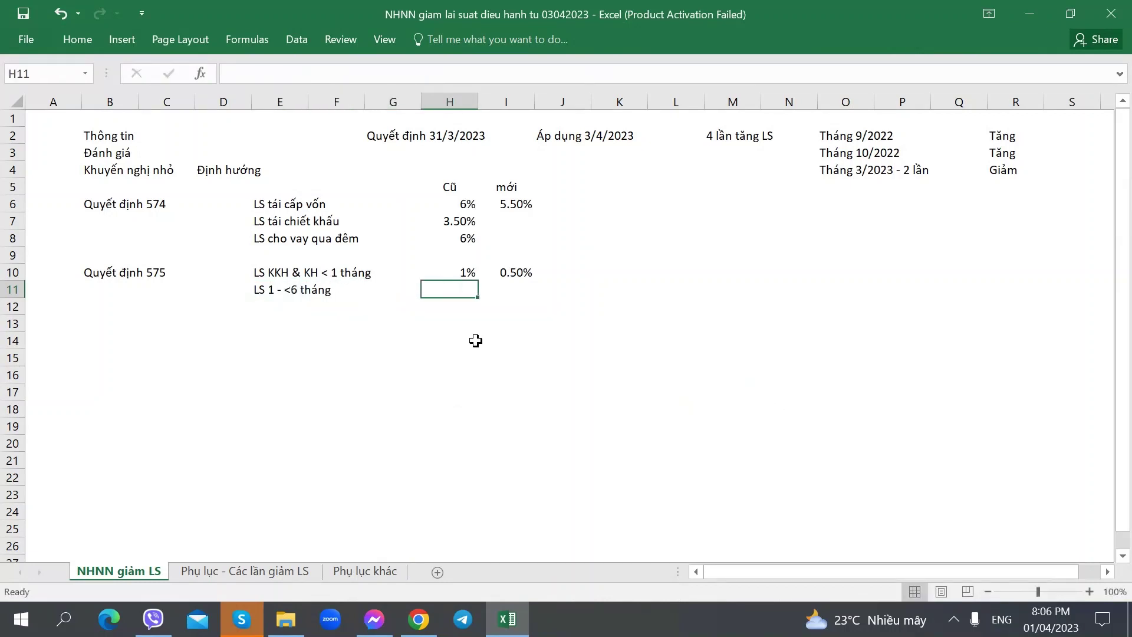
{"action": "type", "text": "6%"}
{"action": "key", "text": "Tab"}
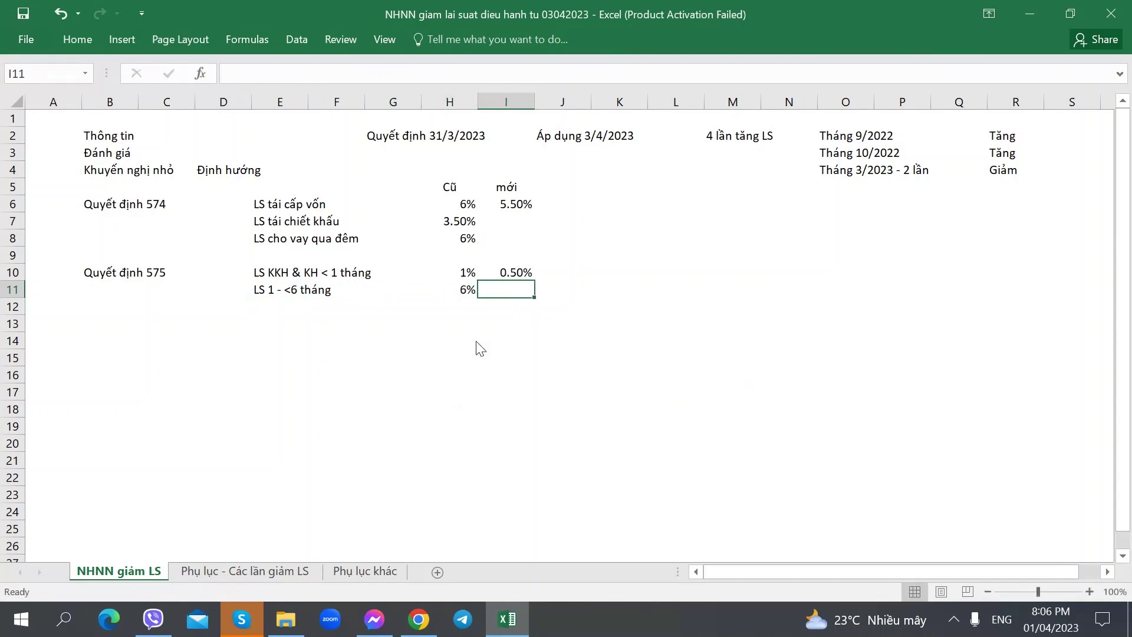
{"action": "key", "text": "alt+Tab"}
{"action": "key", "text": "alt+Tab"}
{"action": "type", "text": "5.5%"}
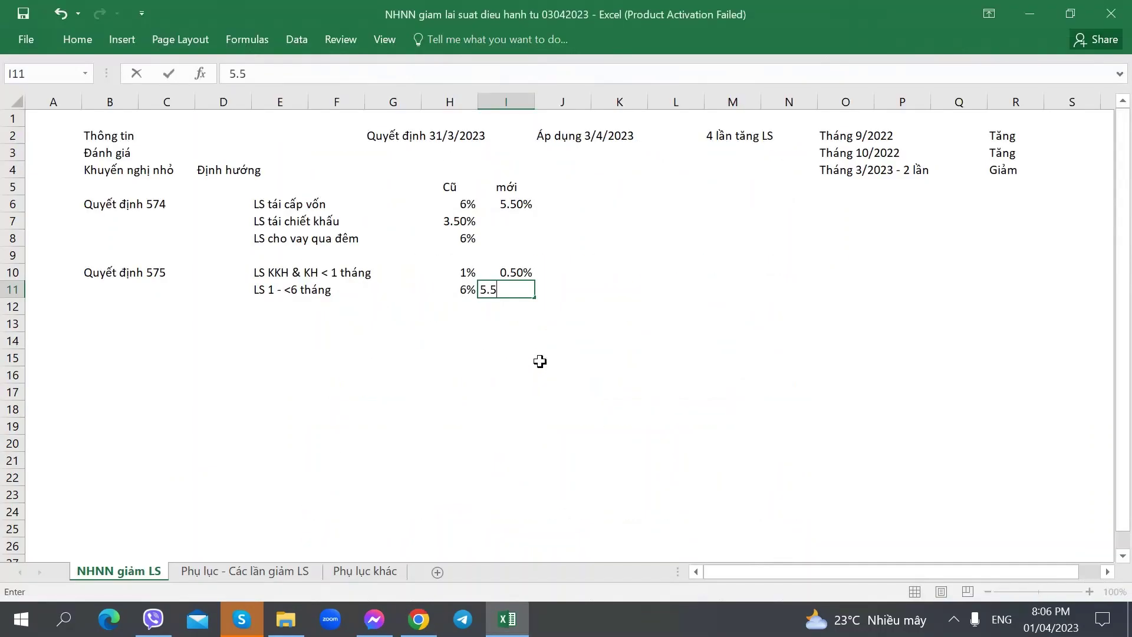
{"action": "key", "text": "Tab"}
- Copy the E11 label into E12 and extend it to "LS 1 - <6 tháng - QTD" for the people's credit funds mentioned in the article
{"action": "key", "text": "alt+Tab"}
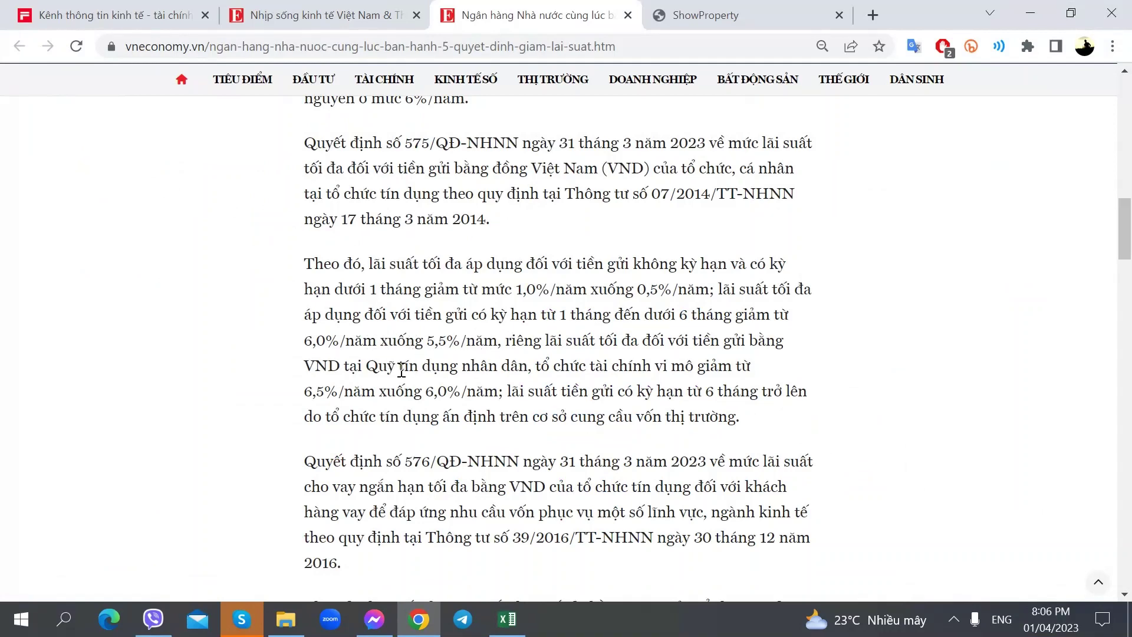
{"action": "key", "text": "alt+Tab"}
{"action": "left_click", "coordinate": [268, 303]}
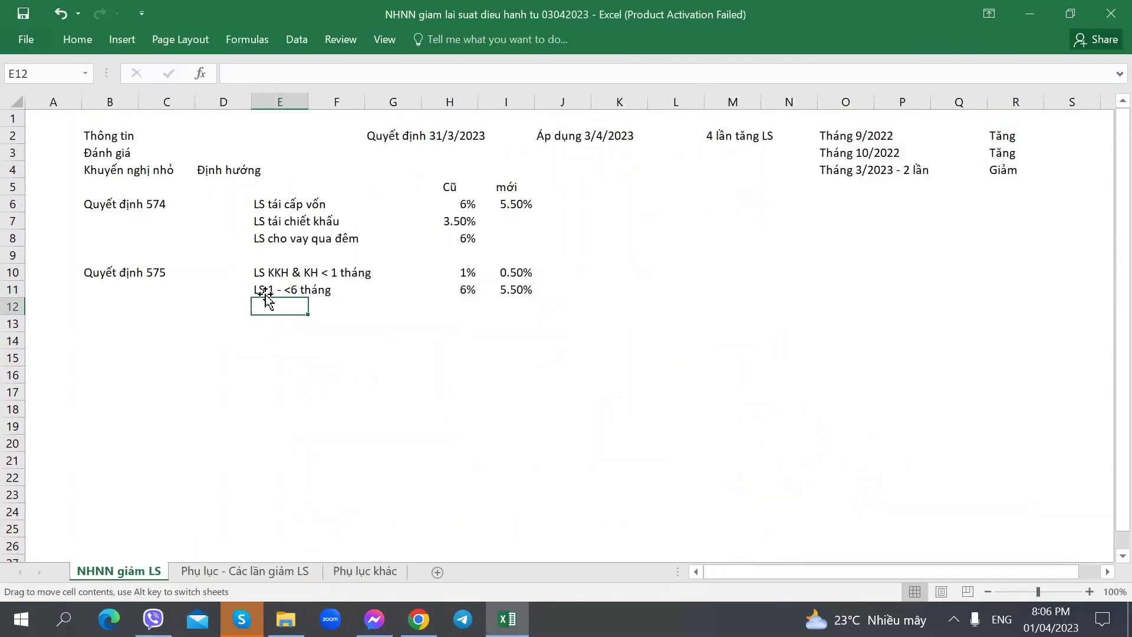
{"action": "left_click", "coordinate": [262, 287]}
{"action": "key", "text": "ctrl+c"}
{"action": "left_click", "coordinate": [260, 303]}
{"action": "key", "text": "ctrl+v"}
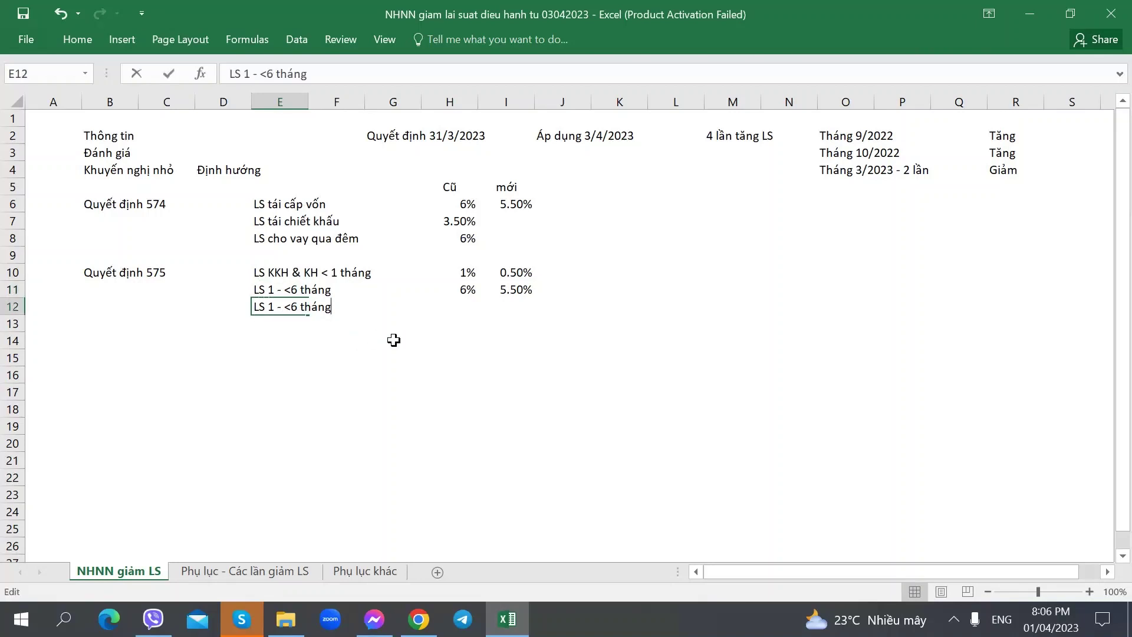
{"action": "key", "text": "F2"}
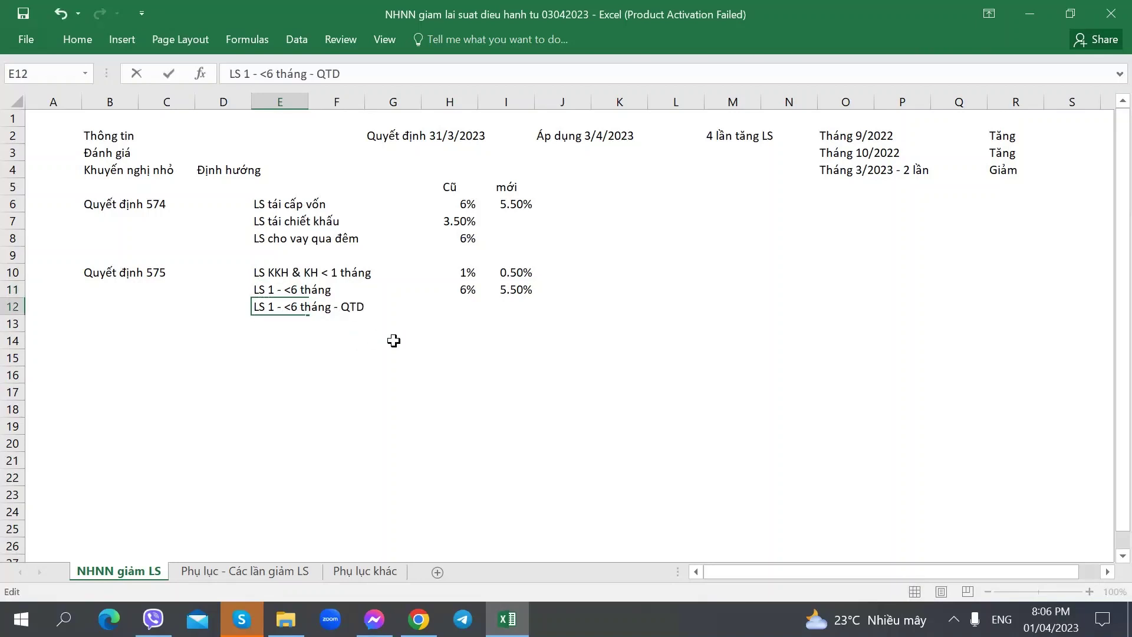
{"action": "key", "text": "ctrl+Return"}
- Enter the credit funds' old rate 6.5% in H12 and new rate 6% in I12 from the article
{"action": "key", "text": "Right"}
{"action": "key", "text": "Right"}
{"action": "key", "text": "Right"}
{"action": "key", "text": "alt+Tab"}
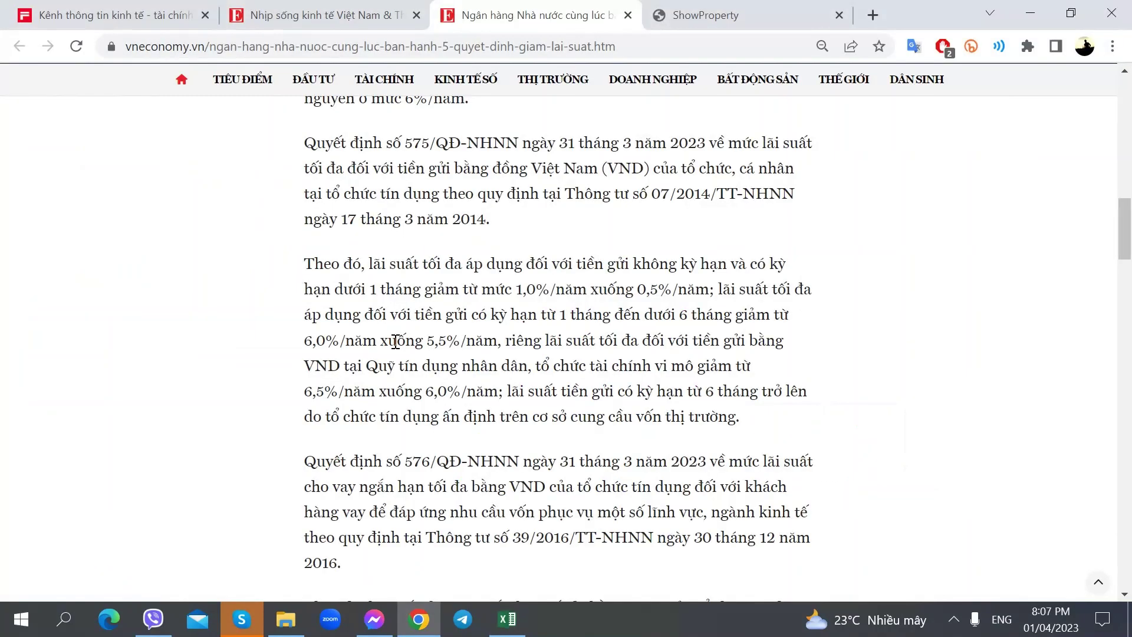
{"action": "key", "text": "alt+Tab"}
{"action": "type", "text": "6.5%"}
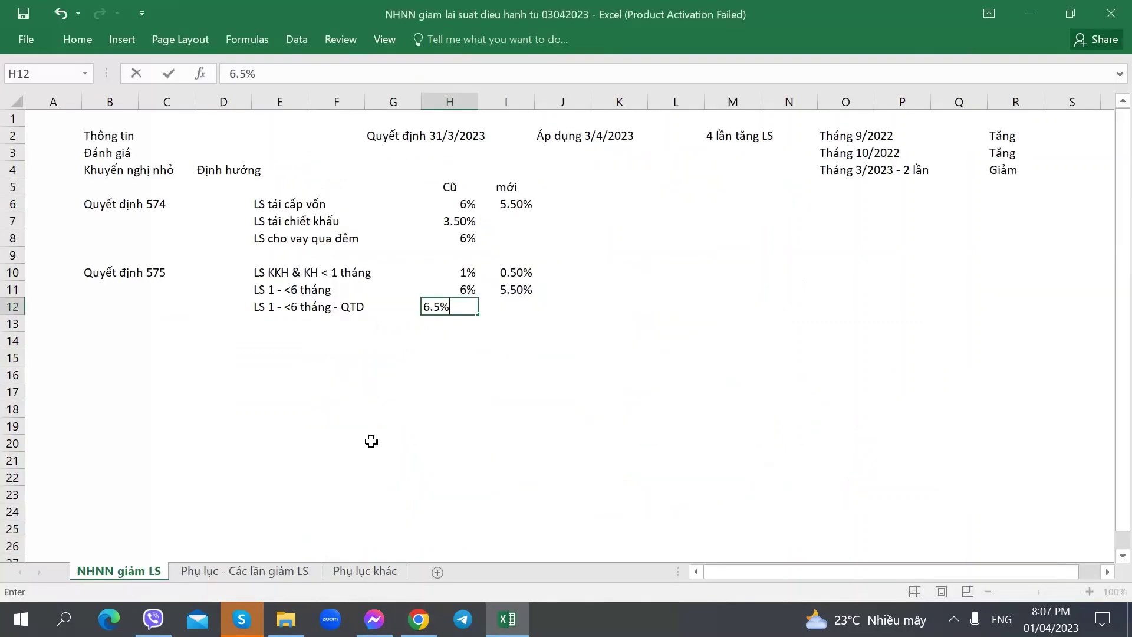
{"action": "key", "text": "Return"}
{"action": "type", "text": "6%"}
- Check the article for the longer deposit terms and enter "LS >=6 tháng" in cell E13
{"action": "key", "text": "alt+Tab"}
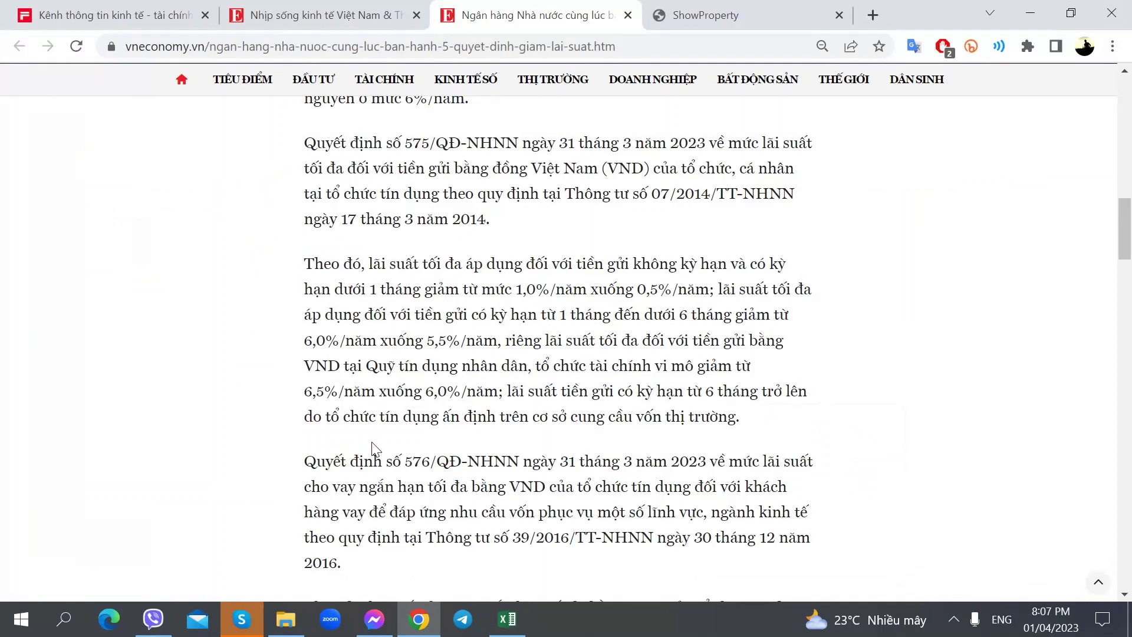
{"action": "key", "text": "alt+Tab"}
{"action": "left_click", "coordinate": [277, 325]}
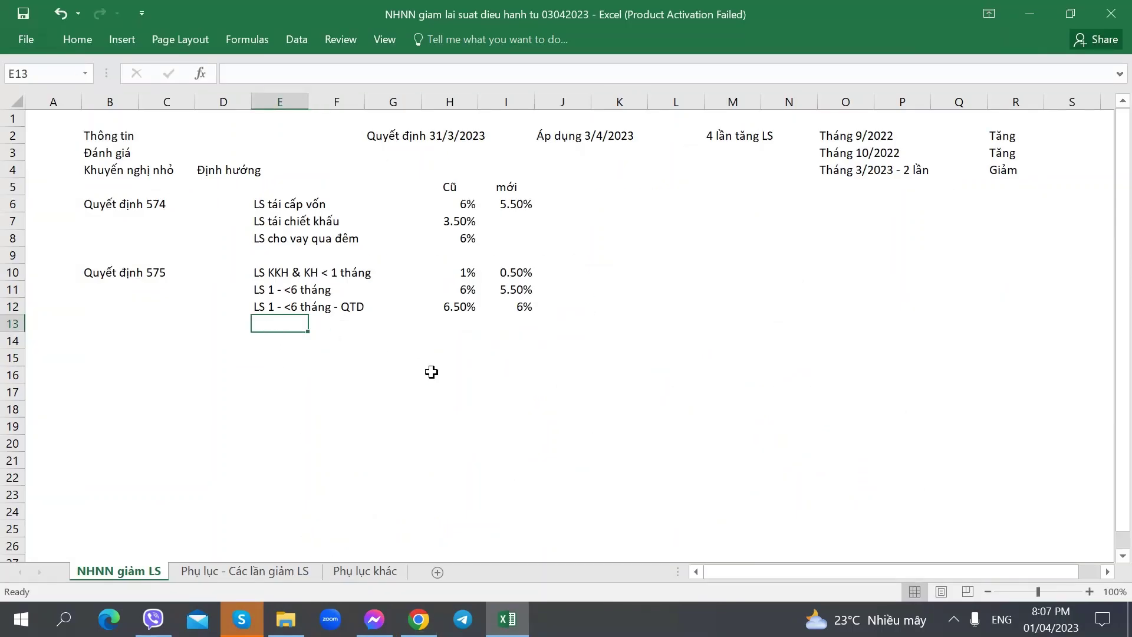
{"action": "key", "text": "alt+Tab"}
{"action": "key", "text": "alt+Tab"}
{"action": "type", "text": "LS"}
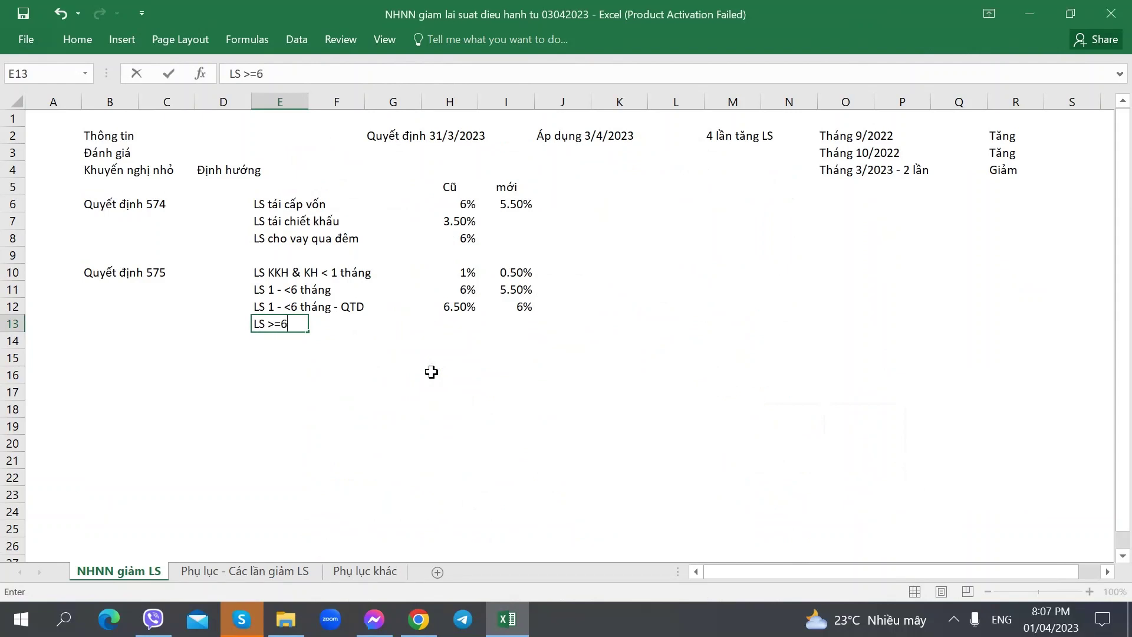
{"action": "type", "text": " >=6 tháng"}
- Enter "Tùy" as the old rate in cell H13 and center it
{"action": "key", "text": "Tab"}
{"action": "key", "text": "Tab"}
{"action": "key", "text": "Tab"}
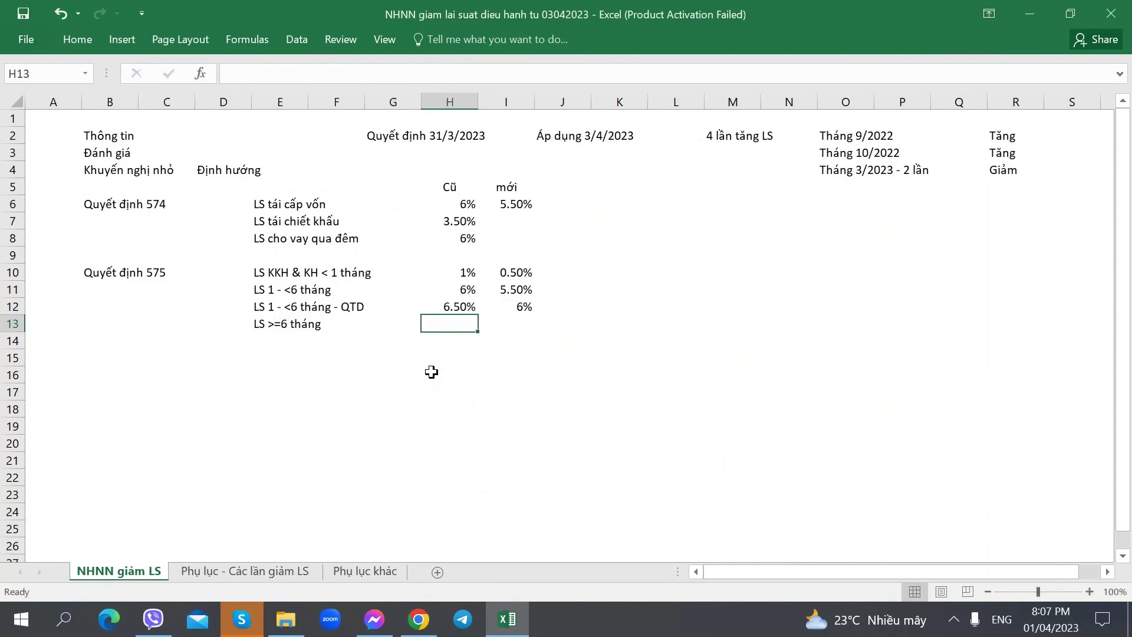
{"action": "type", "text": "Tu"}
{"action": "type", "text": "y"}
{"action": "key", "text": "ctrl+Return"}
{"action": "left_click", "coordinate": [82, 36]}
{"action": "left_click", "coordinate": [316, 94]}
- Copy the "Tùy" entry from H13 to I13 as the new rate
{"action": "key", "text": "ctrl+c"}
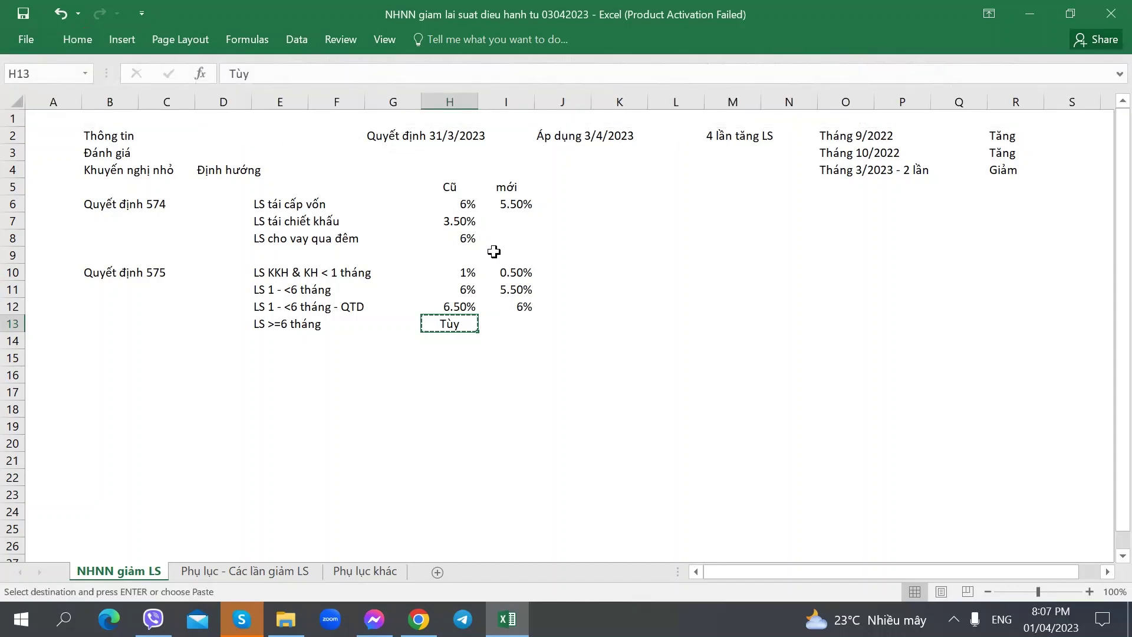
{"action": "key", "text": "Right"}
{"action": "key", "text": "ctrl+v"}
{"action": "key", "text": "Left"}
{"action": "key", "text": "Left"}
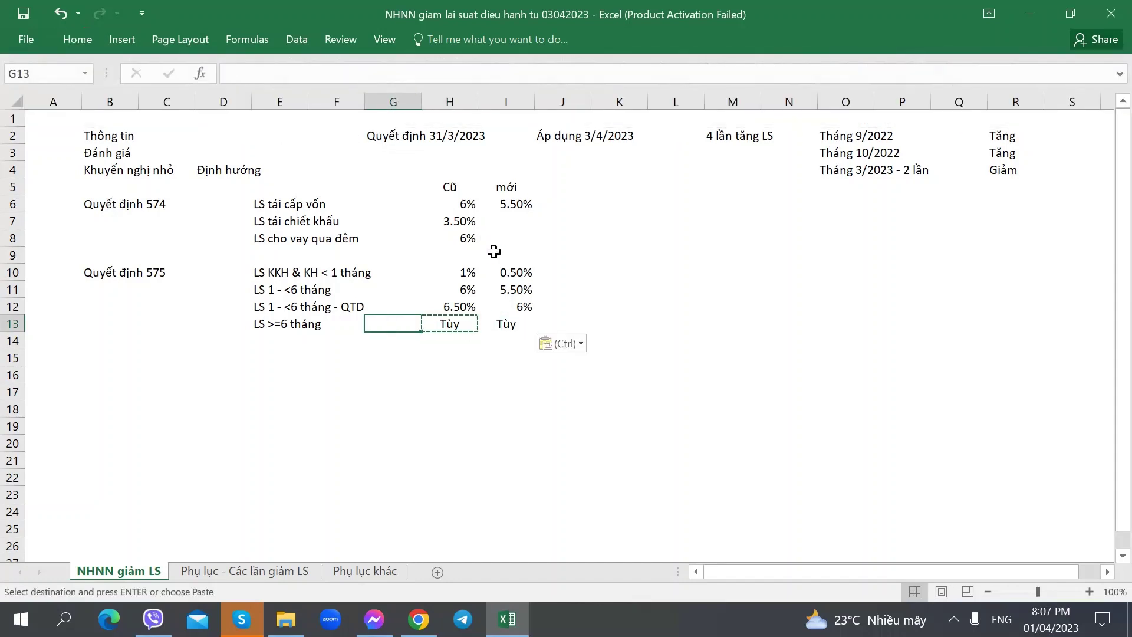
{"action": "left_click", "coordinate": [459, 320]}
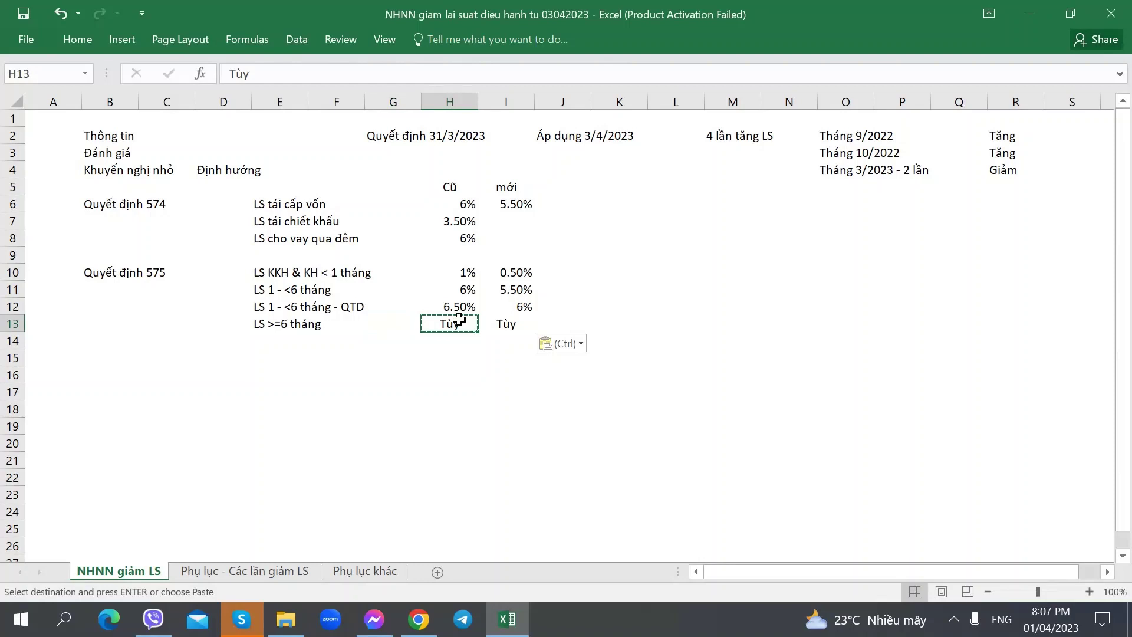
- Examine the three deposit rate cap rows, B3:G5, on the "Phụ lục - Các lần giảm LS" sheet
{"action": "key", "text": "ctrl+Page_Down"}
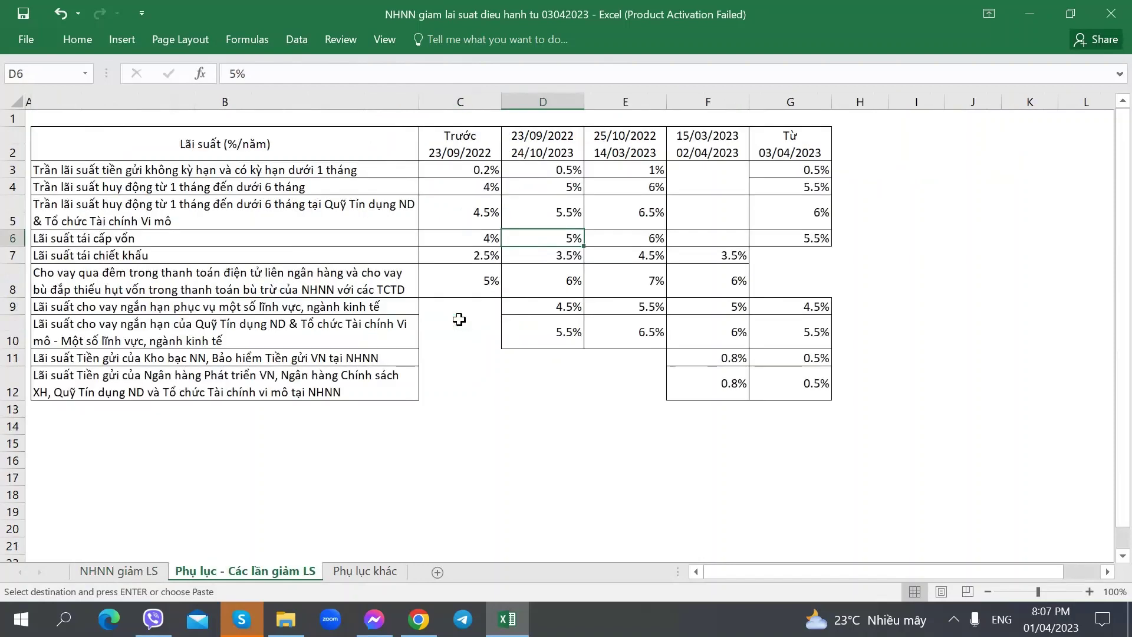
{"action": "left_click_drag", "start_coordinate": [94, 174], "coordinate": [788, 227]}
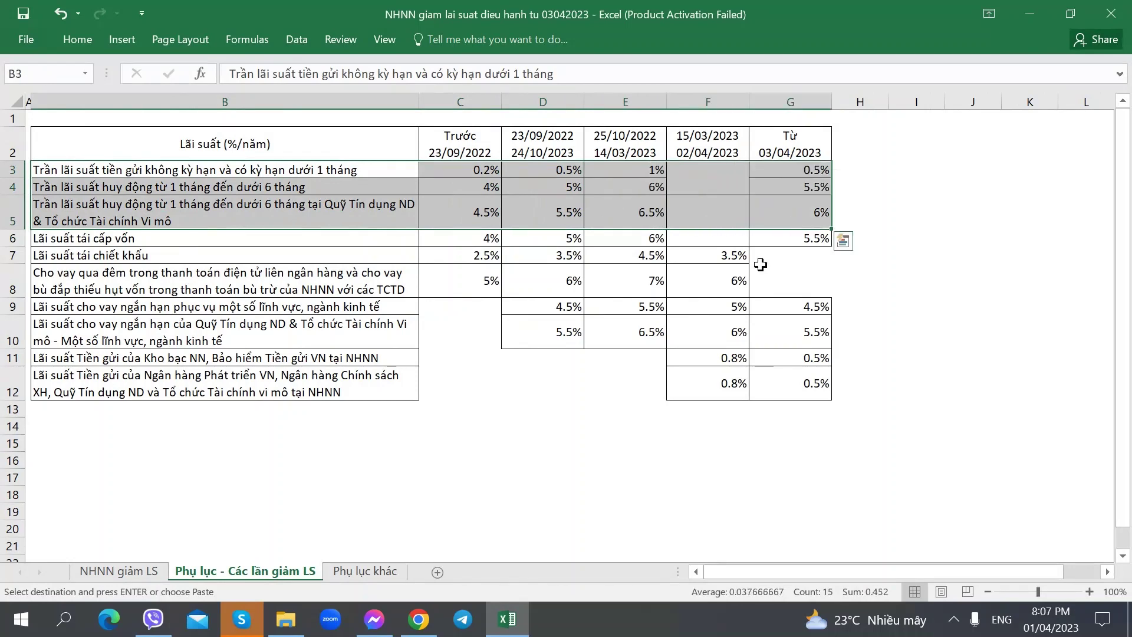
{"action": "left_click", "coordinate": [711, 211]}
{"action": "key", "text": "Escape"}
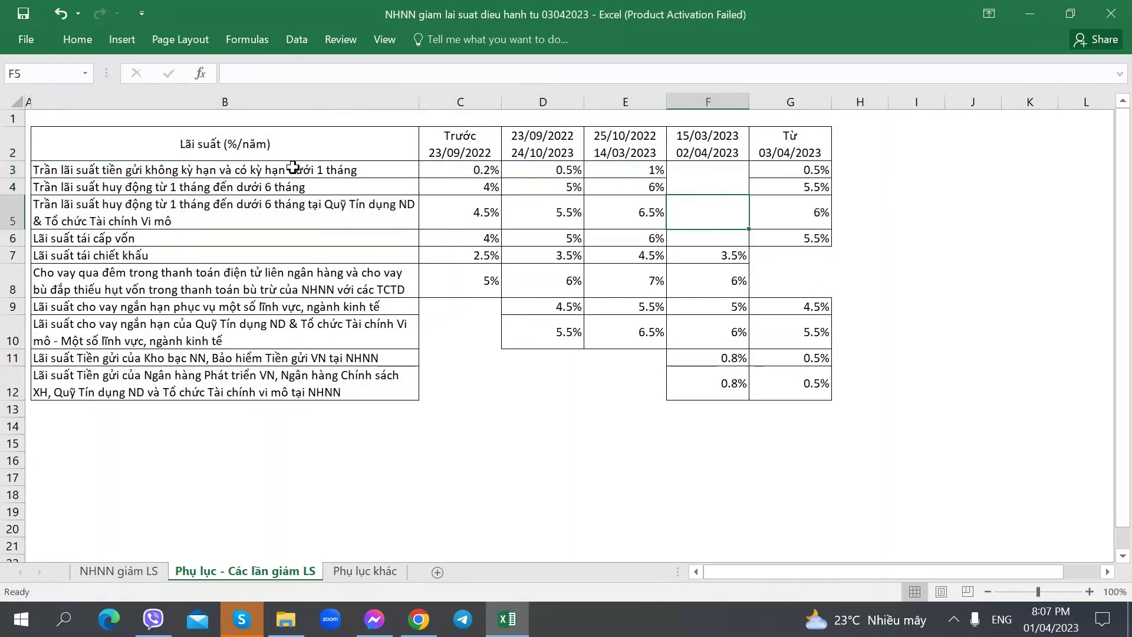
{"action": "key", "text": "ctrl+1"}
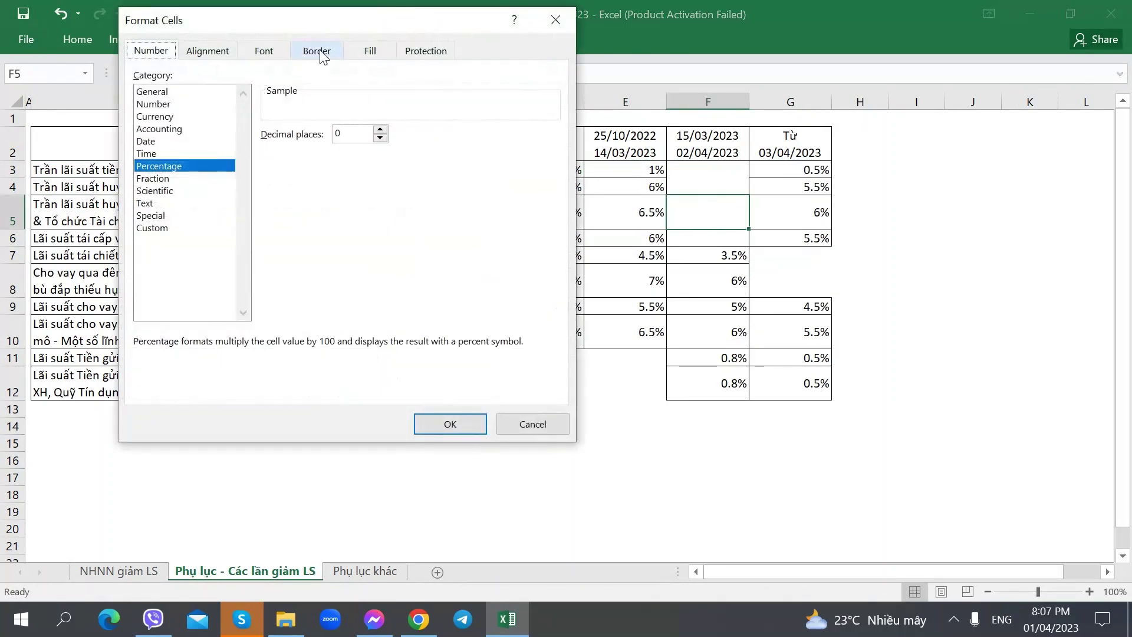
{"action": "left_click", "coordinate": [319, 51]}
{"action": "left_click", "coordinate": [450, 424]}
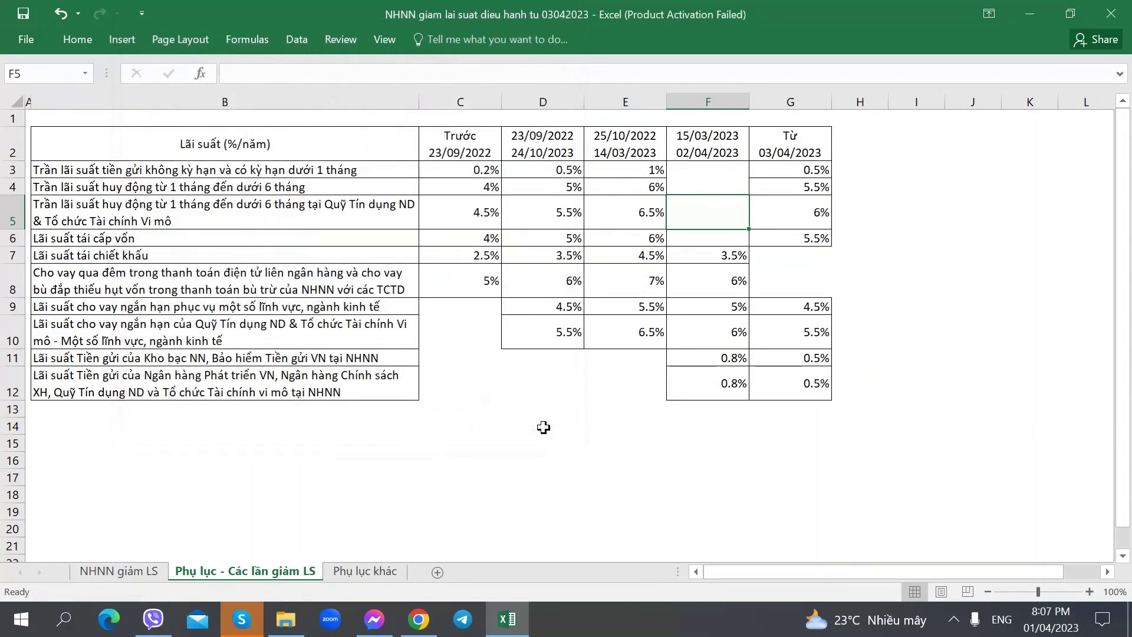
- Examine the deposit rate caps effective from 03/04/2023 in G3:G5 of the appendix table
{"action": "left_click", "coordinate": [787, 218]}
{"action": "left_click", "coordinate": [684, 171]}
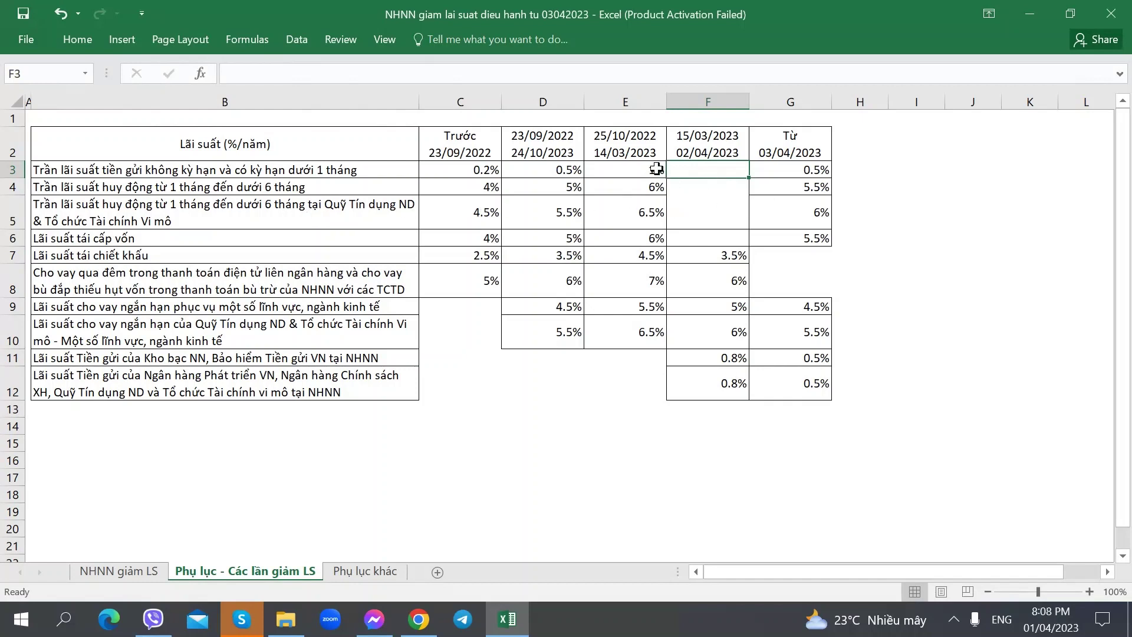
{"action": "left_click", "coordinate": [795, 174]}
{"action": "left_click", "coordinate": [817, 187]}
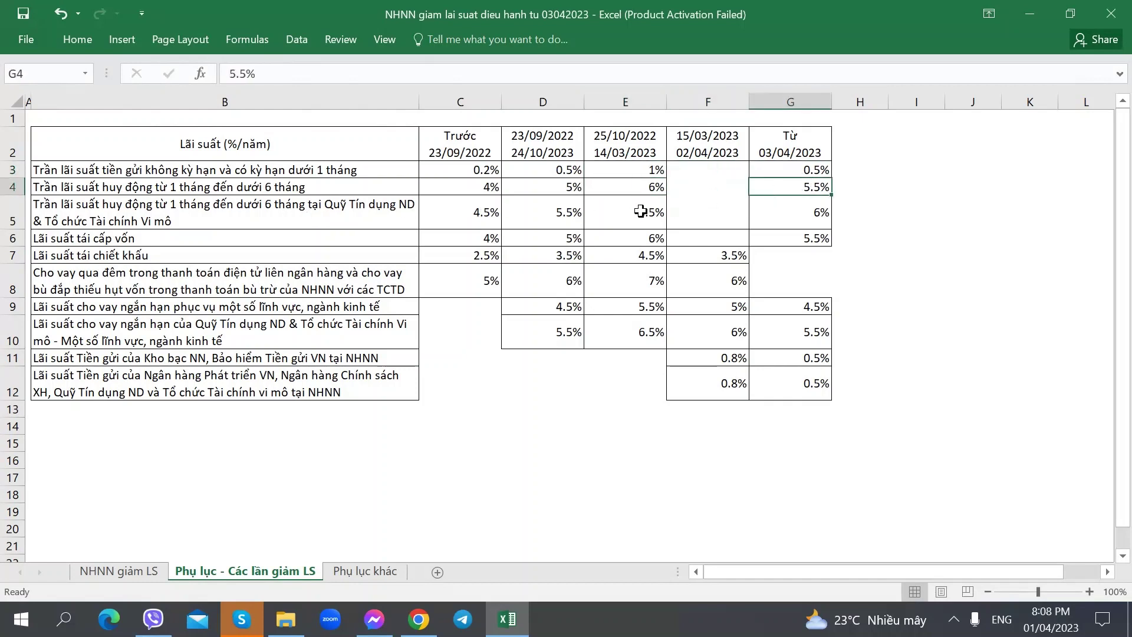
{"action": "left_click", "coordinate": [813, 212]}
- Compare the cap for demand and under-1-month deposits across the periods up to 14/03/2023 in C3:E3
{"action": "left_click", "coordinate": [475, 170]}
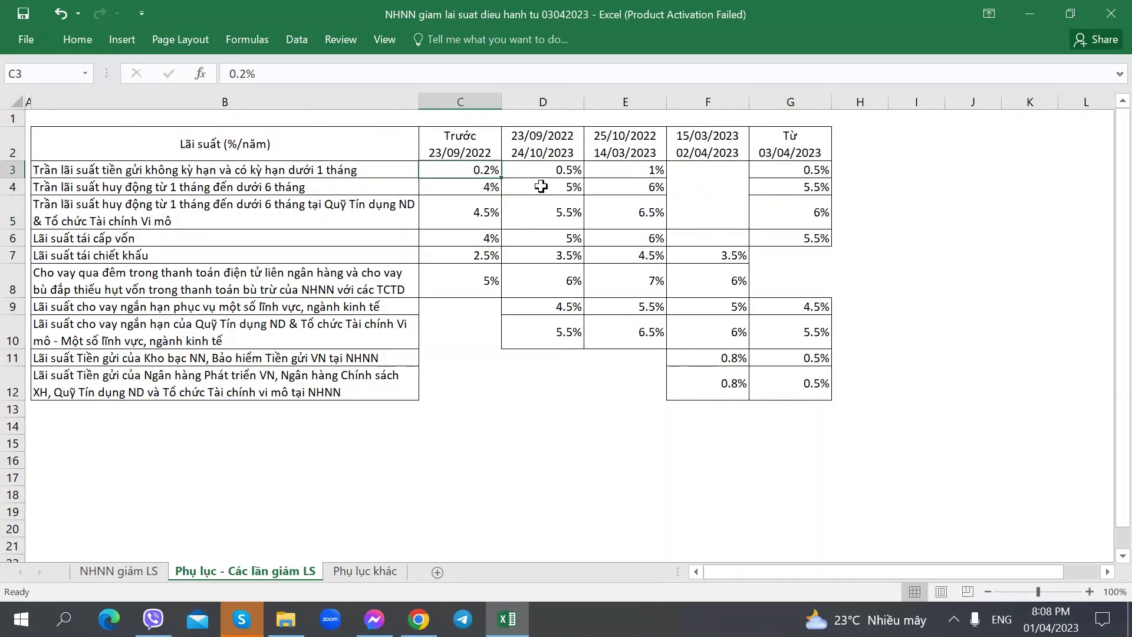
{"action": "left_click", "coordinate": [561, 177]}
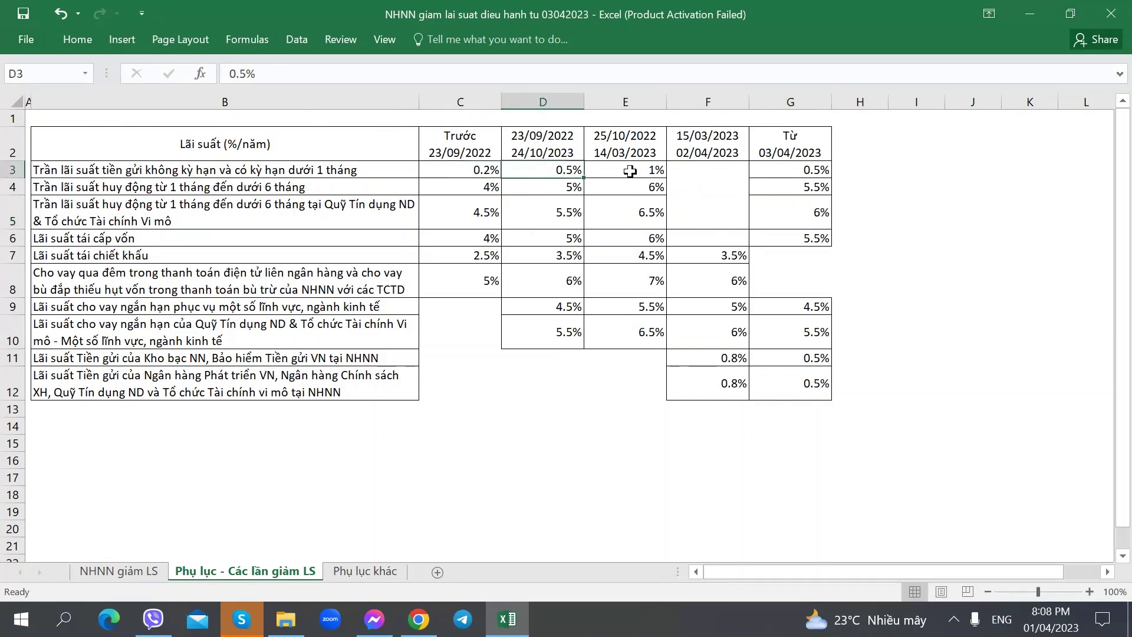
{"action": "key", "text": "Right"}
{"action": "left_click", "coordinate": [561, 177]}
{"action": "left_click", "coordinate": [480, 173]}
{"action": "left_click", "coordinate": [561, 172]}
{"action": "left_click", "coordinate": [589, 172]}
{"action": "left_click", "coordinate": [545, 170]}
{"action": "left_click", "coordinate": [623, 168]}
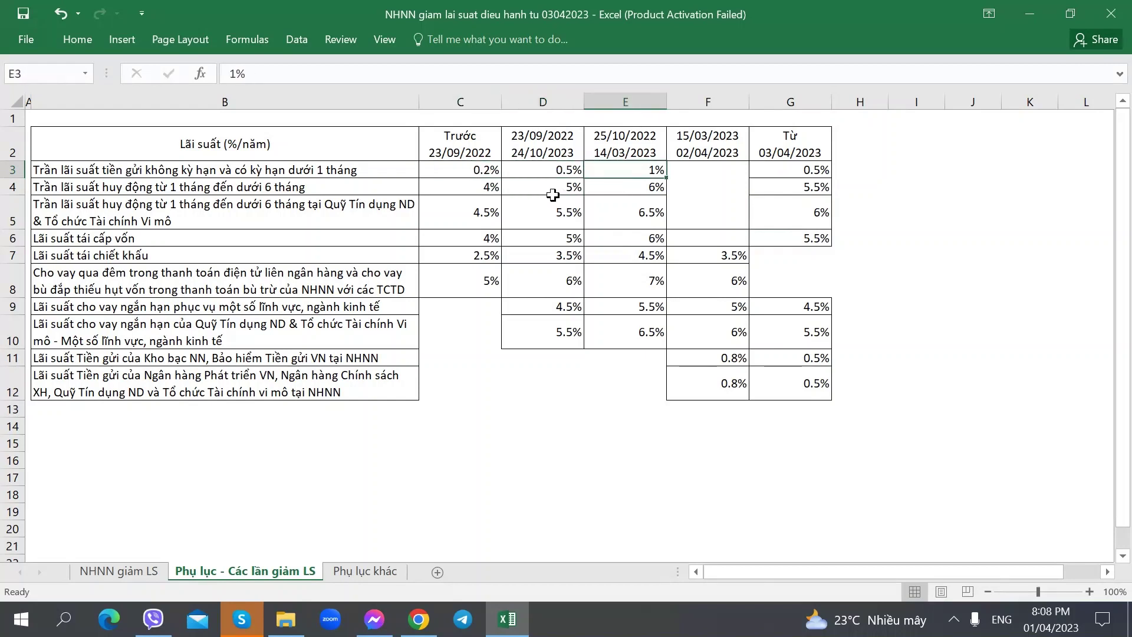
- Compare the cap for deposits from 1 to under 6 months across the periods up to 14/03/2023 in C4:E4
{"action": "left_click", "coordinate": [563, 187]}
{"action": "left_click", "coordinate": [622, 188]}
{"action": "left_click", "coordinate": [534, 187]}
{"action": "left_click", "coordinate": [623, 188]}
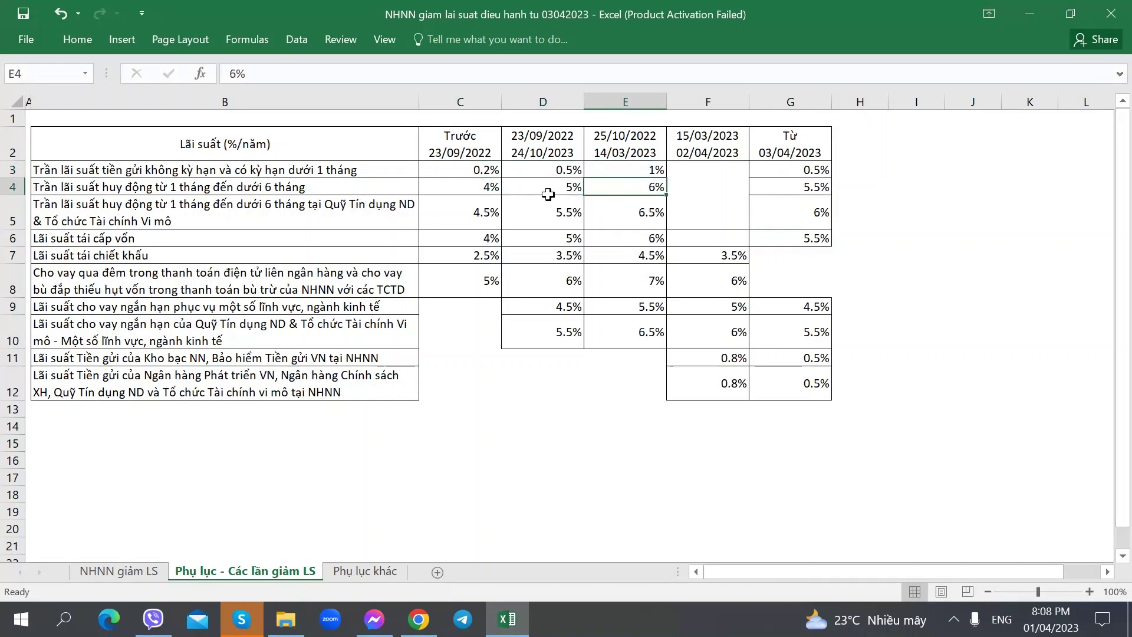
{"action": "left_click", "coordinate": [531, 187]}
{"action": "left_click", "coordinate": [623, 188]}
{"action": "left_click_drag", "start_coordinate": [531, 186], "coordinate": [624, 187]}
{"action": "left_click", "coordinate": [539, 210]}
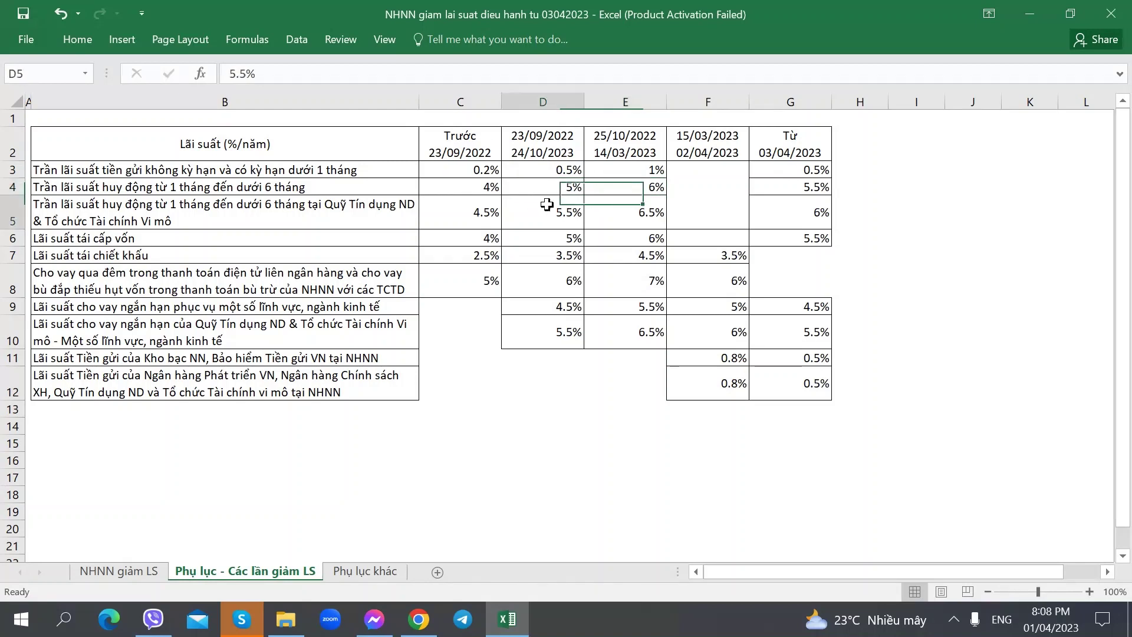
{"action": "left_click_drag", "start_coordinate": [545, 187], "coordinate": [641, 185]}
{"action": "left_click", "coordinate": [576, 188]}
{"action": "left_click", "coordinate": [640, 192]}
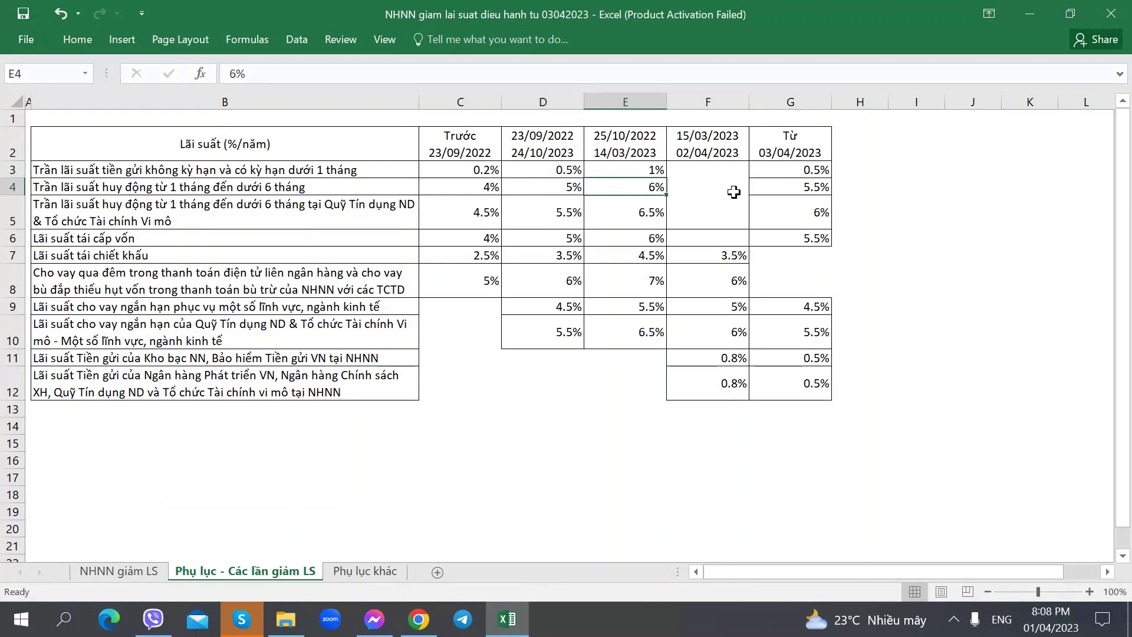
{"action": "left_click", "coordinate": [480, 186]}
{"action": "left_click", "coordinate": [538, 185]}
{"action": "left_click", "coordinate": [651, 188]}
- Add the note "Mức độ thận trọng cao" in cell K11 of the "NHNN giảm LS" sheet
{"action": "key", "text": "ctrl+Page_Up"}
{"action": "key", "text": "ctrl+Page_Down"}
{"action": "key", "text": "ctrl+Page_Up"}
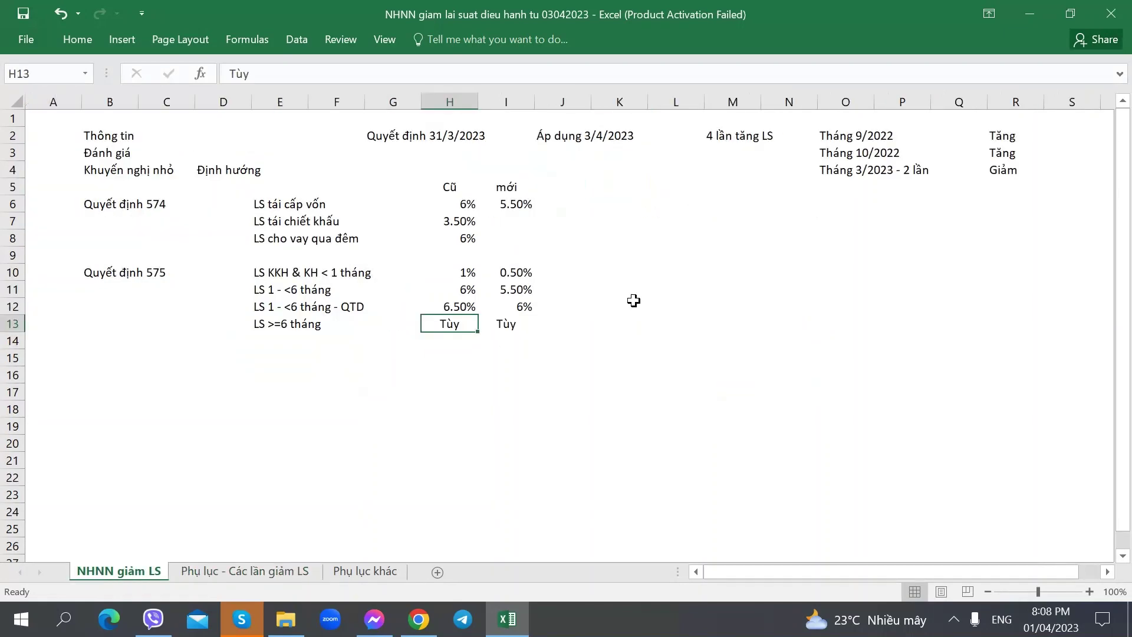
{"action": "left_click", "coordinate": [643, 280]}
{"action": "left_click_drag", "start_coordinate": [643, 281], "coordinate": [650, 300]}
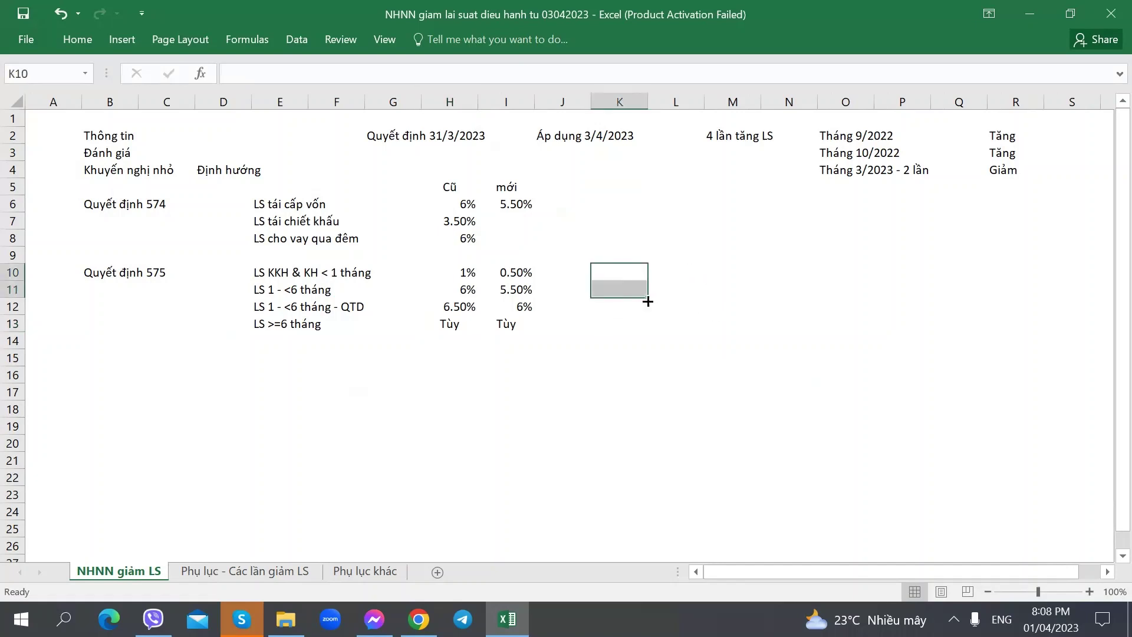
{"action": "left_click", "coordinate": [630, 287]}
{"action": "type", "text": "Mức độ thận trọng cao"}
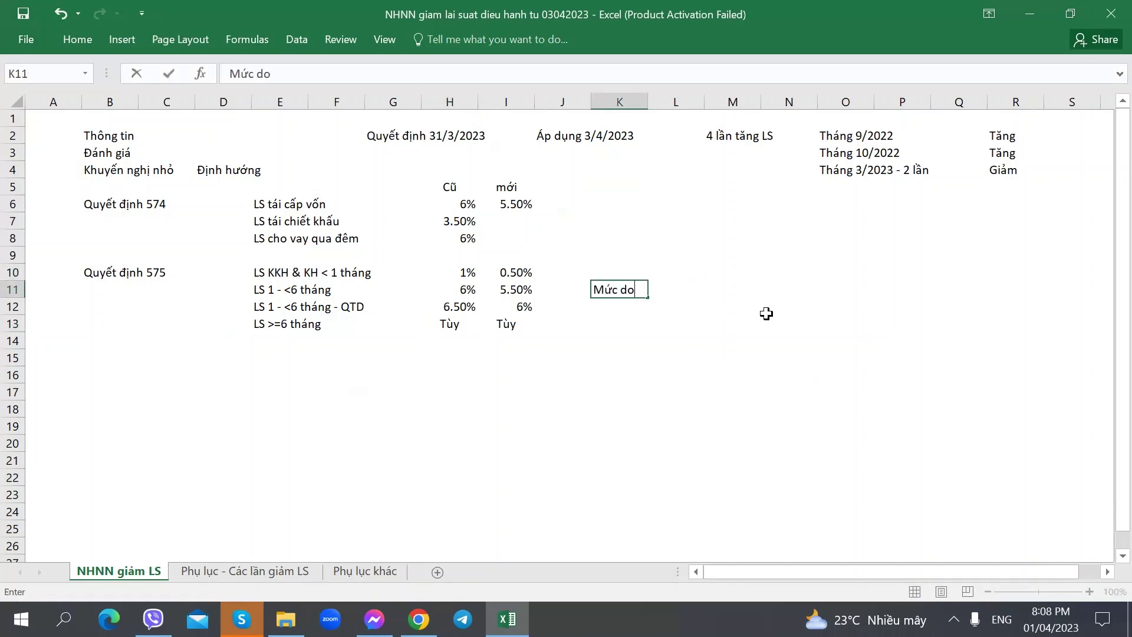
{"action": "key", "text": "Return"}
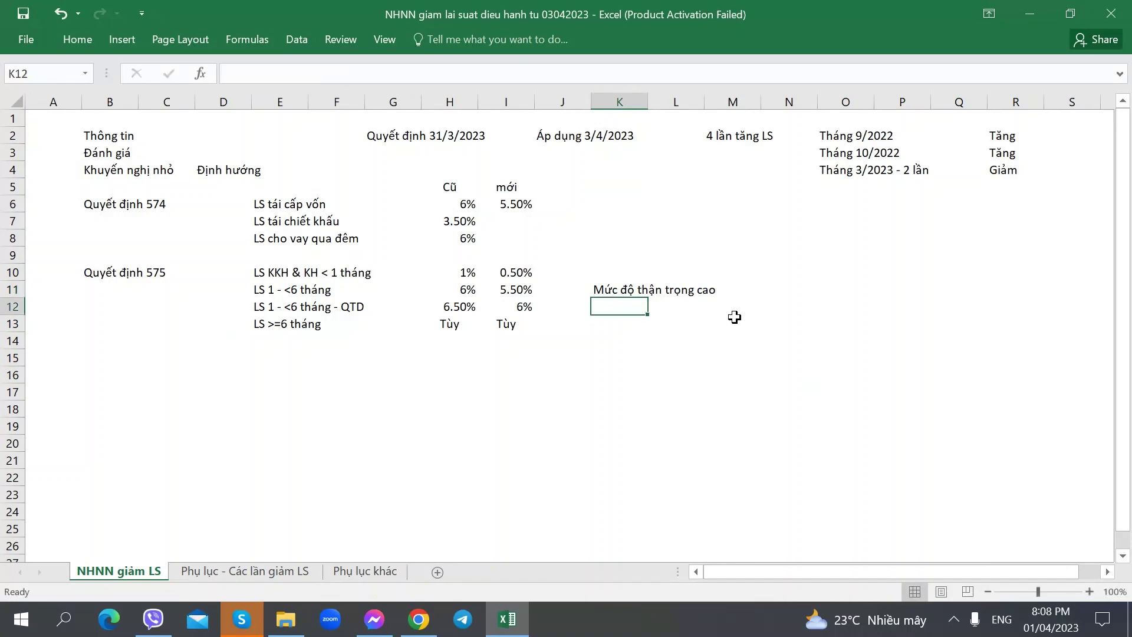
- Check the next decision in the article and enter "Quyết định 576" in cell B15
{"action": "left_click", "coordinate": [125, 355]}
{"action": "key", "text": "alt+Tab"}
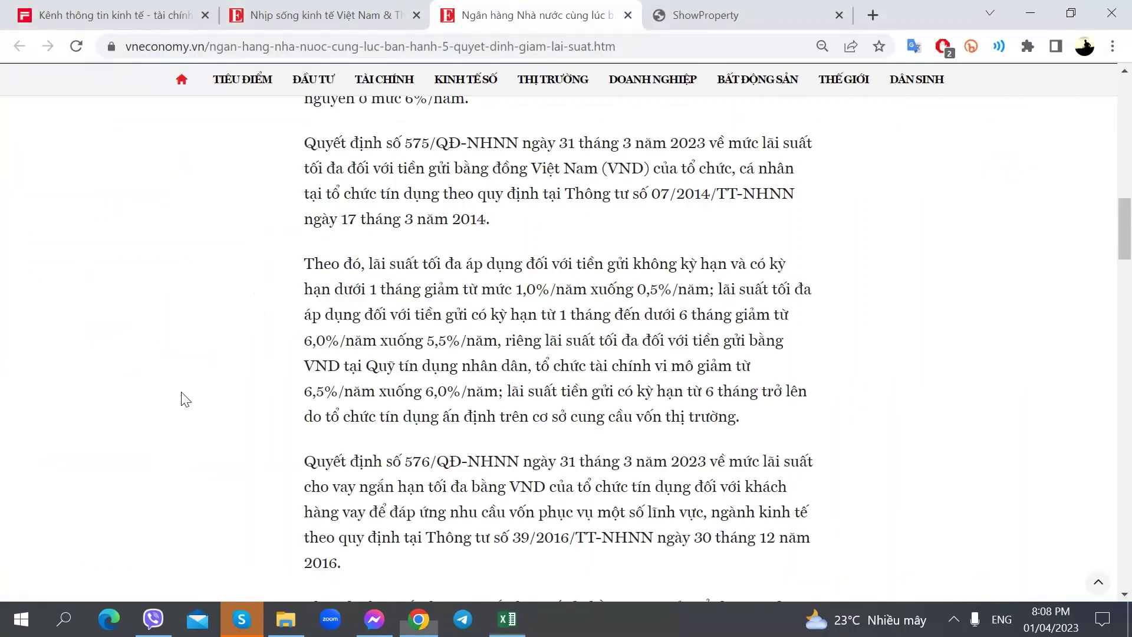
{"action": "scroll", "coordinate": [190, 400], "scroll_direction": "down", "scroll_amount": 6}
{"action": "key", "text": "alt+Tab"}
{"action": "type", "text": "Qu"}
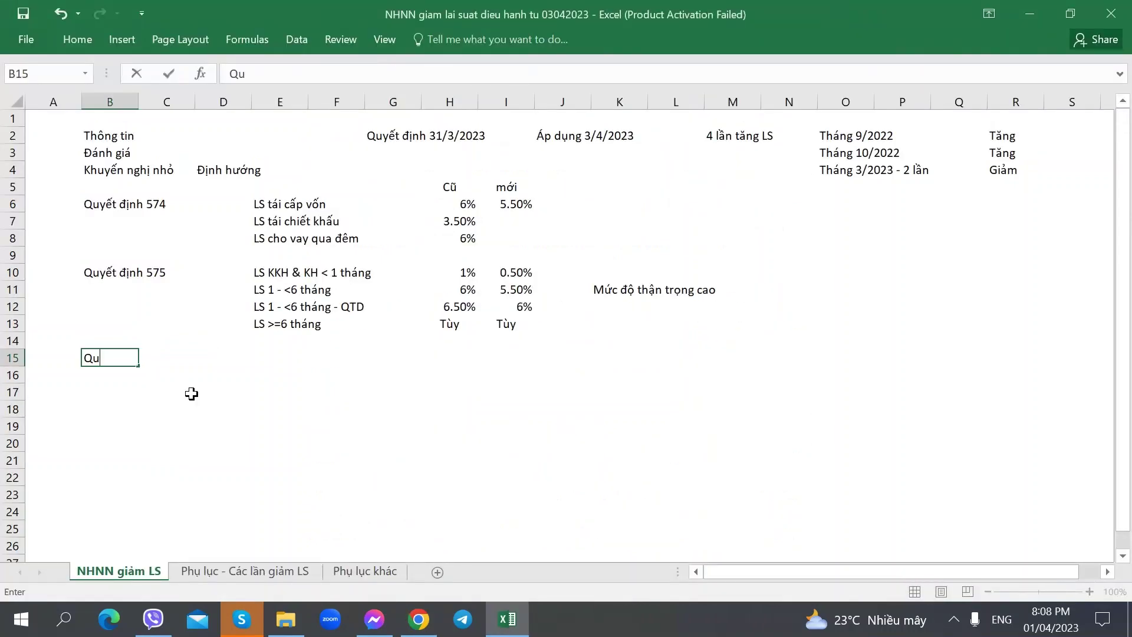
{"action": "type", "text": "yết định 56"}
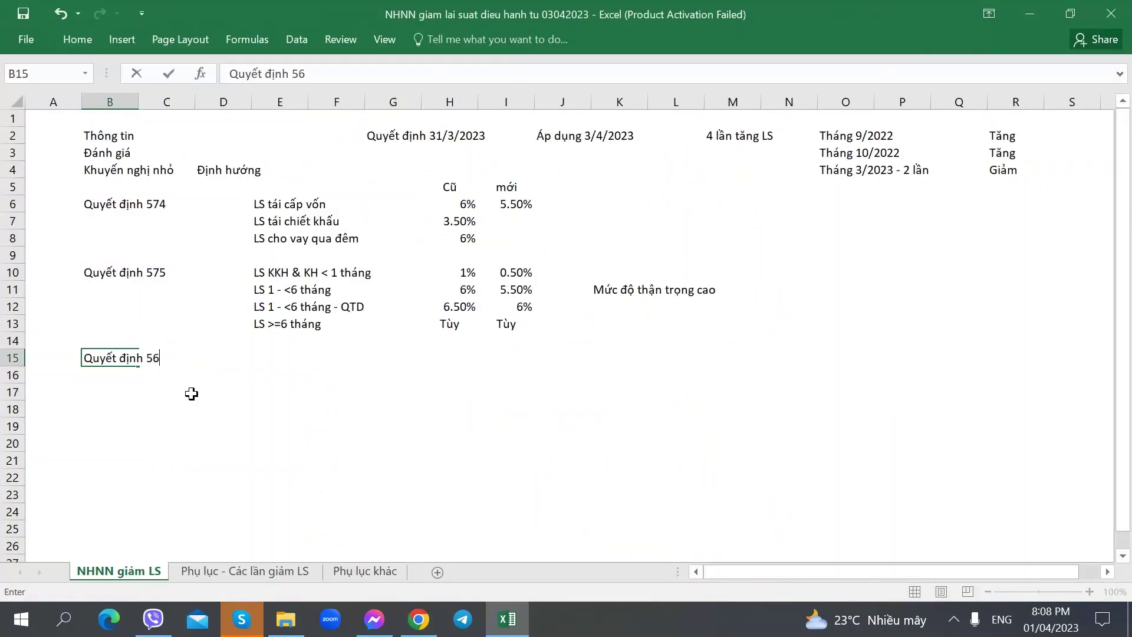
{"action": "key", "text": "BackSpace"}
{"action": "type", "text": "76"}
{"action": "key", "text": "Tab"}
- Read decision 576 in the article and enter "LS cho vay tối đa - Ưu tiên" in cell E15
{"action": "key", "text": "Tab"}
{"action": "key", "text": "Tab"}
{"action": "key", "text": "ctrl+Page_Down"}
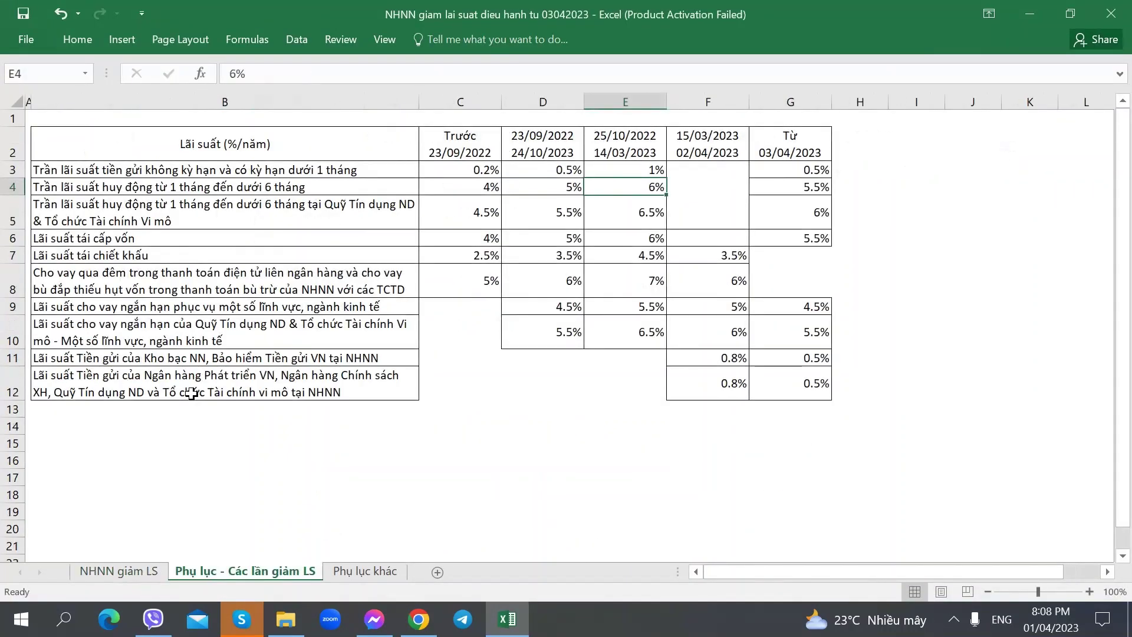
{"action": "key", "text": "alt+Tab"}
{"action": "scroll", "coordinate": [195, 400], "scroll_direction": "down", "scroll_amount": 2}
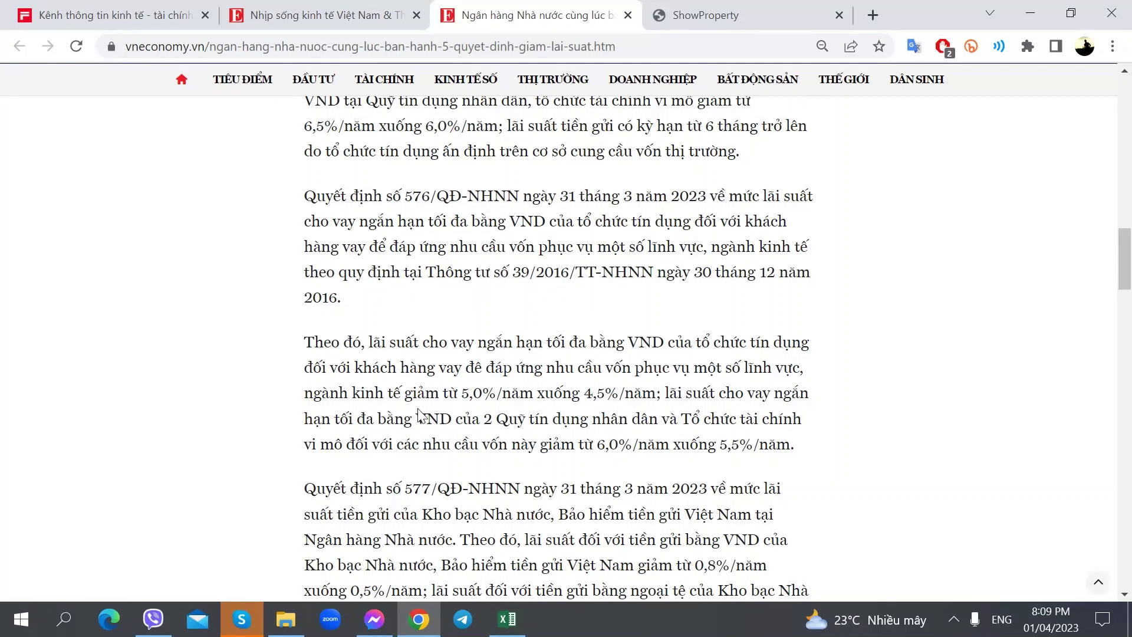
{"action": "key", "text": "alt+Tab"}
{"action": "type", "text": "LS "}
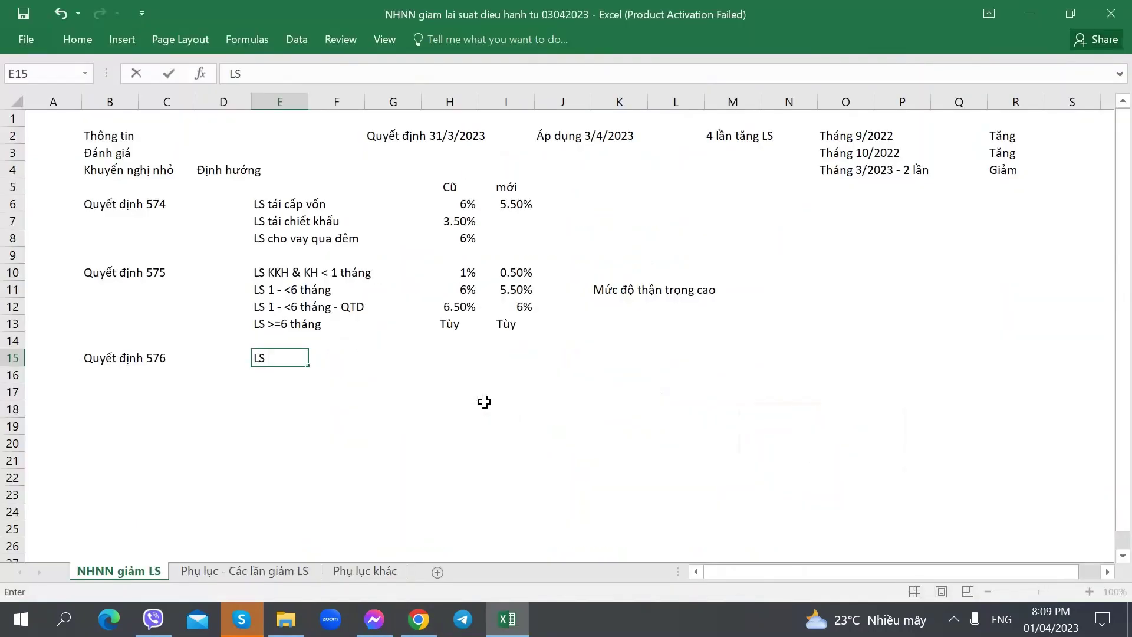
{"action": "type", "text": "cho vay tối đa"}
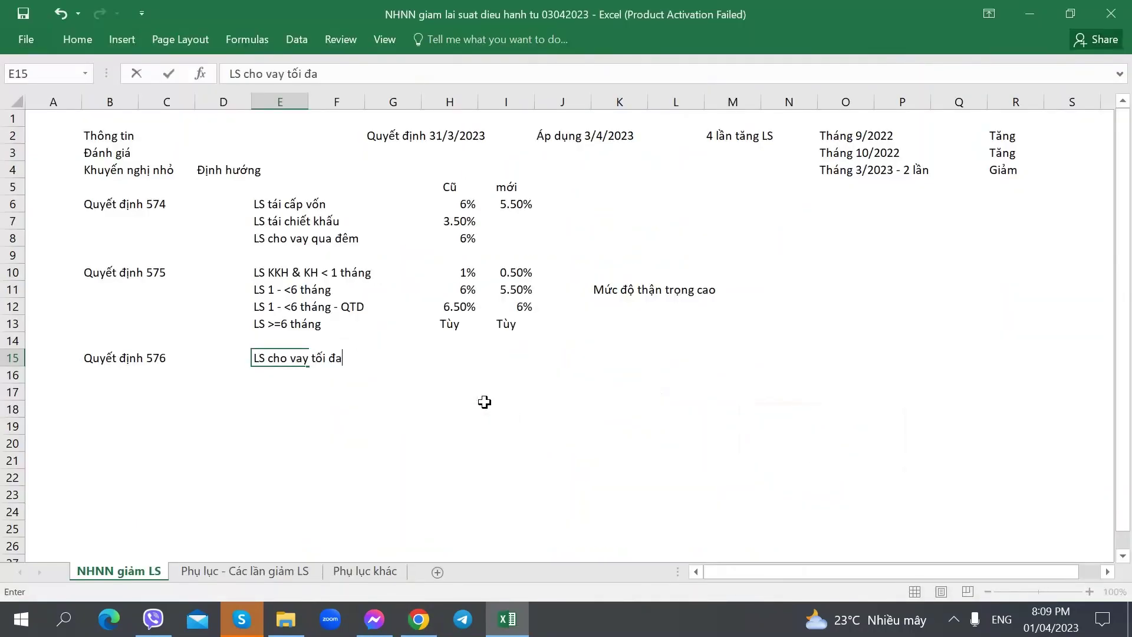
{"action": "type", "text": " - Ưu tiên"}
{"action": "key", "text": "ctrl+Return"}
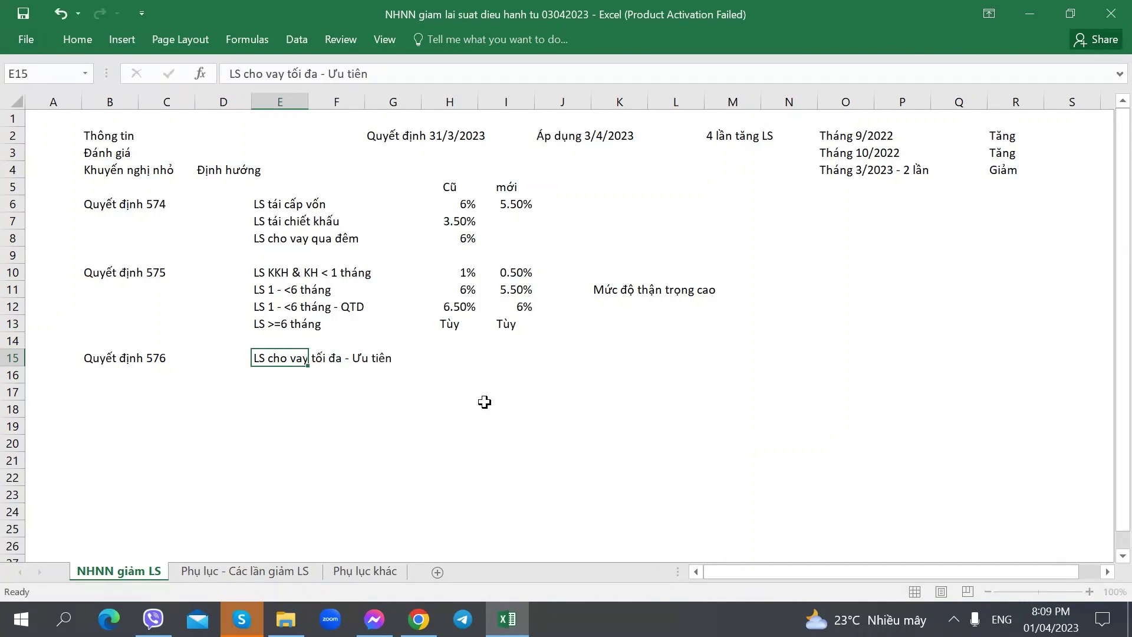
- Enter the priority lending old rate 5% in H15 and new rate 4.5% in I15 from the article
{"action": "key", "text": "Right"}
{"action": "key", "text": "Right"}
{"action": "key", "text": "Right"}
{"action": "key", "text": "Right"}
{"action": "key", "text": "alt+Tab"}
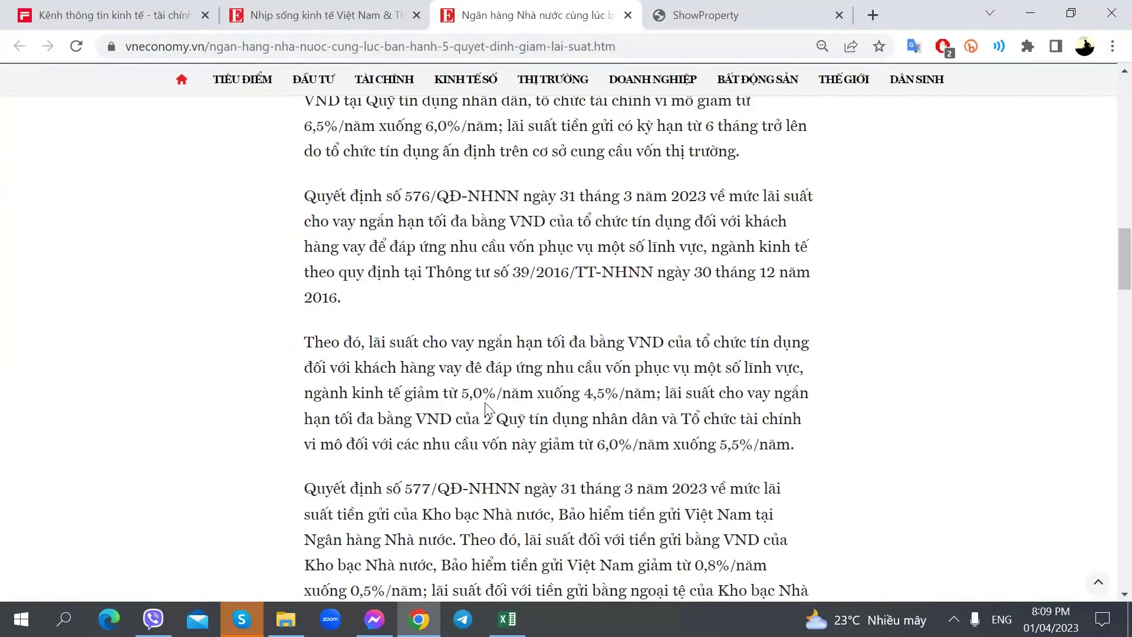
{"action": "key", "text": "alt+Tab"}
{"action": "type", "text": "5%"}
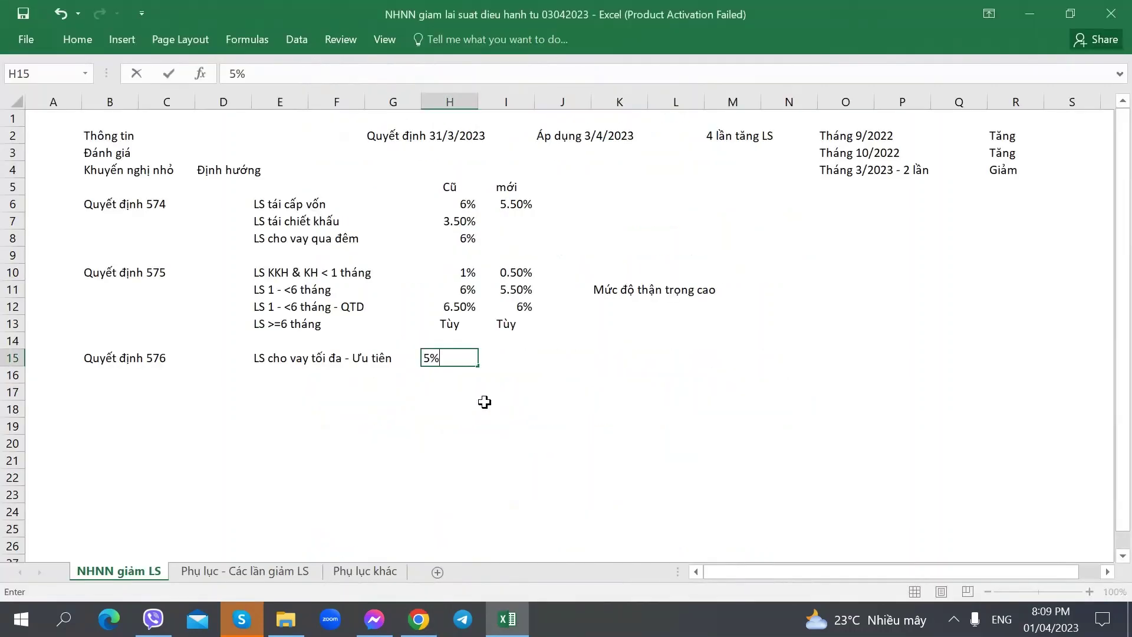
{"action": "key", "text": "Right"}
{"action": "key", "text": "alt+Tab"}
{"action": "key", "text": "alt+Tab"}
{"action": "type", "text": "4.5%"}
{"action": "key", "text": "Return"}
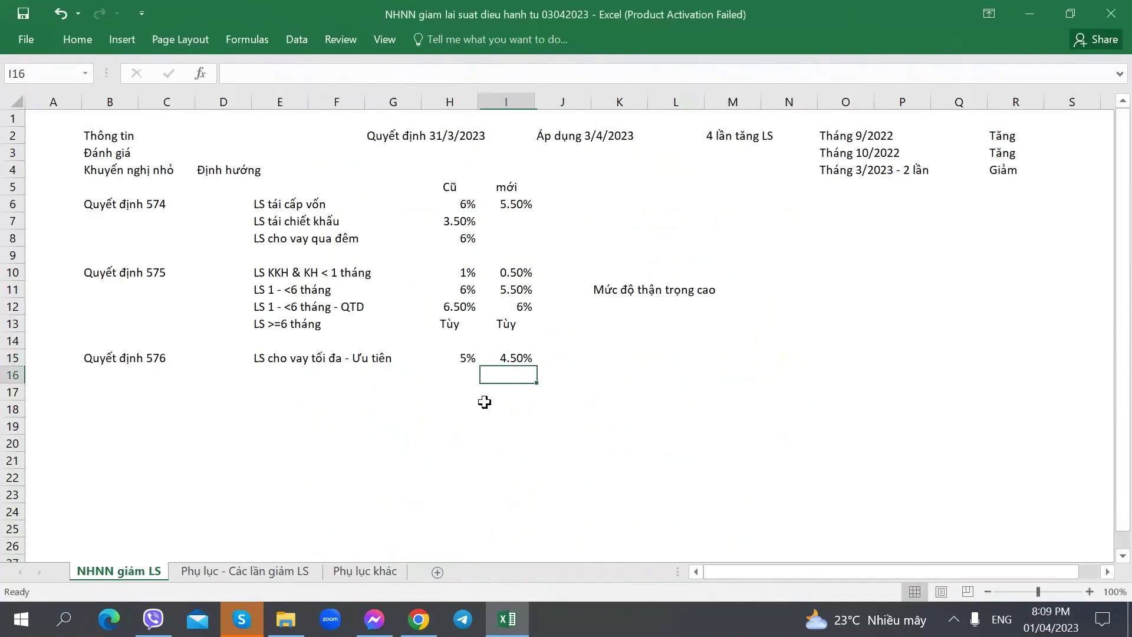
- Copy the E15 label to E16 and extend it to "LS cho vay tối đa - Ưu tiên - QTD"
{"action": "key", "text": "Left"}
{"action": "key", "text": "Left"}
{"action": "key", "text": "Left"}
{"action": "key", "text": "Left"}
{"action": "key", "text": "alt+Tab"}
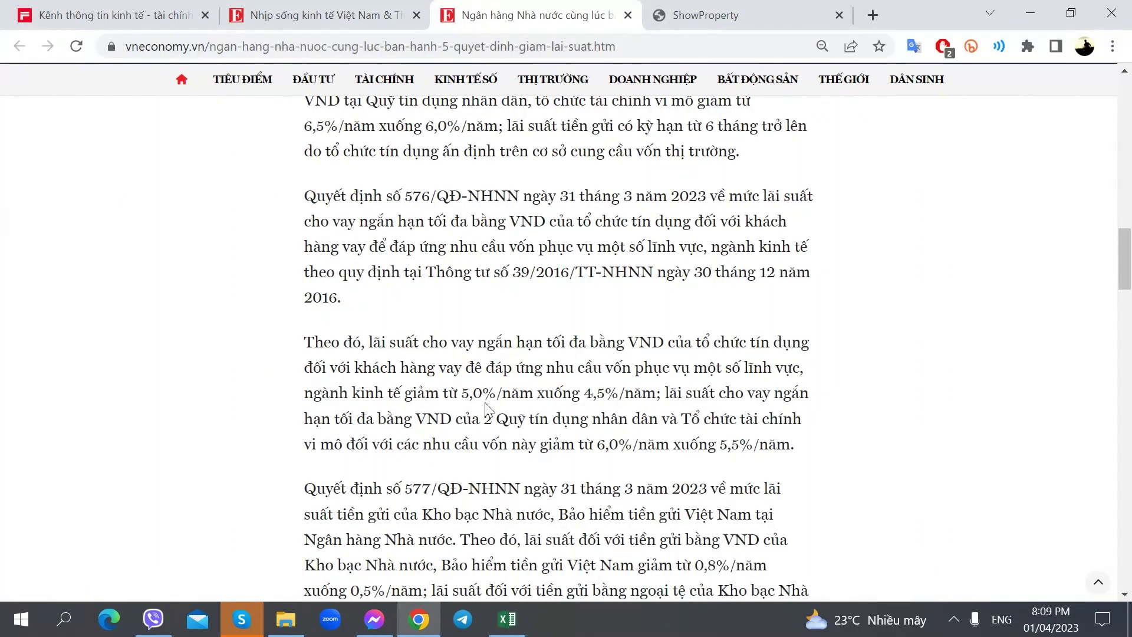
{"action": "key", "text": "alt+Tab"}
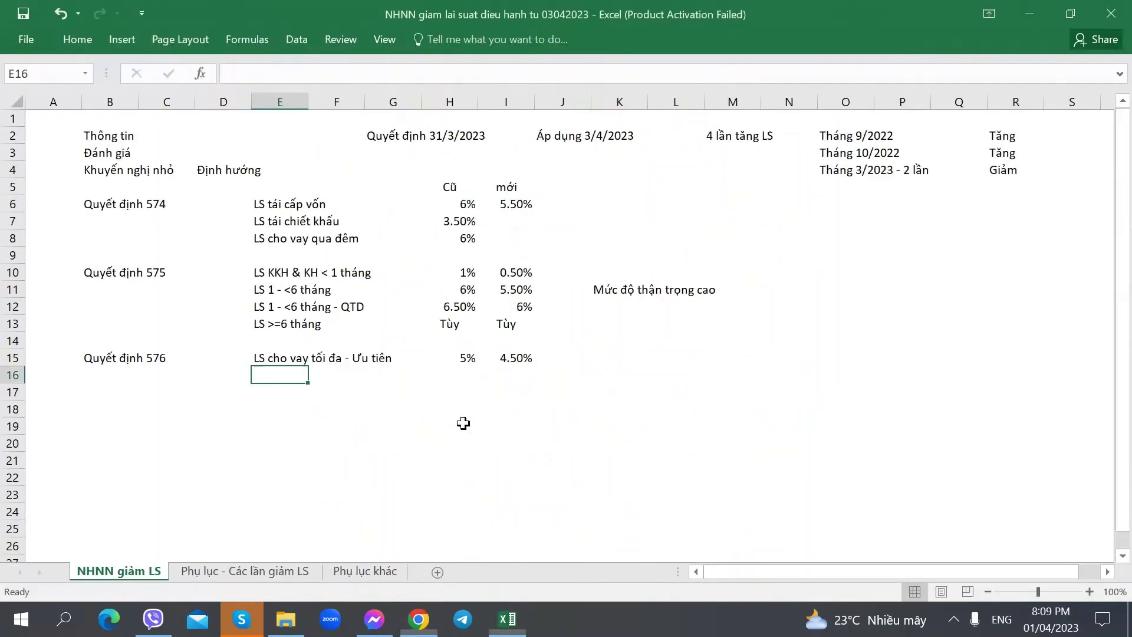
{"action": "key", "text": "Up"}
{"action": "key", "text": "ctrl+c"}
{"action": "key", "text": "Down"}
{"action": "key", "text": "ctrl+v"}
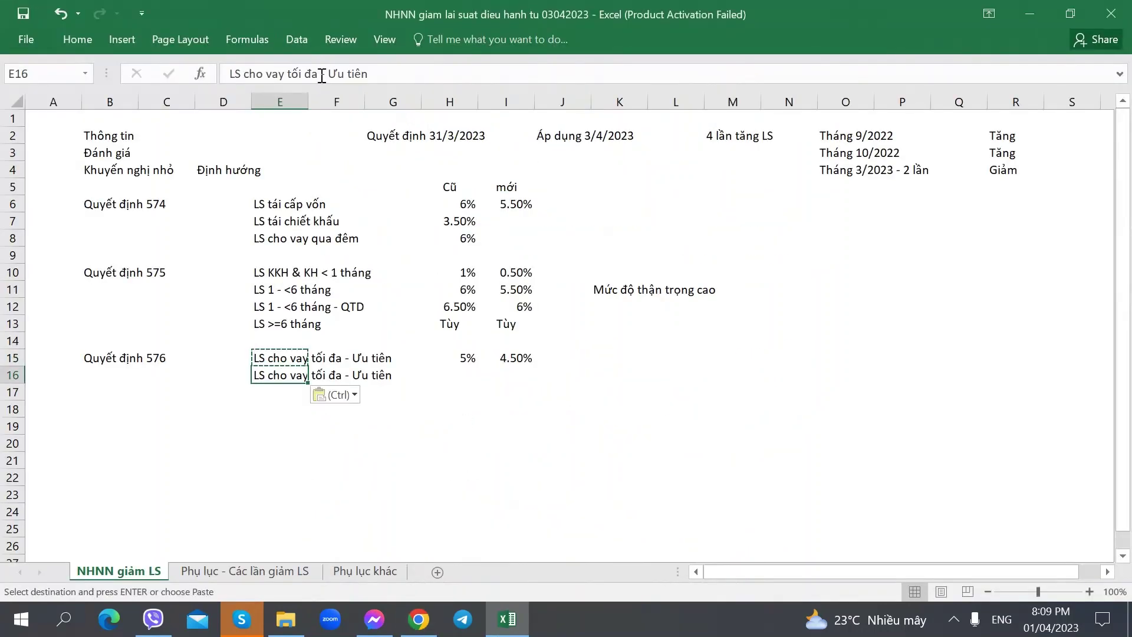
{"action": "left_click", "coordinate": [385, 74]}
{"action": "type", "text": "- QTD"}
{"action": "key", "text": "Tab"}
- Check the article for the old QTD priority lending rate and enter 6% in cell H16
{"action": "key", "text": "Right"}
{"action": "key", "text": "Right"}
{"action": "key", "text": "Right"}
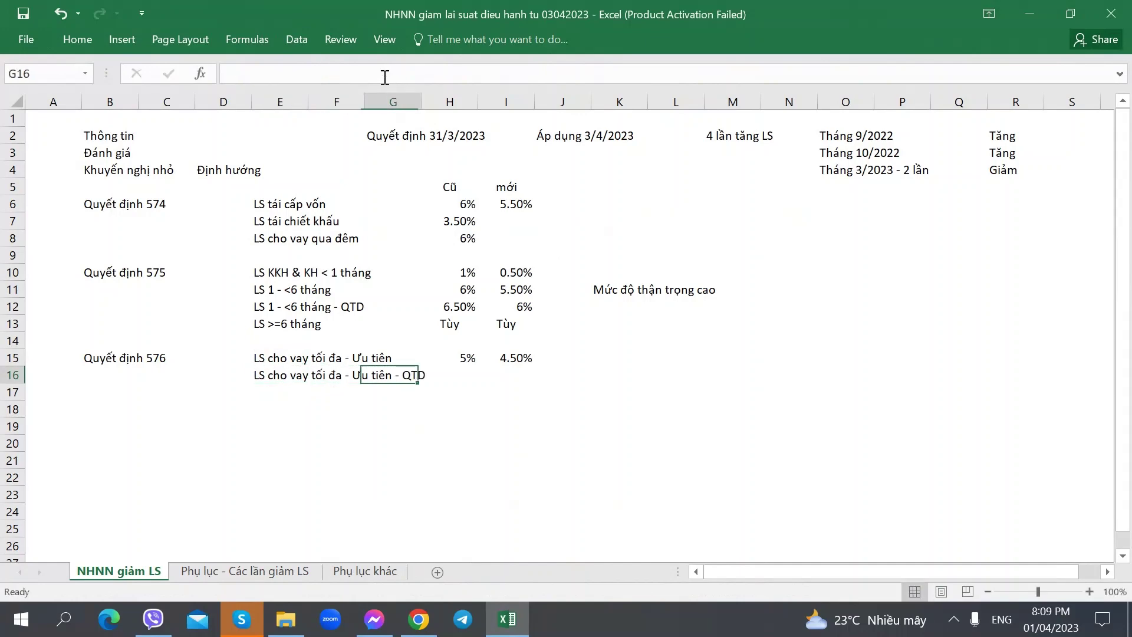
{"action": "key", "text": "Left"}
{"action": "key", "text": "ctrl+Page_Down"}
{"action": "key", "text": "ctrl+Page_Up"}
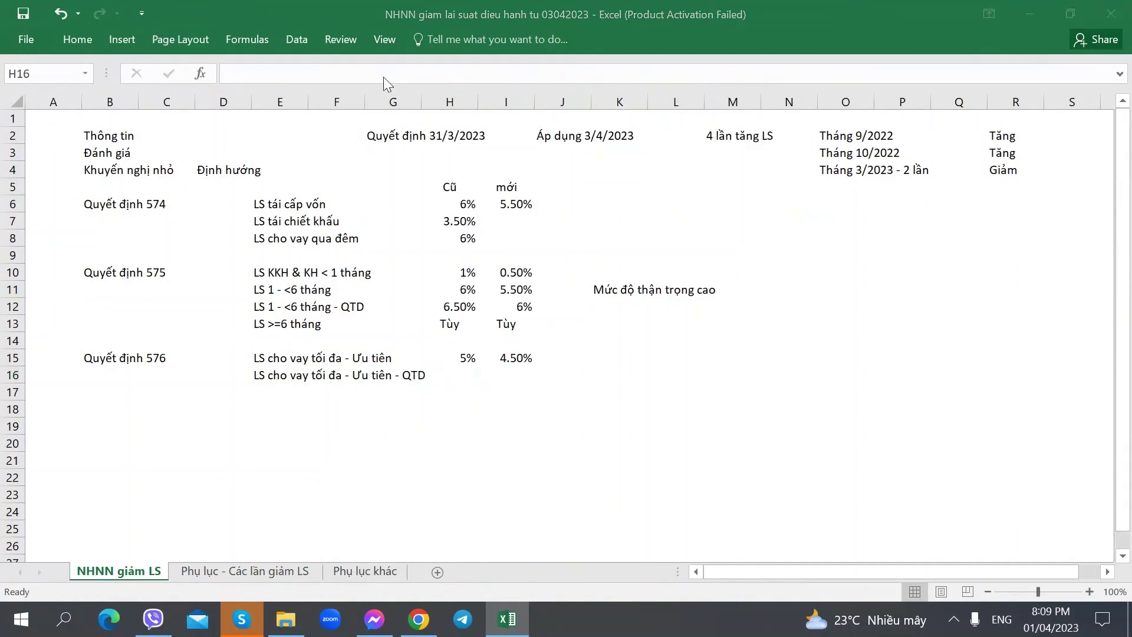
{"action": "key", "text": "alt+Tab"}
{"action": "key", "text": "alt+Tab"}
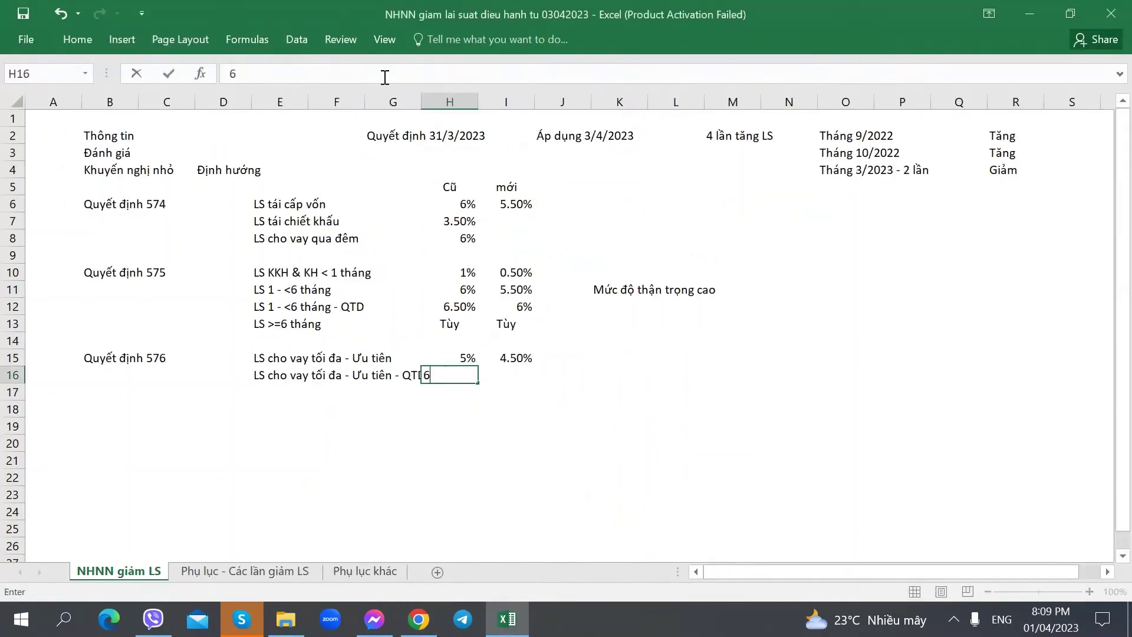
{"action": "type", "text": "6%"}
- Check the new QTD priority lending rate in the article and enter 5.5% in cell I16
{"action": "key", "text": "alt+Tab"}
{"action": "key", "text": "alt+Tab"}
{"action": "type", "text": "5.5%"}
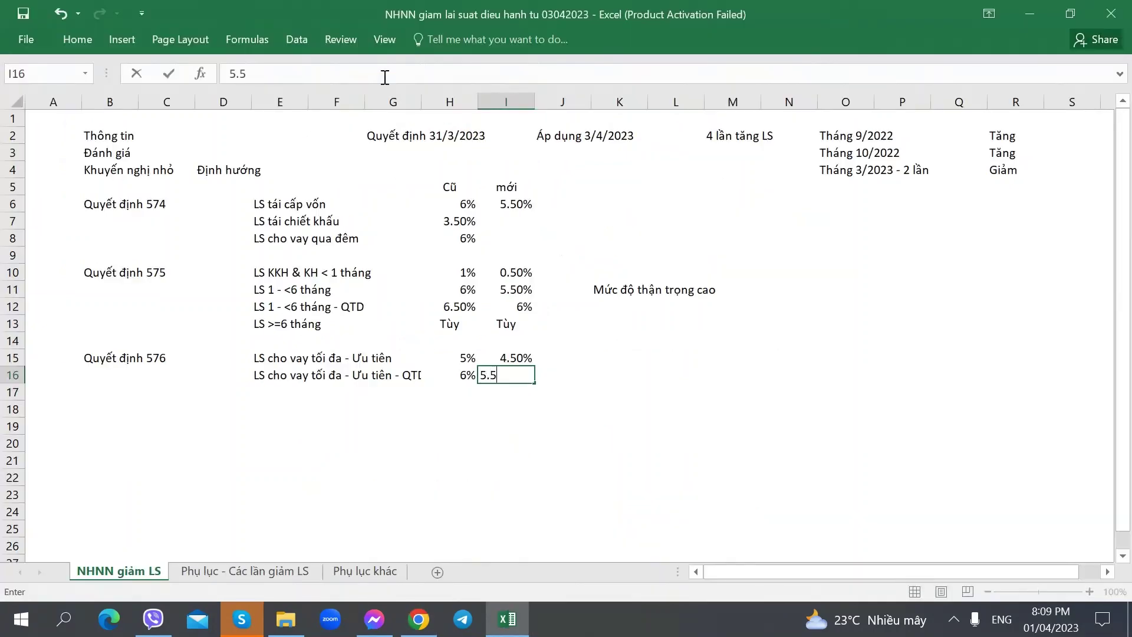
{"action": "key", "text": "Return"}
{"action": "key", "text": "Up"}
{"action": "key", "text": "Down"}
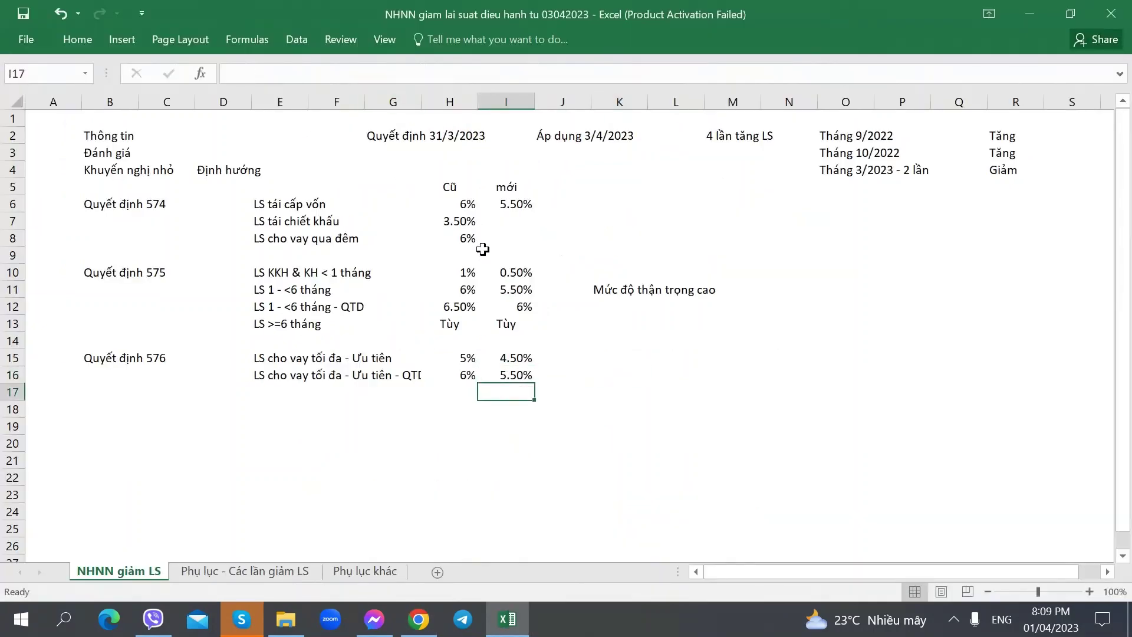
- Move the block H5:L16 with the old and new rates and the note one column over to I5:M16
{"action": "left_click", "coordinate": [448, 186]}
{"action": "left_click", "coordinate": [653, 372], "text": "shift"}
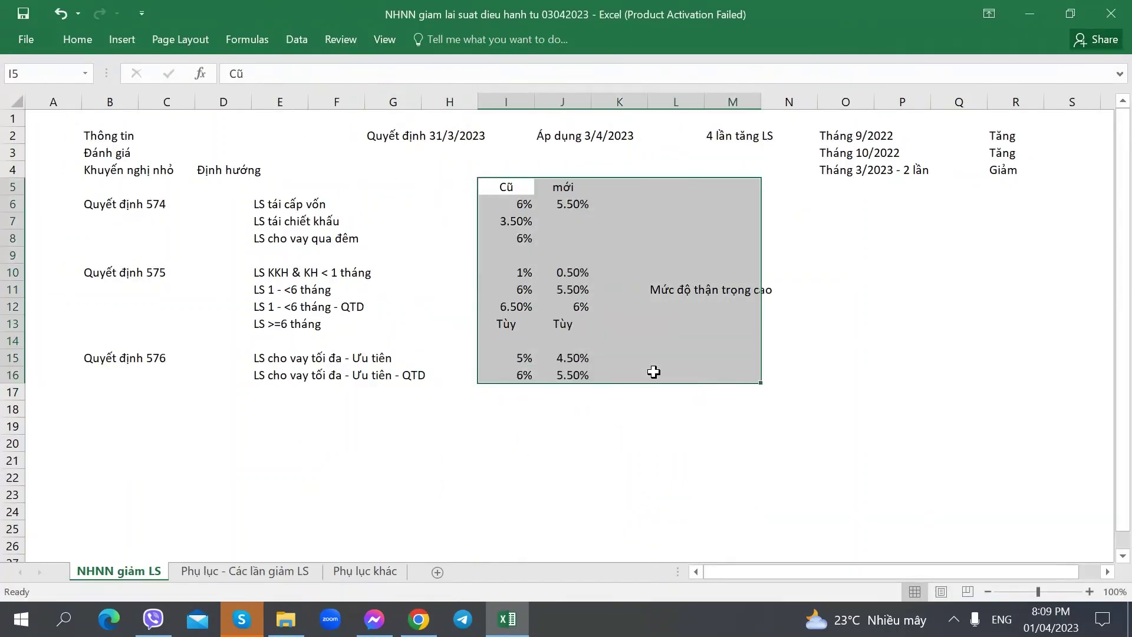
{"action": "key", "text": "ctrl+z"}
- Glance at the article, then examine the priority lending rates in rows 9 and 10 of the "Phụ lục - Các lần giảm LS" sheet
{"action": "left_click", "coordinate": [267, 392]}
{"action": "key", "text": "alt+Tab"}
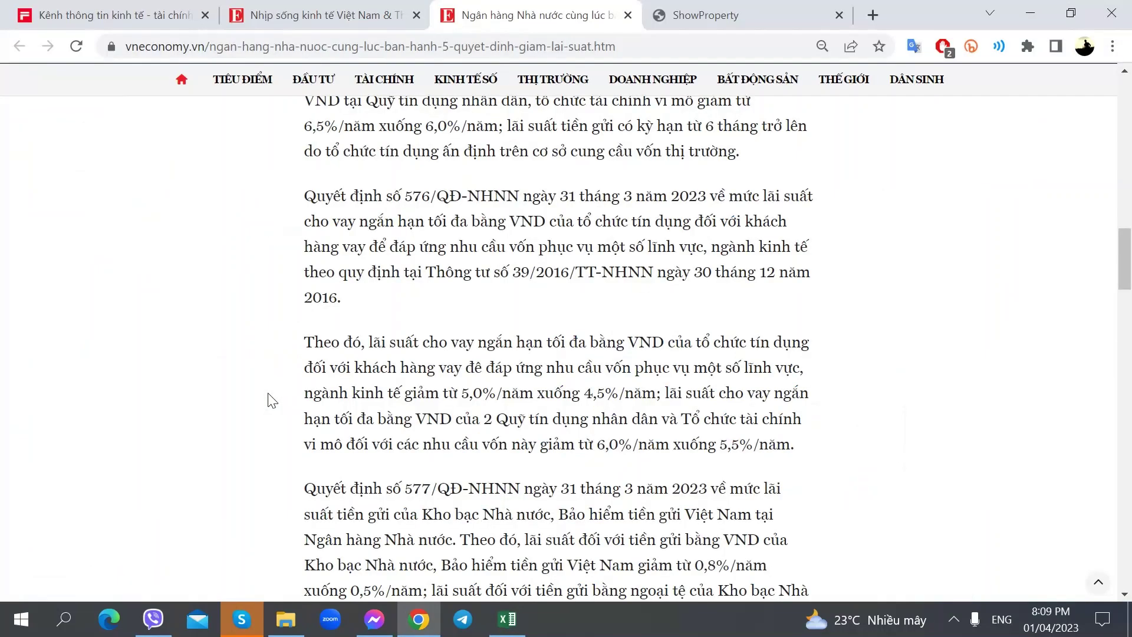
{"action": "scroll", "coordinate": [294, 389], "scroll_direction": "down", "scroll_amount": 1}
{"action": "key", "text": "alt+Tab"}
{"action": "key", "text": "ctrl+Page_Down"}
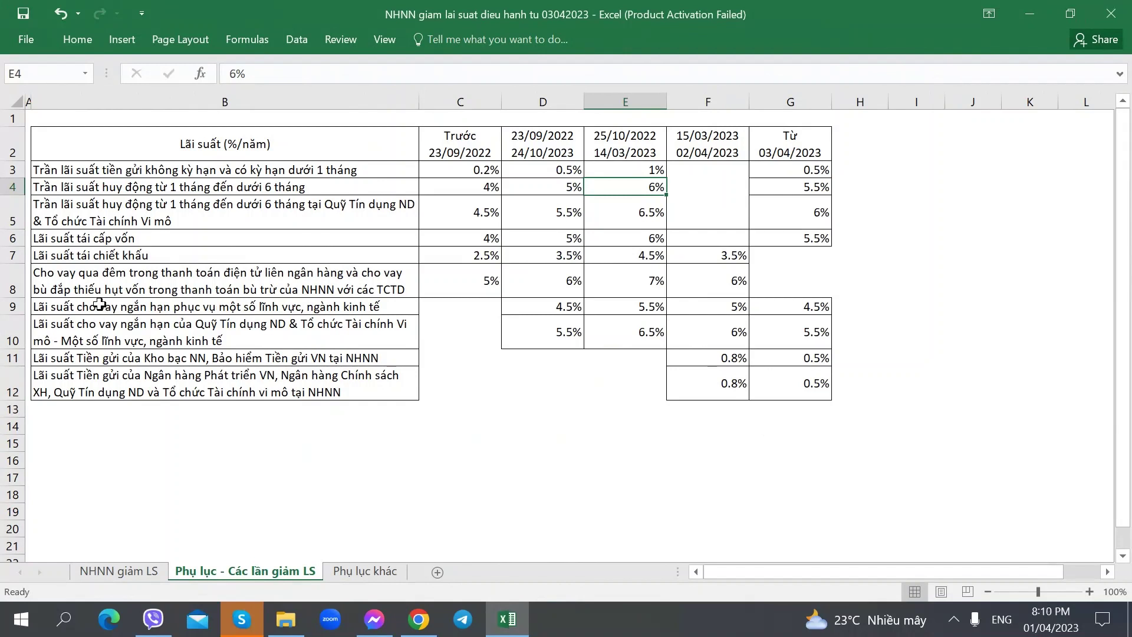
{"action": "left_click_drag", "start_coordinate": [100, 307], "coordinate": [819, 340]}
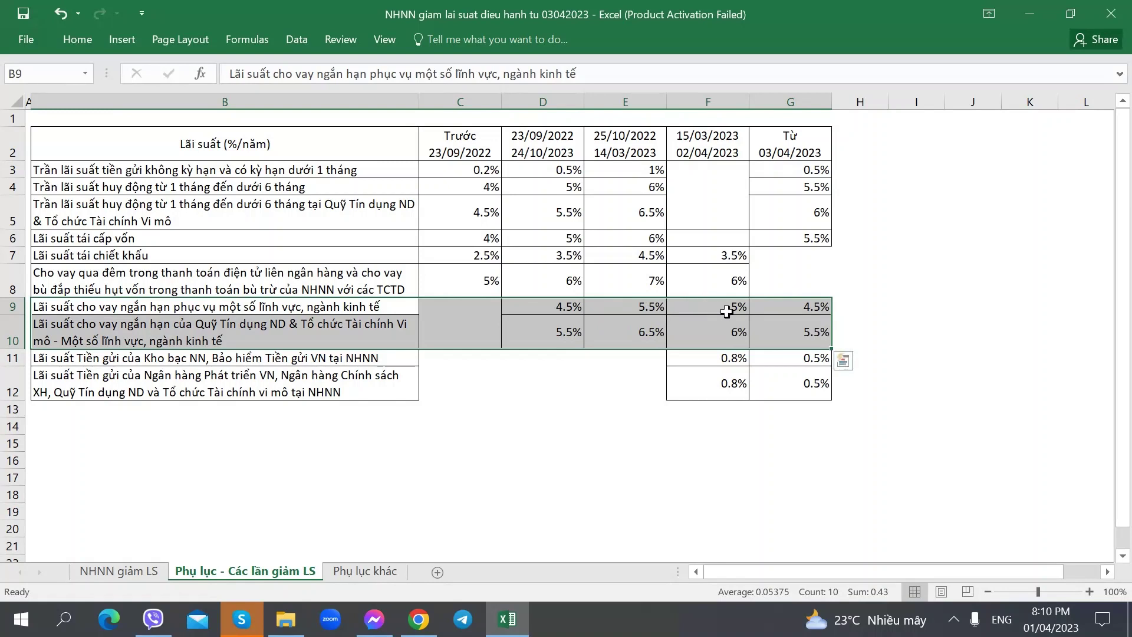
{"action": "left_click", "coordinate": [559, 332]}
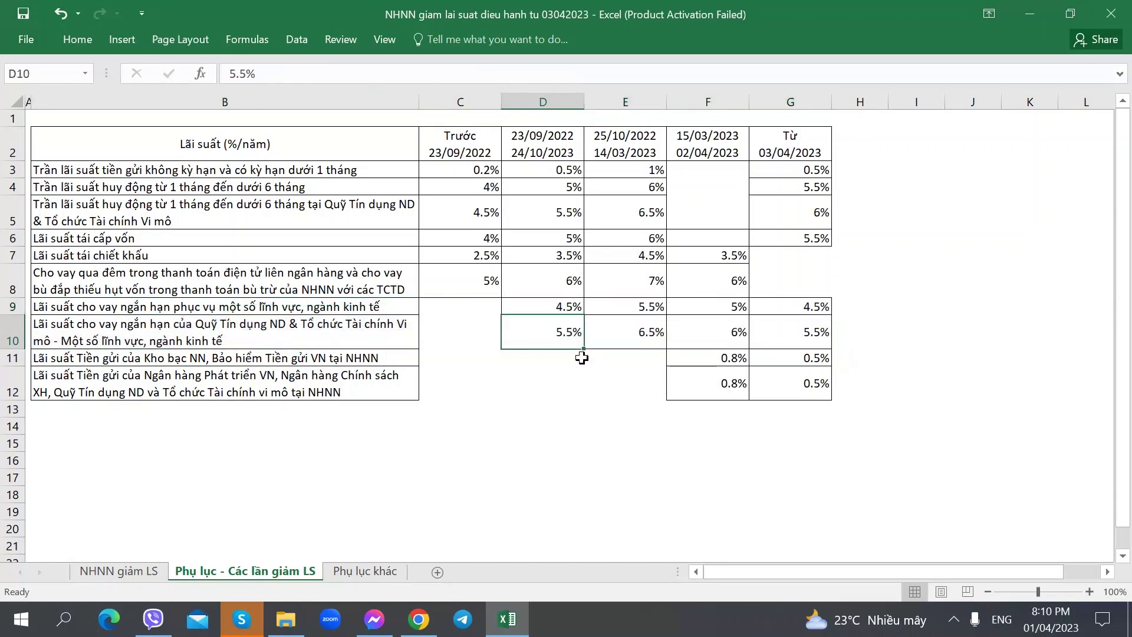
{"action": "key", "text": "ctrl+Page_Up"}
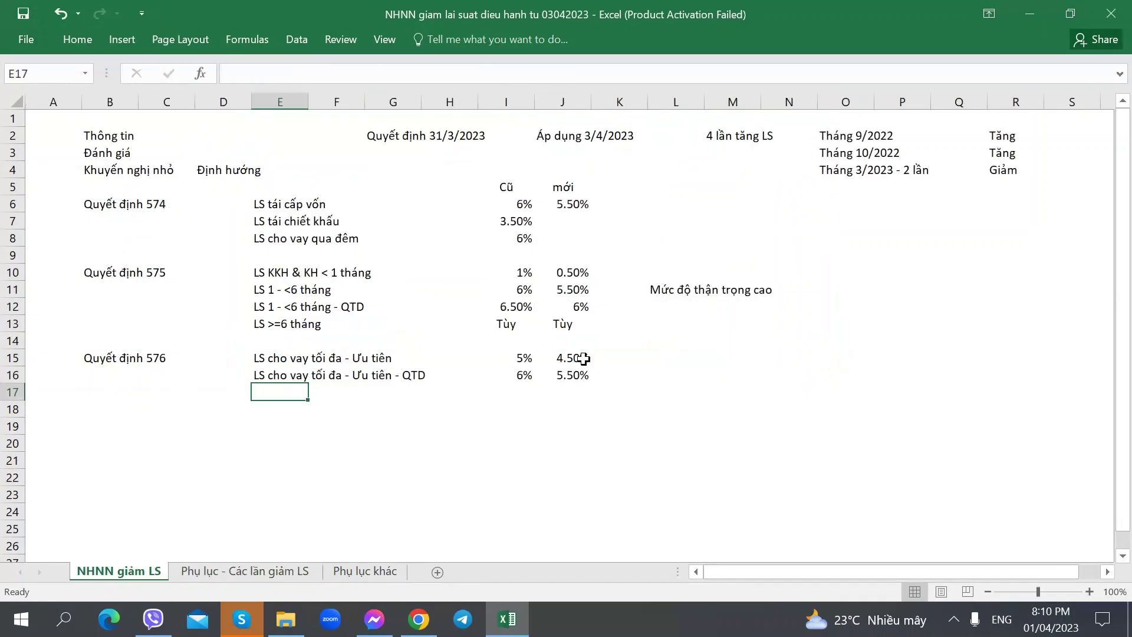
- Compare the decision 576 rates in the article with the rate history on the "Phụ lục - Các lần giảm LS" sheet
{"action": "left_click", "coordinate": [672, 359]}
{"action": "key", "text": "alt+Tab"}
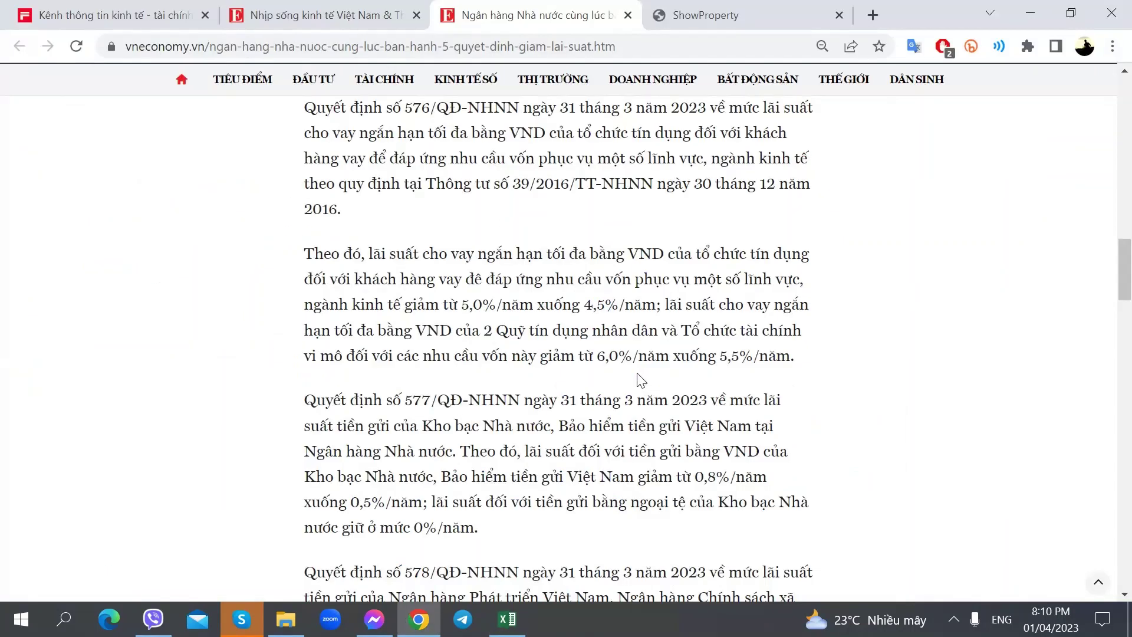
{"action": "key", "text": "alt+Tab"}
{"action": "key", "text": "ctrl+Page_Down"}
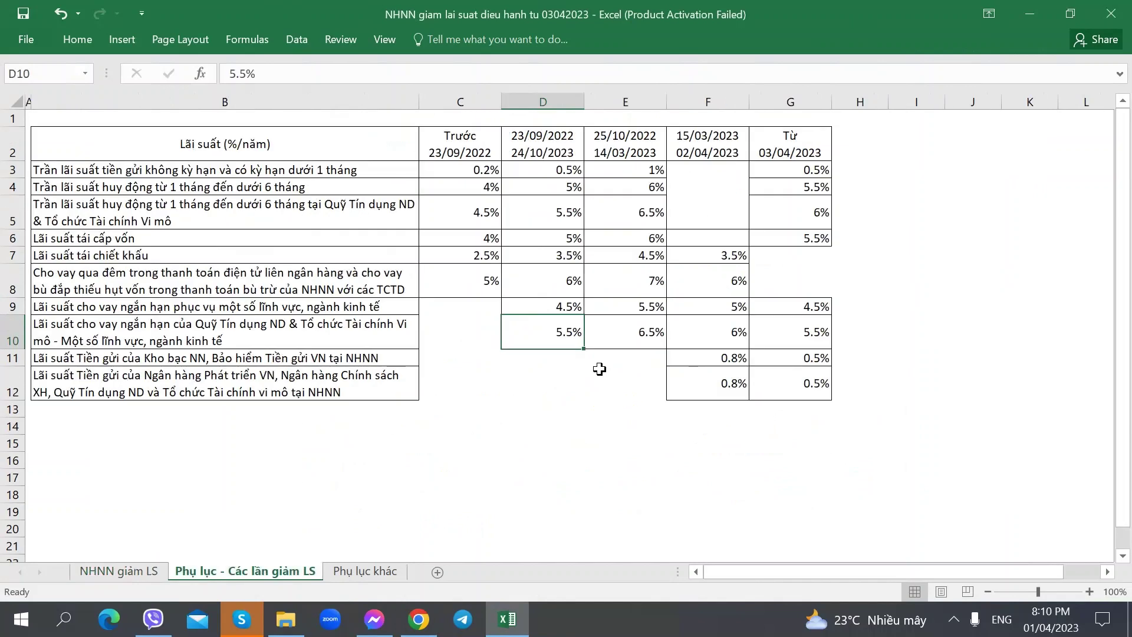
{"action": "key", "text": "ctrl+Page_Up"}
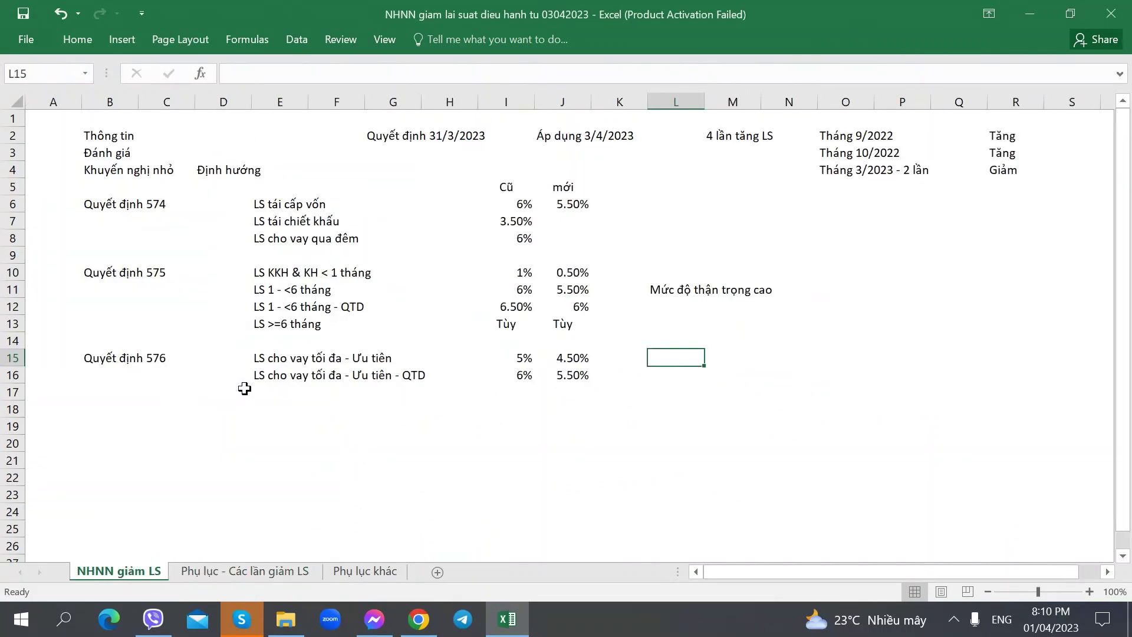
{"action": "left_click", "coordinate": [193, 409]}
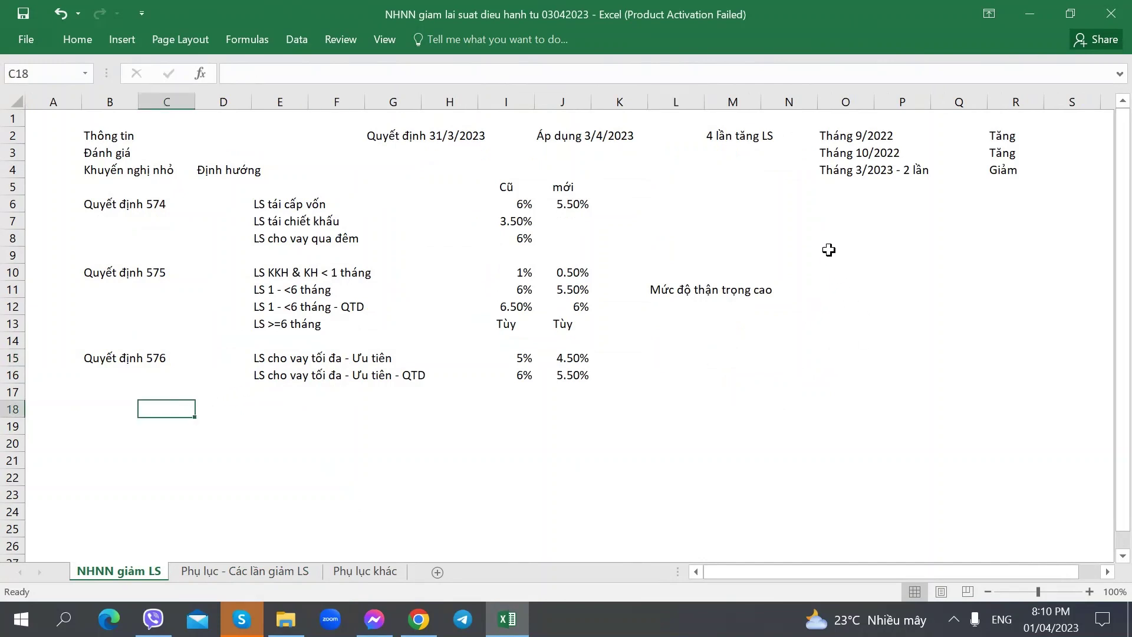
- Enter the note "2 lần giảm - gần bằng lần tăng Tháng 10/2022" in cell O6
{"action": "left_click", "coordinate": [842, 203]}
{"action": "type", "text": "2 lần "}
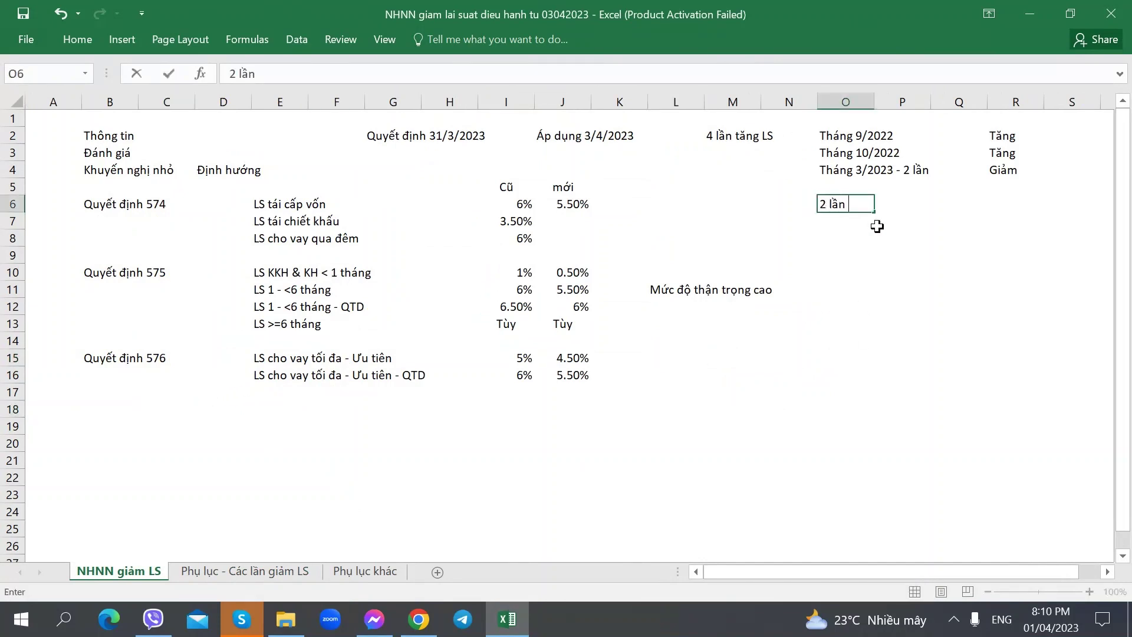
{"action": "type", "text": "giảm - gần bằng la"}
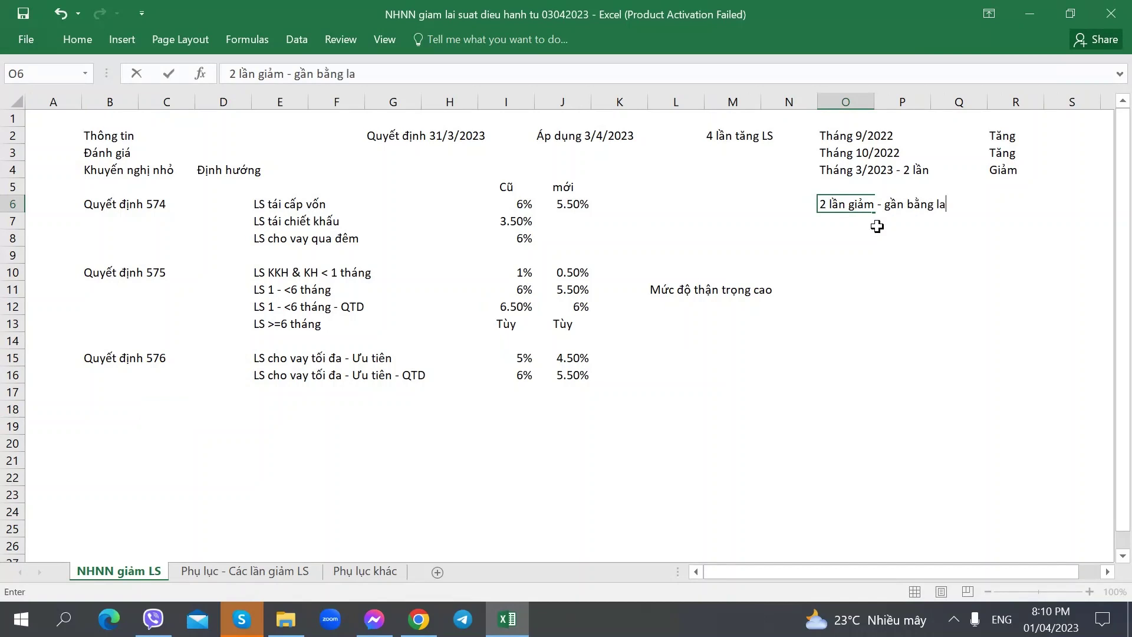
{"action": "key", "text": "BackSpace"}
{"action": "type", "text": "ần tăng Tháng"}
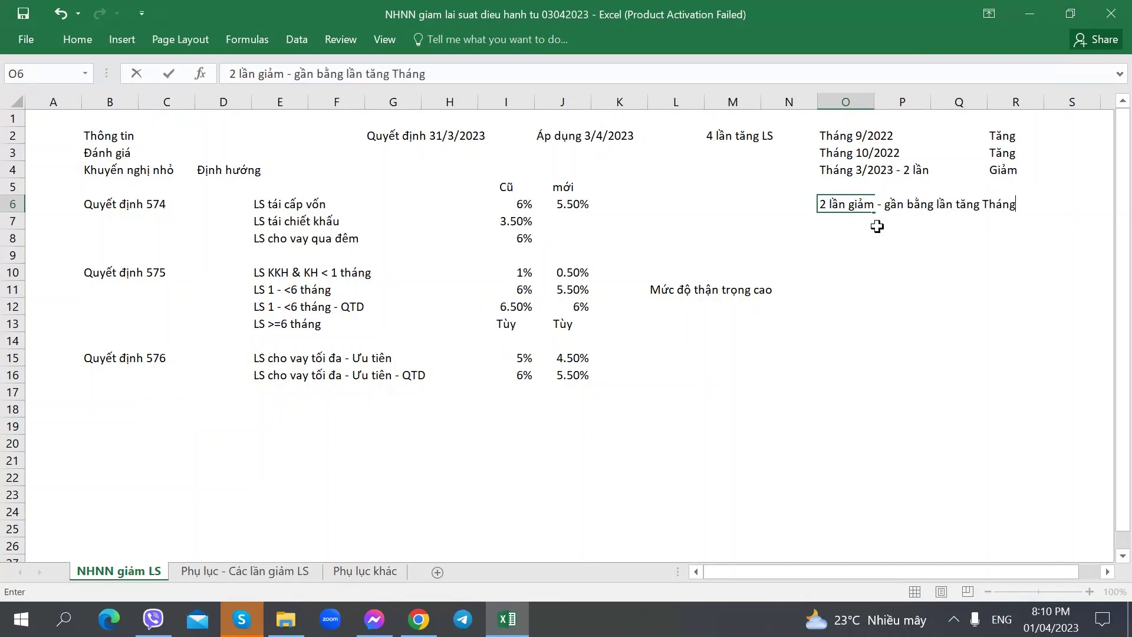
{"action": "type", "text": " 10/2022"}
{"action": "key", "text": "Return"}
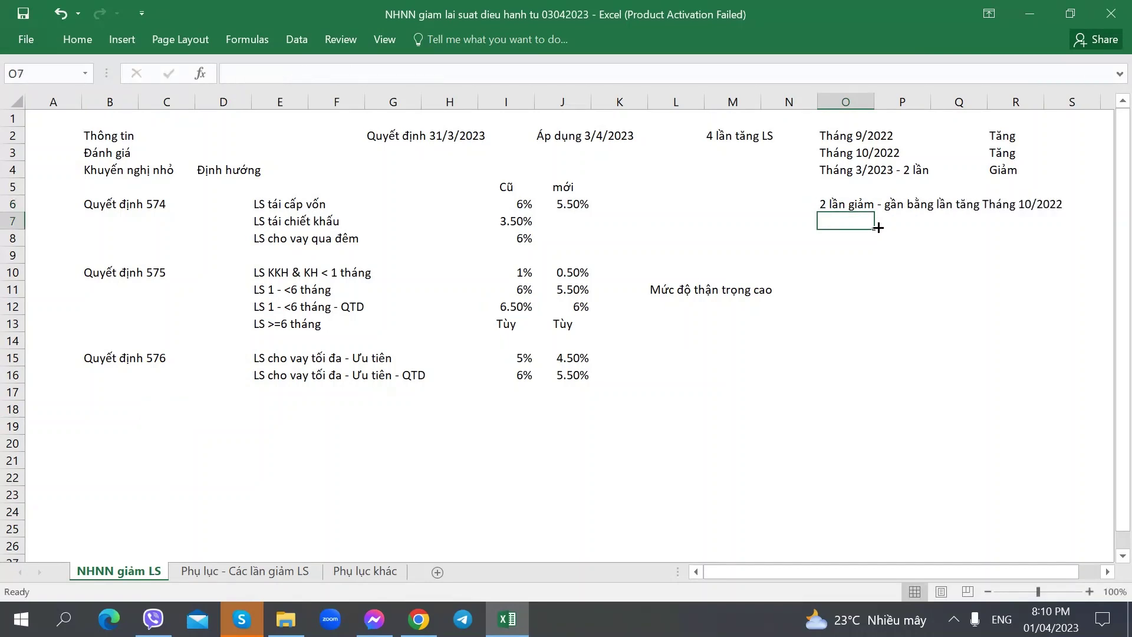
- Find the decision following 576 in the article and enter "Quyết 577" in cell B18
{"action": "left_click", "coordinate": [281, 391]}
{"action": "key", "text": "alt+Tab"}
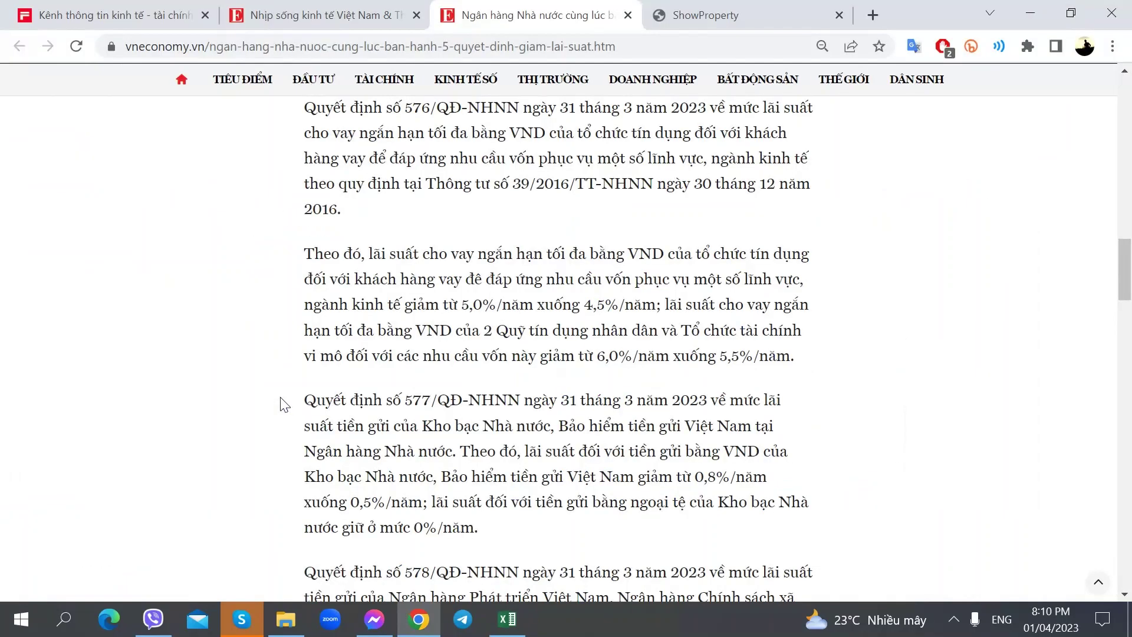
{"action": "scroll", "coordinate": [282, 404], "scroll_direction": "down", "scroll_amount": 1}
{"action": "scroll", "coordinate": [284, 404], "scroll_direction": "down", "scroll_amount": 1}
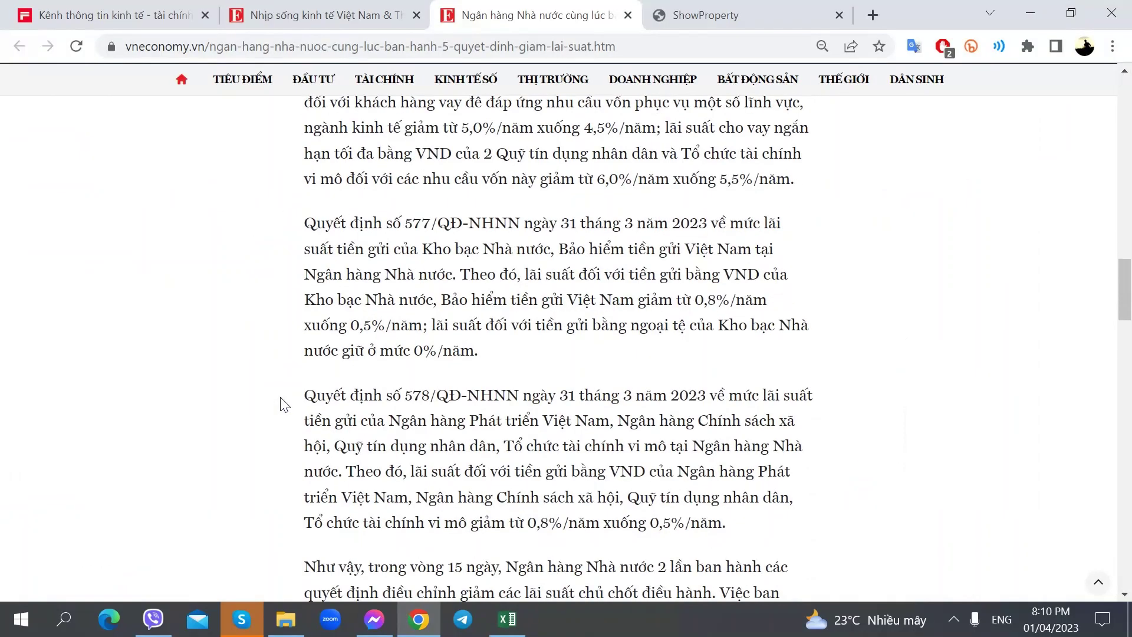
{"action": "key", "text": "alt+Tab"}
{"action": "left_click", "coordinate": [116, 414]}
{"action": "key", "text": "alt+Tab"}
{"action": "scroll", "coordinate": [381, 365], "scroll_direction": "up", "scroll_amount": 1}
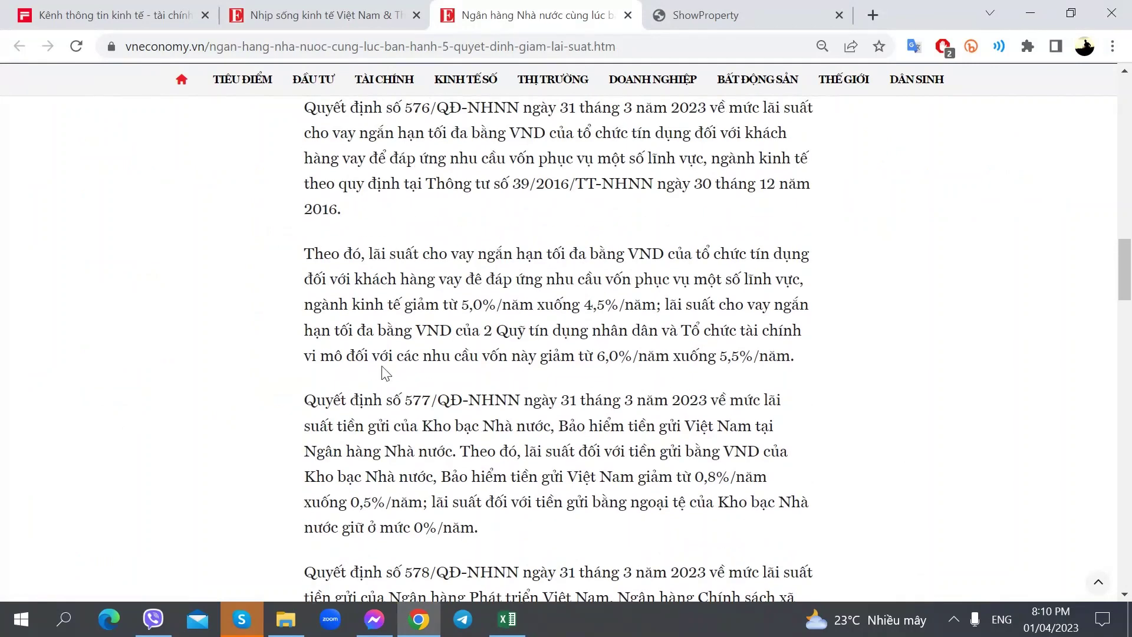
{"action": "scroll", "coordinate": [387, 373], "scroll_direction": "down", "scroll_amount": 2}
{"action": "key", "text": "alt+Tab"}
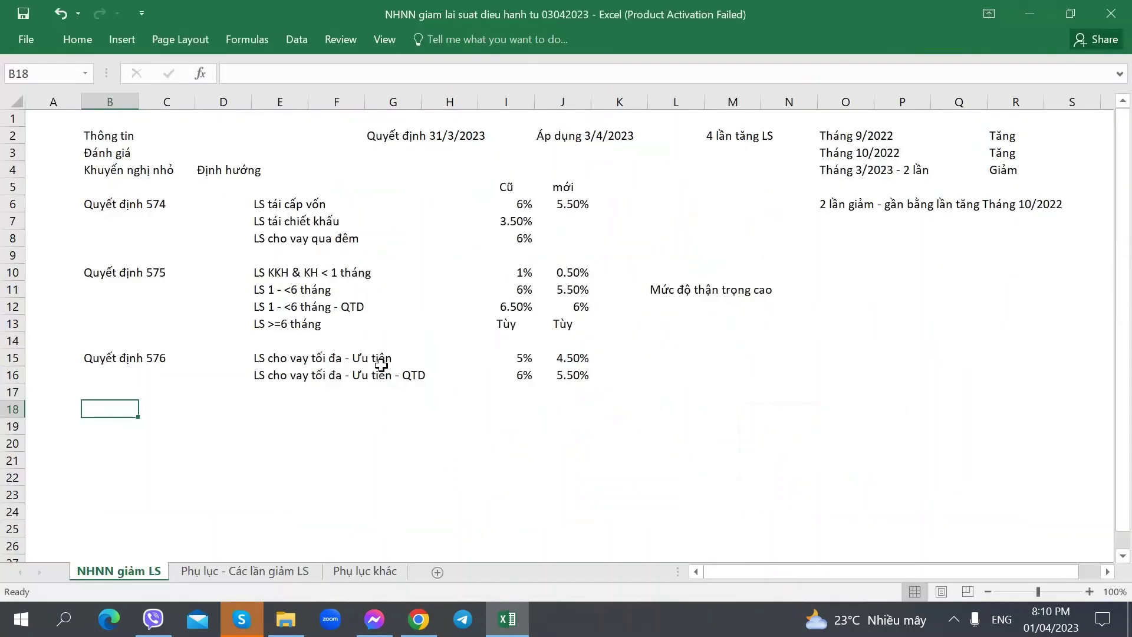
{"action": "type", "text": "Quyết 577"}
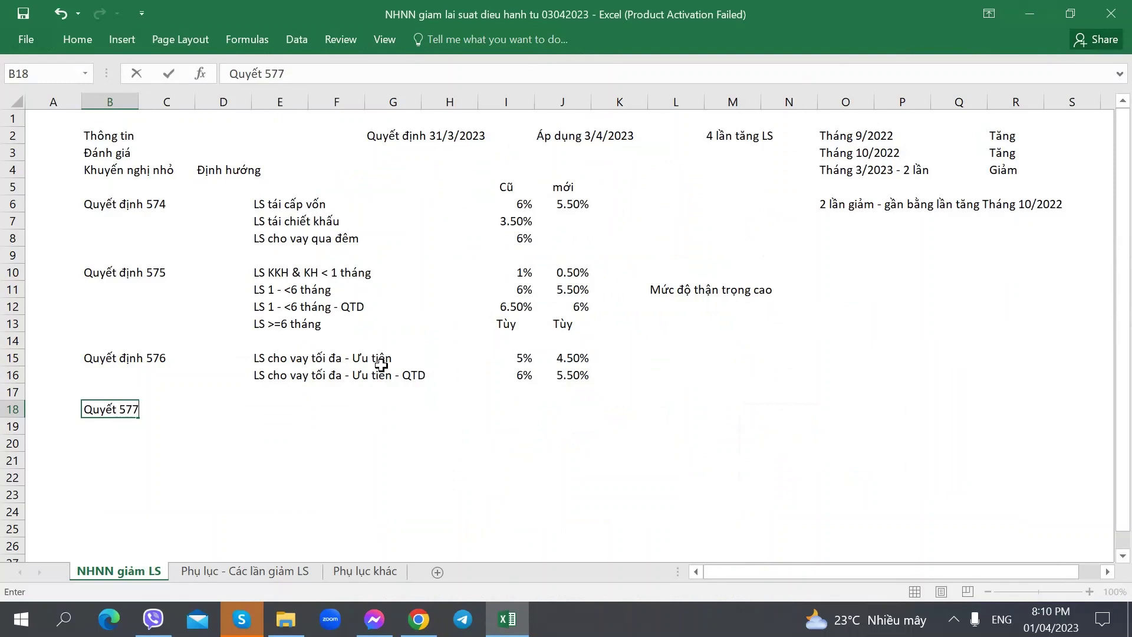
{"action": "key", "text": "Tab"}
- Read decision 577 in the article and enter "LS Tiền gửi - KBNN, BHTG" in cell E18
{"action": "key", "text": "alt+Tab"}
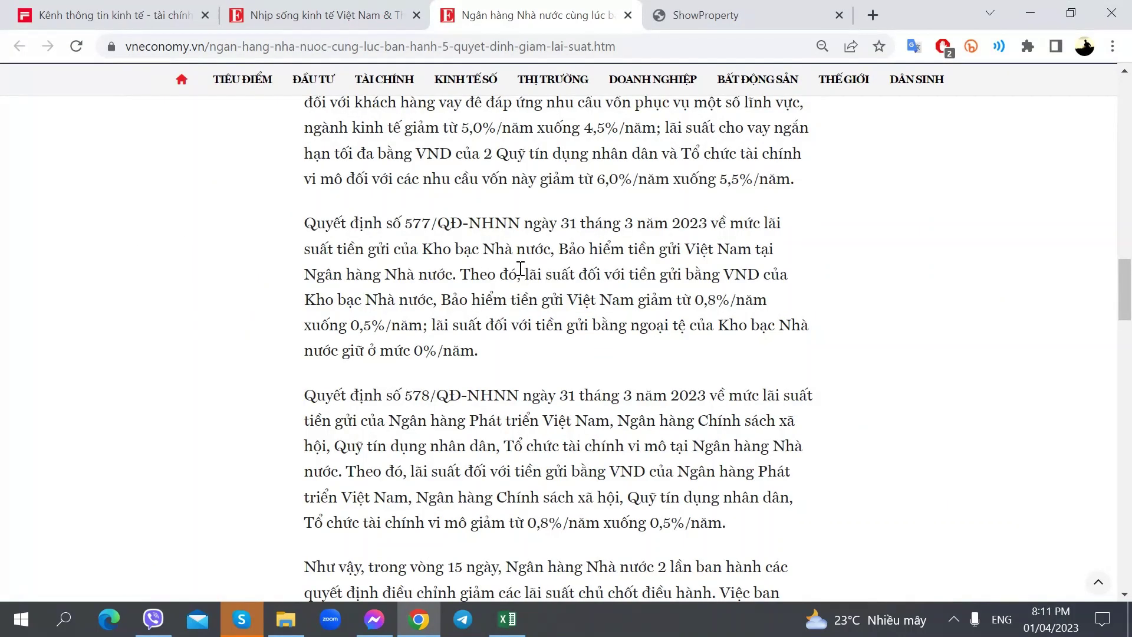
{"action": "key", "text": "alt+Tab"}
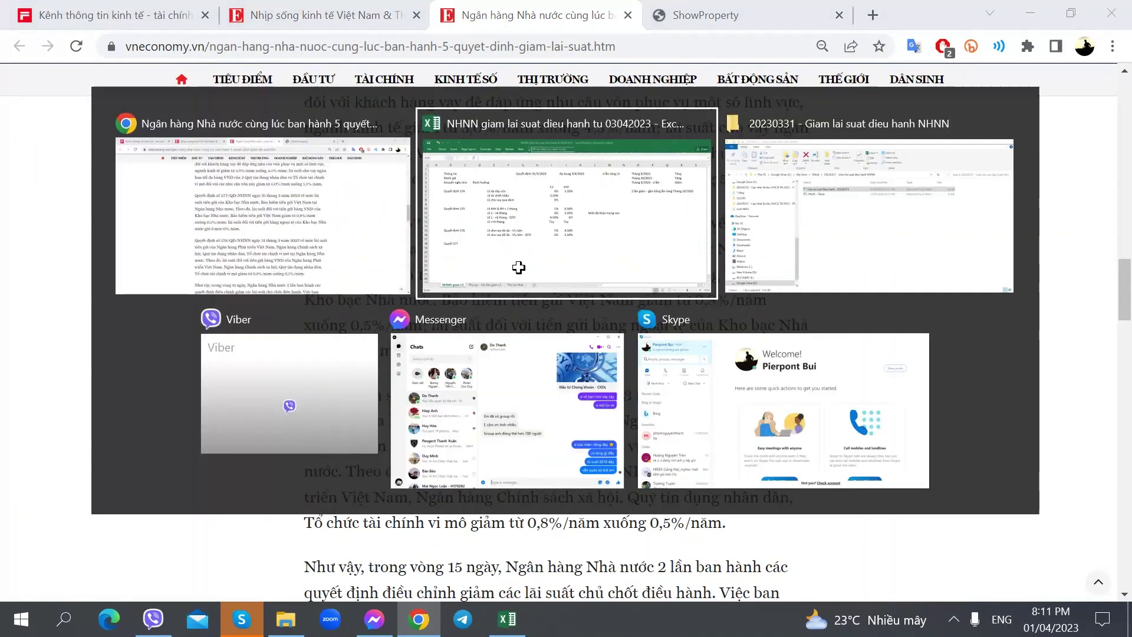
{"action": "type", "text": "LS Tiền gửi"}
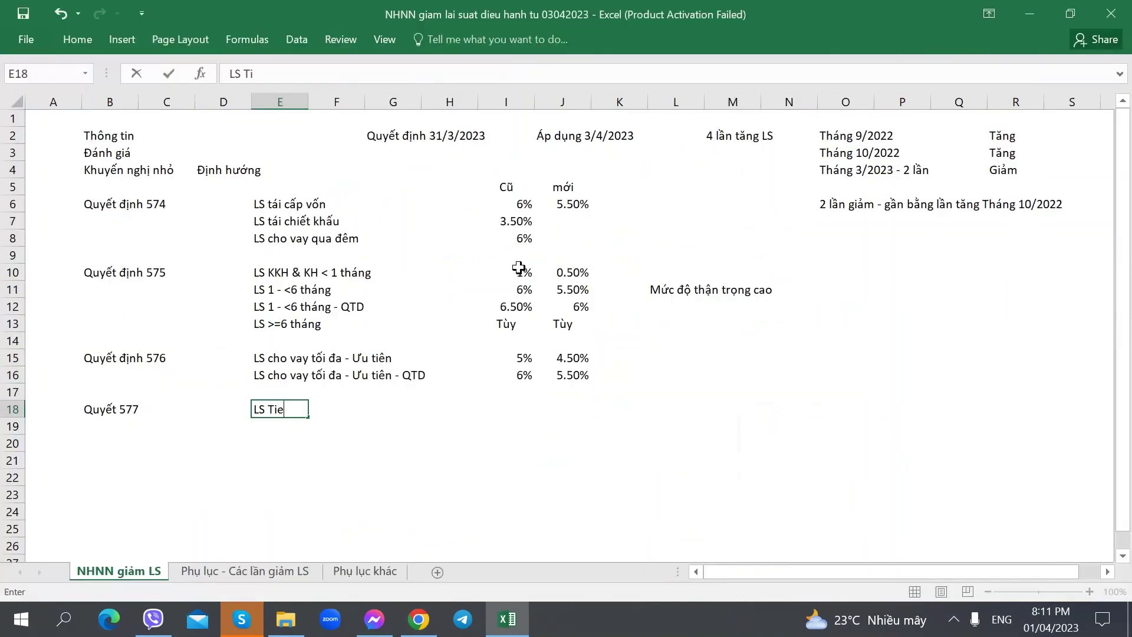
{"action": "key", "text": "alt+Tab"}
{"action": "key", "text": "alt+Tab"}
{"action": "key", "text": "alt+Tab"}
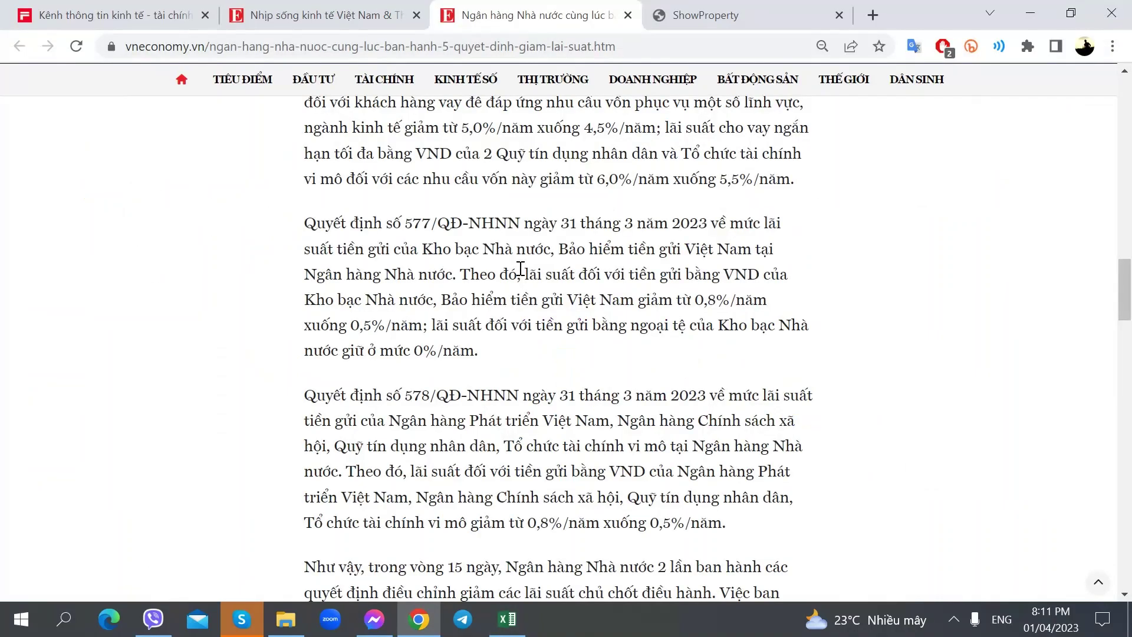
{"action": "key", "text": "alt+Tab"}
{"action": "type", "text": "- K"}
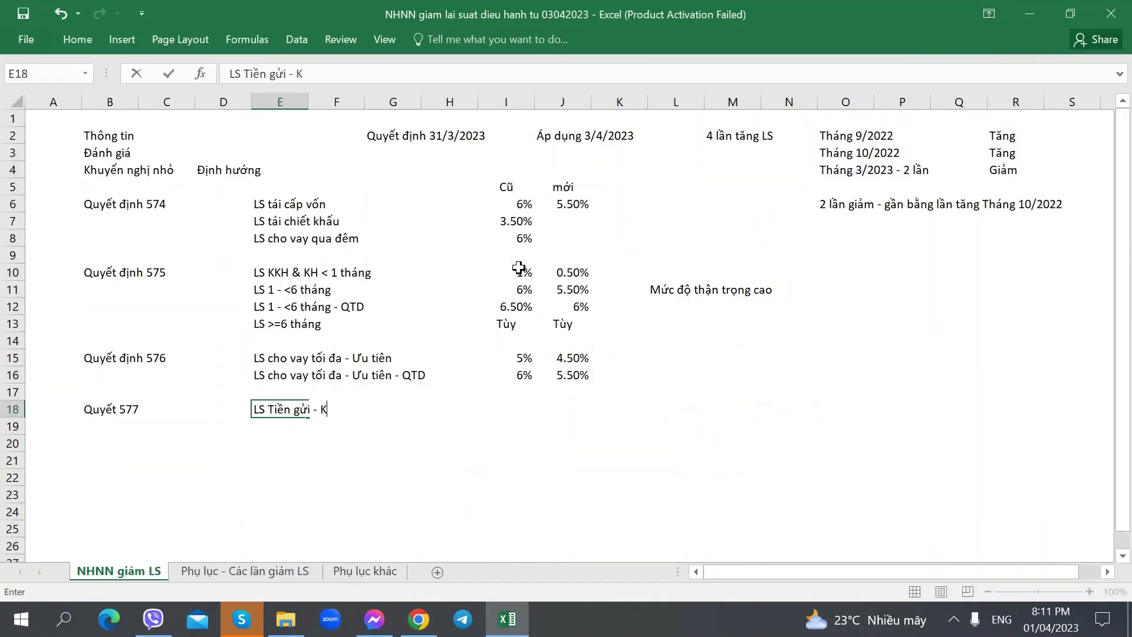
{"action": "type", "text": "BNN, BHTG"}
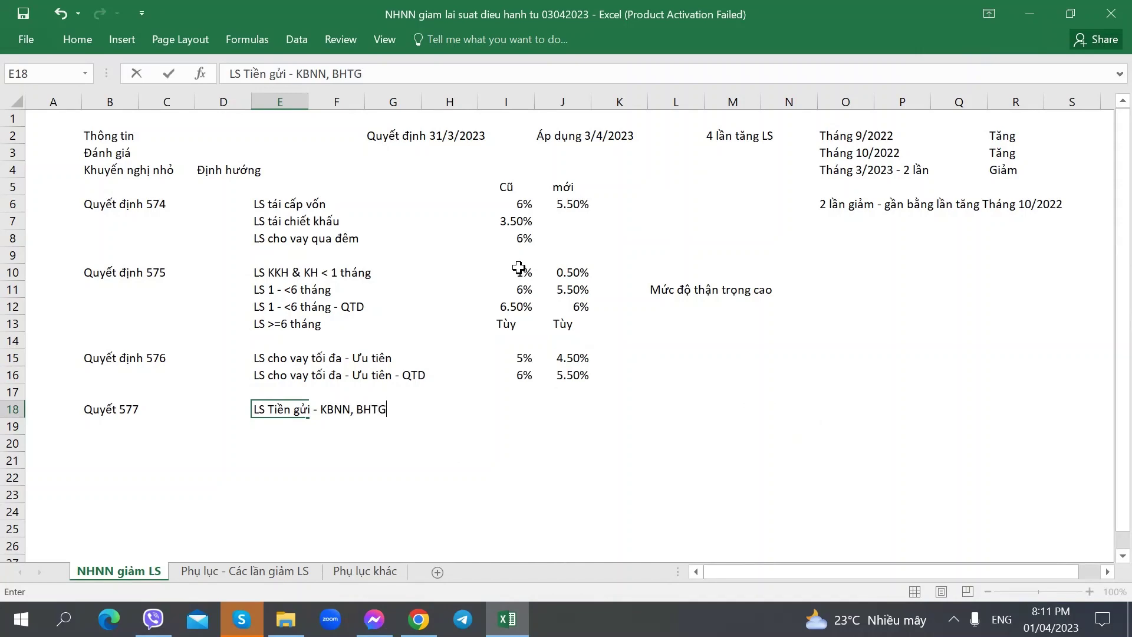
{"action": "key", "text": "Right"}
- Enter decision 577's old rate 0.8% in I18 and new rate 0.5% in J18 from the article
{"action": "key", "text": "alt+Tab"}
{"action": "key", "text": "alt+Tab"}
{"action": "key", "text": "Right"}
{"action": "key", "text": "Right"}
{"action": "key", "text": "alt+Tab"}
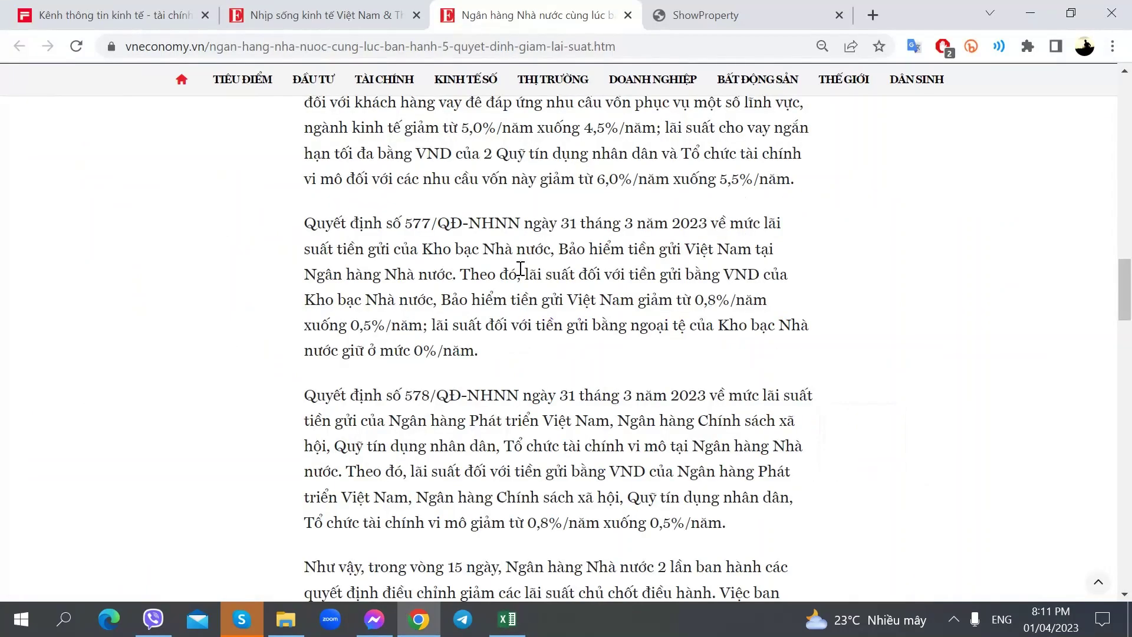
{"action": "key", "text": "alt+Tab"}
{"action": "type", "text": "0.85"}
{"action": "key", "text": "BackSpace"}
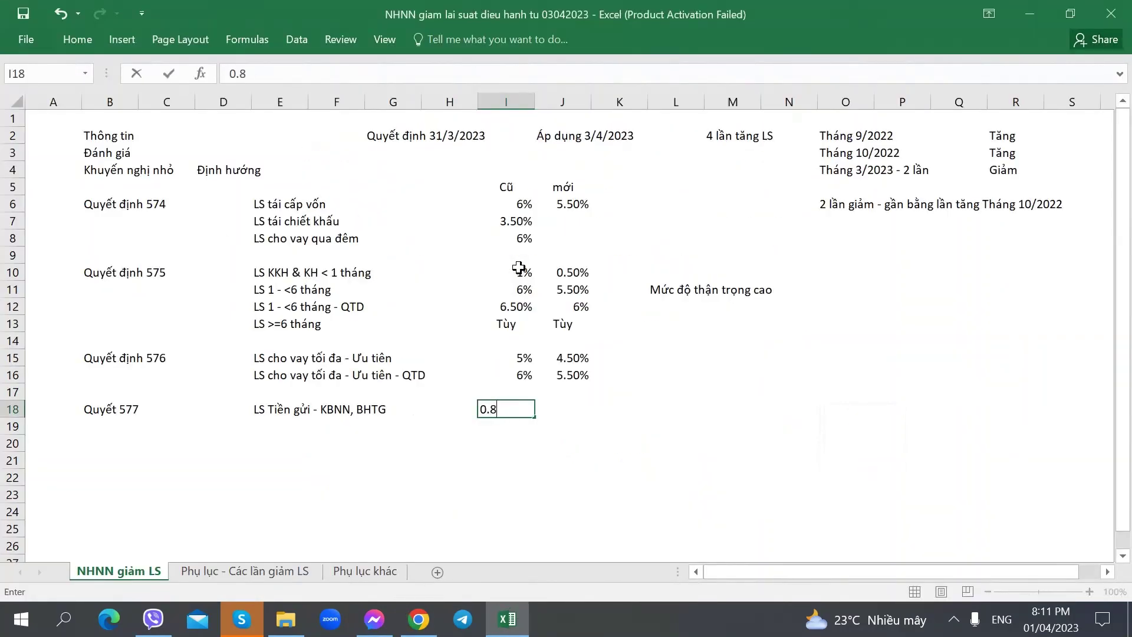
{"action": "key", "text": "Right"}
{"action": "key", "text": "Right"}
{"action": "key", "text": "Left"}
{"action": "type", "text": "0.5%"}
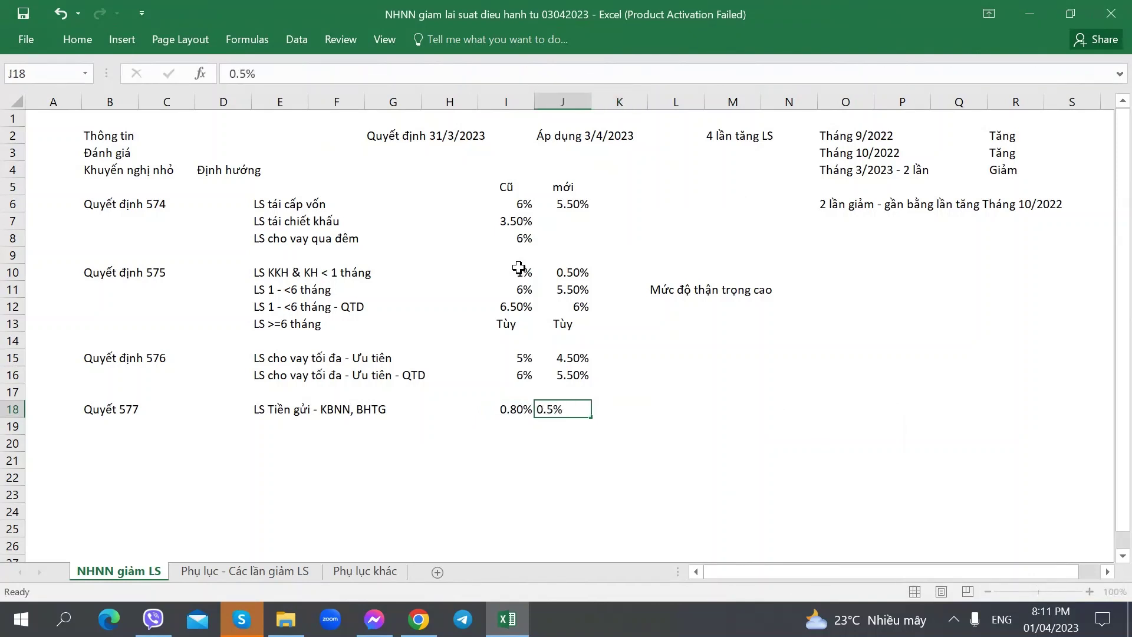
{"action": "key", "text": "Right"}
- Correct the decision label in cell B18 to "Quyết định 577"
{"action": "left_click", "coordinate": [116, 451]}
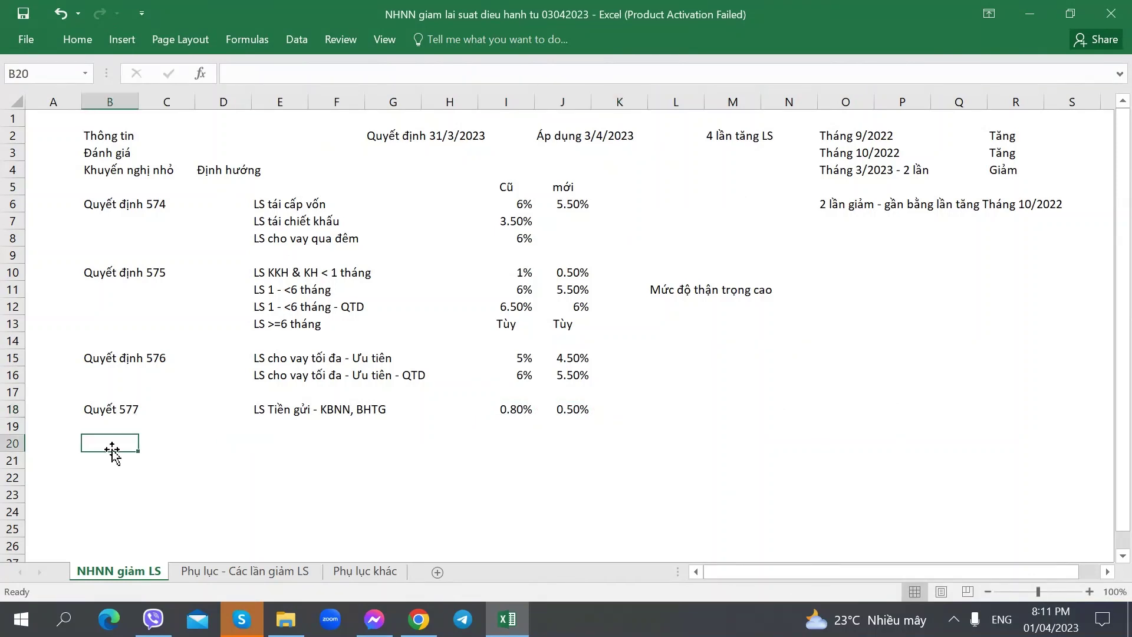
{"action": "left_click", "coordinate": [114, 409]}
{"action": "left_click", "coordinate": [268, 73]}
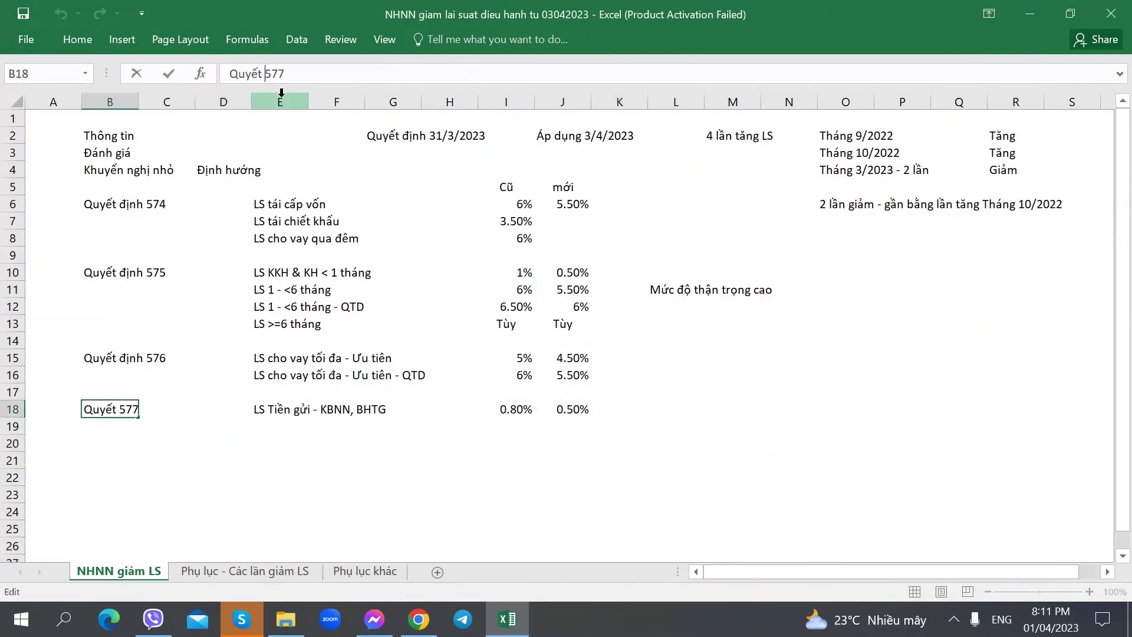
{"action": "type", "text": "định"}
- Copy the B18 label to cell B20 and change it to "Quyết định 578"
{"action": "key", "text": "ctrl+c"}
{"action": "key", "text": "Down"}
{"action": "key", "text": "Down"}
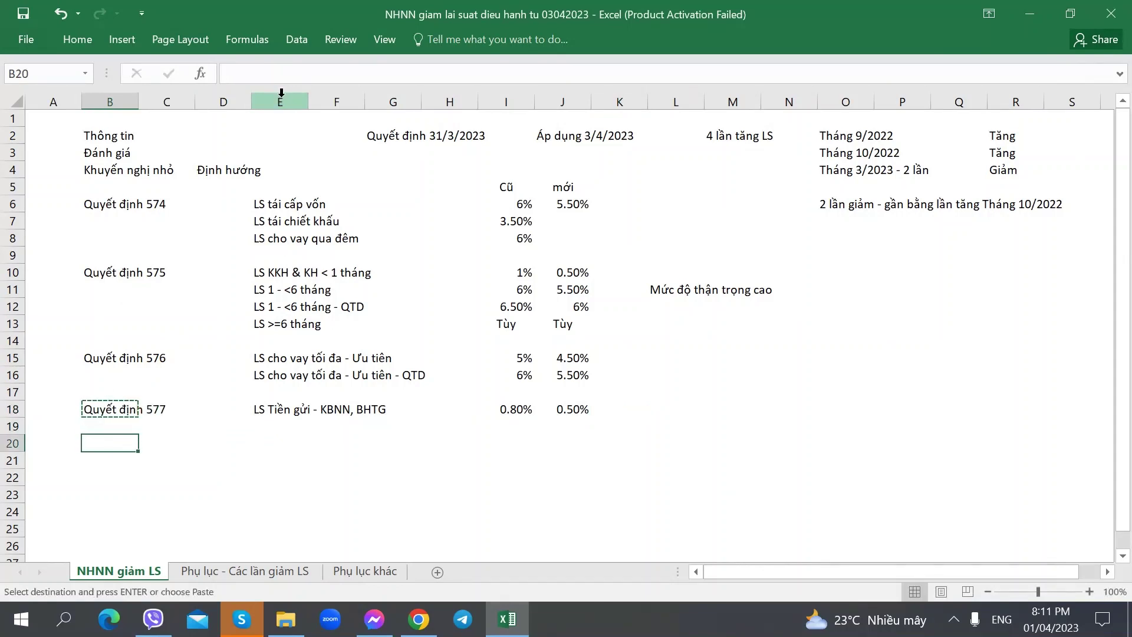
{"action": "key", "text": "Down"}
{"action": "key", "text": "ctrl+v"}
{"action": "key", "text": "ctrl+z"}
{"action": "key", "text": "Up"}
{"action": "key", "text": "ctrl+v"}
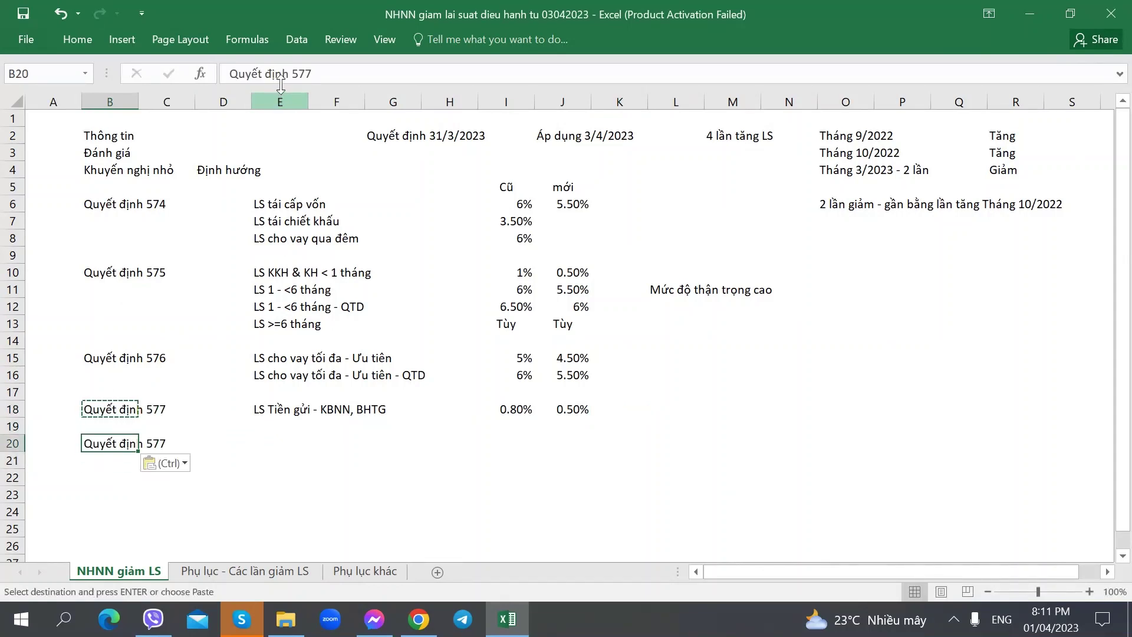
{"action": "left_click", "coordinate": [327, 74]}
{"action": "key", "text": "BackSpace"}
{"action": "type", "text": "8"}
{"action": "key", "text": "Tab"}
{"action": "key", "text": "Tab"}
{"action": "key", "text": "Tab"}
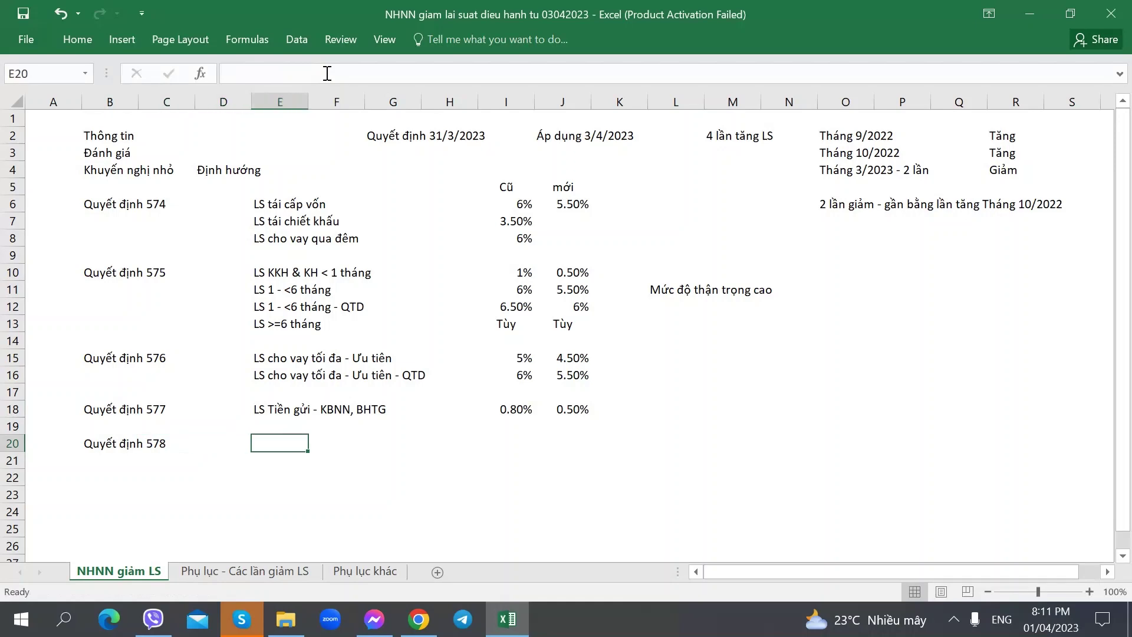
- Read decision 578 in the article and enter "LS Tiền gửi - NHPT, NHCS, QTD" in cell E20
{"action": "key", "text": "ctrl+Page_Down"}
{"action": "key", "text": "ctrl+Page_Up"}
{"action": "key", "text": "alt+Tab"}
{"action": "mouse_move", "coordinate": [327, 79]}
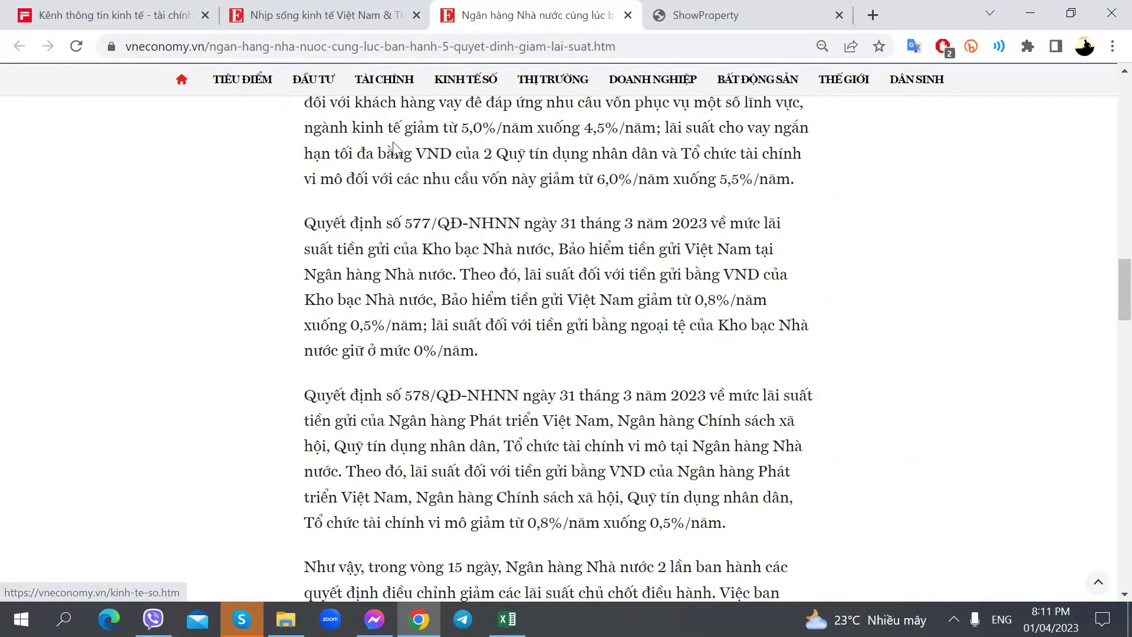
{"action": "scroll", "coordinate": [369, 403], "scroll_direction": "down", "scroll_amount": 1}
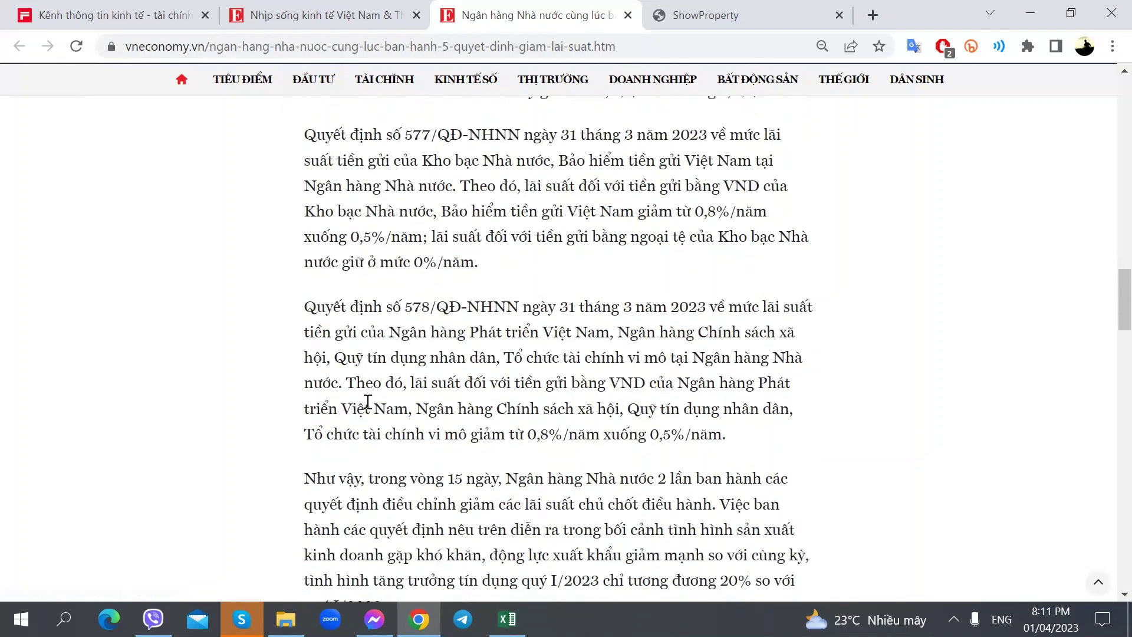
{"action": "key", "text": "alt+Tab"}
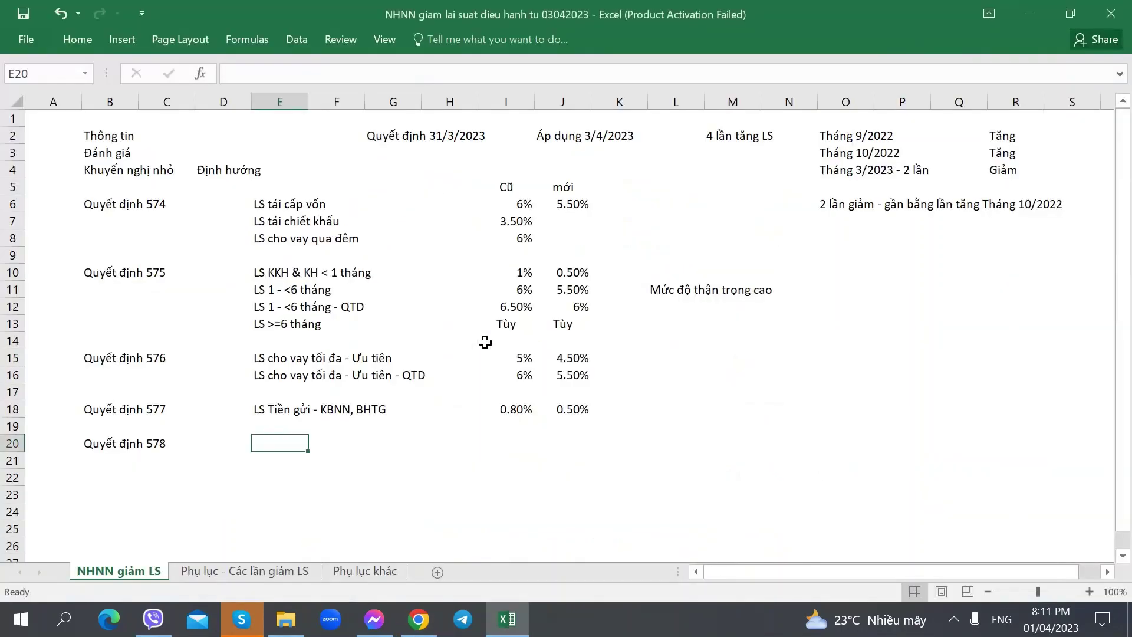
{"action": "type", "text": "LS Tiền gu"}
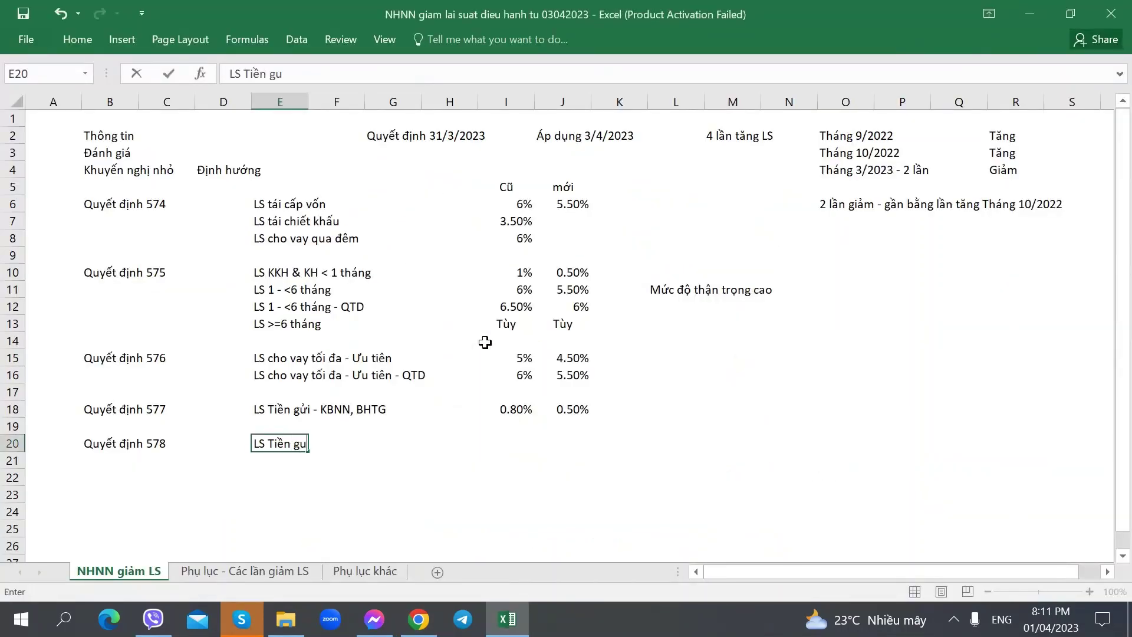
{"action": "type", "text": "i - NHPT,"}
{"action": "key", "text": "alt+Tab"}
{"action": "key", "text": "alt+Tab"}
{"action": "type", "text": "NH"}
{"action": "key", "text": "alt+Tab"}
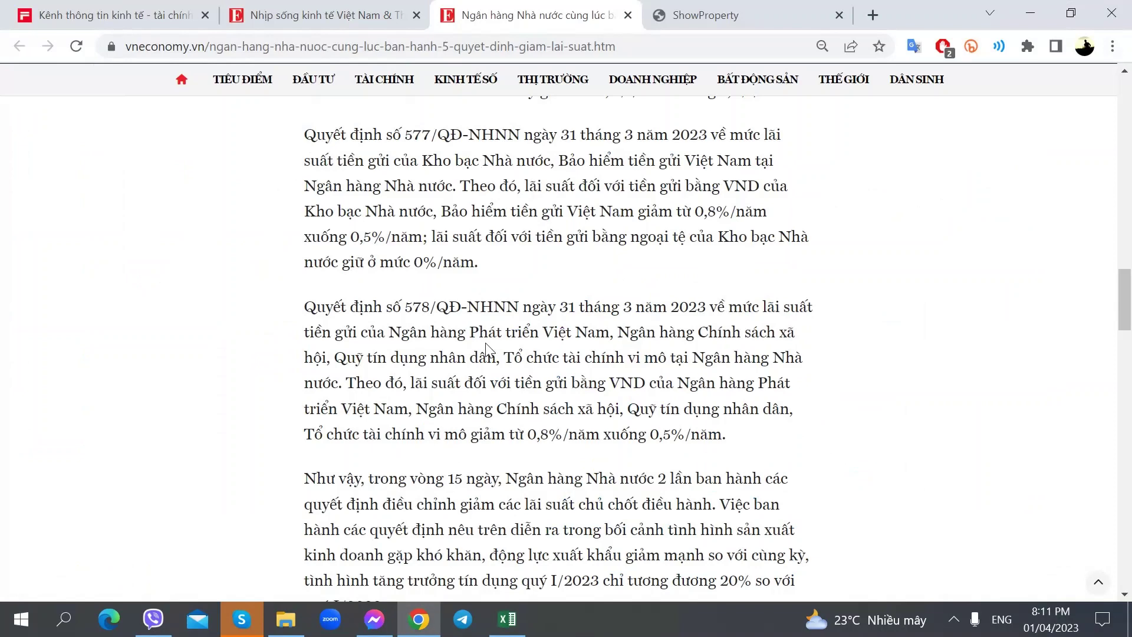
{"action": "key", "text": "alt+Tab"}
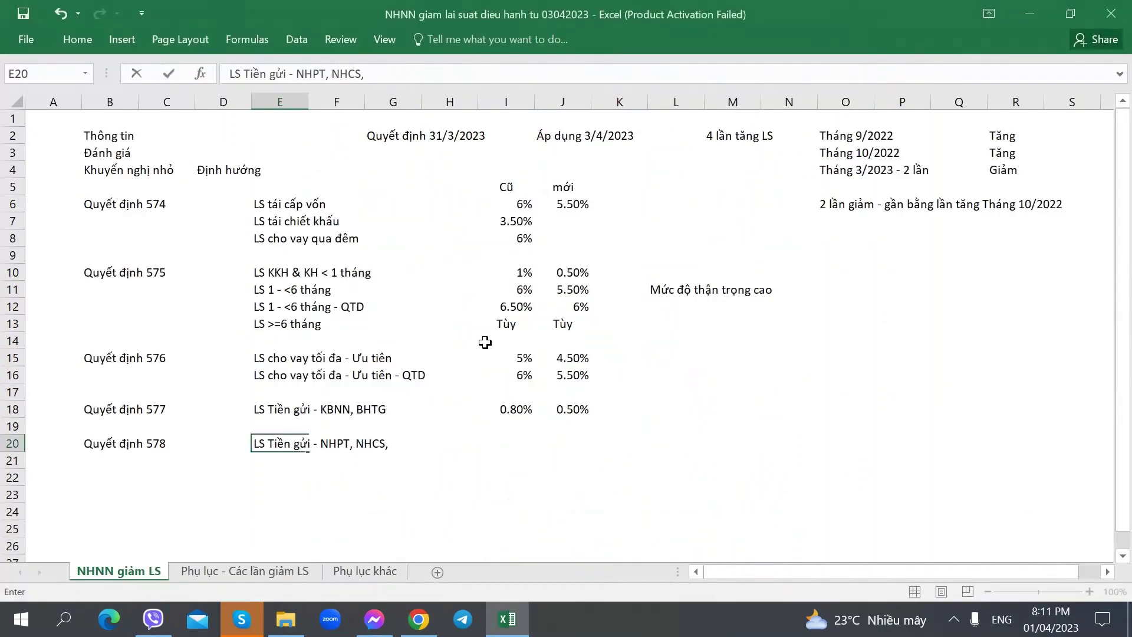
{"action": "key", "text": "Right"}
- Check decision 578's rates in the article and copy the old and new rates from I18:J18 to I20:J20
{"action": "key", "text": "Right"}
{"action": "key", "text": "Right"}
{"action": "key", "text": "Right"}
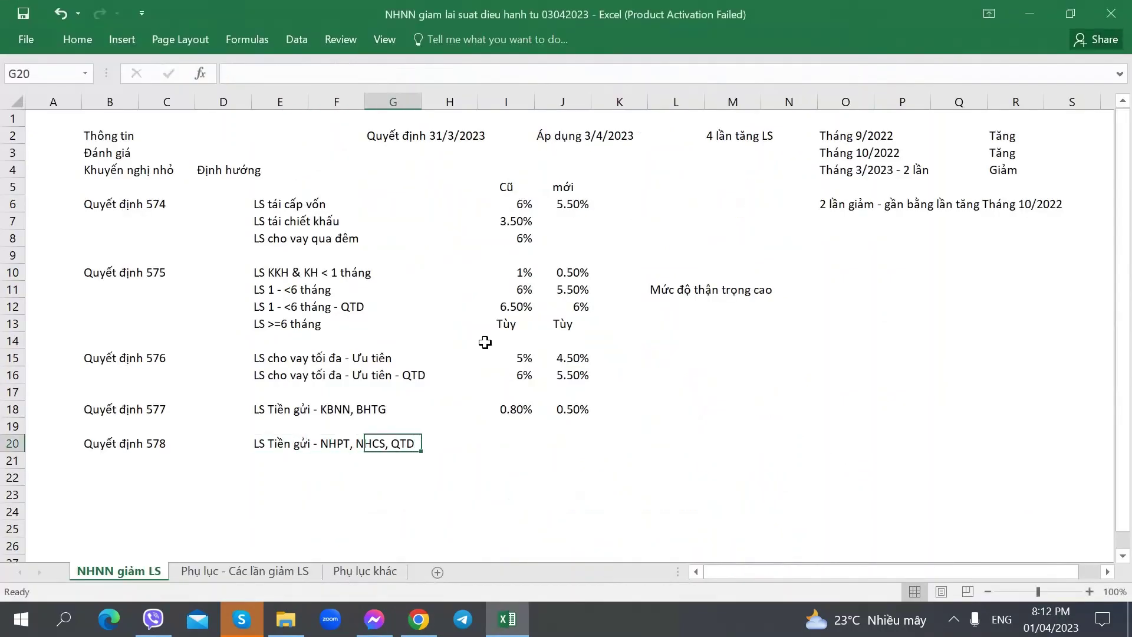
{"action": "key", "text": "alt+Tab"}
{"action": "key", "text": "alt+Tab"}
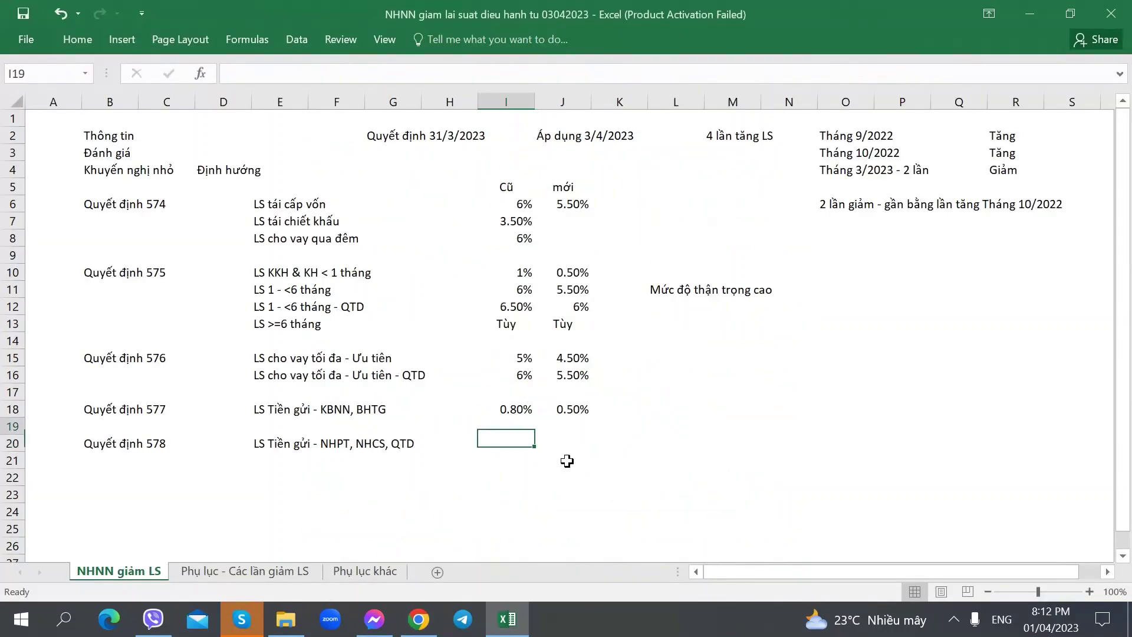
{"action": "key", "text": "Up"}
{"action": "key", "text": "Up"}
{"action": "key", "text": "shift+Right"}
{"action": "key", "text": "ctrl+q"}
{"action": "key", "text": "Escape"}
{"action": "key", "text": "ctrl+c"}
{"action": "key", "text": "Down"}
{"action": "key", "text": "Down"}
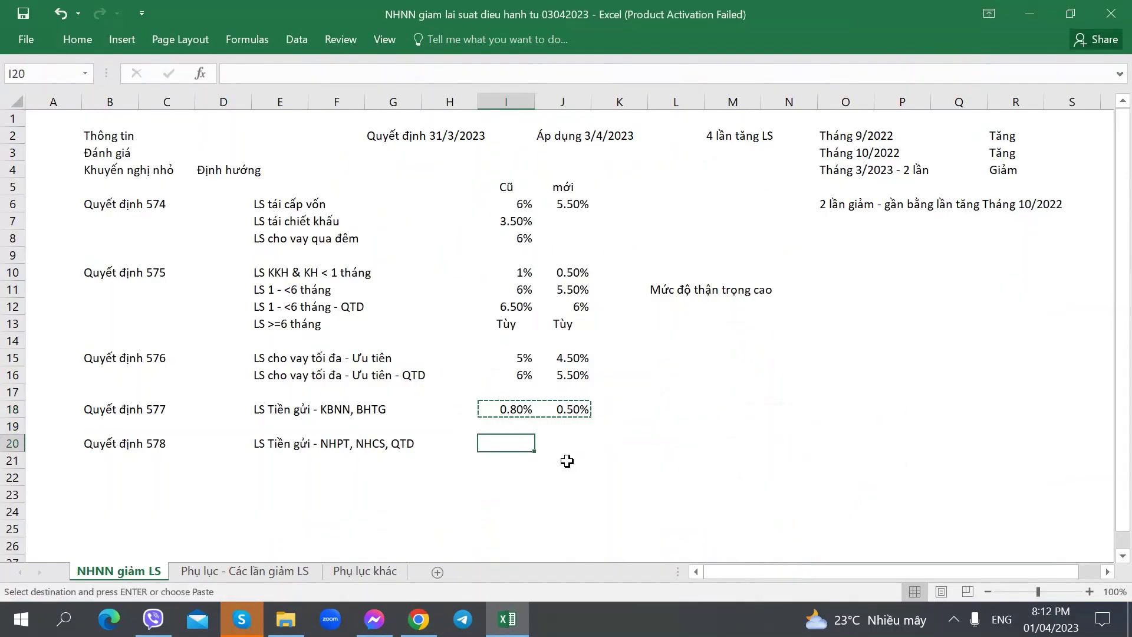
{"action": "key", "text": "ctrl+v"}
{"action": "key", "text": "Down"}
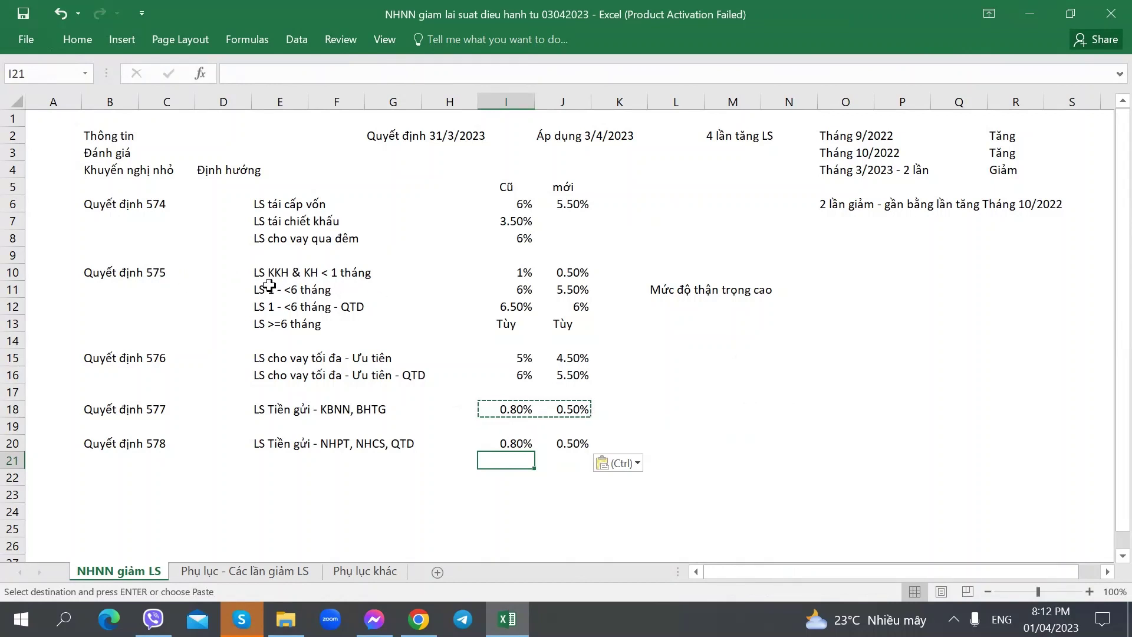
- Review decision 575's rates in E10:J13 and its note in L11, and examine the article paragraphs following decision 578
{"action": "left_click_drag", "start_coordinate": [263, 271], "coordinate": [590, 323]}
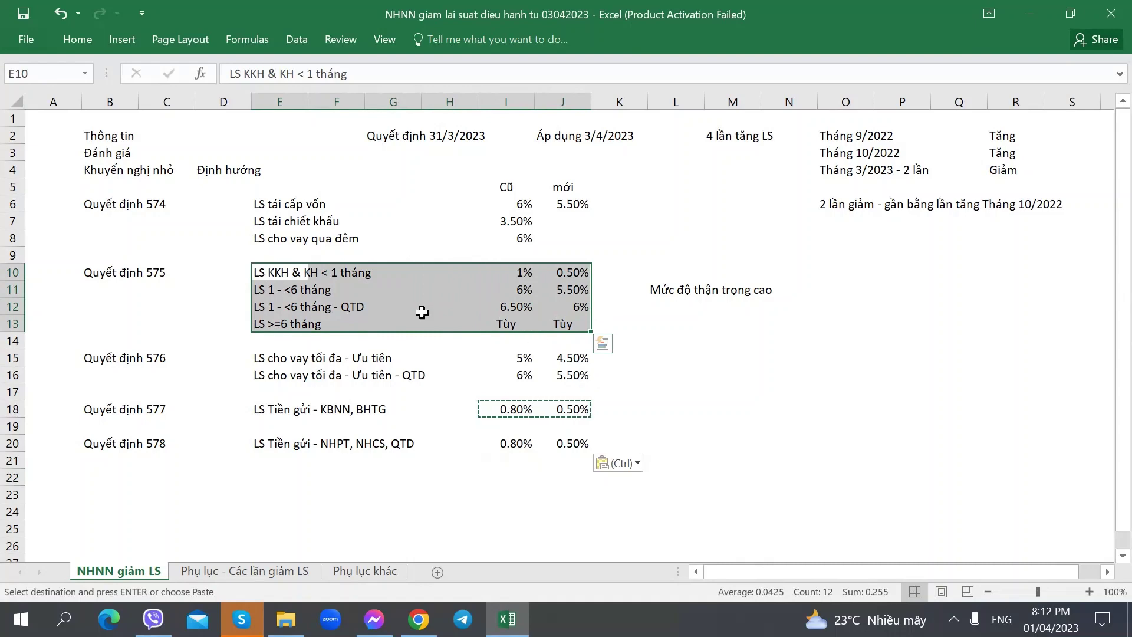
{"action": "left_click", "coordinate": [658, 312]}
{"action": "key", "text": "alt+Tab"}
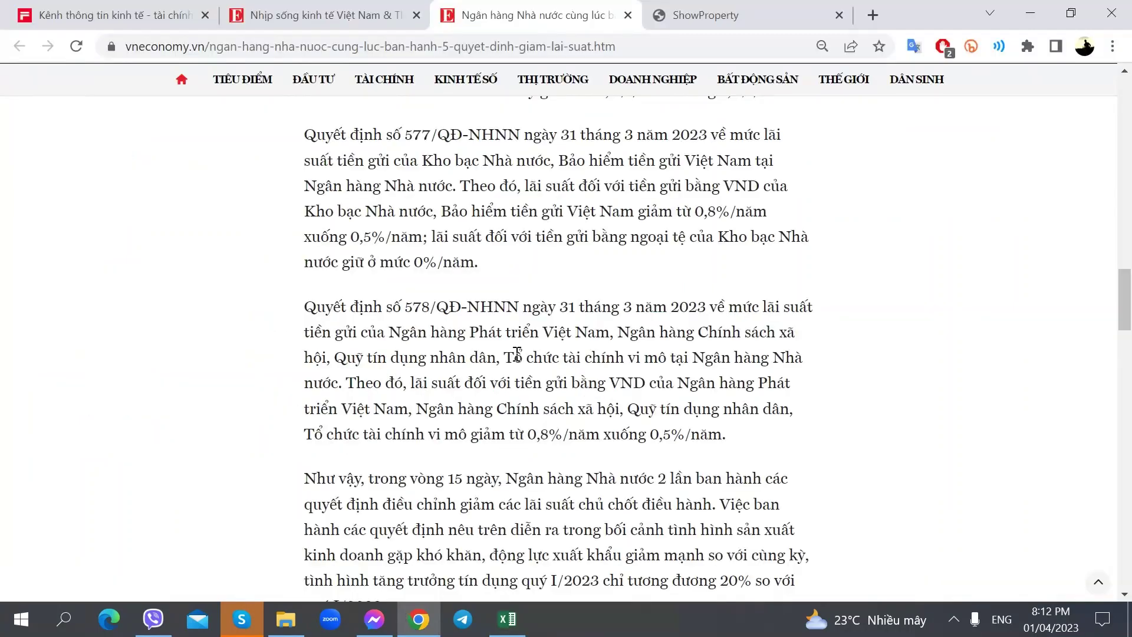
{"action": "scroll", "coordinate": [400, 369], "scroll_direction": "down", "scroll_amount": 2}
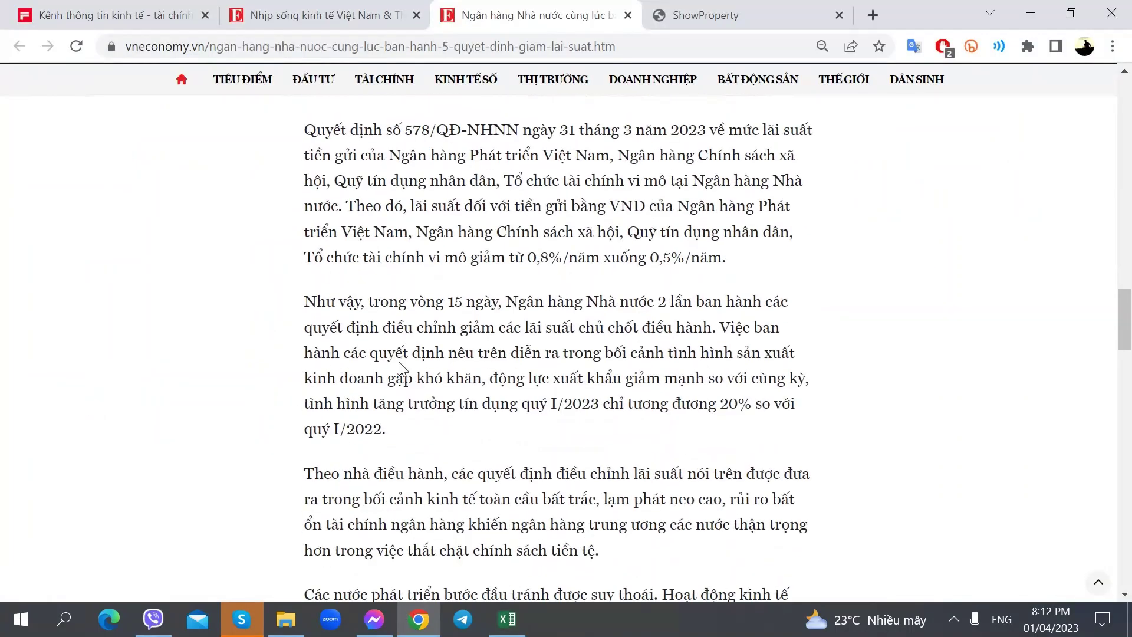
{"action": "key", "text": "alt+Tab"}
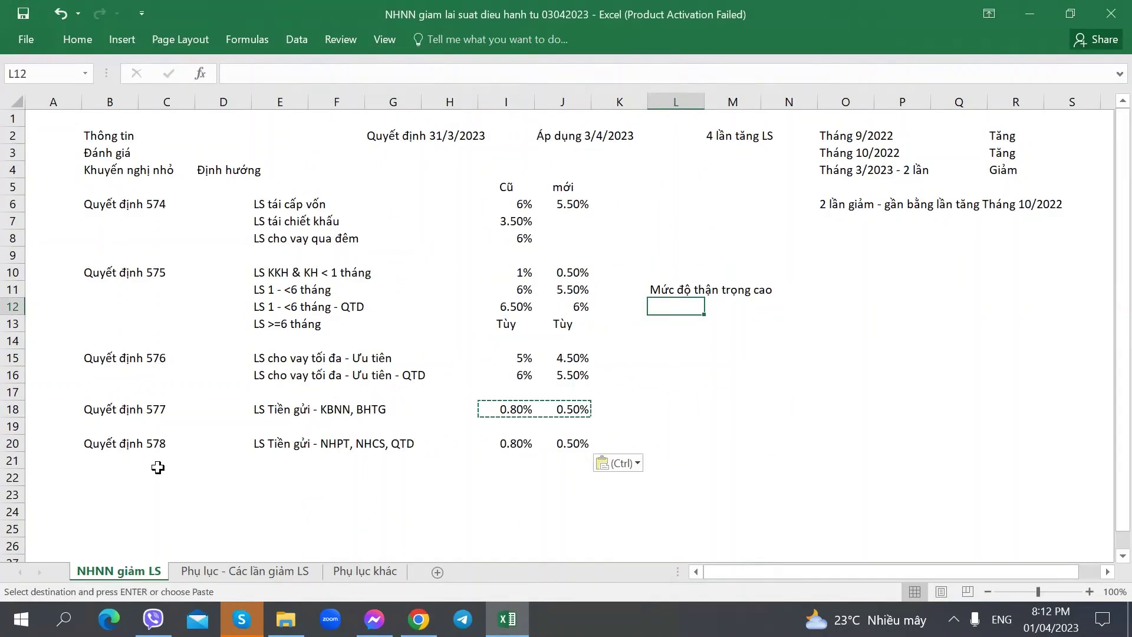
{"action": "left_click", "coordinate": [115, 487]}
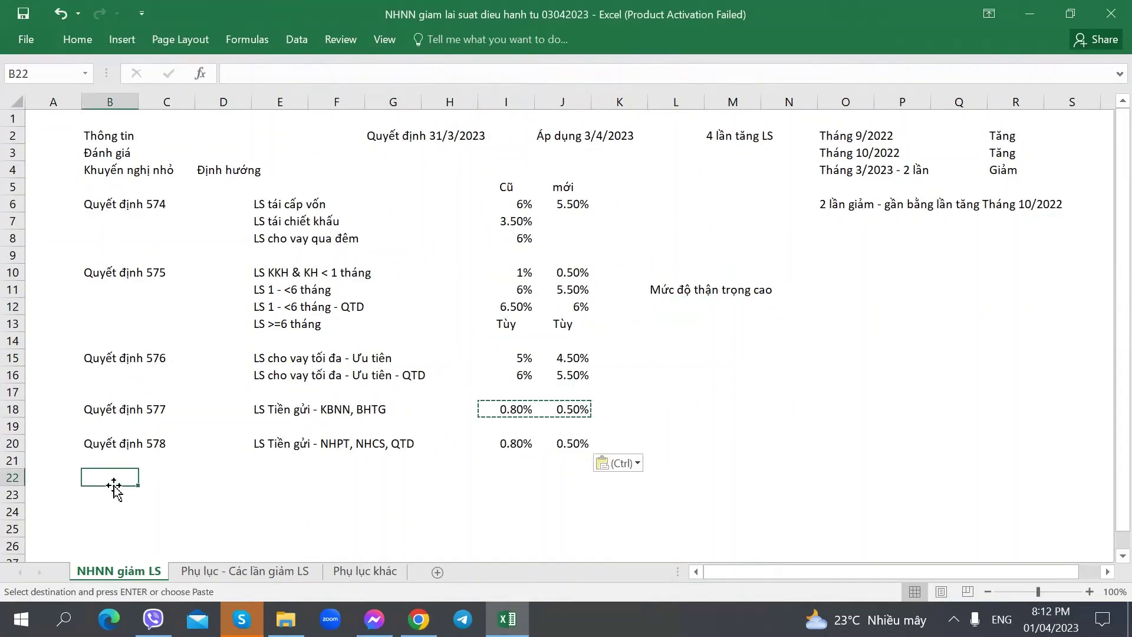
{"action": "left_click", "coordinate": [681, 289]}
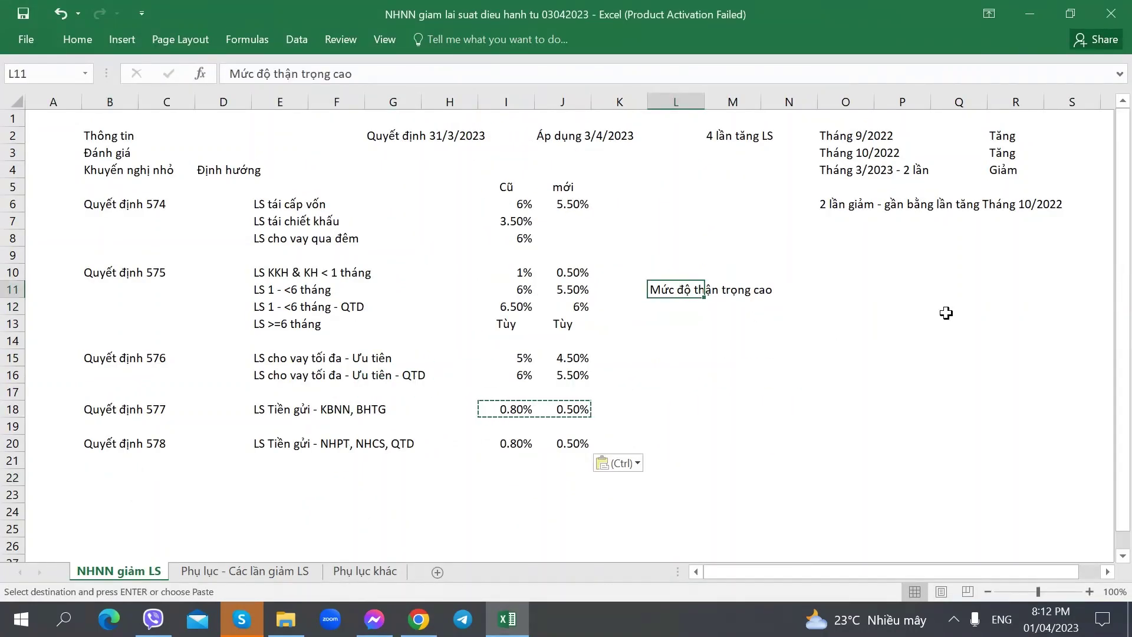
{"action": "left_click", "coordinate": [834, 288]}
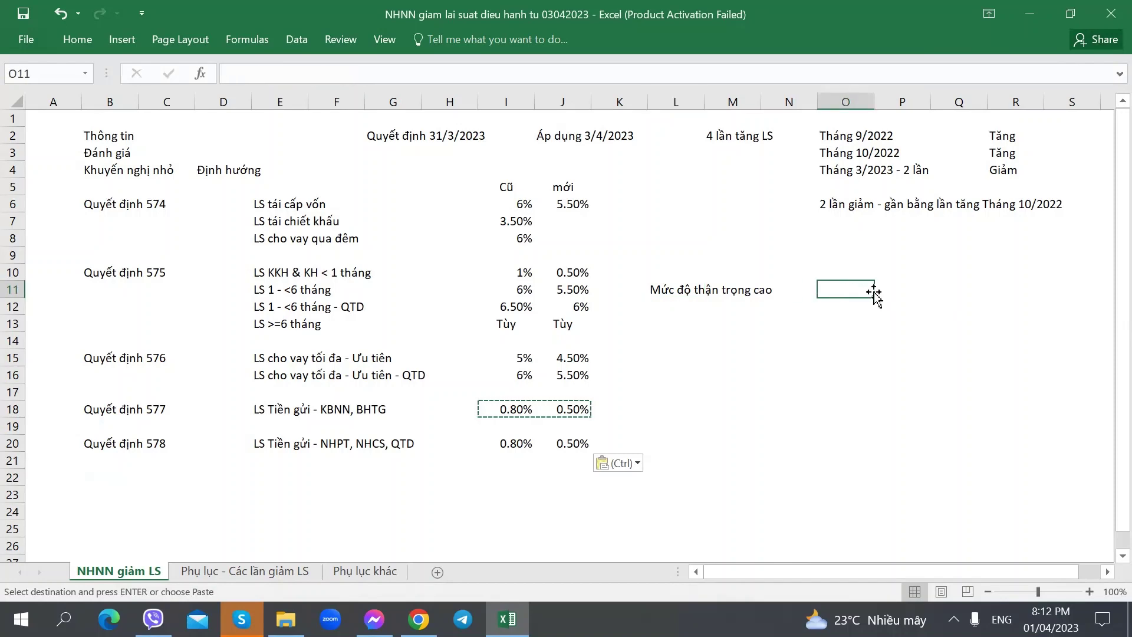
{"action": "key", "text": "alt+Tab"}
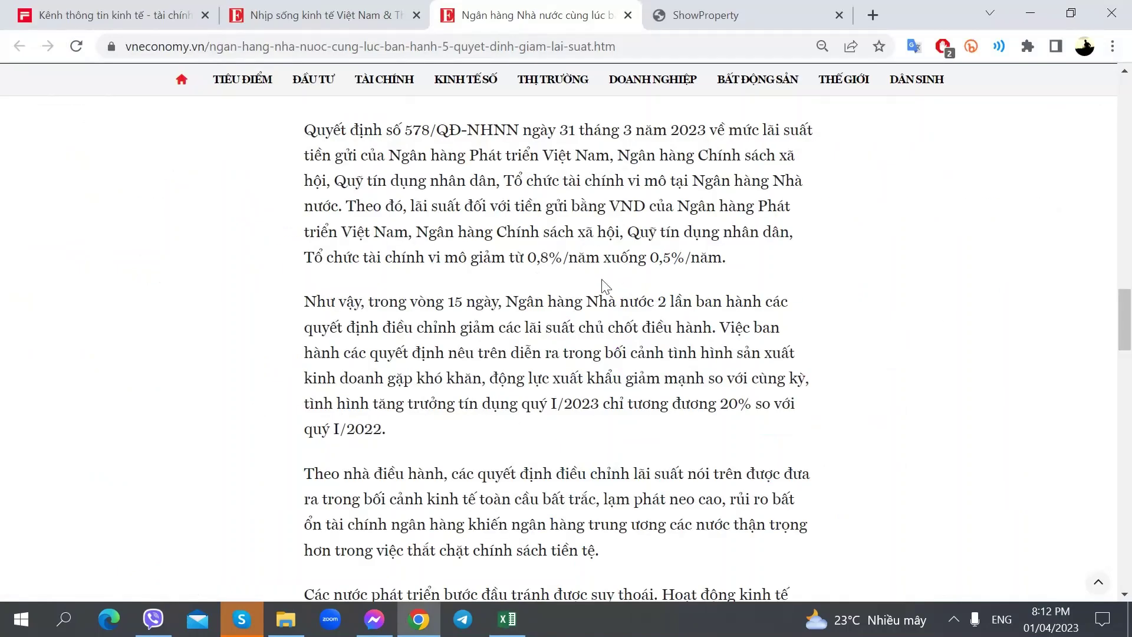
{"action": "scroll", "coordinate": [503, 298], "scroll_direction": "up", "scroll_amount": 2}
{"action": "scroll", "coordinate": [506, 296], "scroll_direction": "down", "scroll_amount": 5}
{"action": "key", "text": "alt+Tab"}
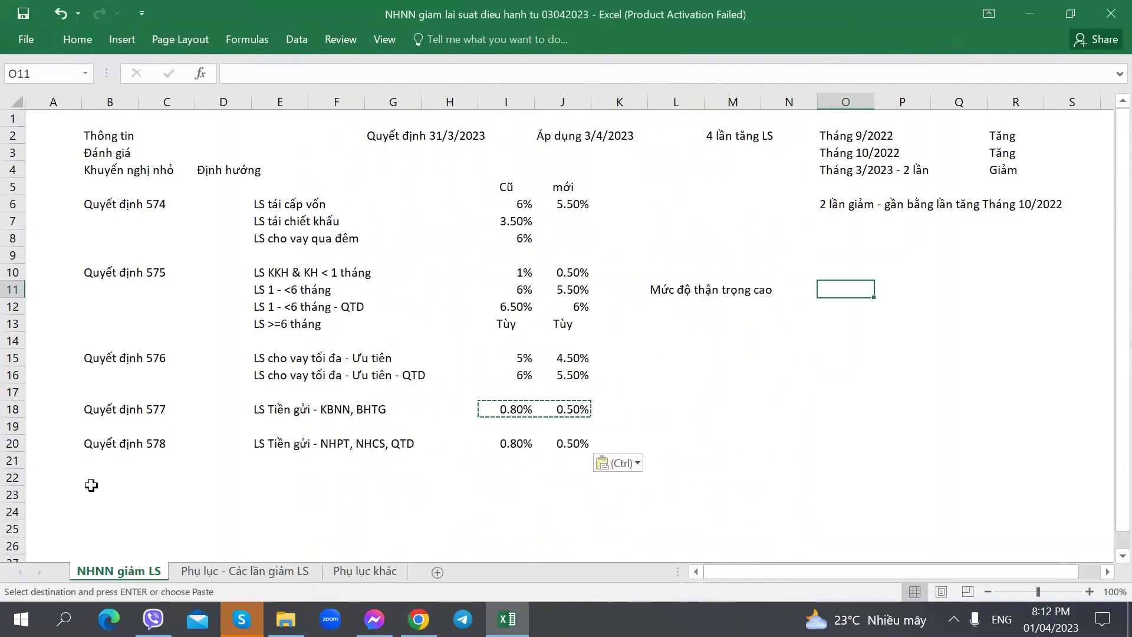
- Enter the heading "Nguyên nhân - Tại sao NHNN giảm lãi suất" in cell B23
{"action": "left_click", "coordinate": [90, 483]}
{"action": "key", "text": "Down"}
{"action": "type", "text": "Nguyê"}
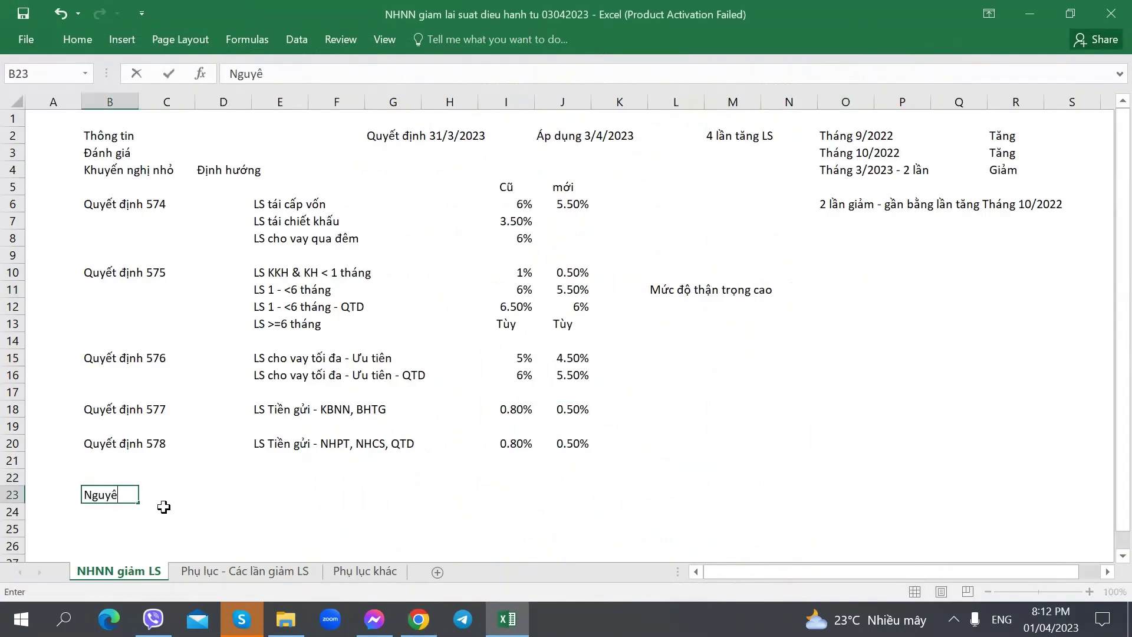
{"action": "type", "text": "n nhan - Taại sao "}
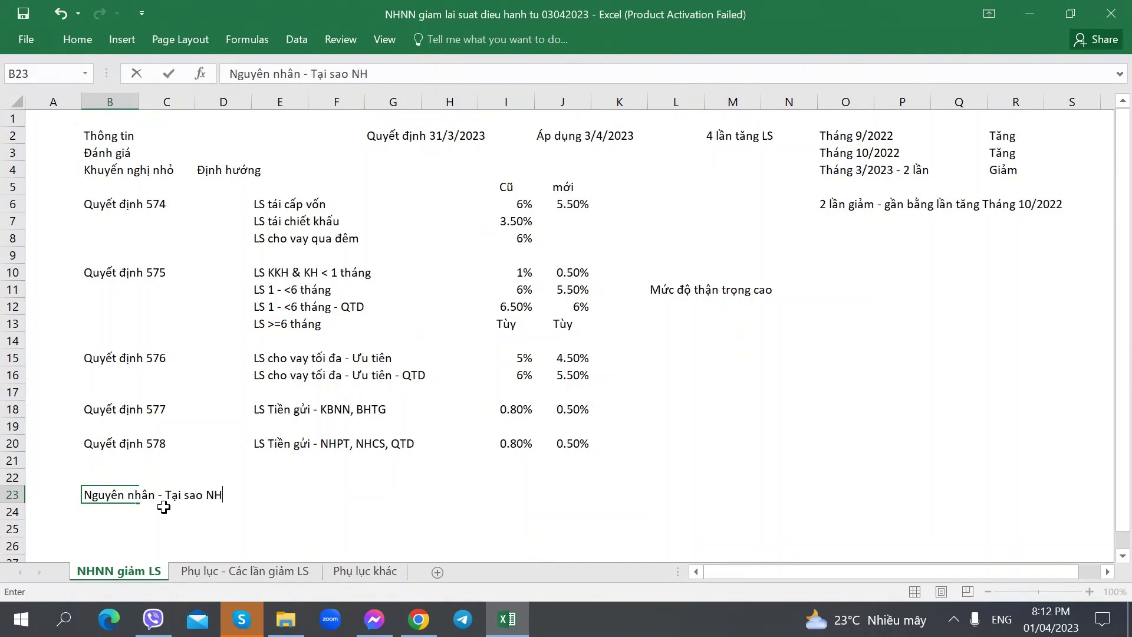
{"action": "type", "text": "NHNN giả llãi suất"}
{"action": "key", "text": "Right"}
{"action": "key", "text": "Right"}
{"action": "key", "text": "Right"}
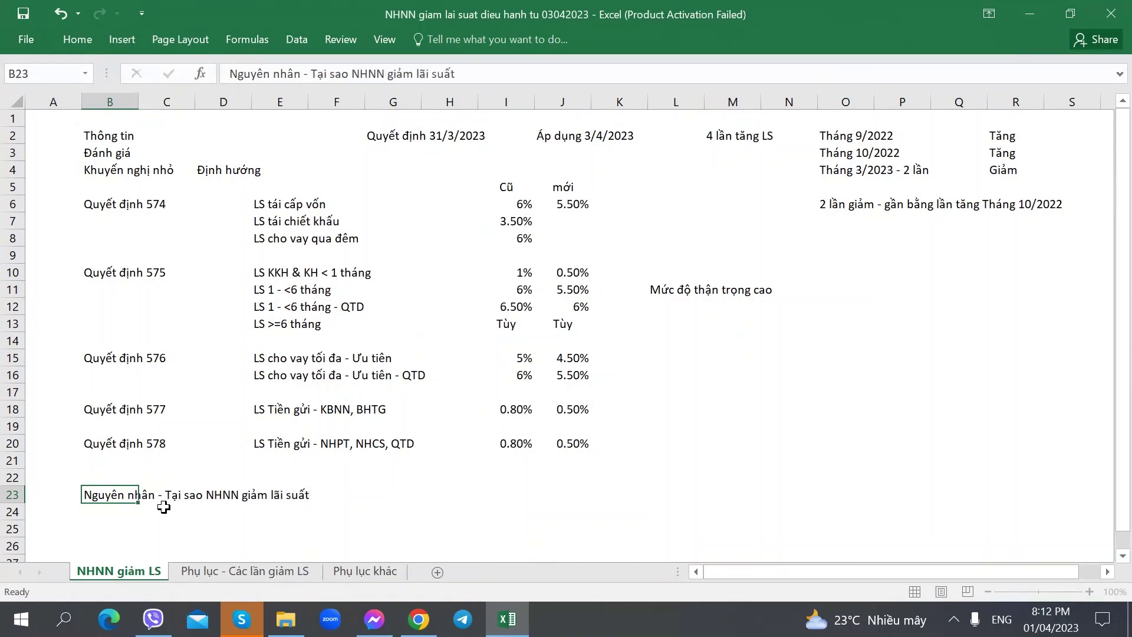
- Add "đợt này" in cell G23 beside the heading about the reasons for the rate cut
{"action": "scroll", "coordinate": [164, 507], "scroll_direction": "down", "scroll_amount": 2}
{"action": "left_click", "coordinate": [126, 441]}
{"action": "left_click", "coordinate": [376, 394]}
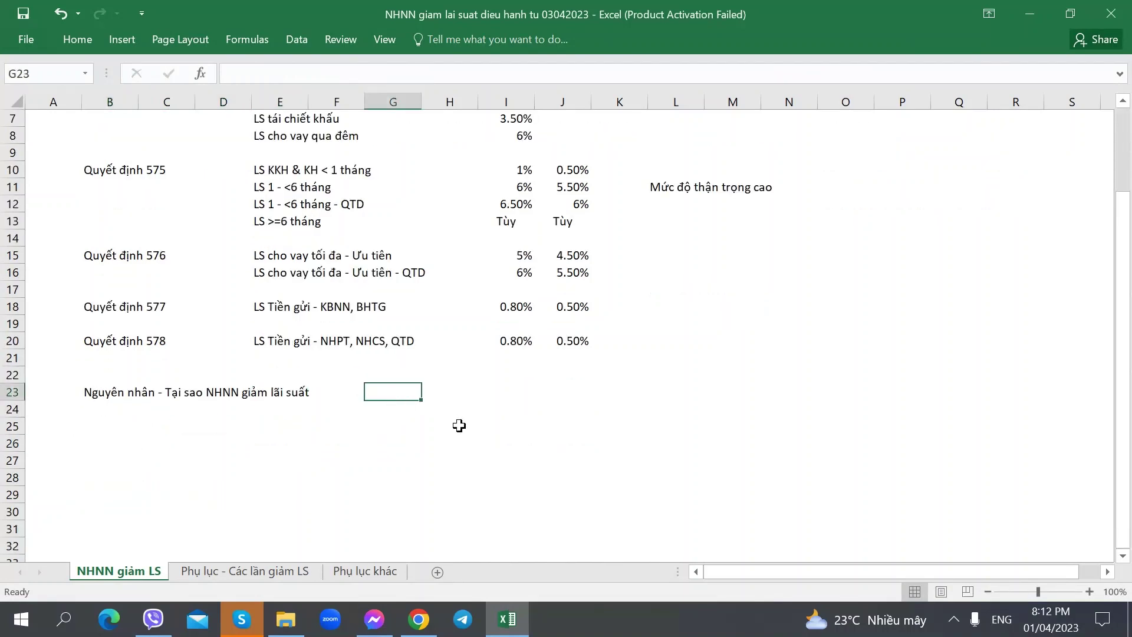
{"action": "type", "text": "đợt này"}
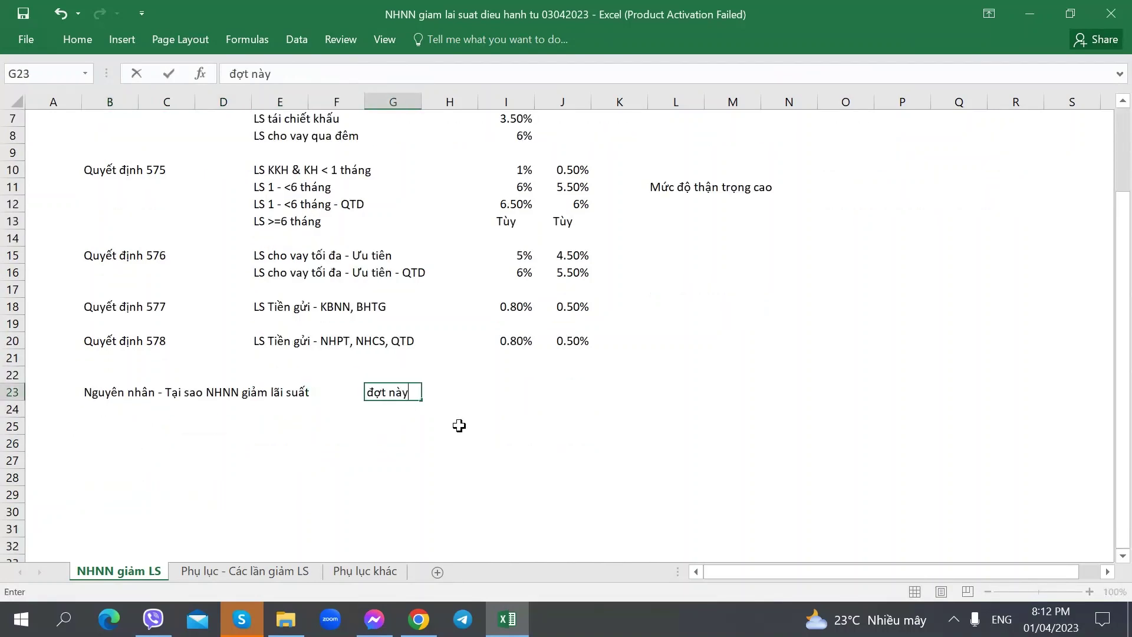
{"action": "key", "text": "Return"}
- Read the article's reasons for the rate cuts and enter "SXKD gặp nhiều khó khăn" in cell C24
{"action": "left_click", "coordinate": [170, 408]}
{"action": "key", "text": "alt+Tab"}
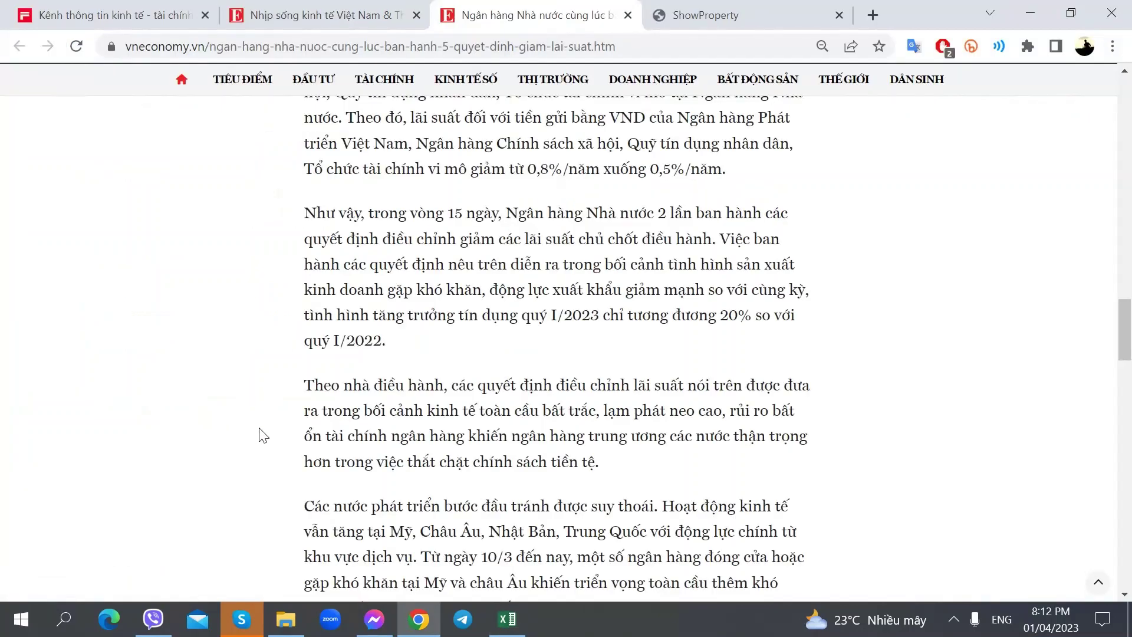
{"action": "scroll", "coordinate": [384, 348], "scroll_direction": "up", "scroll_amount": 2}
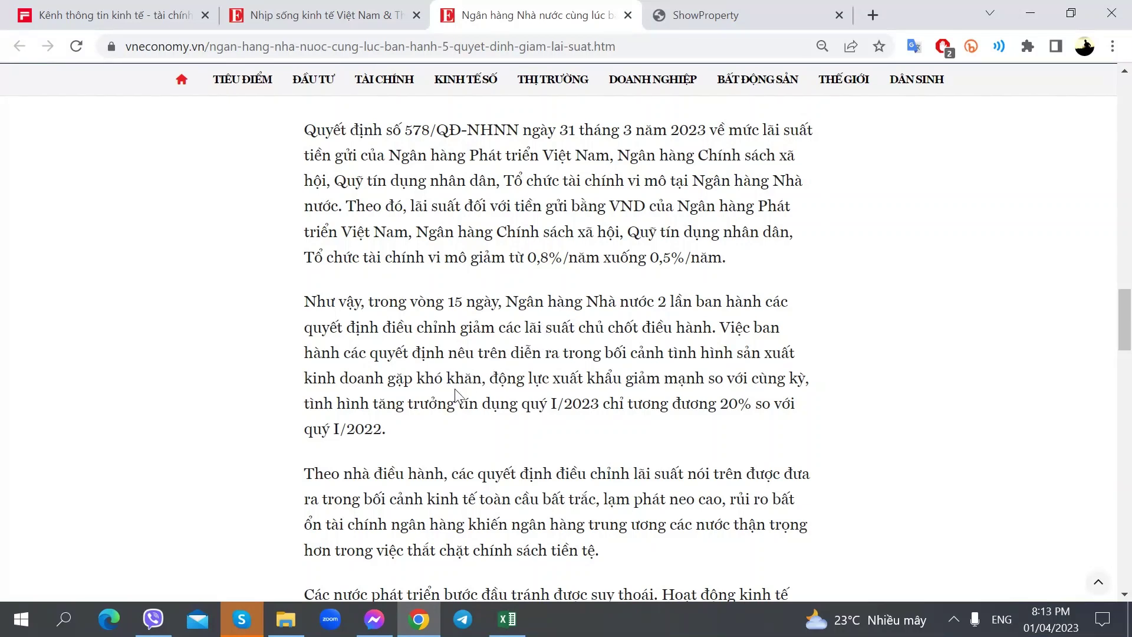
{"action": "key", "text": "alt+Tab"}
{"action": "type", "text": "SX"}
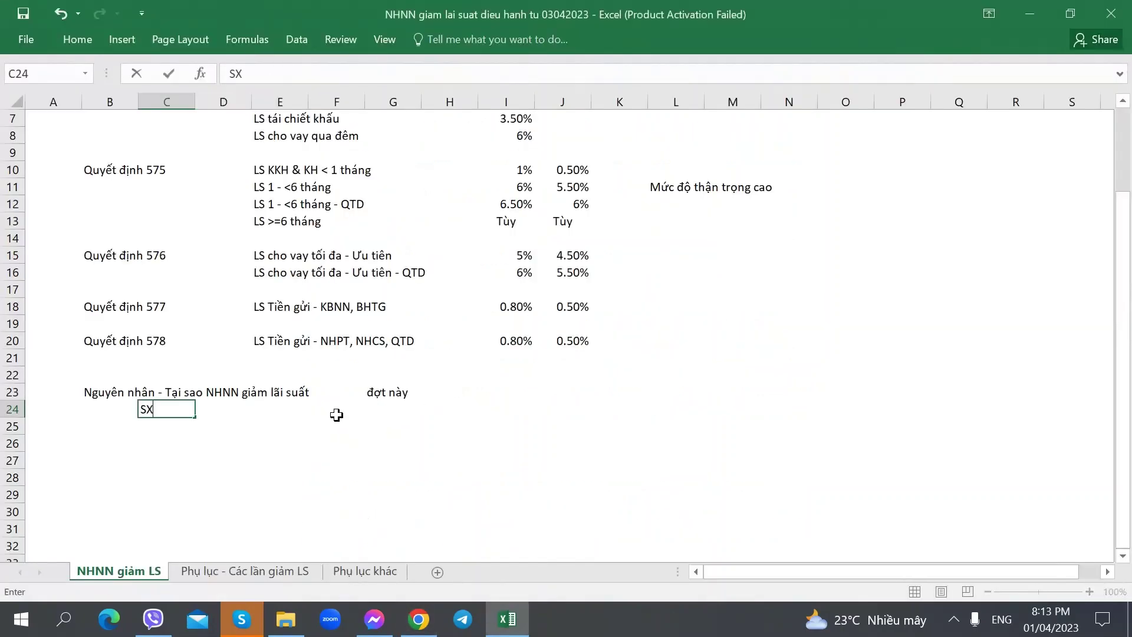
{"action": "type", "text": "KD gặp nhiều khó khăn"}
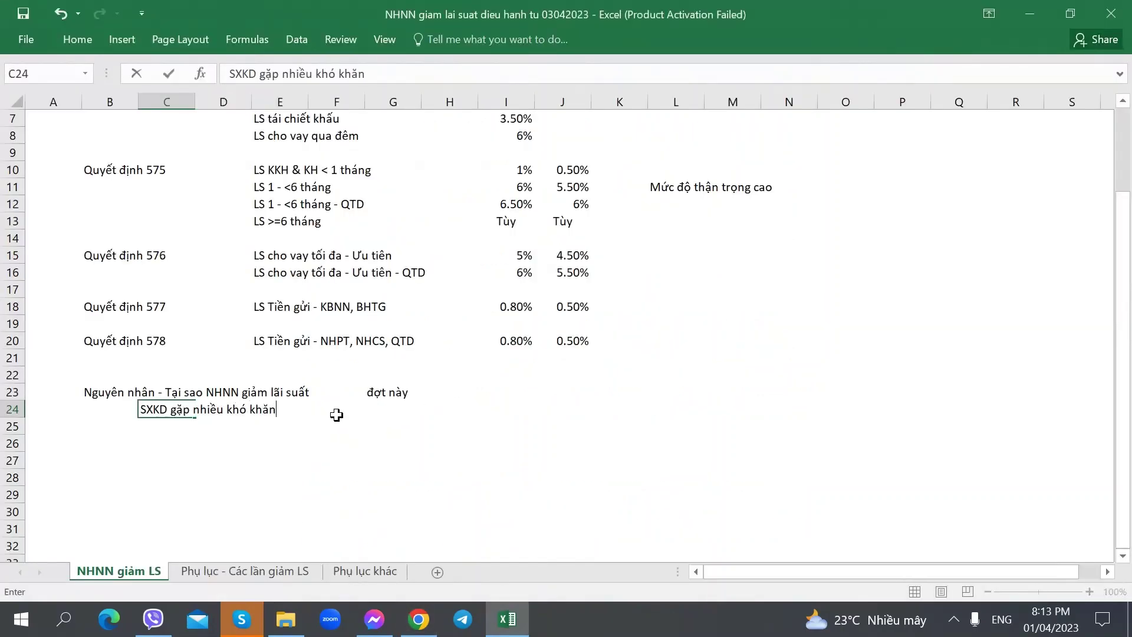
{"action": "key", "text": "alt+Tab"}
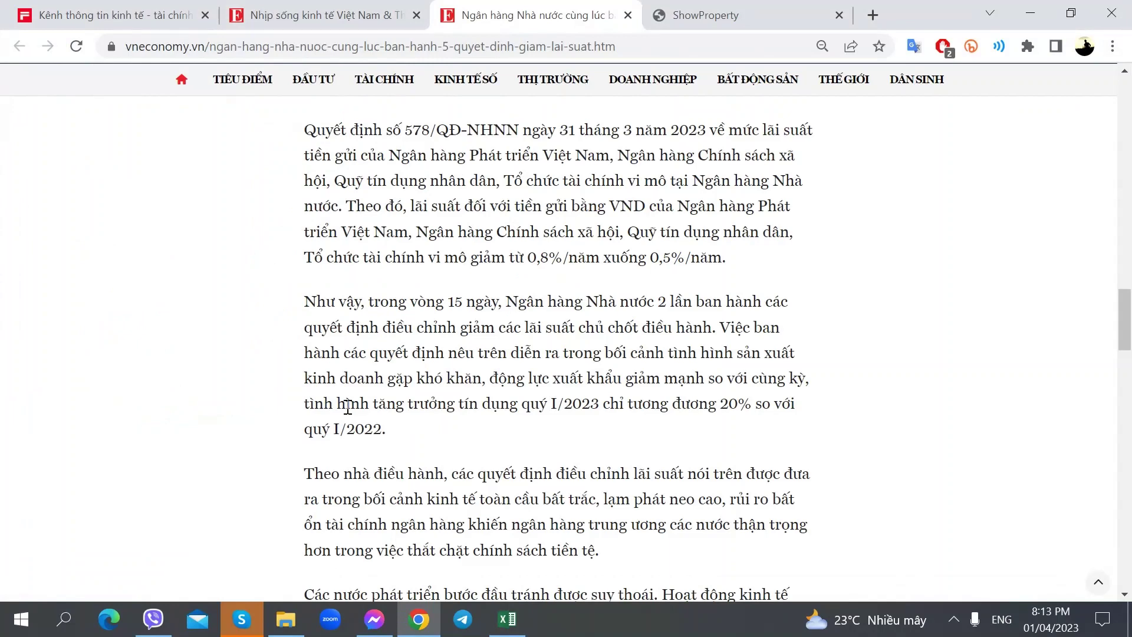
{"action": "key", "text": "alt+Tab"}
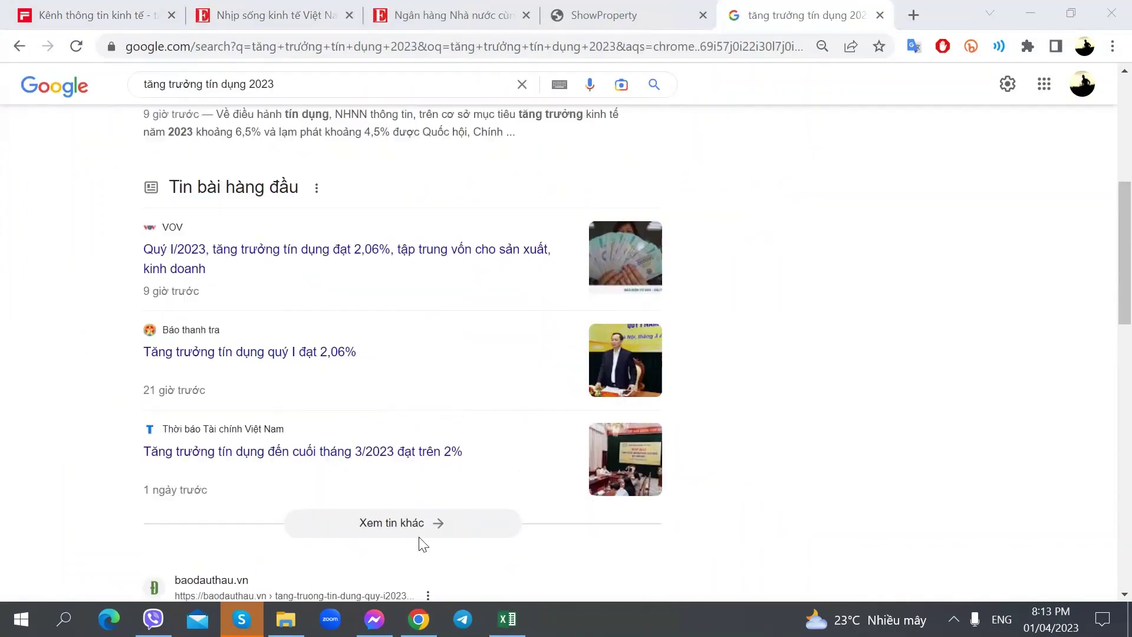
- Examine the search results for "tăng trưởng tín dụng 2023" to find the credit growth figure at the end of March 2023
{"action": "scroll", "coordinate": [394, 506], "scroll_direction": "down", "scroll_amount": 1}
{"action": "scroll", "coordinate": [273, 432], "scroll_direction": "up", "scroll_amount": 1}
{"action": "scroll", "coordinate": [274, 432], "scroll_direction": "up", "scroll_amount": 4}
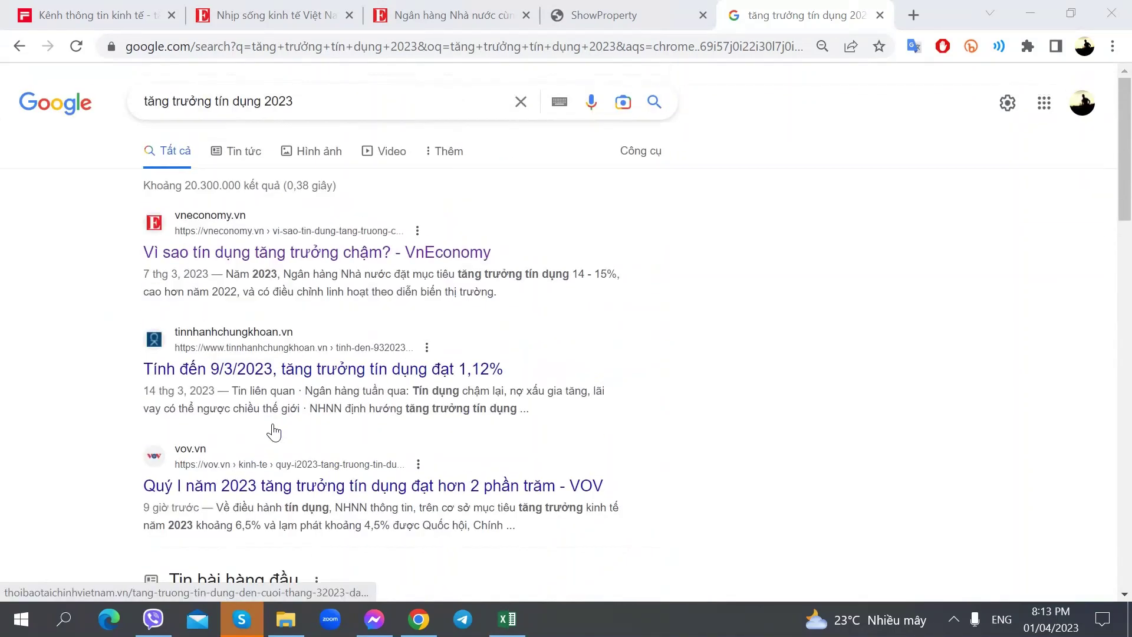
{"action": "scroll", "coordinate": [273, 430], "scroll_direction": "down", "scroll_amount": 1}
{"action": "scroll", "coordinate": [275, 391], "scroll_direction": "down", "scroll_amount": 1}
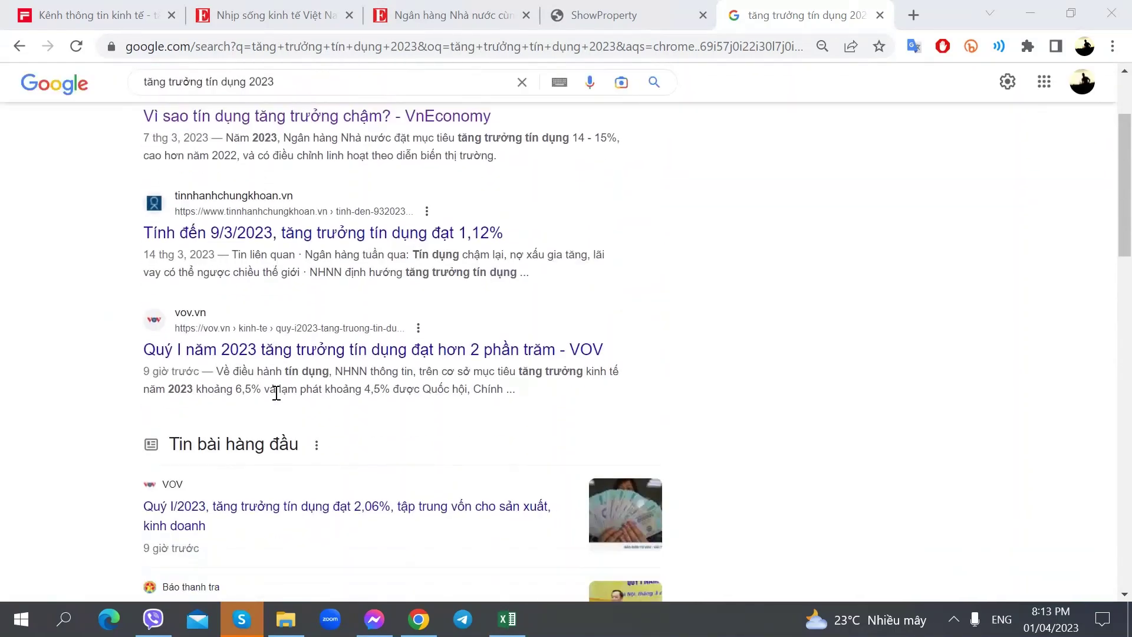
{"action": "scroll", "coordinate": [274, 342], "scroll_direction": "up", "scroll_amount": 1}
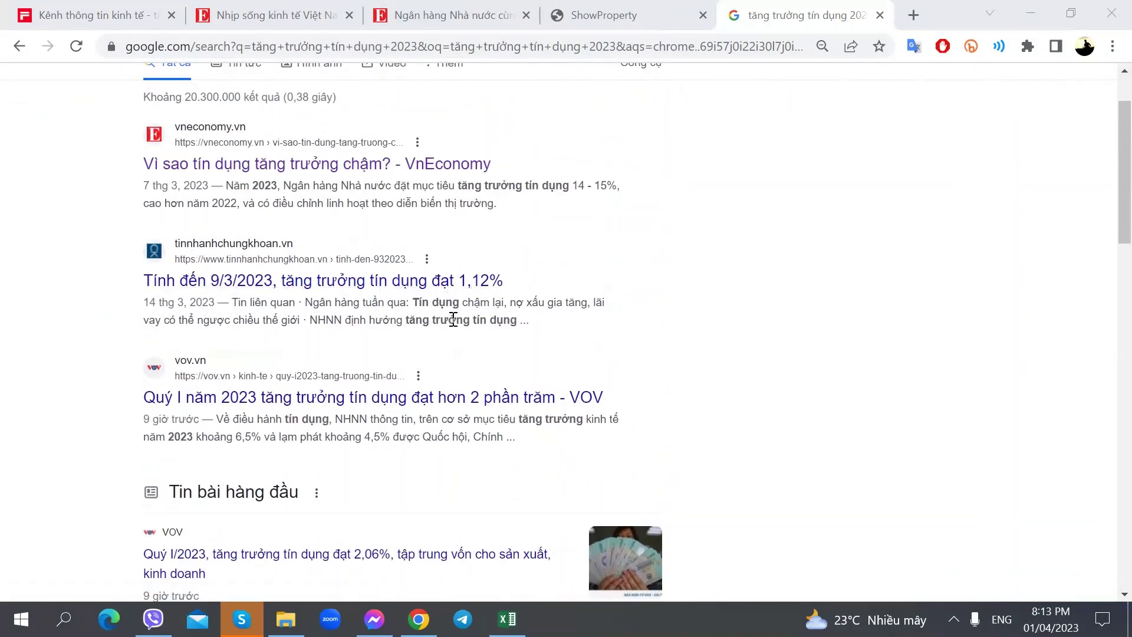
{"action": "scroll", "coordinate": [445, 330], "scroll_direction": "down", "scroll_amount": 3}
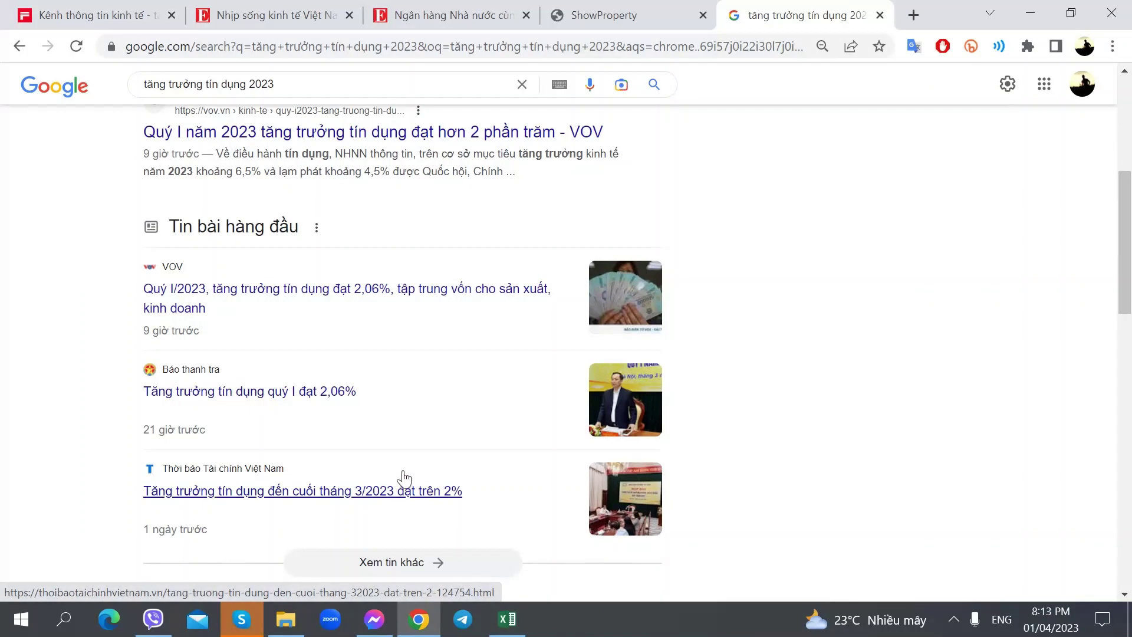
- Return to the interest rate workbook and enter "Tăng trưởng Tín dụng cuối tháng 3/2023" in cell I24
{"action": "left_click", "coordinate": [508, 620]}
{"action": "left_click", "coordinate": [507, 620]}
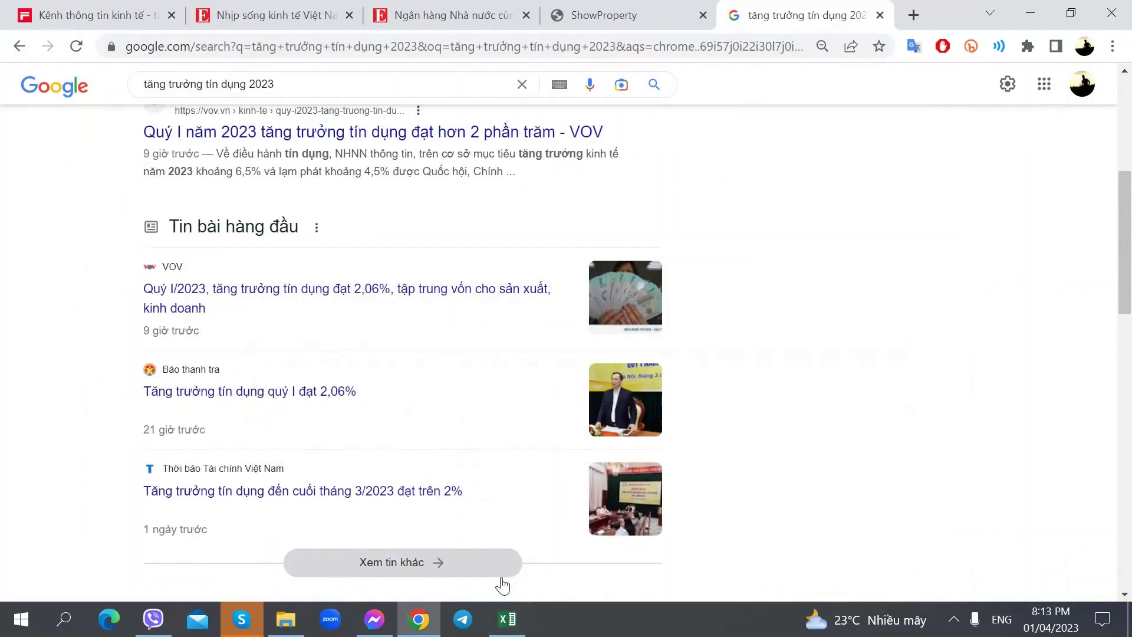
{"action": "left_click", "coordinate": [507, 619]}
{"action": "left_click", "coordinate": [381, 411]}
{"action": "left_click", "coordinate": [495, 411]}
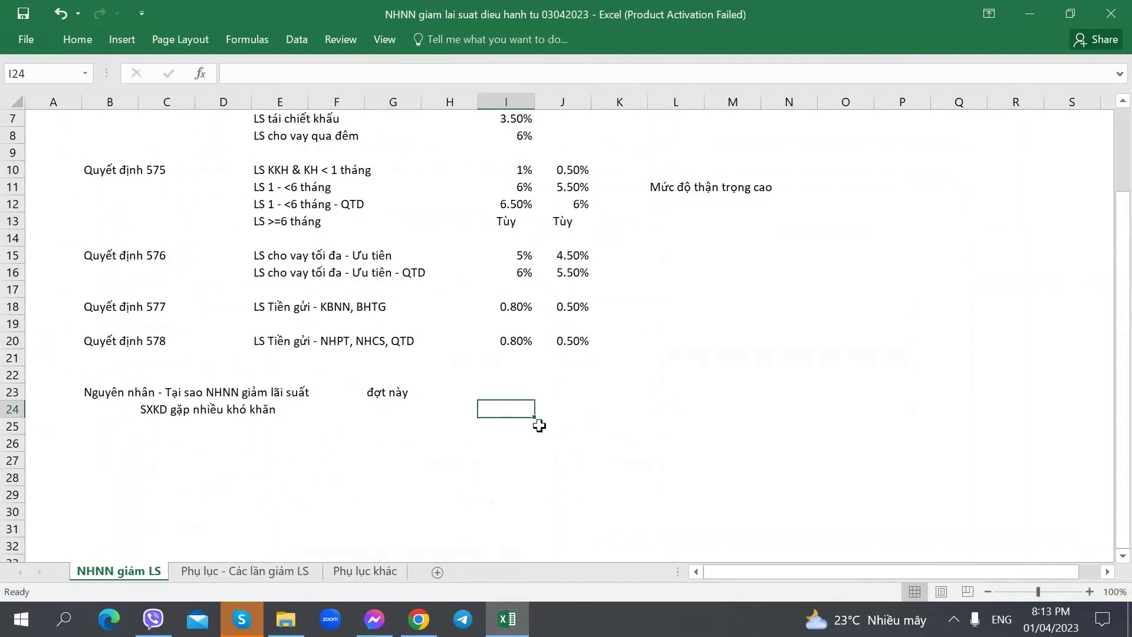
{"action": "type", "text": "Tăng truowrng "}
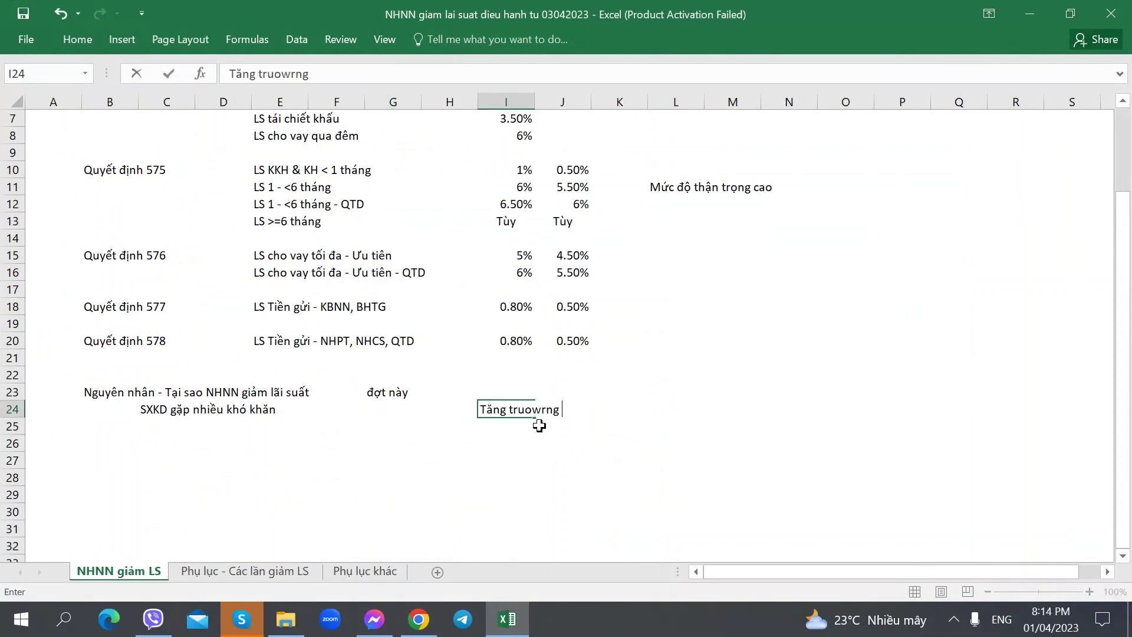
{"action": "type", "text": "g "}
{"action": "type", "text": "Tín dụng cuôi thán"}
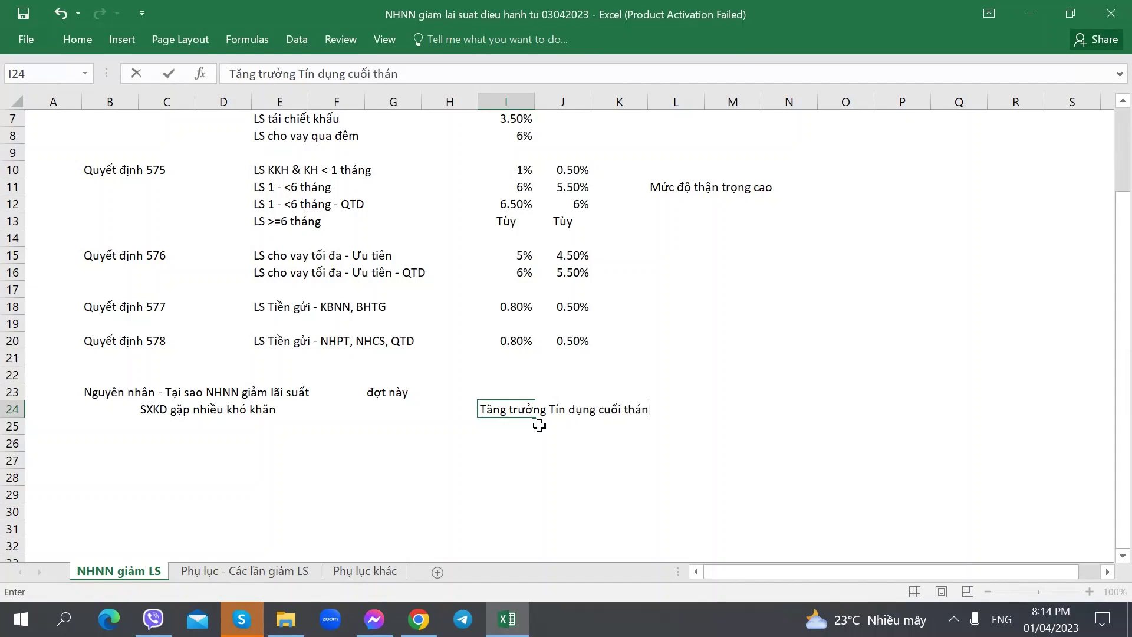
{"action": "type", "text": "g 3/2023"}
- Check the credit growth headline in the search results and enter ">2% - Rất chậm" in cell M24
{"action": "key", "text": "Right"}
{"action": "key", "text": "Right"}
{"action": "key", "text": "Right"}
{"action": "key", "text": "Right"}
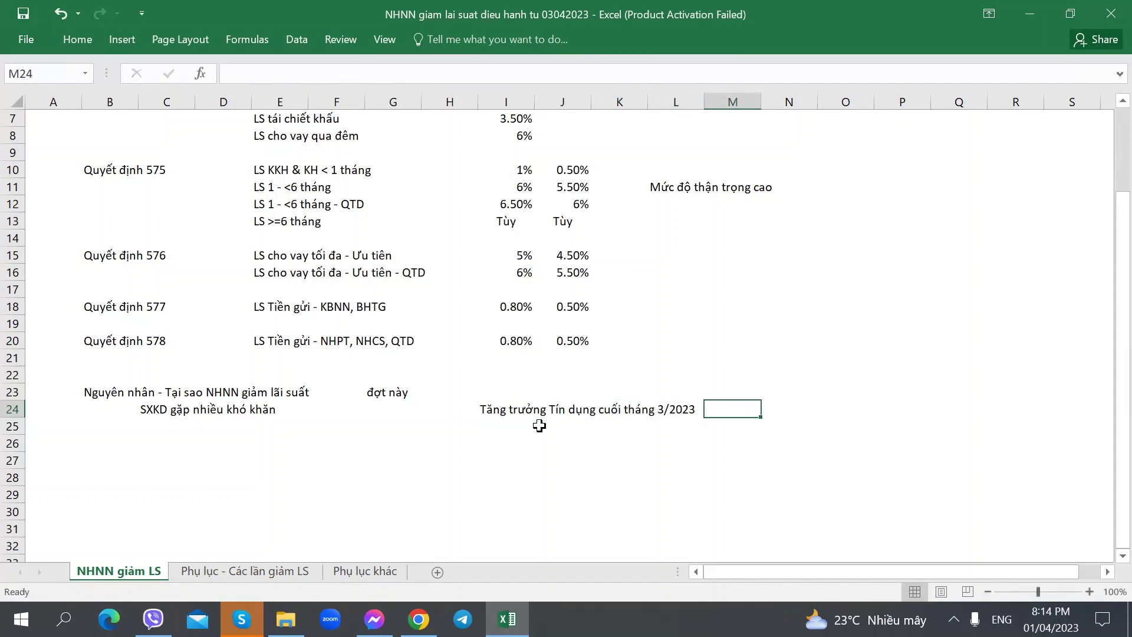
{"action": "key", "text": "alt+Tab"}
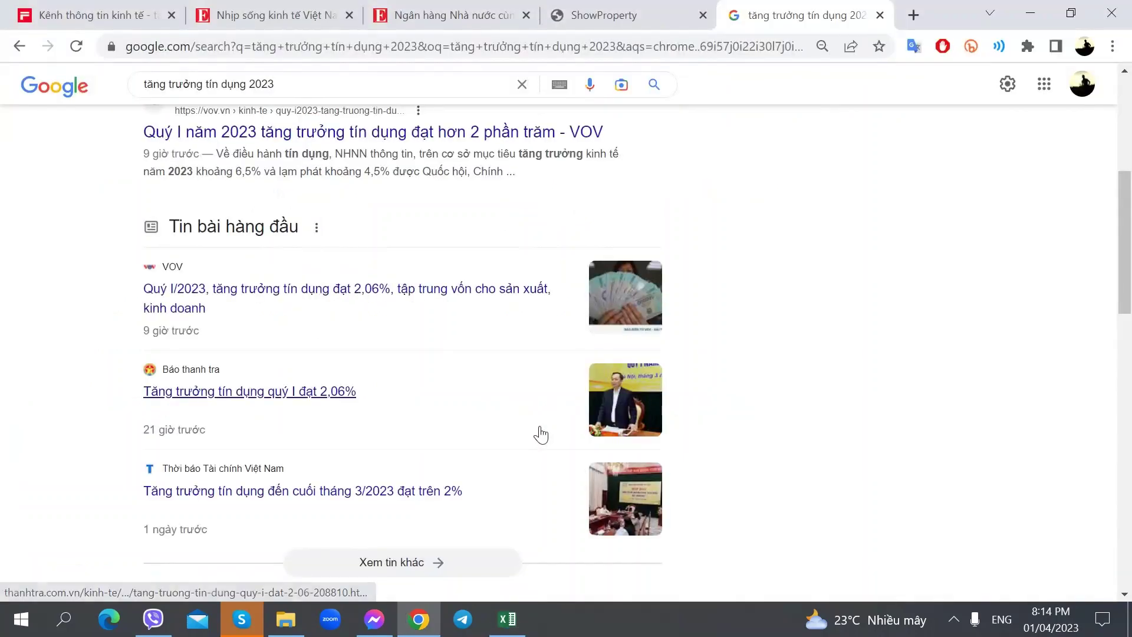
{"action": "key", "text": "alt+Tab"}
{"action": "type", "text": ">2"}
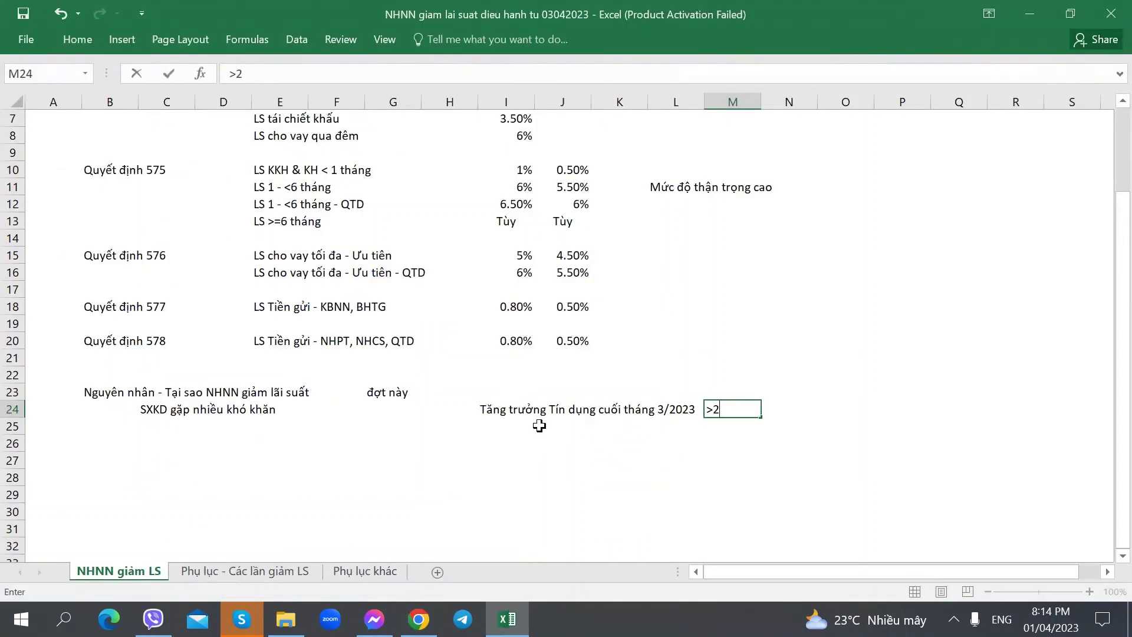
{"action": "type", "text": "% - Ra"}
{"action": "type", "text": "t chậm"}
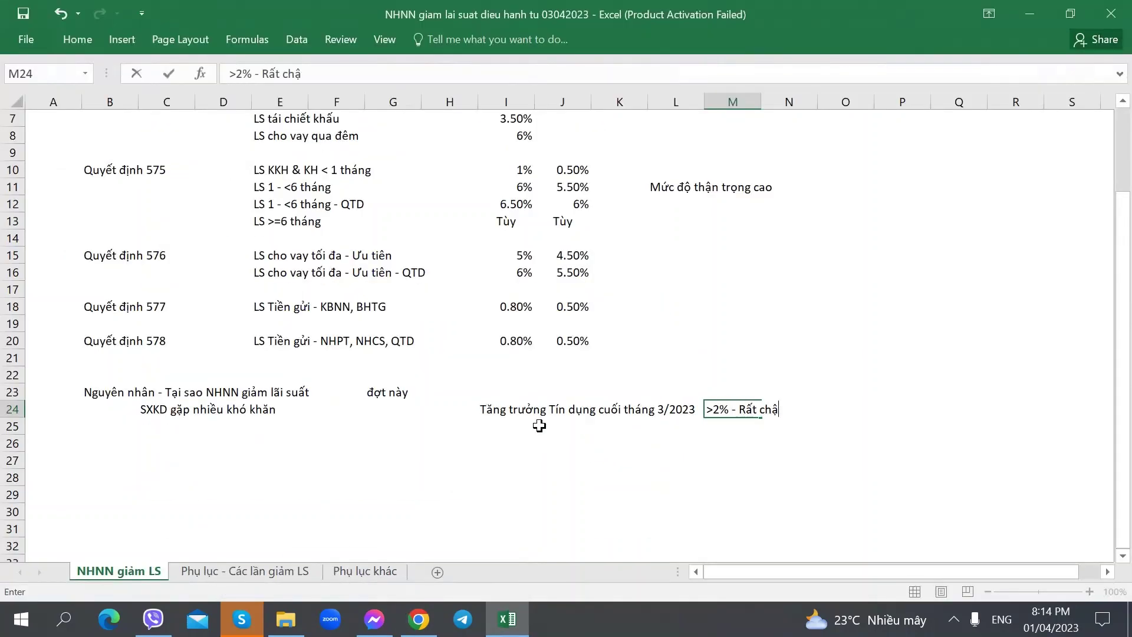
- Search for "kế hoạch tăng trưởng tín dụng 2023" and enter "Kế hoạch 2023 - Đạt 14-15%" in cell P24
{"action": "key", "text": "Right"}
{"action": "key", "text": "Right"}
{"action": "key", "text": "Right"}
{"action": "key", "text": "alt+Tab"}
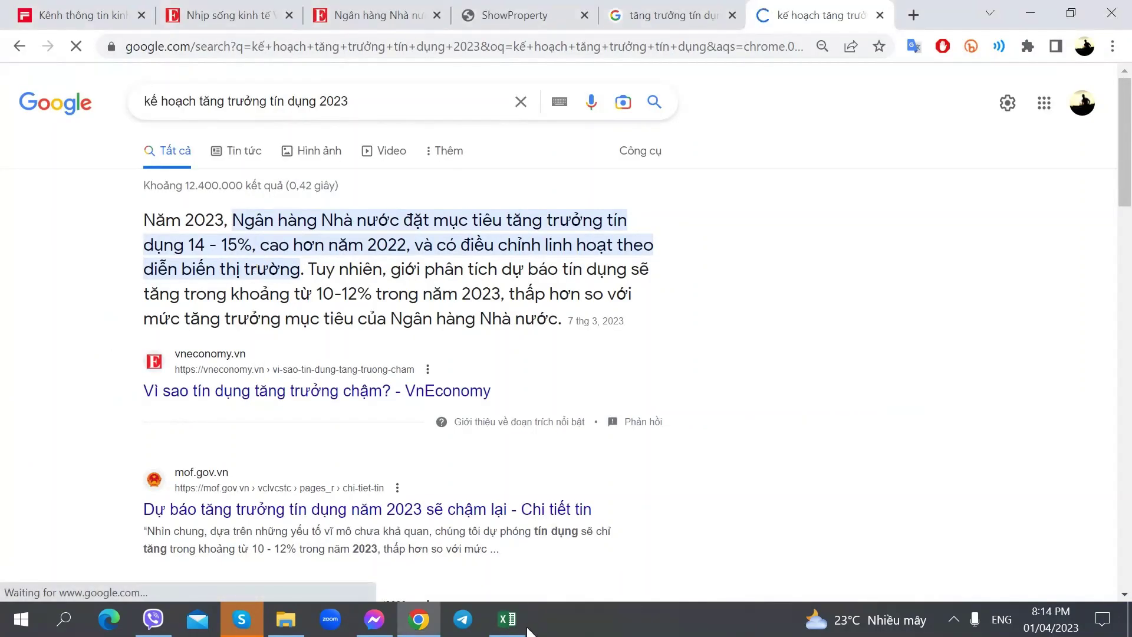
{"action": "left_click", "coordinate": [507, 619]}
{"action": "type", "text": "K"}
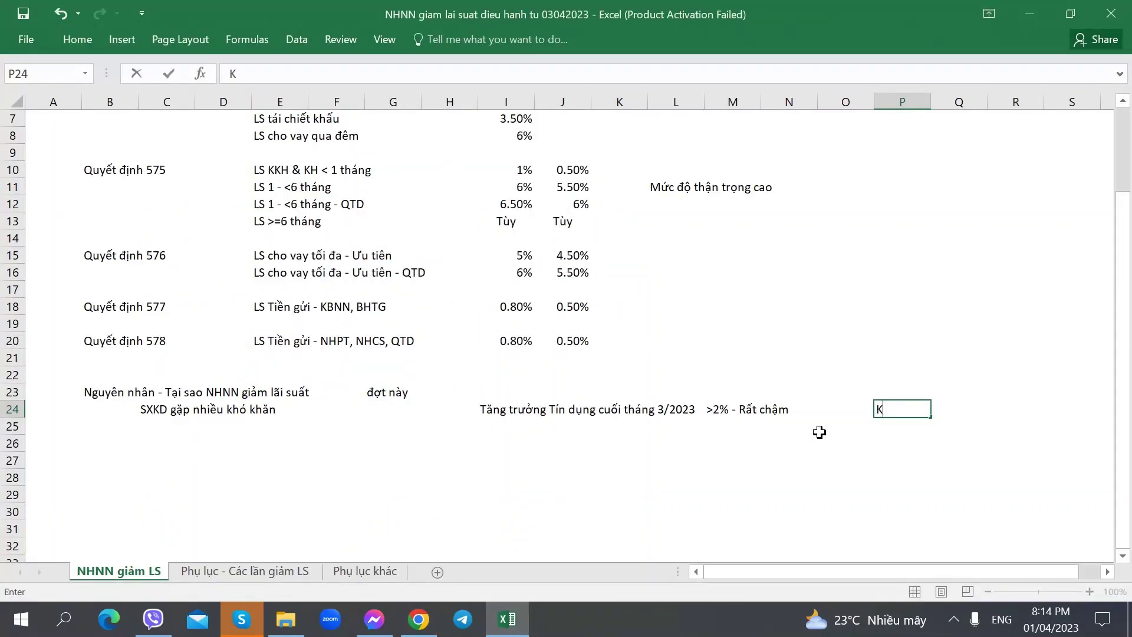
{"action": "type", "text": "êế hoạch"}
{"action": "key", "text": "BackSpace"}
{"action": "key", "text": "BackSpace"}
{"action": "key", "text": "BackSpace"}
{"action": "key", "text": "BackSpace"}
{"action": "key", "text": "BackSpace"}
{"action": "key", "text": "BackSpace"}
{"action": "type", "text": "hoạch 2023 -"}
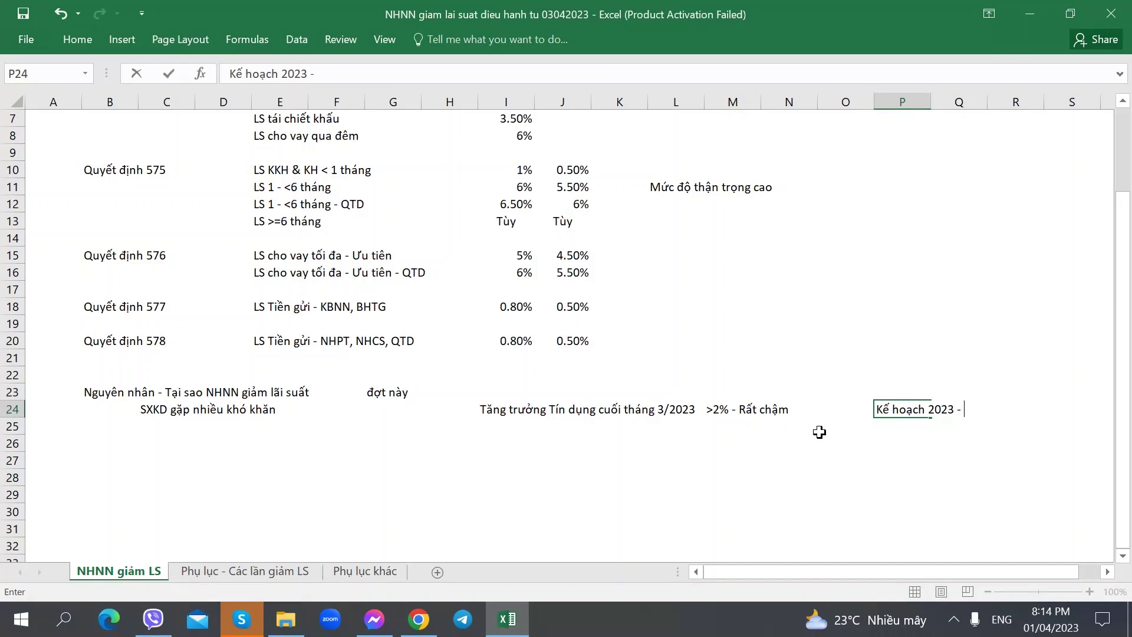
{"action": "type", "text": " Đạt 14-15%"}
{"action": "key", "text": "Return"}
- Check the analysts' 2023 credit growth forecast in the search result and enter "Có thể đạt 10-12%" in cell Q25
{"action": "key", "text": "Right"}
{"action": "key", "text": "Right"}
{"action": "key", "text": "Right"}
{"action": "key", "text": "Right"}
{"action": "key", "text": "Right"}
{"action": "key", "text": "Right"}
{"action": "key", "text": "Right"}
{"action": "key", "text": "Right"}
{"action": "key", "text": "Right"}
{"action": "key", "text": "Left"}
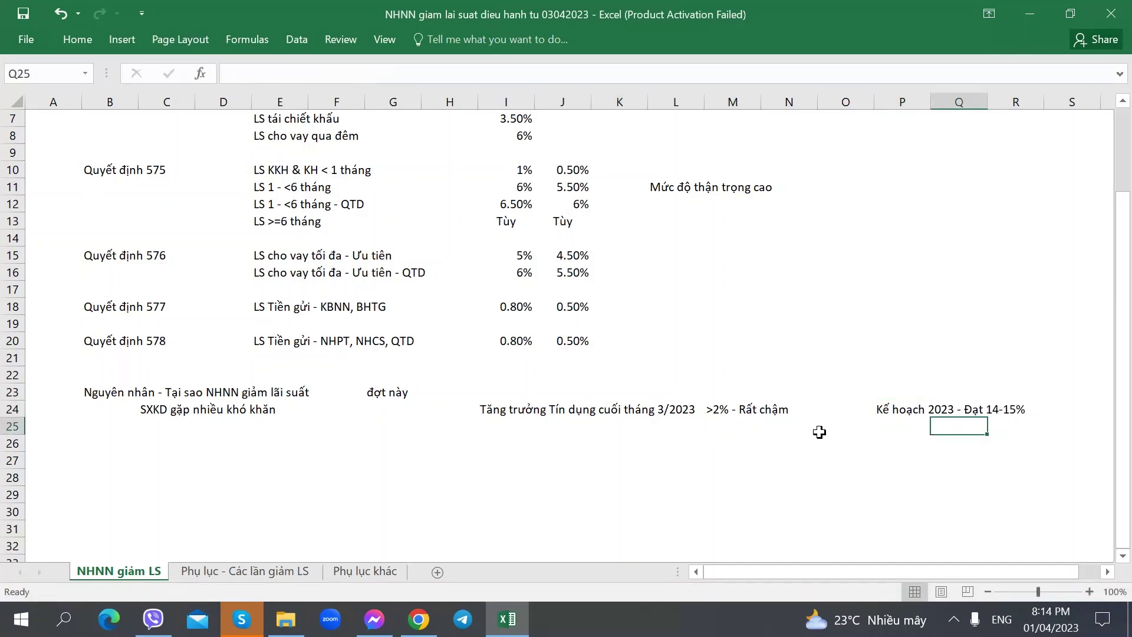
{"action": "key", "text": "alt+Tab"}
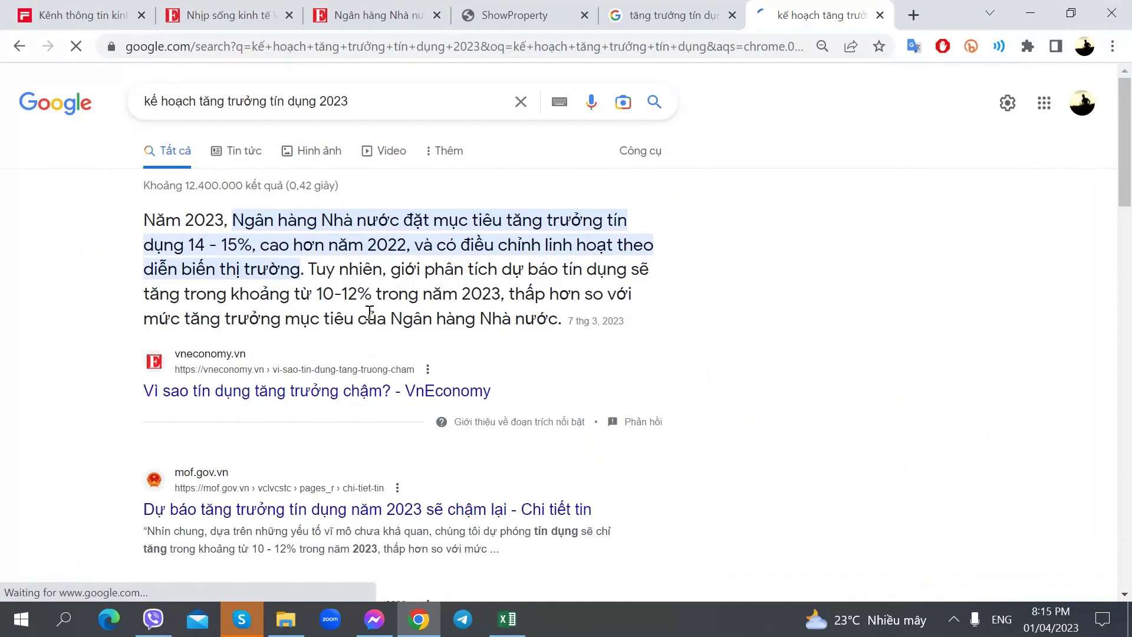
{"action": "key", "text": "alt+Tab"}
{"action": "type", "text": "Có thể đạt 10-12%"}
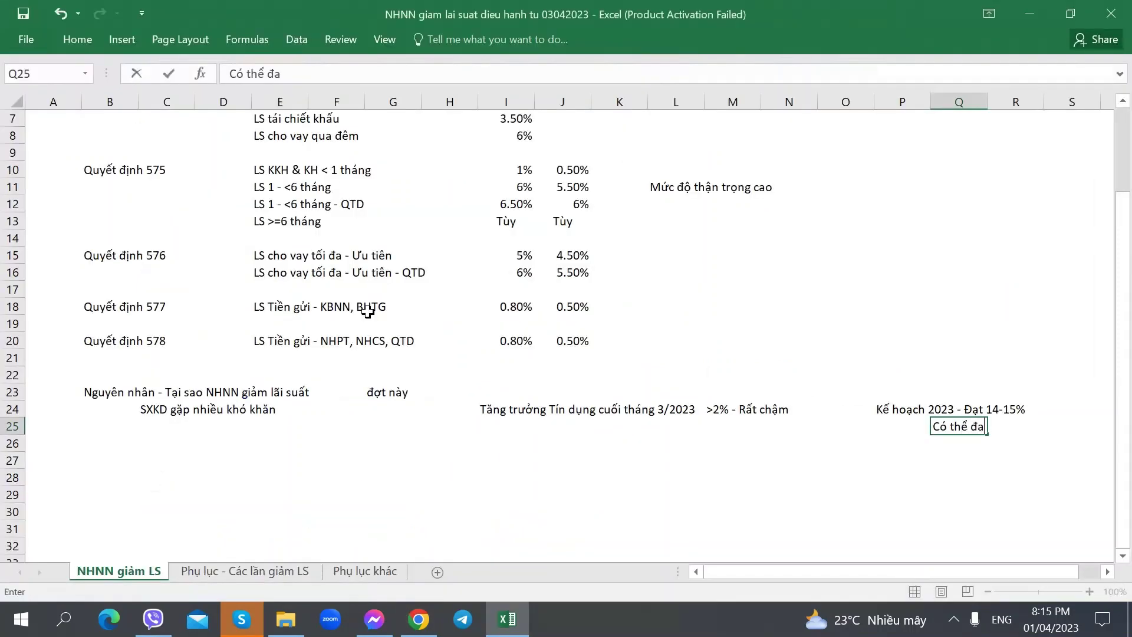
{"action": "key", "text": "Return"}
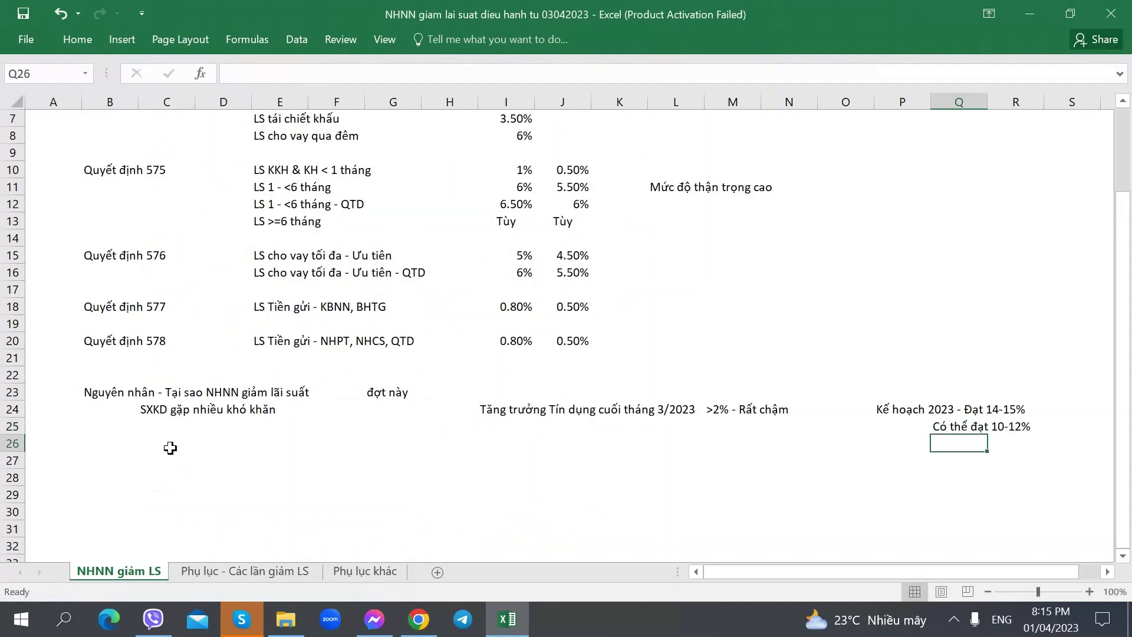
- Reread the VnEconomy article's paragraph on the reasons for the cuts and enter "XK giảm mạnh" in cell C25
{"action": "left_click", "coordinate": [208, 432]}
{"action": "key", "text": "alt+Tab"}
{"action": "left_click", "coordinate": [507, 15]}
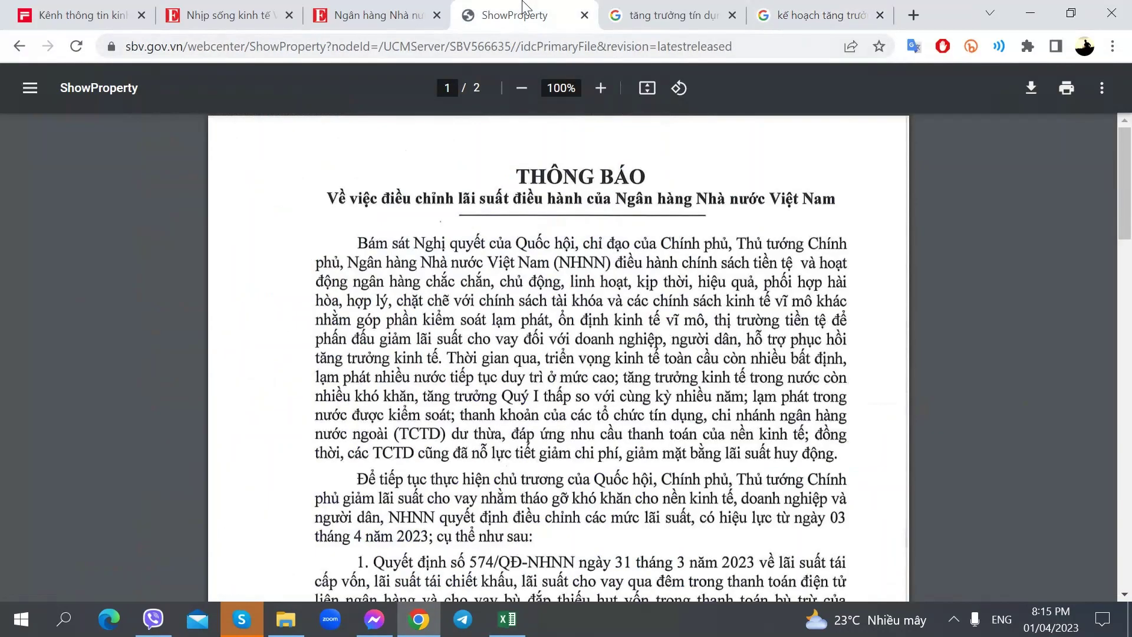
{"action": "left_click", "coordinate": [407, 14]}
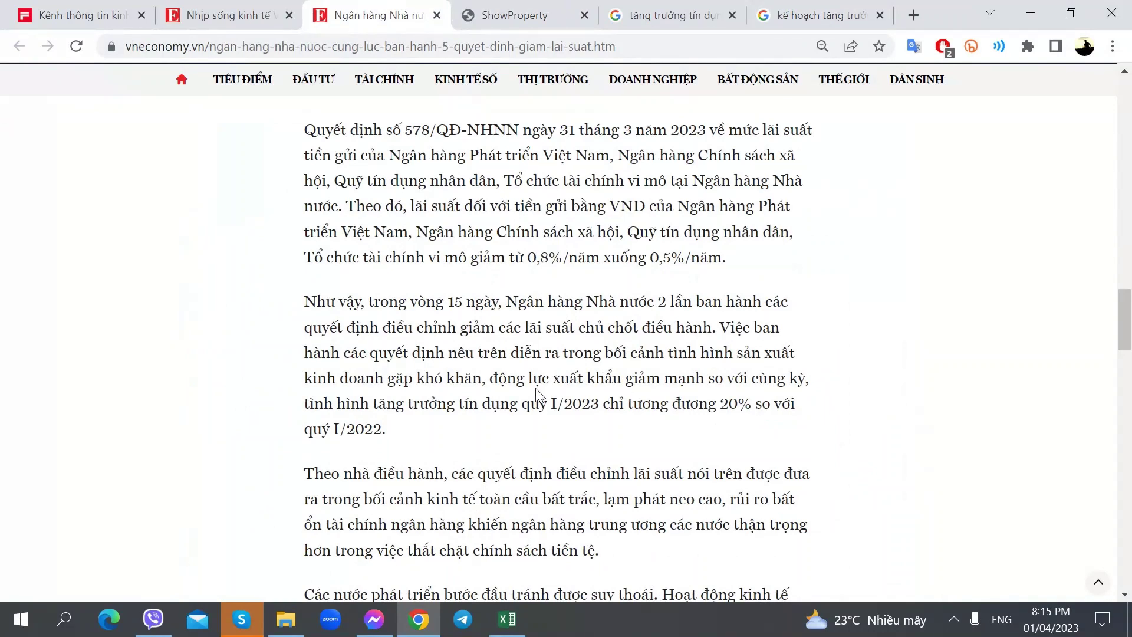
{"action": "key", "text": "alt+Tab"}
{"action": "left_click", "coordinate": [162, 430]}
{"action": "type", "text": "Đo"}
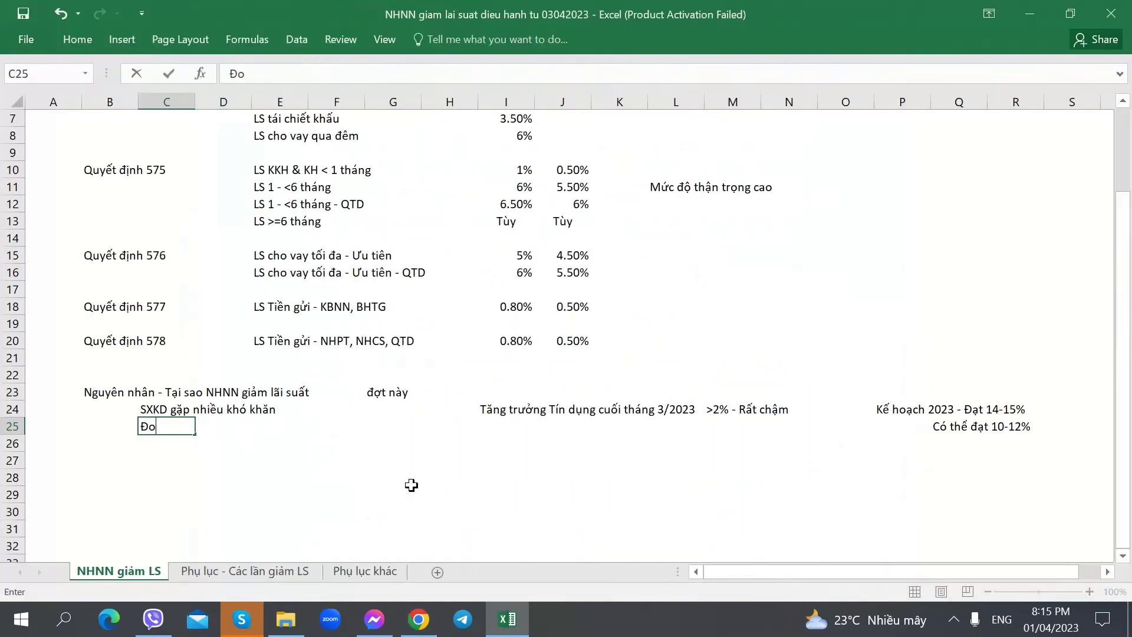
{"action": "key", "text": "BackSpace"}
{"action": "key", "text": "BackSpace"}
{"action": "key", "text": "BackSpace"}
{"action": "type", "text": "XK giảm mạnh"}
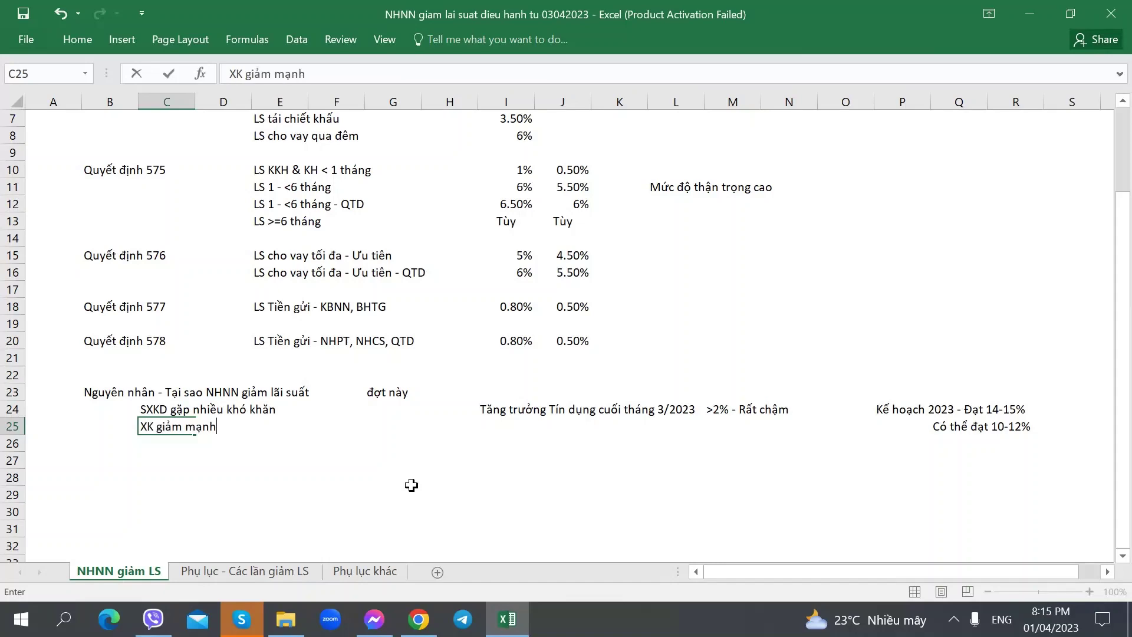
- Compare the cumulative exports and year-on-year changes for 02/2023 and 02/2022 on the Tổng sheet of the XNK workbook
{"action": "key", "text": "Right"}
{"action": "key", "text": "Right"}
{"action": "key", "text": "Right"}
{"action": "key", "text": "alt+Tab"}
{"action": "key", "text": "alt+Tab"}
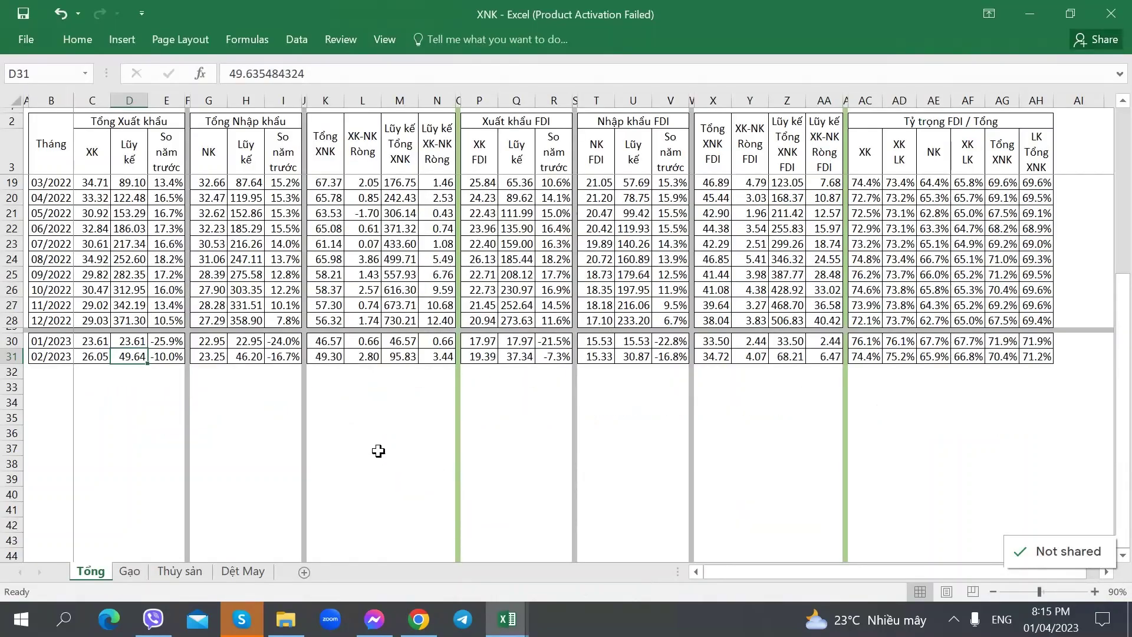
{"action": "left_click", "coordinate": [246, 401]}
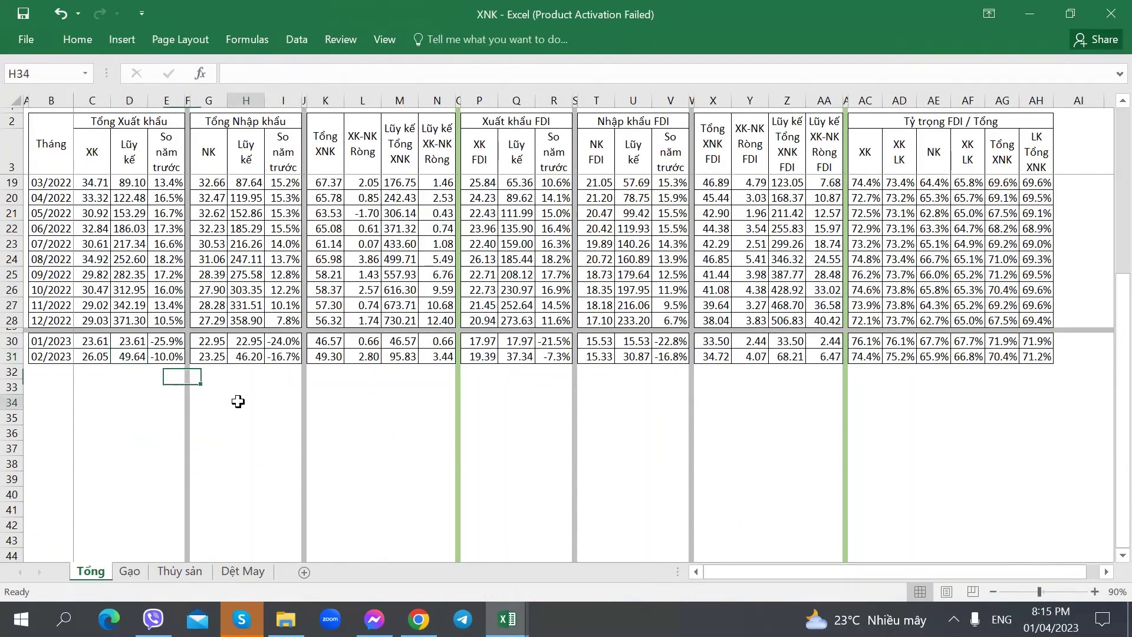
{"action": "scroll", "coordinate": [253, 398], "scroll_direction": "up", "scroll_amount": 2}
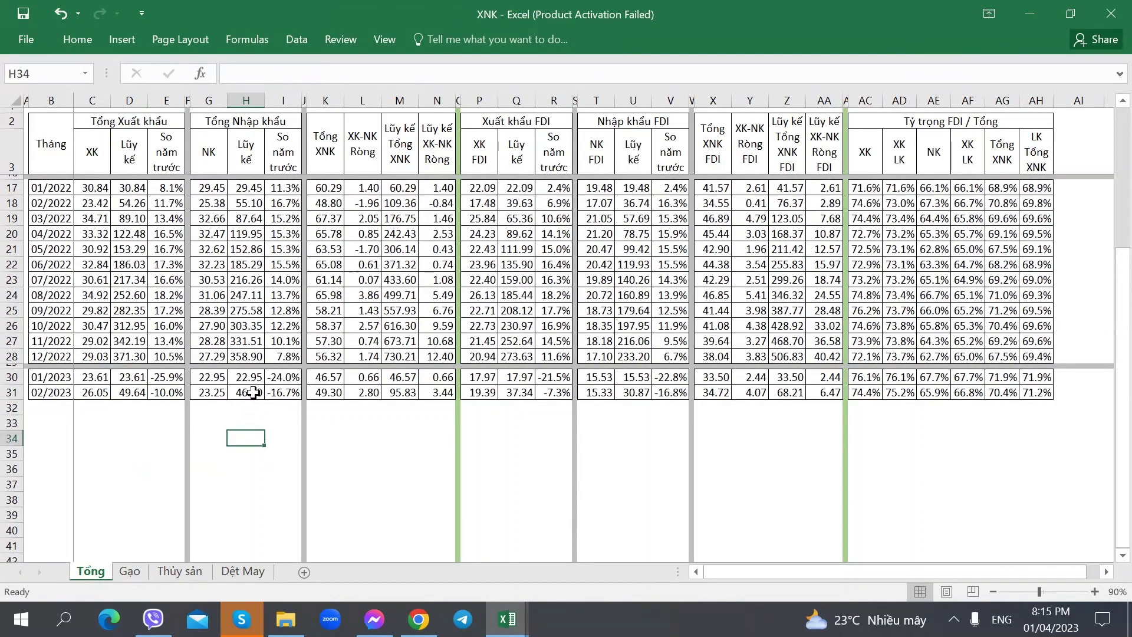
{"action": "left_click", "coordinate": [165, 440]}
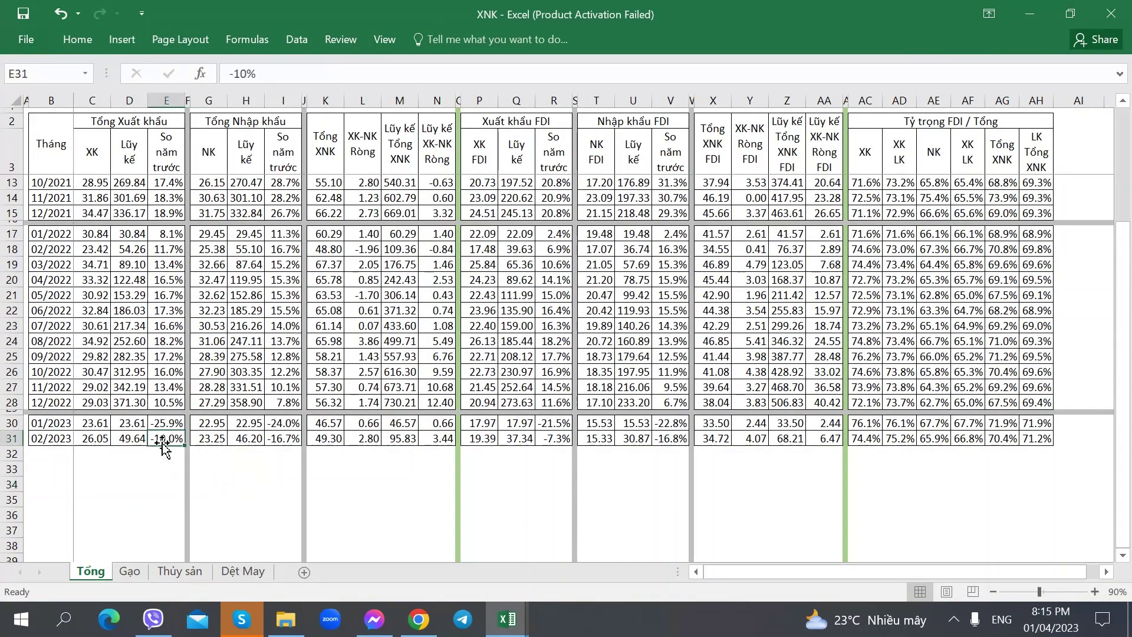
{"action": "left_click", "coordinate": [127, 440]}
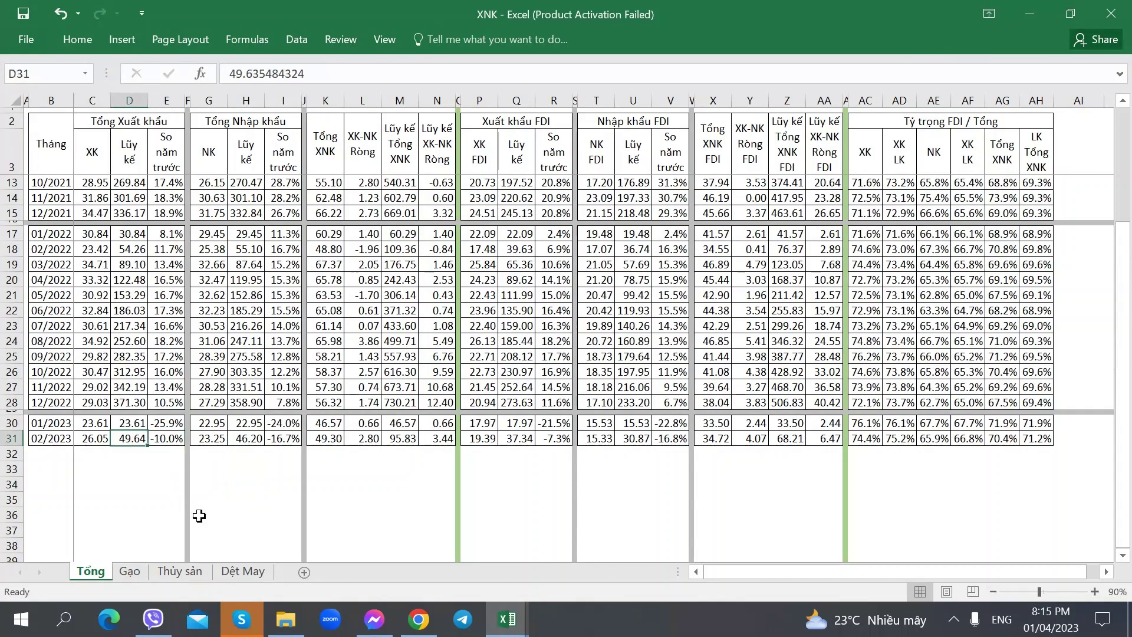
{"action": "left_click", "coordinate": [131, 250]}
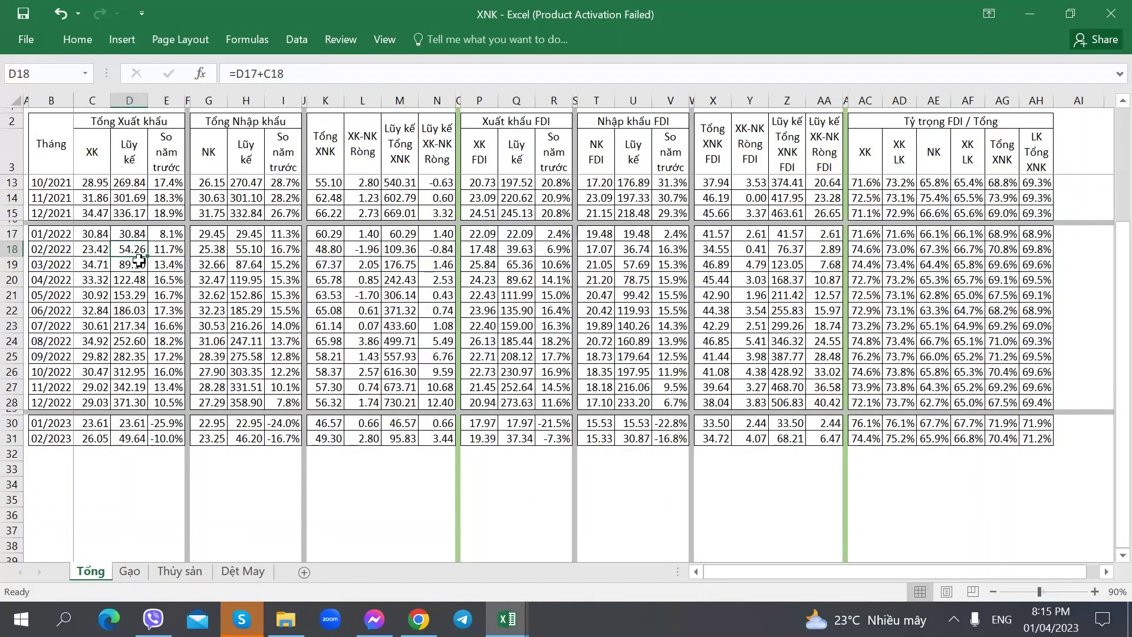
{"action": "left_click", "coordinate": [174, 440]}
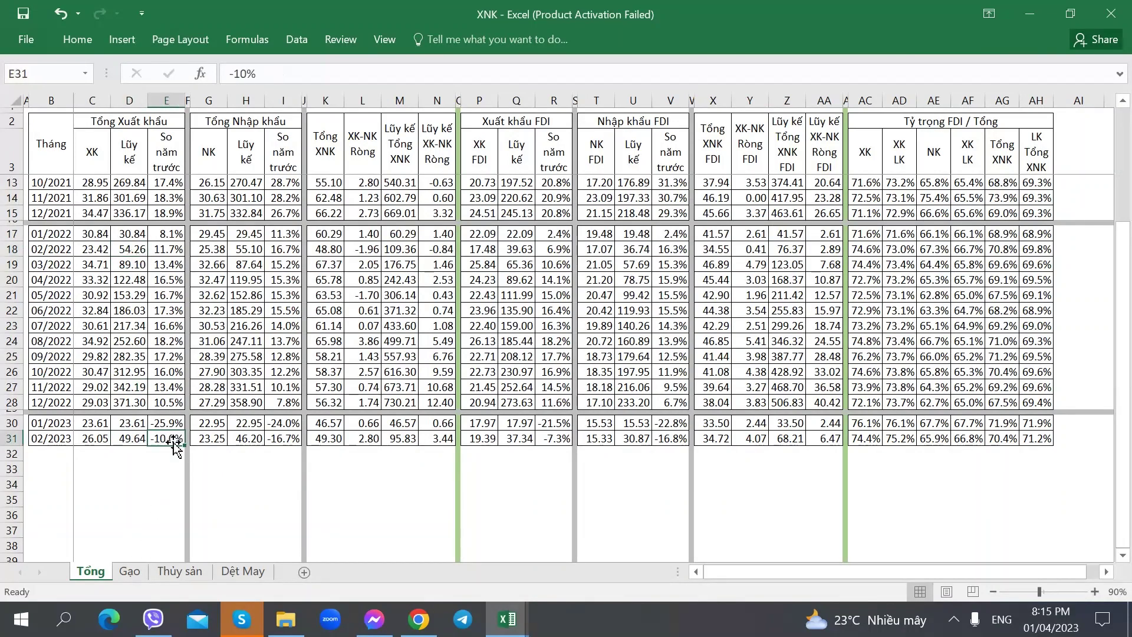
{"action": "scroll", "coordinate": [175, 446], "scroll_direction": "up", "scroll_amount": 1}
{"action": "left_click", "coordinate": [166, 298]}
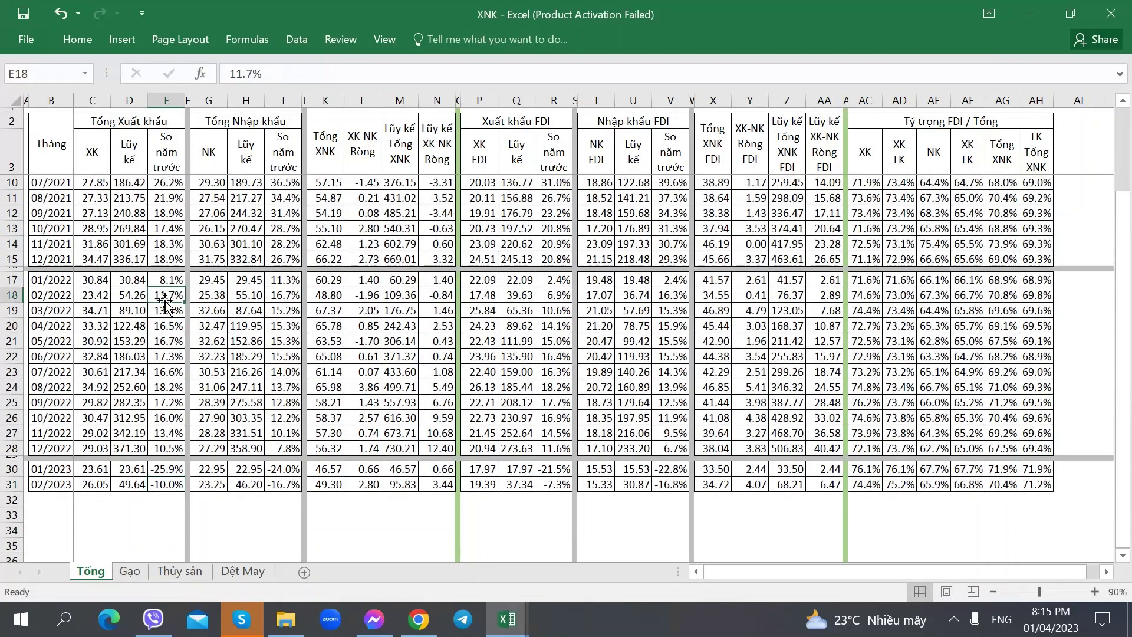
- Return to the interest rate workbook and enter "2 tháng 2023 - XK giảm 10%" in cell F25
{"action": "mouse_move", "coordinate": [507, 620]}
{"action": "left_click", "coordinate": [401, 554]}
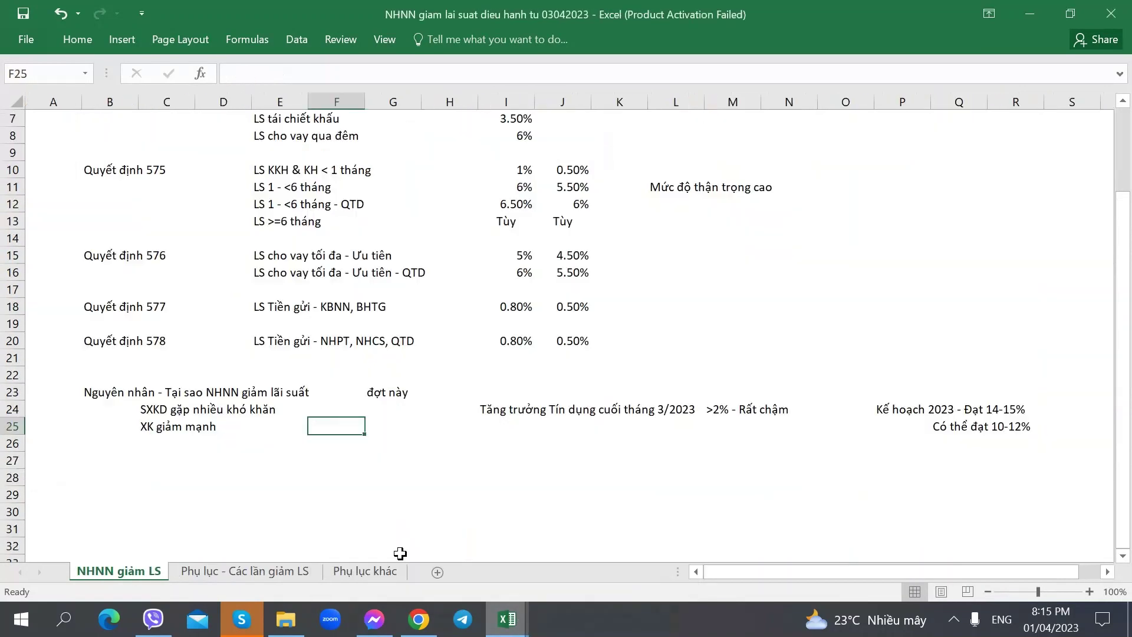
{"action": "type", "text": "2 tháng"}
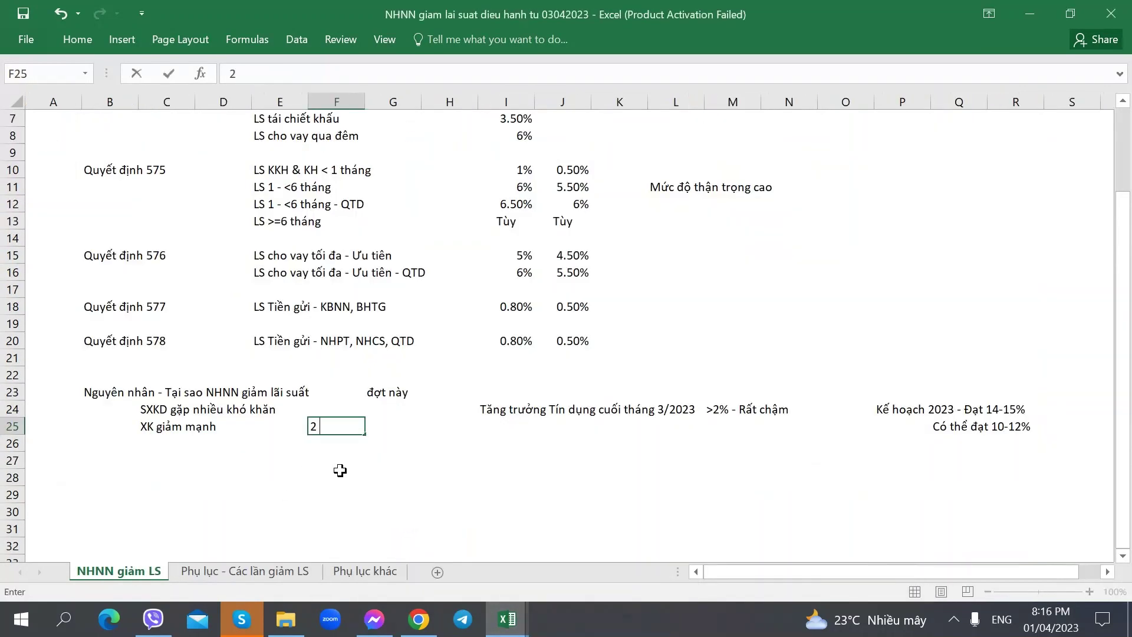
{"action": "key", "text": "BackSpace"}
{"action": "key", "text": "BackSpace"}
{"action": "key", "text": "BackSpace"}
{"action": "key", "text": "BackSpace"}
{"action": "key", "text": "BackSpace"}
{"action": "key", "text": "BackSpace"}
{"action": "key", "text": "BackSpace"}
{"action": "type", "text": "2 tha"}
{"action": "type", "text": "ng 2023"}
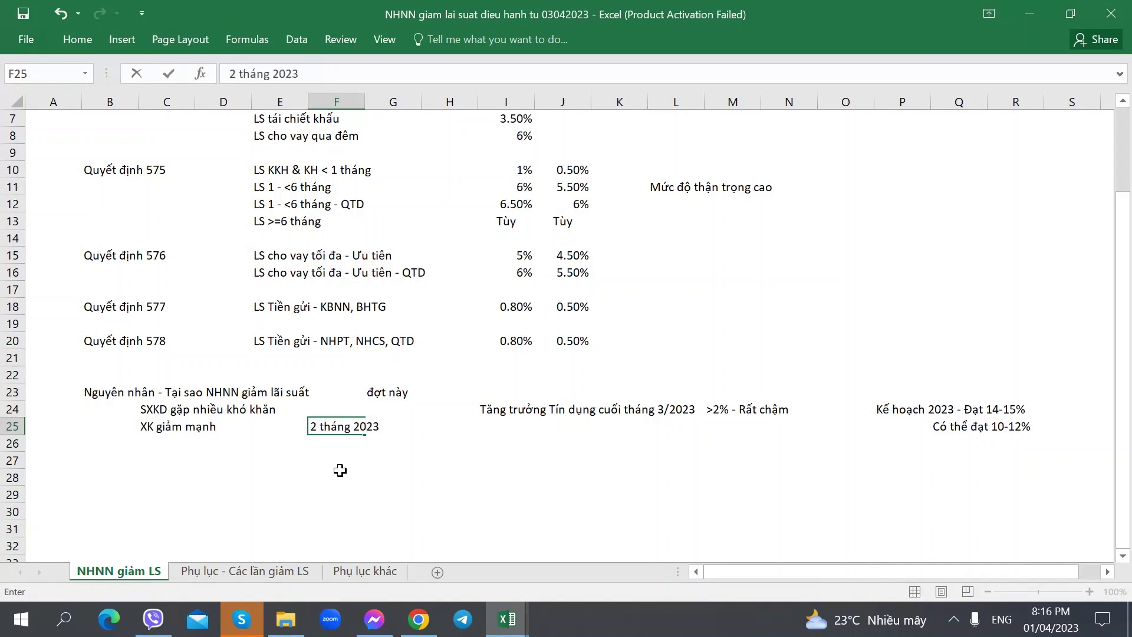
{"action": "type", "text": " - XK giảm 10%"}
- Check the year-on-year change in cumulative imports for 02/2023 in the XNK workbook and enter "NK giảm 16,7%" in cell I25 of the rate workbook
{"action": "key", "text": "Right"}
{"action": "key", "text": "Right"}
{"action": "key", "text": "Right"}
{"action": "key", "text": "Right"}
{"action": "key", "text": "alt+Tab"}
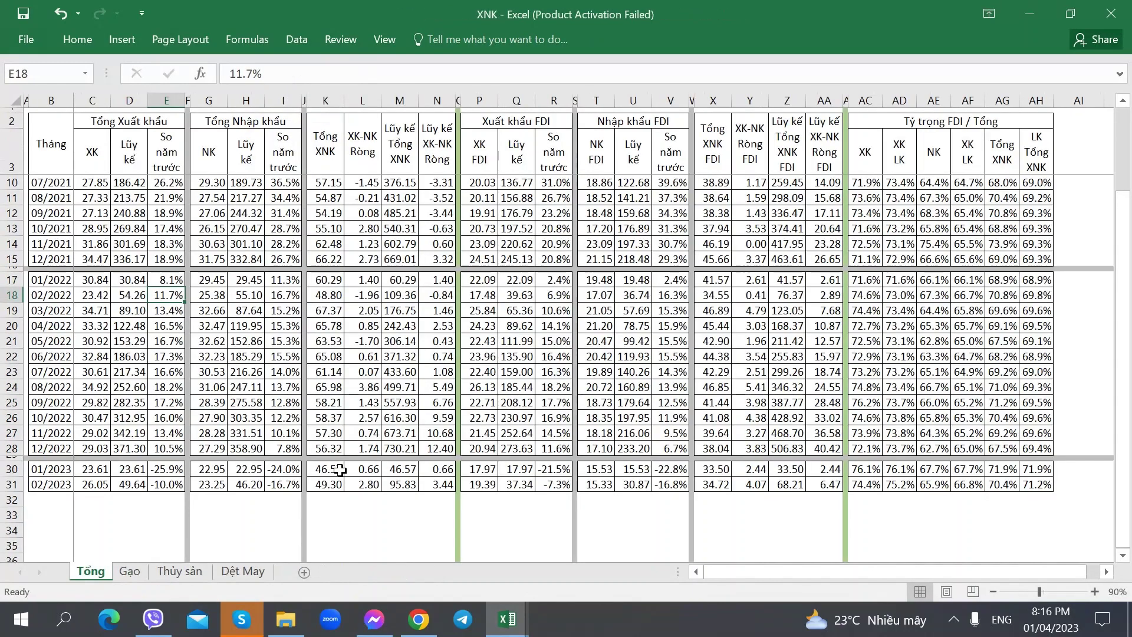
{"action": "left_click", "coordinate": [239, 500]}
{"action": "left_click", "coordinate": [284, 485]}
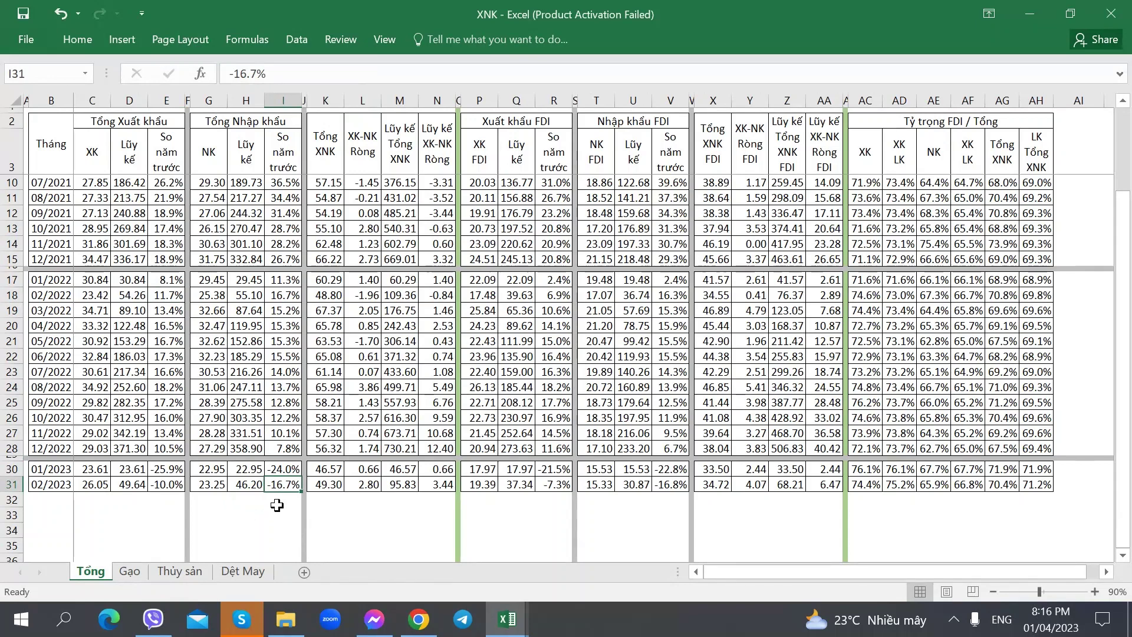
{"action": "key", "text": "alt+Tab"}
{"action": "type", "text": "N"}
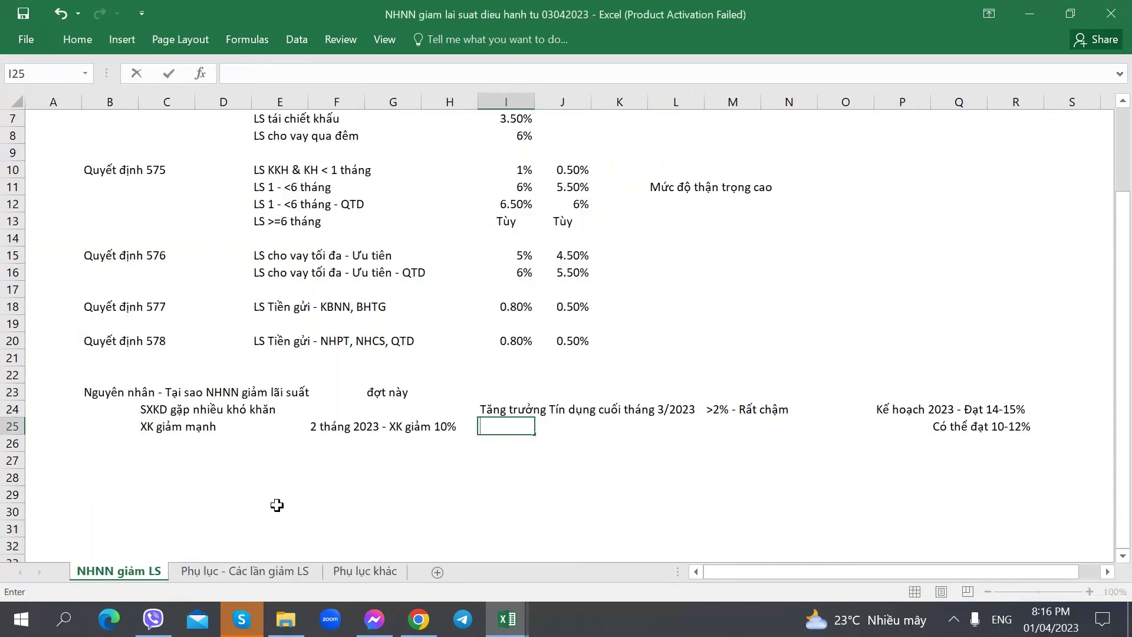
{"action": "type", "text": "NK giảm 16,7%"}
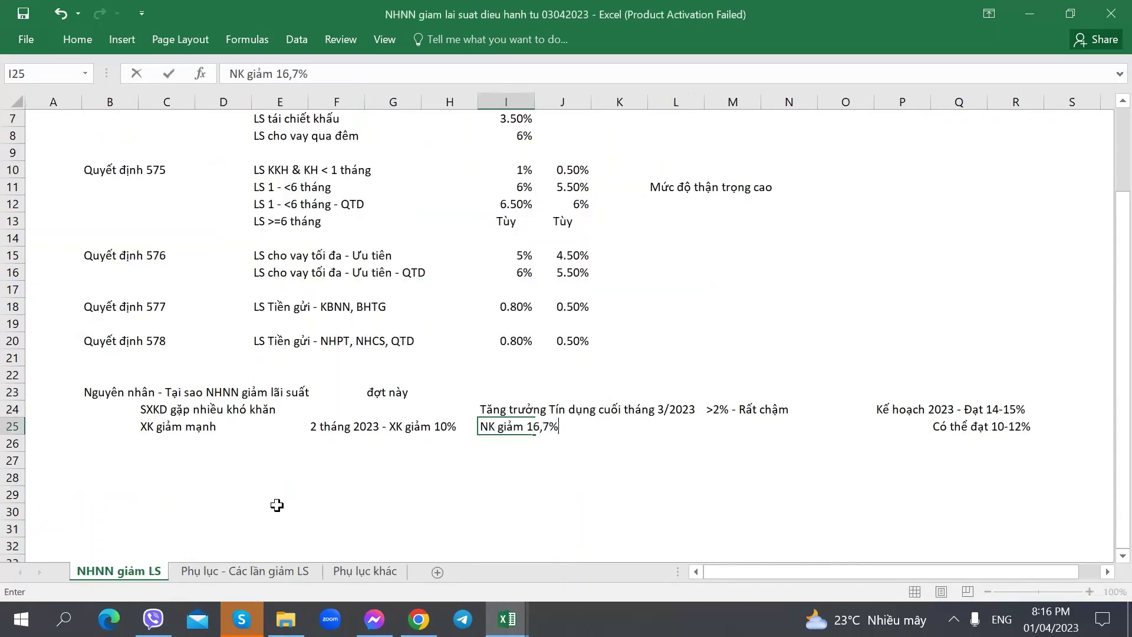
- Select cell K25, and compare the cumulative total trade for 02/2023 and 02/2022 on the Tổng sheet of the XNK workbook
{"action": "key", "text": "Right"}
{"action": "key", "text": "Right"}
{"action": "key", "text": "Right"}
{"action": "key", "text": "Left"}
{"action": "key", "text": "Left"}
{"action": "key", "text": "Down"}
{"action": "key", "text": "Left"}
{"action": "key", "text": "Left"}
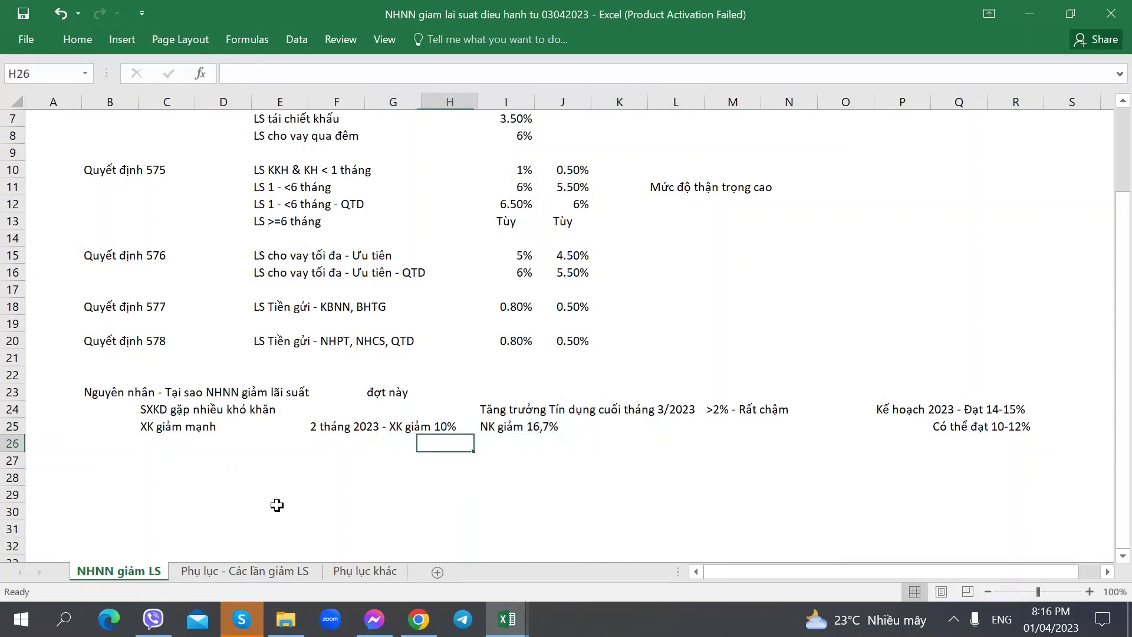
{"action": "key", "text": "Right"}
{"action": "key", "text": "Right"}
{"action": "key", "text": "Right"}
{"action": "key", "text": "Up"}
{"action": "key", "text": "alt+Tab"}
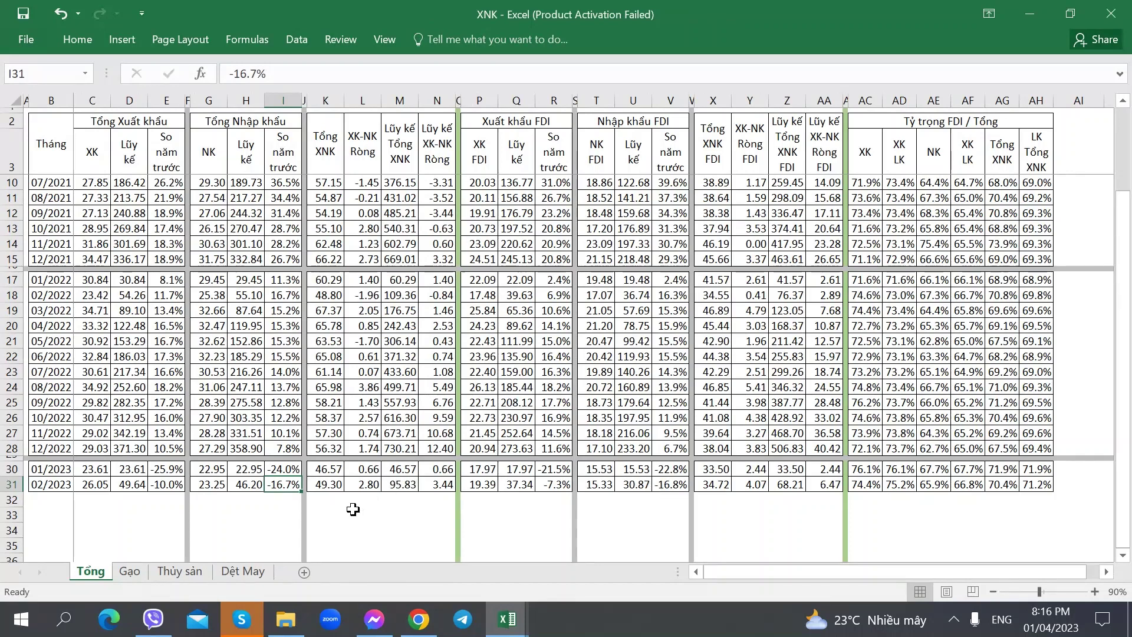
{"action": "left_click", "coordinate": [331, 486]}
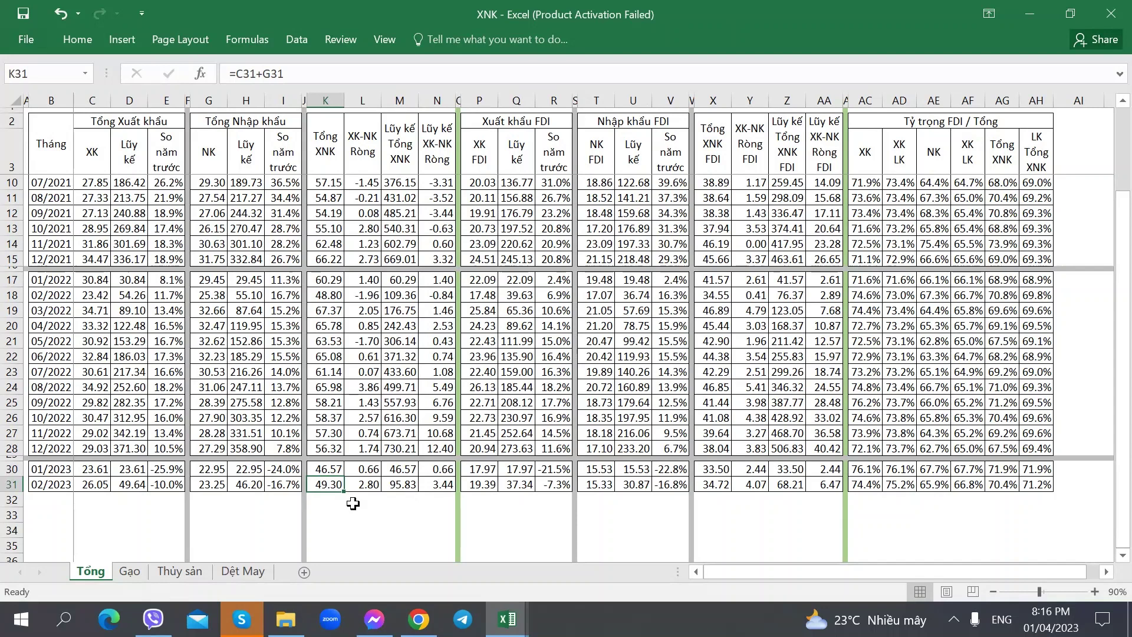
{"action": "left_click", "coordinate": [410, 484]}
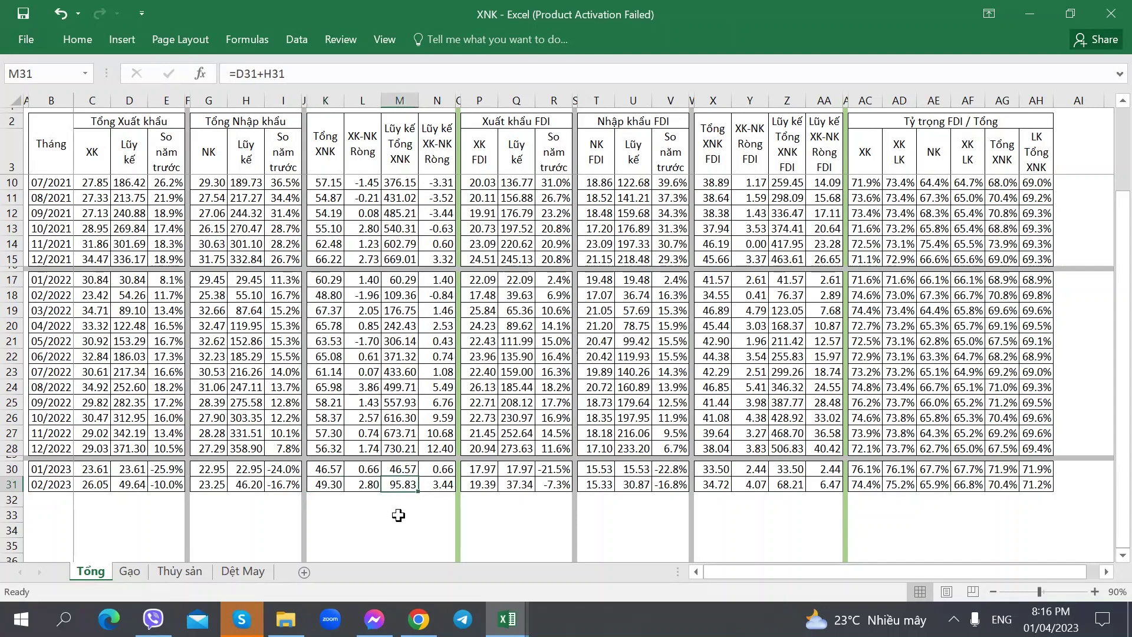
{"action": "left_click", "coordinate": [442, 483]}
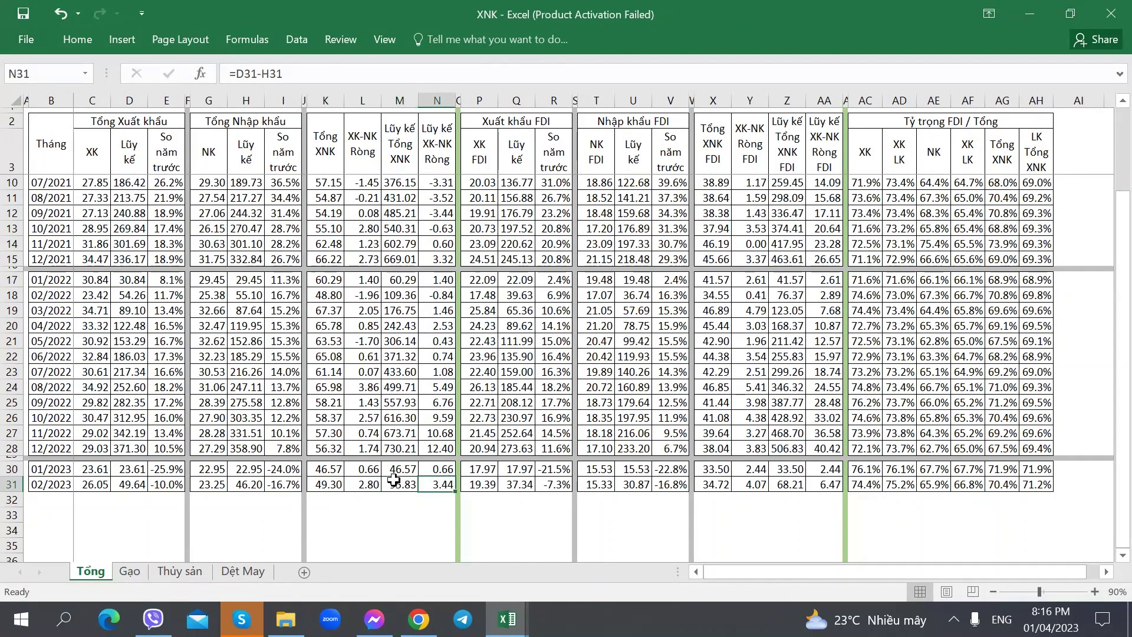
{"action": "left_click", "coordinate": [402, 297]}
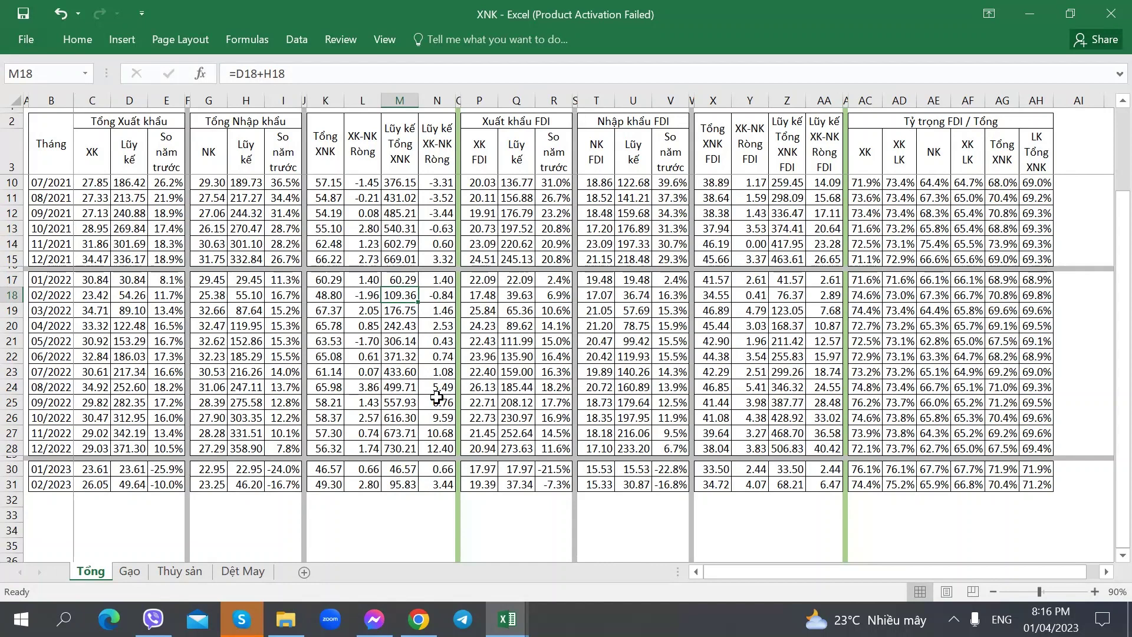
- Return to the interest rate workbook and enter "Tổng XNK giảm khoảng 13%" in cell K25
{"action": "key", "text": "alt+Tab"}
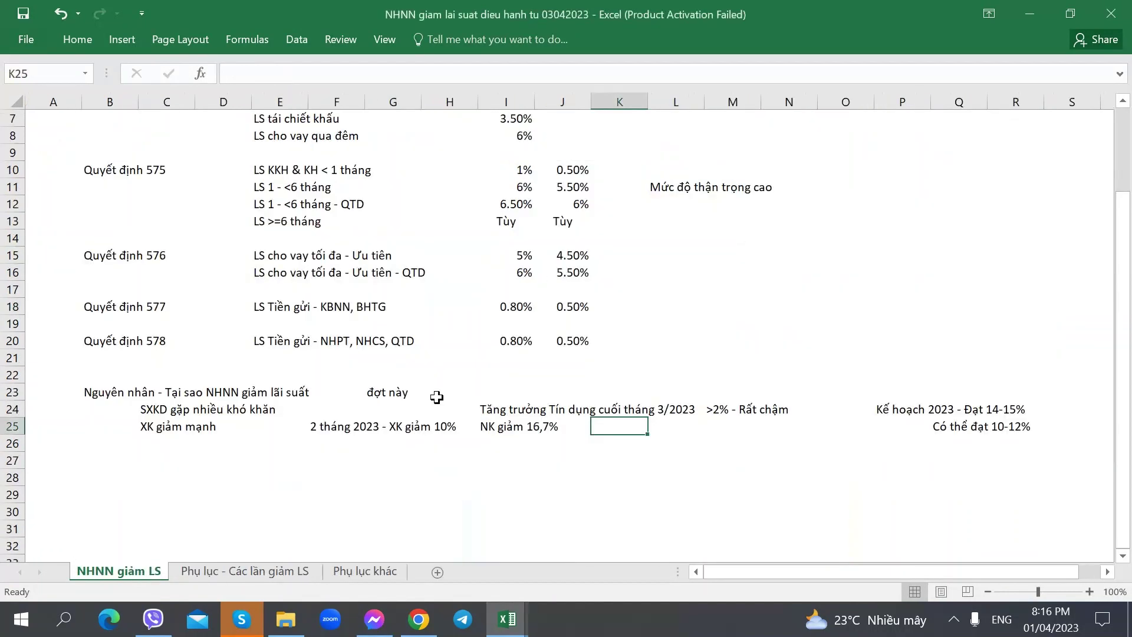
{"action": "type", "text": "Tổng XNK giảm khoảng"}
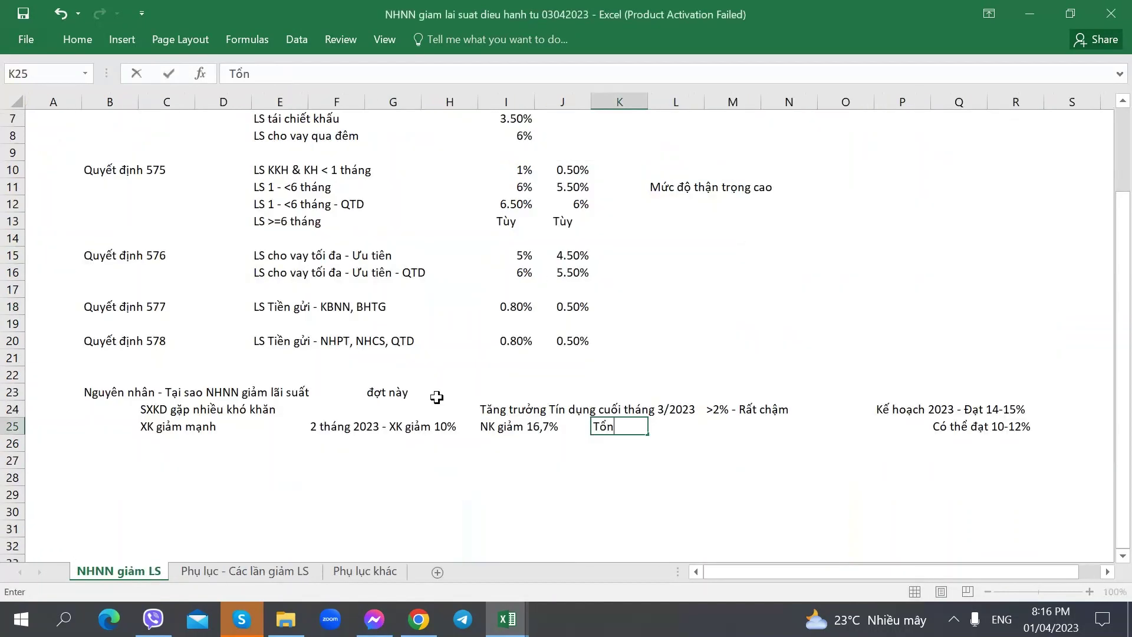
{"action": "type", "text": " 13"}
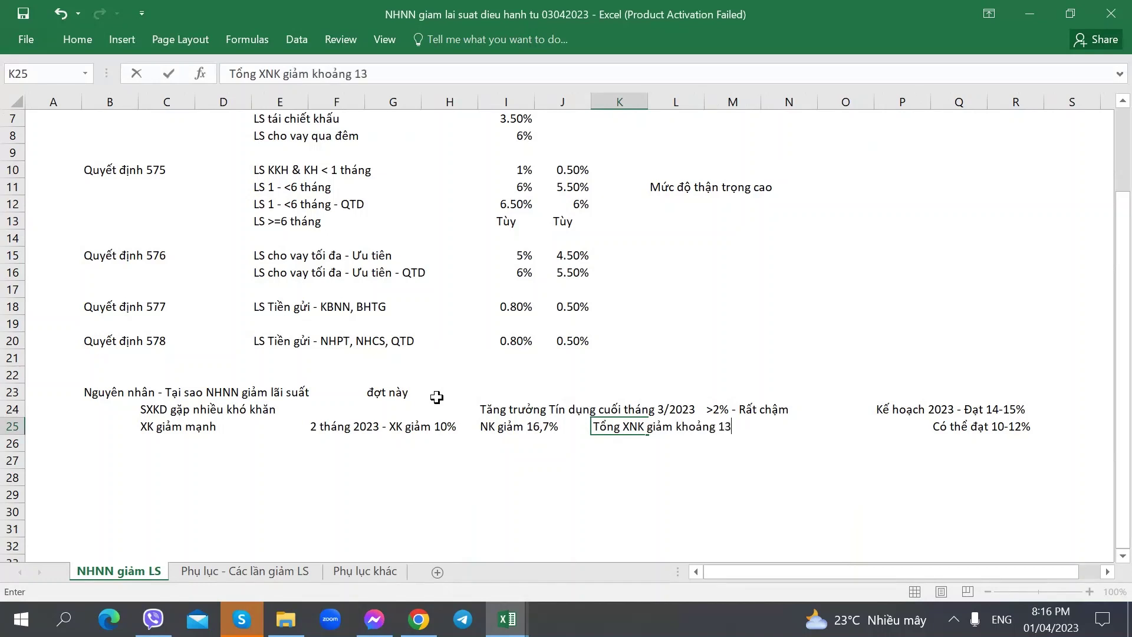
{"action": "type", "text": "%"}
{"action": "key", "text": "Return"}
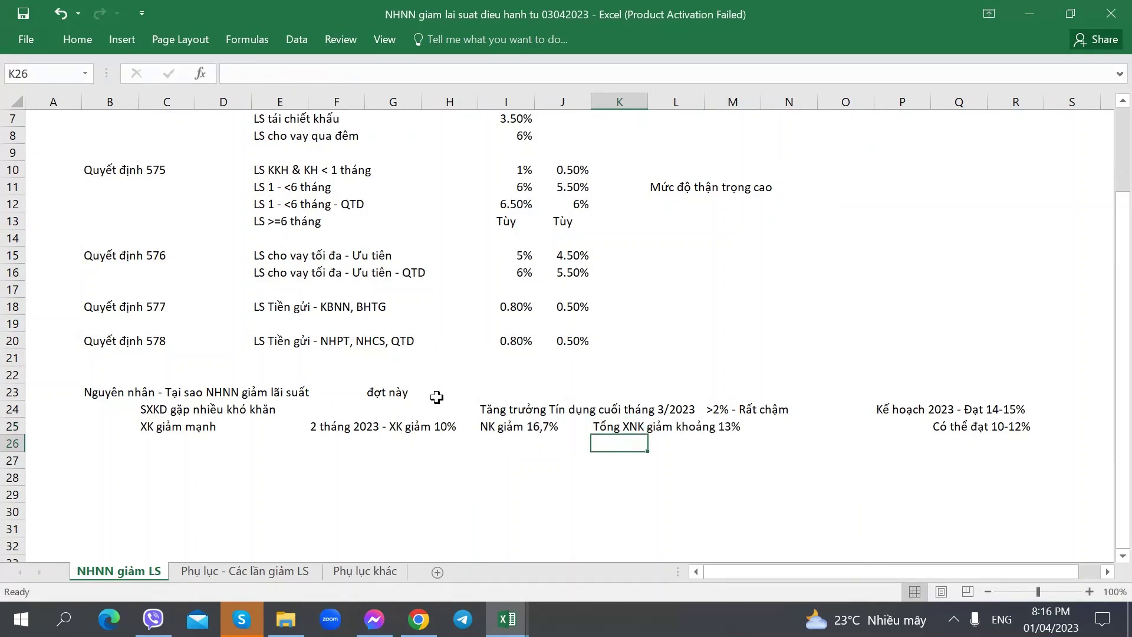
- Select cell C26 below "XK giảm mạnh" and close the XNK workbook
{"action": "left_click", "coordinate": [152, 448]}
{"action": "left_click", "coordinate": [513, 622]}
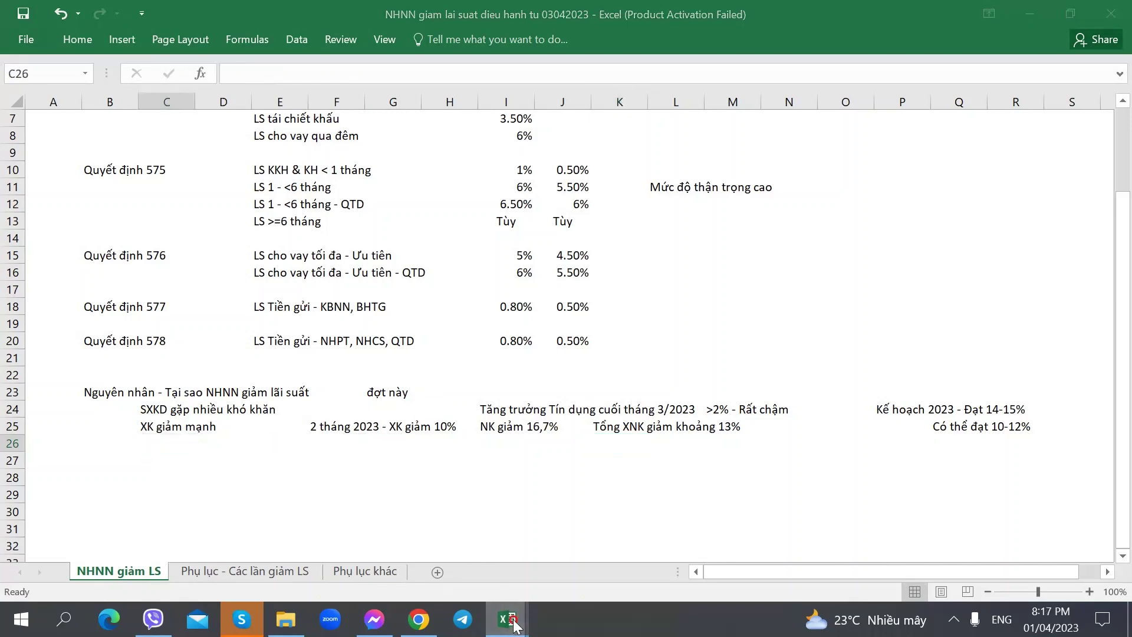
{"action": "left_click", "coordinate": [608, 534]}
{"action": "left_click", "coordinate": [1111, 14]}
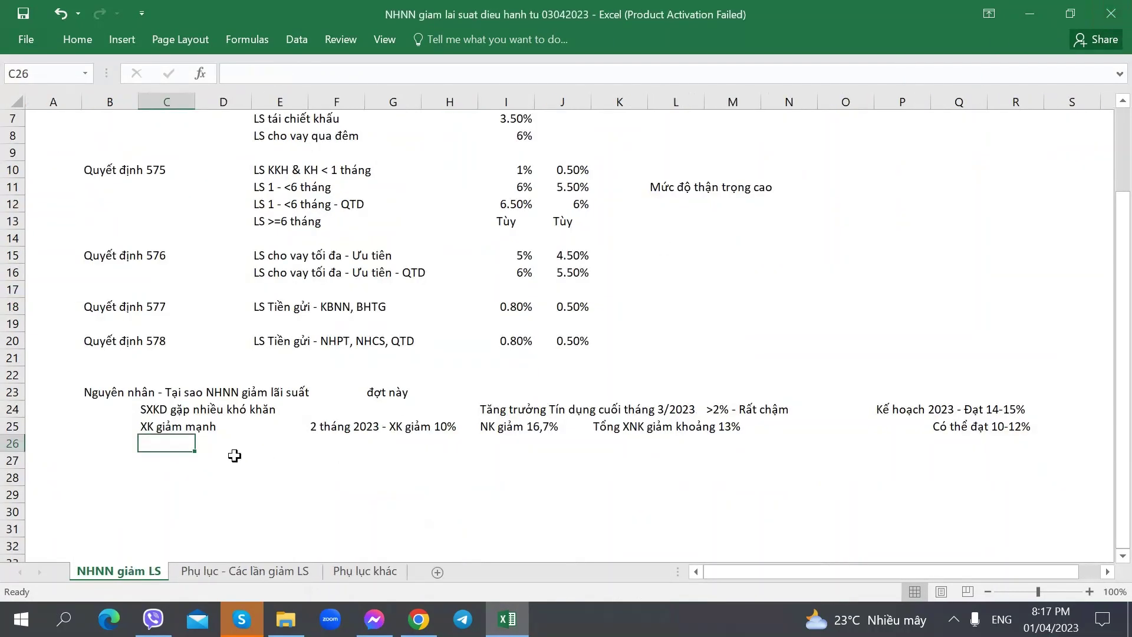
- Reread the VnEconomy article's paragraphs on the reasons for the cuts, the global economy and first-quarter GDP growth
{"action": "left_click", "coordinate": [419, 619]}
{"action": "key", "text": "alt+Tab"}
{"action": "left_click", "coordinate": [269, 467]}
{"action": "left_click", "coordinate": [185, 454]}
{"action": "key", "text": "alt+Tab"}
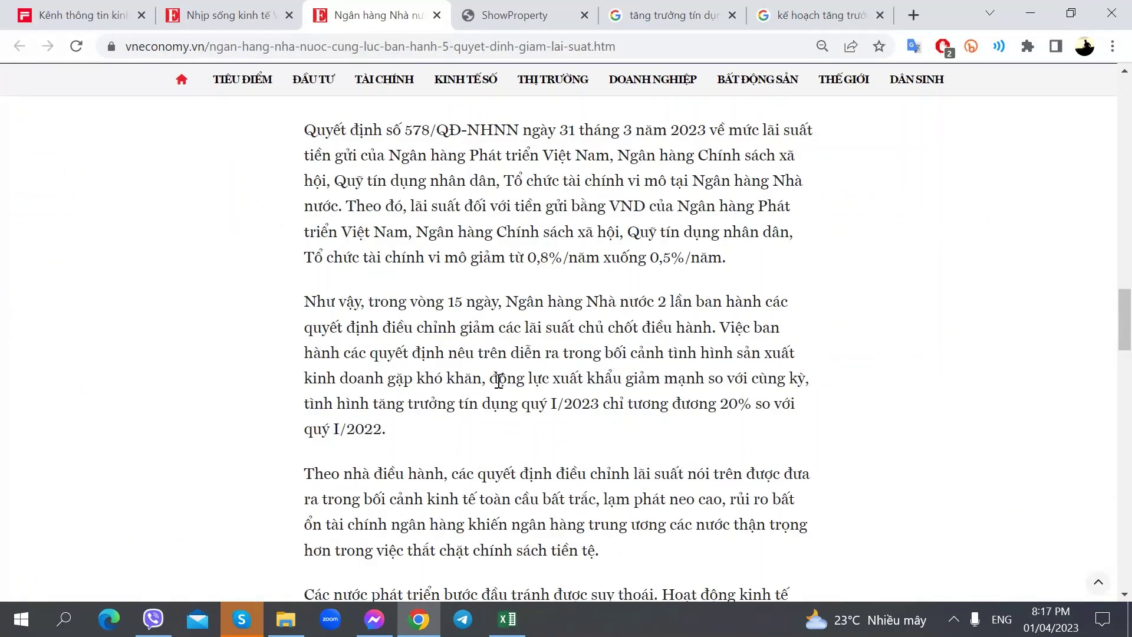
{"action": "scroll", "coordinate": [506, 395], "scroll_direction": "down", "scroll_amount": 1}
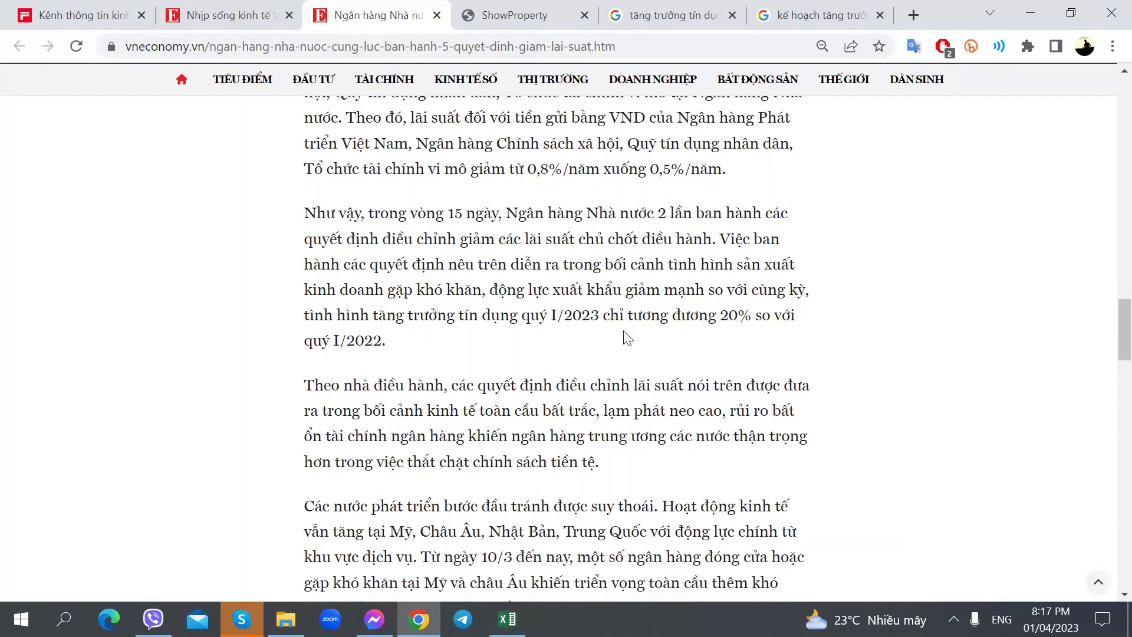
{"action": "scroll", "coordinate": [523, 388], "scroll_direction": "down", "scroll_amount": 4}
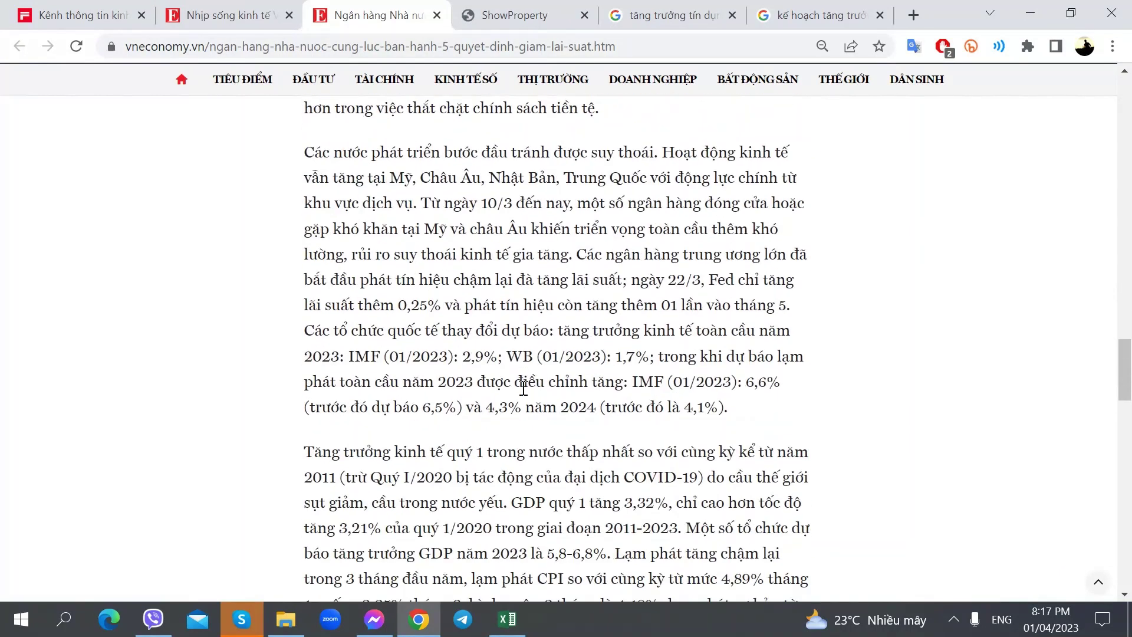
{"action": "scroll", "coordinate": [524, 388], "scroll_direction": "up", "scroll_amount": 4}
- Return to the interest rate workbook and enter "GDP Quý 1/2023 - VN" in cell C26
{"action": "key", "text": "alt+Tab"}
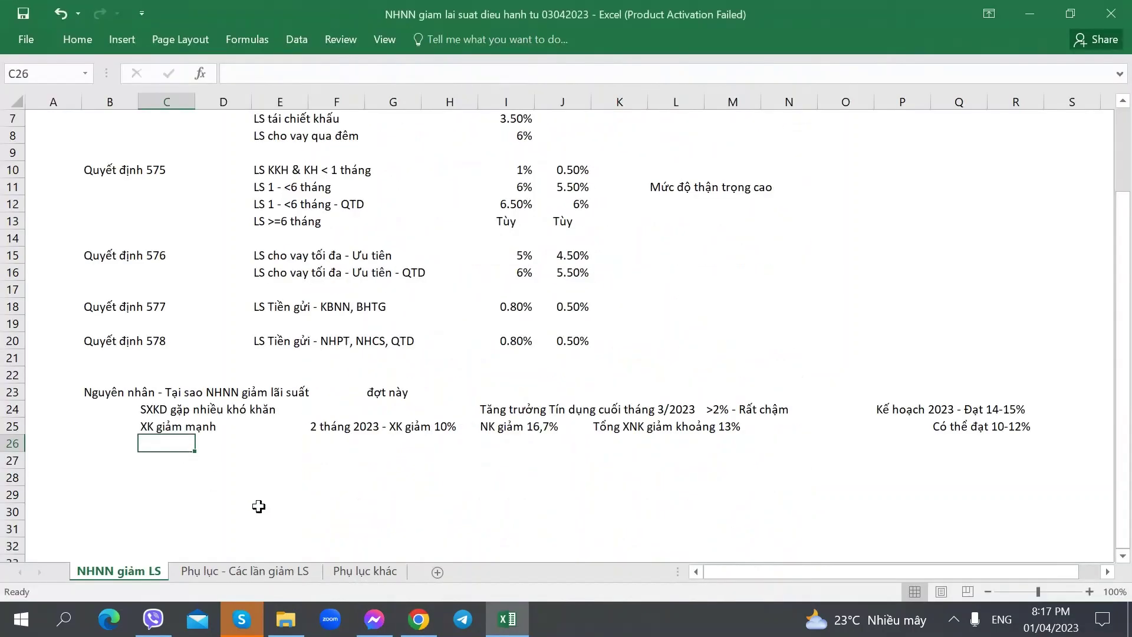
{"action": "type", "text": "GDP Quý 1/2023"}
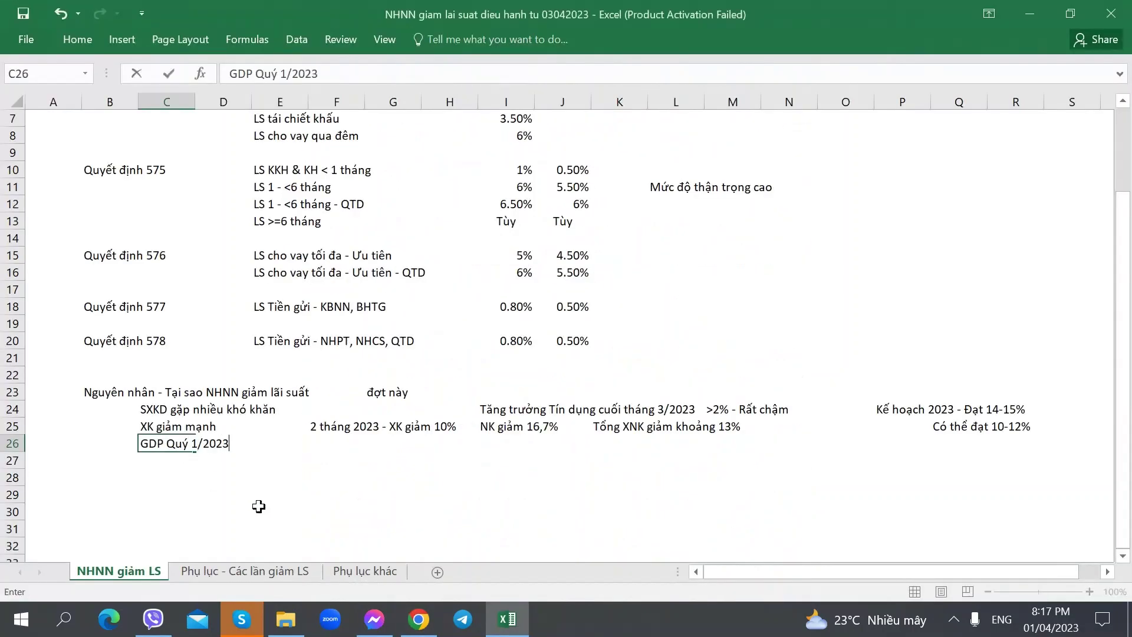
{"action": "type", "text": " VN- VN"}
{"action": "left_click", "coordinate": [336, 512]}
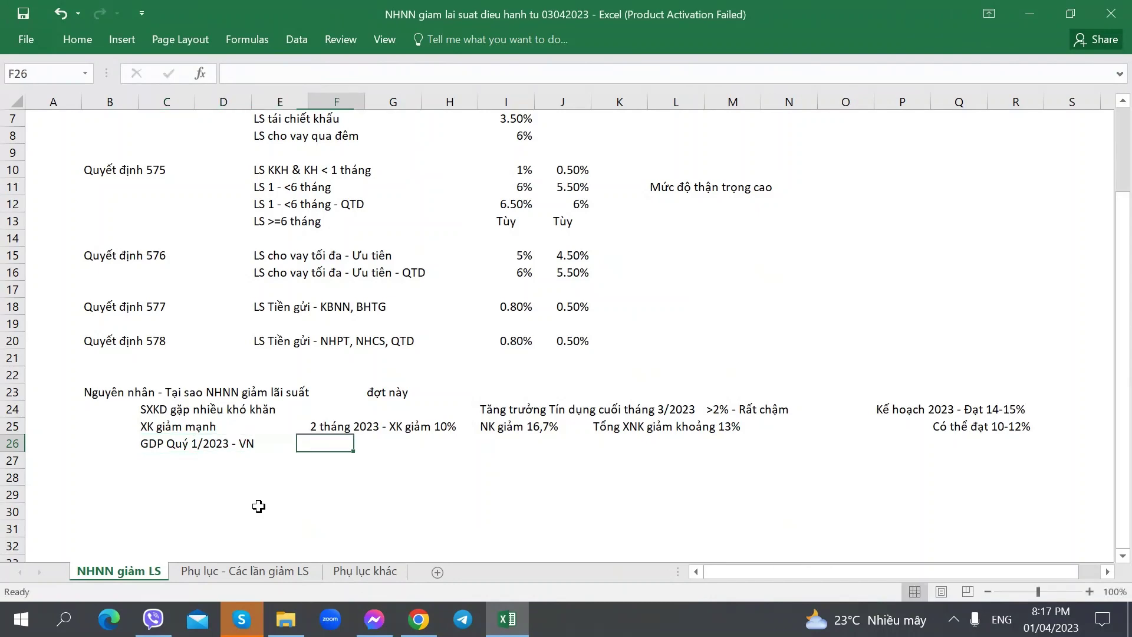
- Check the Q1/2023 GDP note on the Phụ lục khác sheet and enter "Đạt 3,32%" in cell F26 of the NHNN giảm LS sheet
{"action": "key", "text": "alt+Tab"}
{"action": "key", "text": "alt+Tab"}
{"action": "key", "text": "ctrl+Page_Down"}
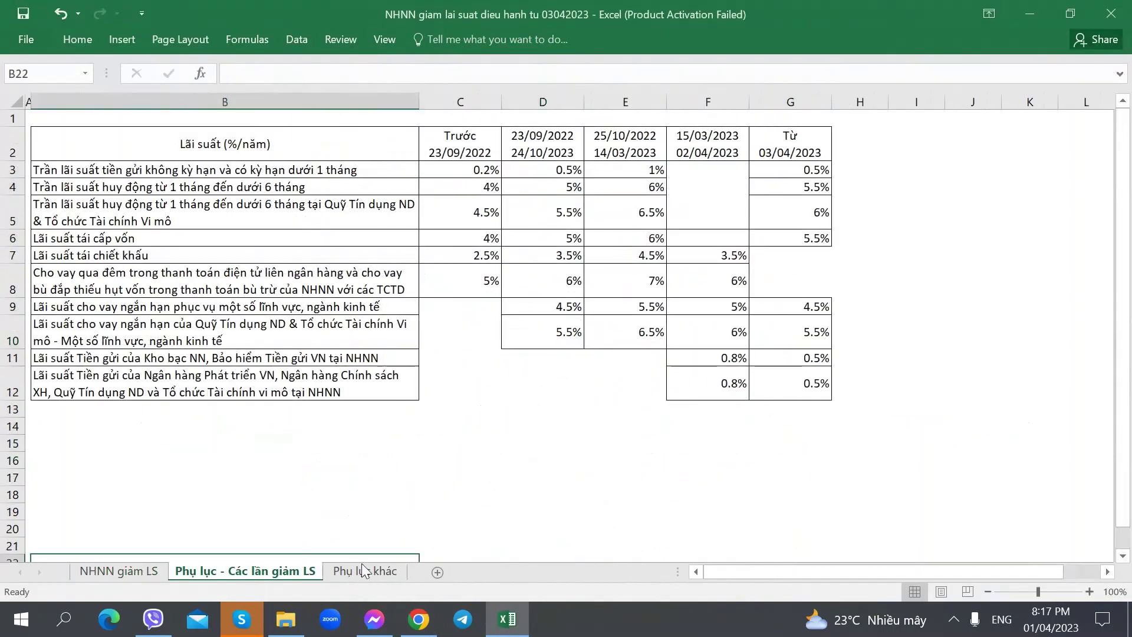
{"action": "key", "text": "ctrl+Page_Down"}
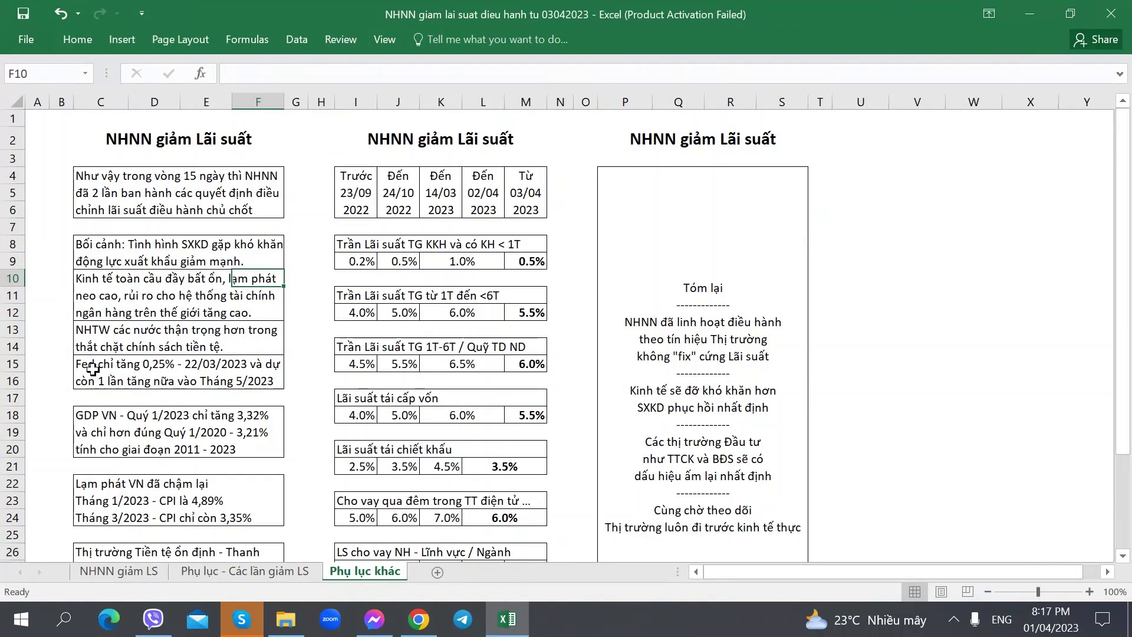
{"action": "left_click", "coordinate": [99, 420]}
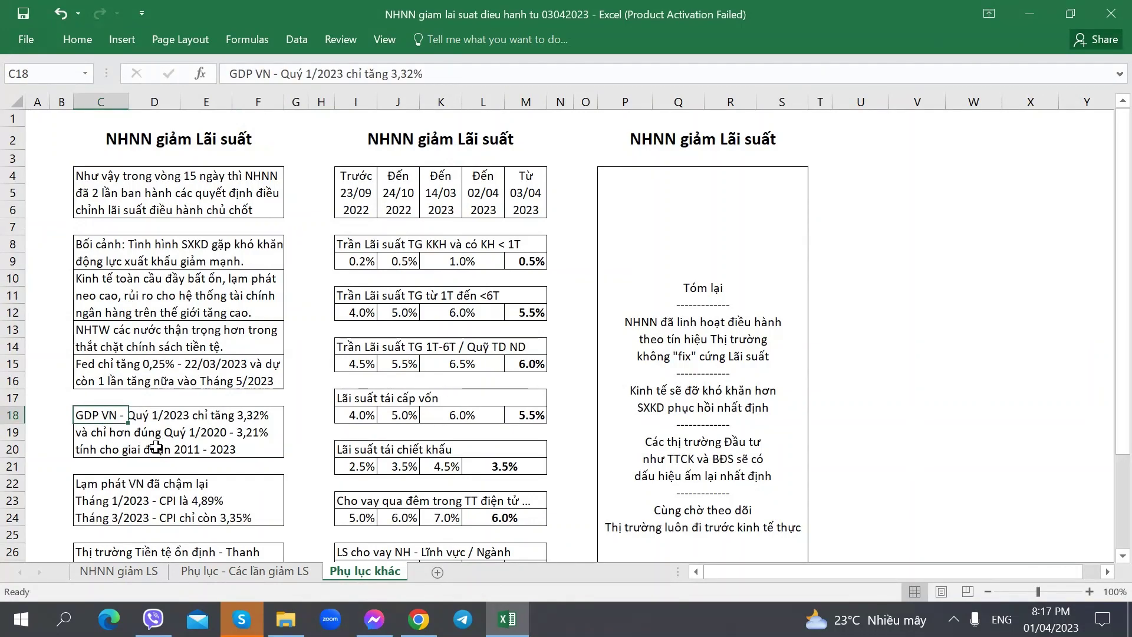
{"action": "key", "text": "ctrl+Page_Up"}
{"action": "key", "text": "ctrl+Page_Up"}
{"action": "key", "text": "alt+Tab"}
{"action": "key", "text": "alt+Tab"}
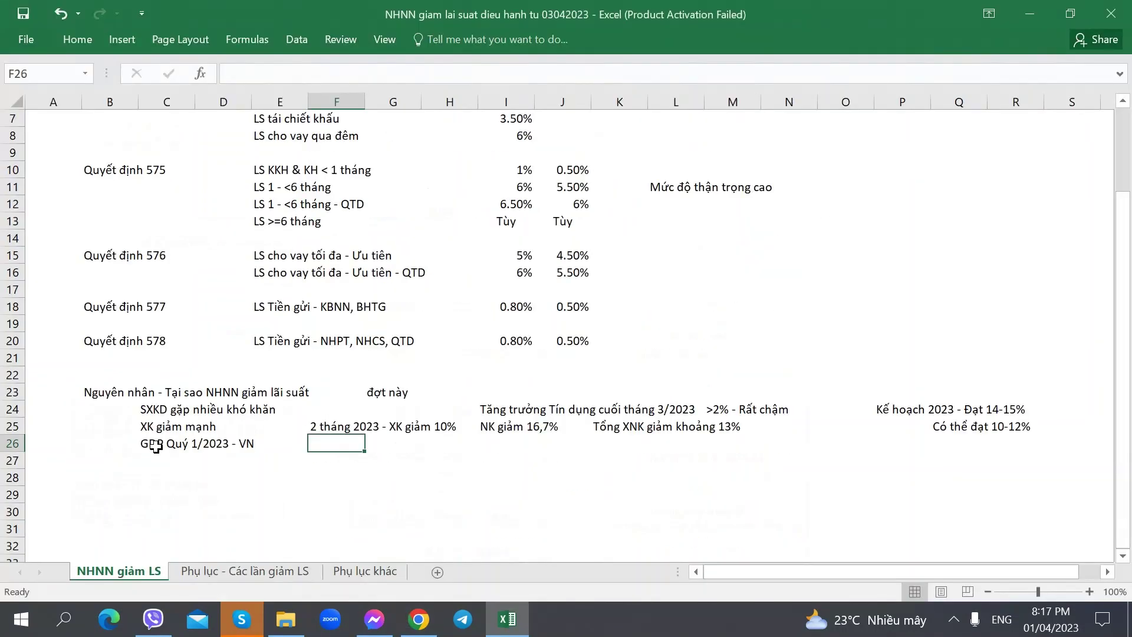
{"action": "type", "text": "D"}
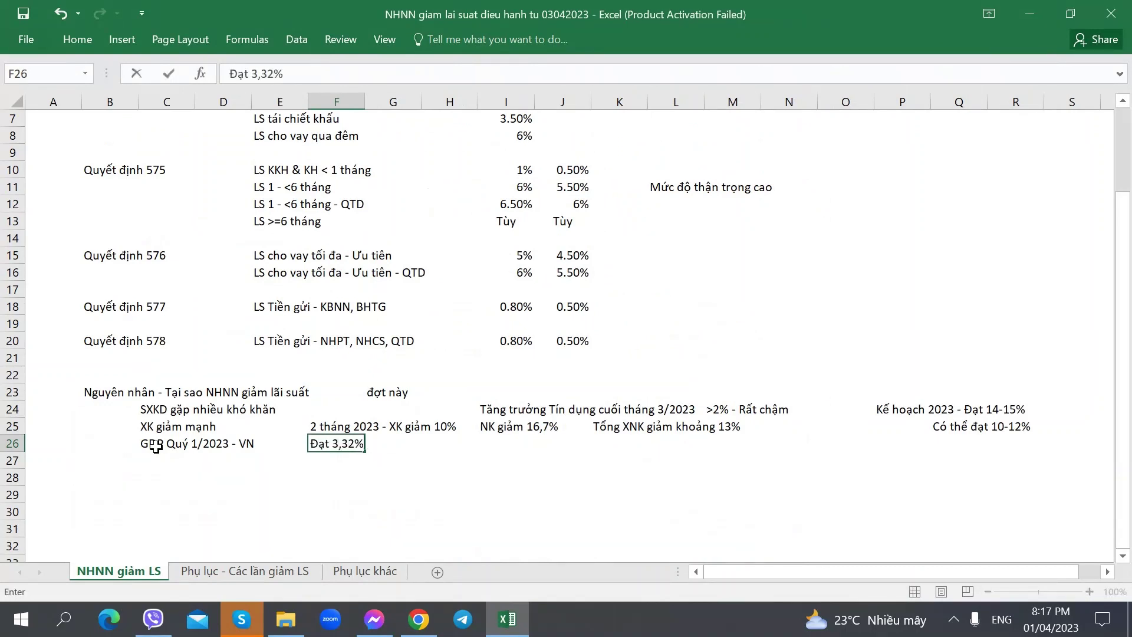
{"action": "type", "text": "ạt 3,32%"}
- Enter the comparison "hơn đúng Quý 1/2020 - 3,21%" in cell H26
{"action": "key", "text": "Tab"}
{"action": "key", "text": "Tab"}
{"action": "type", "text": "hơn đúng Quy"}
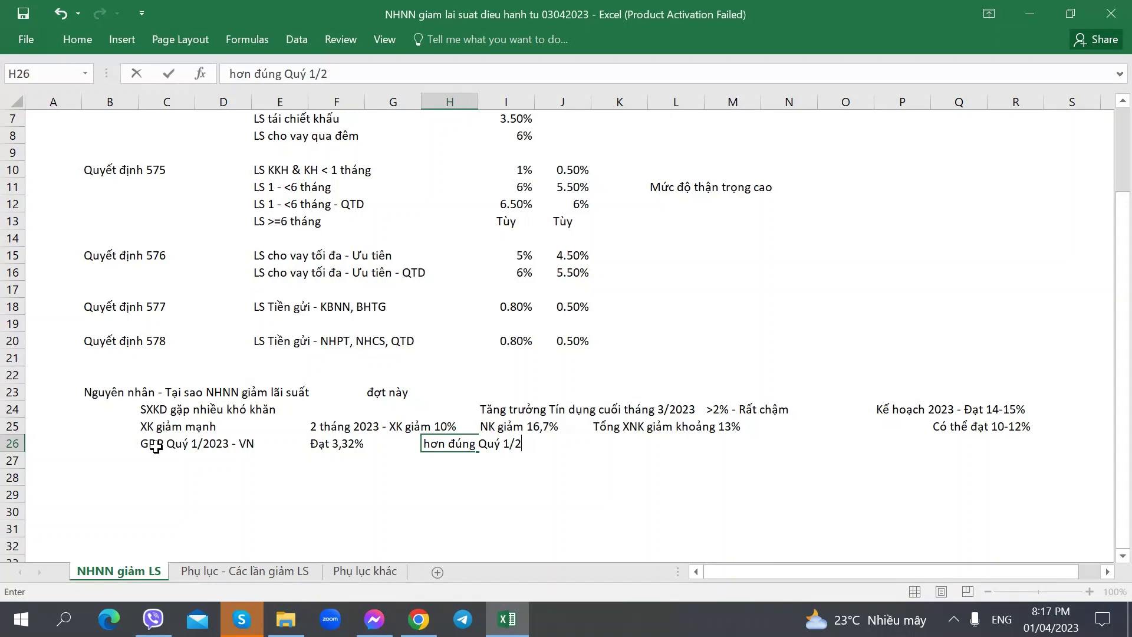
{"action": "key", "text": "Right"}
{"action": "key", "text": "Right"}
{"action": "key", "text": "Left"}
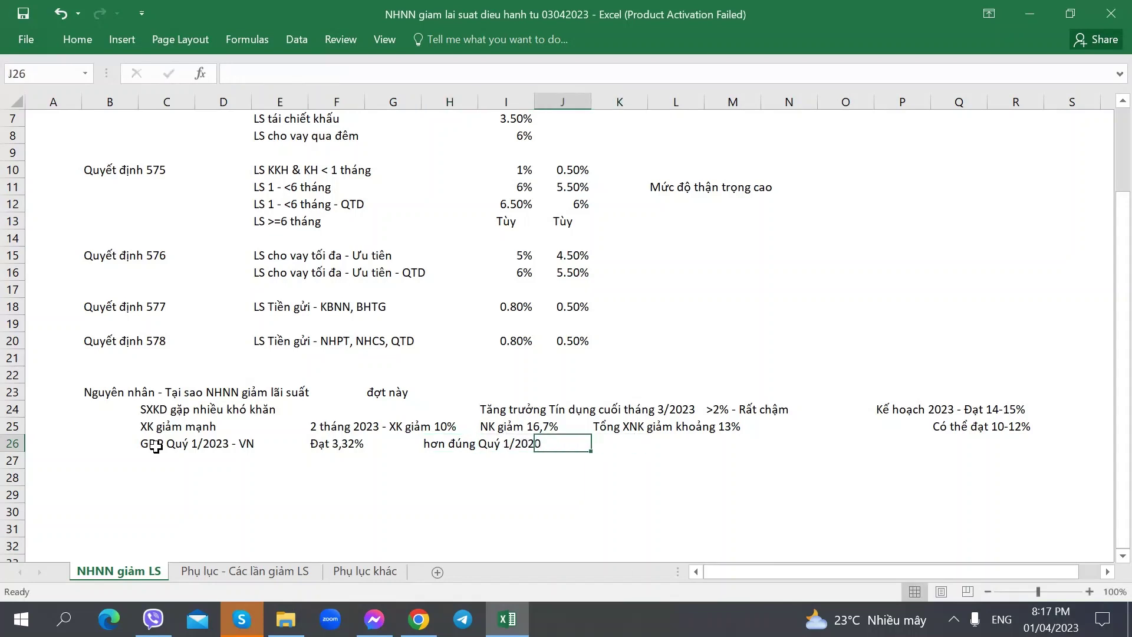
{"action": "key", "text": "Left"}
{"action": "key", "text": "Left"}
{"action": "key", "text": "Right"}
{"action": "key", "text": "F2"}
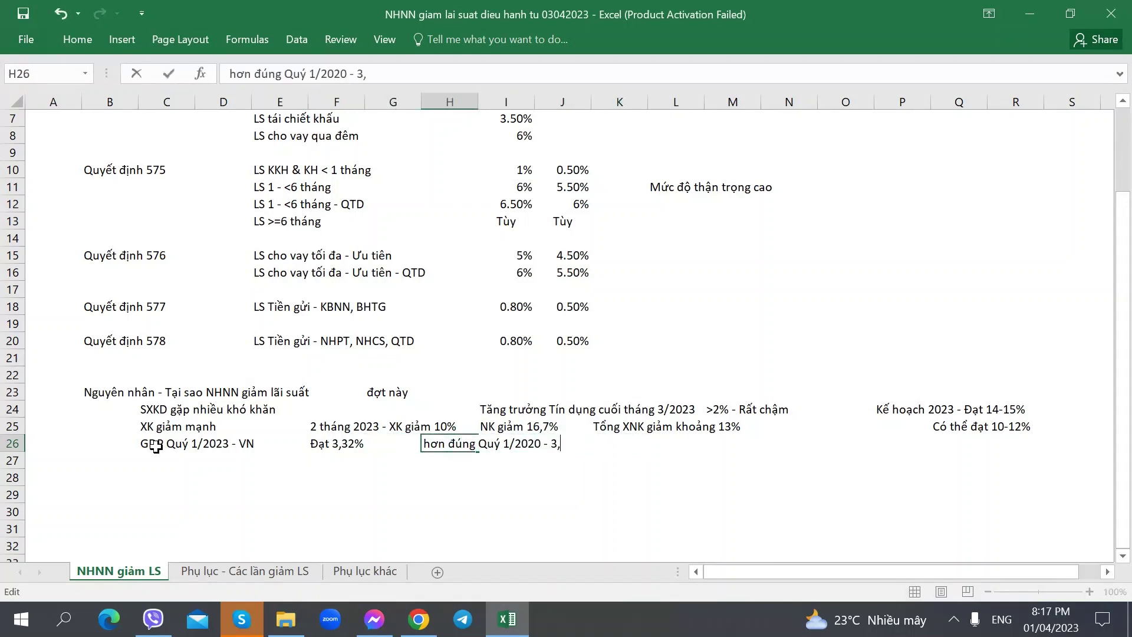
{"action": "type", "text": "%"}
{"action": "key", "text": "Tab"}
- Check the GDP note's period on the Phụ lục khác sheet and enter "Giai đoạn 12 năm - 2011-2023" in cell K26 of the NHNN giảm LS sheet
{"action": "key", "text": "ctrl+Page_Down"}
{"action": "key", "text": "ctrl+Page_Down"}
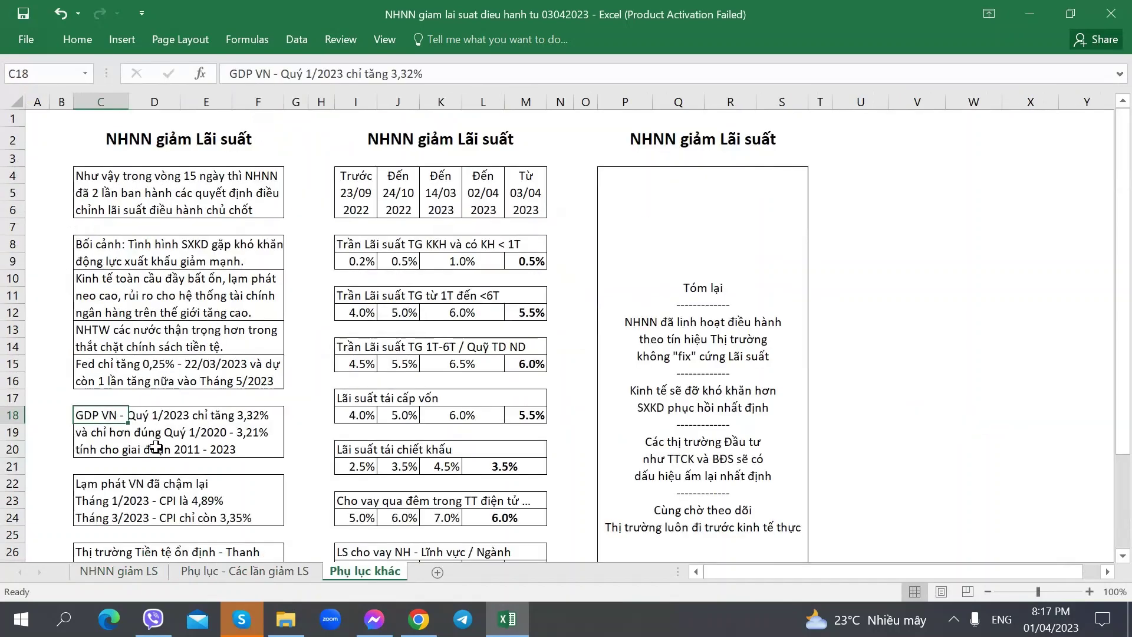
{"action": "key", "text": "ctrl+Page_Up"}
{"action": "key", "text": "ctrl+Page_Up"}
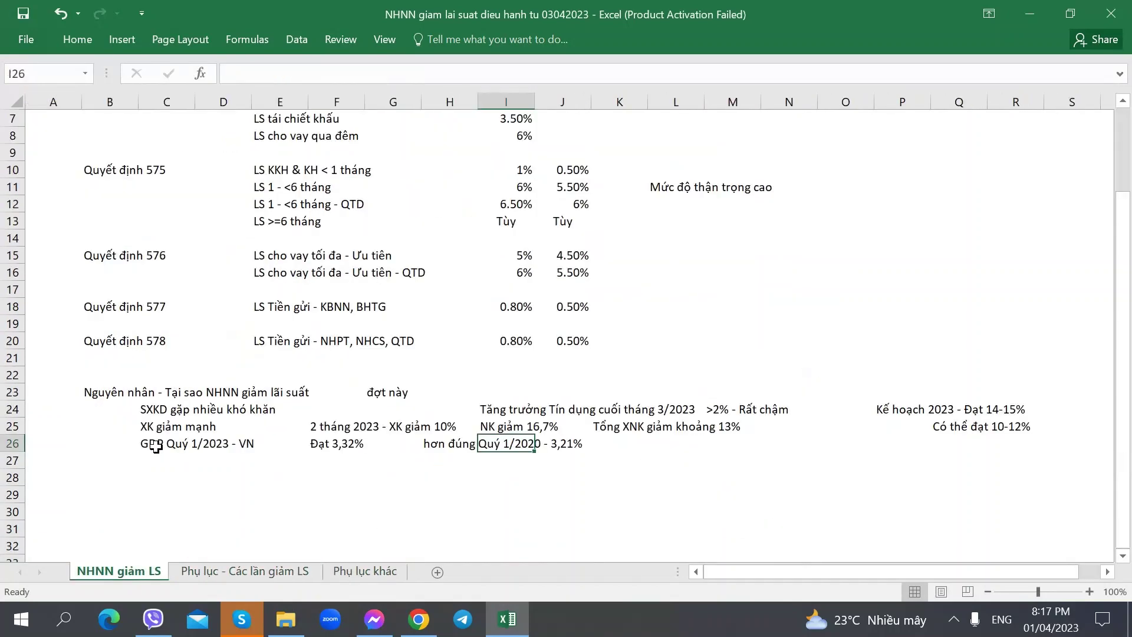
{"action": "key", "text": "Right"}
{"action": "key", "text": "Right"}
{"action": "key", "text": "Right"}
{"action": "key", "text": "Left"}
{"action": "type", "text": "Giai đ"}
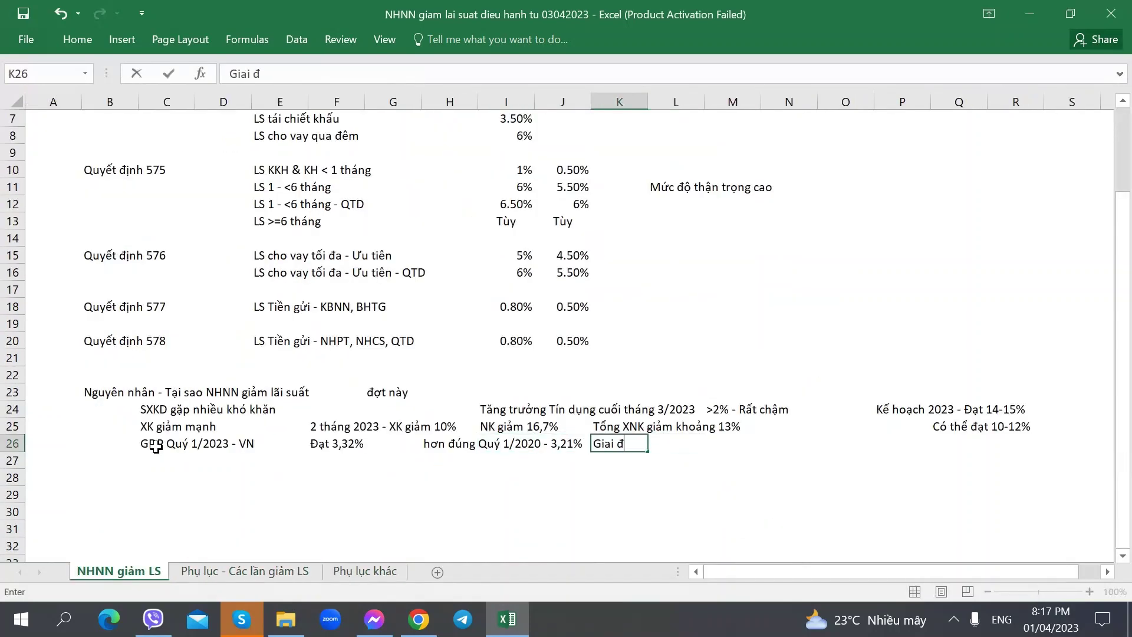
{"action": "type", "text": "oan 12 năm 20"}
{"action": "type", "text": "- 20"}
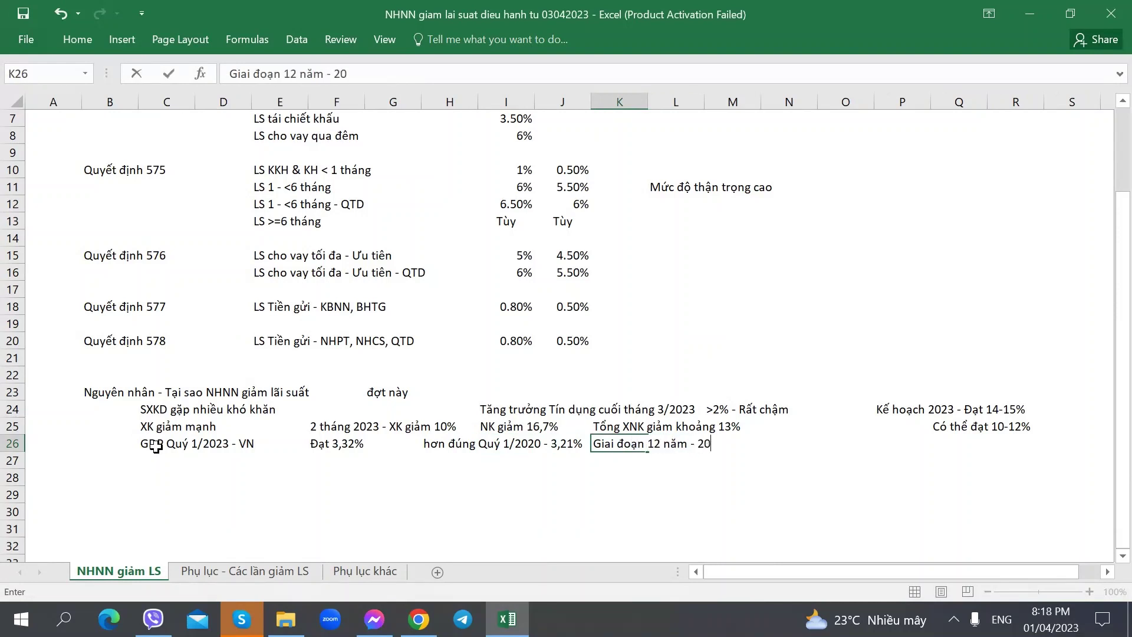
{"action": "type", "text": "11-2023"}
{"action": "key", "text": "Right"}
{"action": "key", "text": "Right"}
{"action": "key", "text": "Right"}
- Check the VnEconomy article's account of the rate cuts' global context and enter "Toàn cầu rủi ro cao" in cell C28 of the NHNN giảm LS sheet
{"action": "left_click", "coordinate": [176, 461]}
{"action": "key", "text": "alt+Tab"}
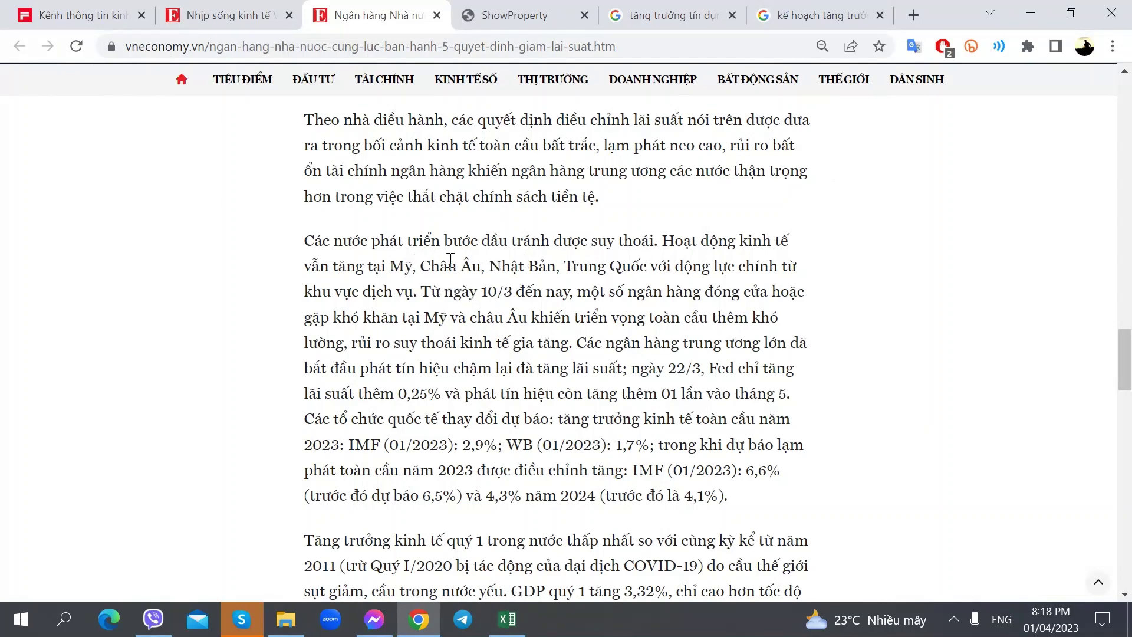
{"action": "scroll", "coordinate": [480, 263], "scroll_direction": "up", "scroll_amount": 1}
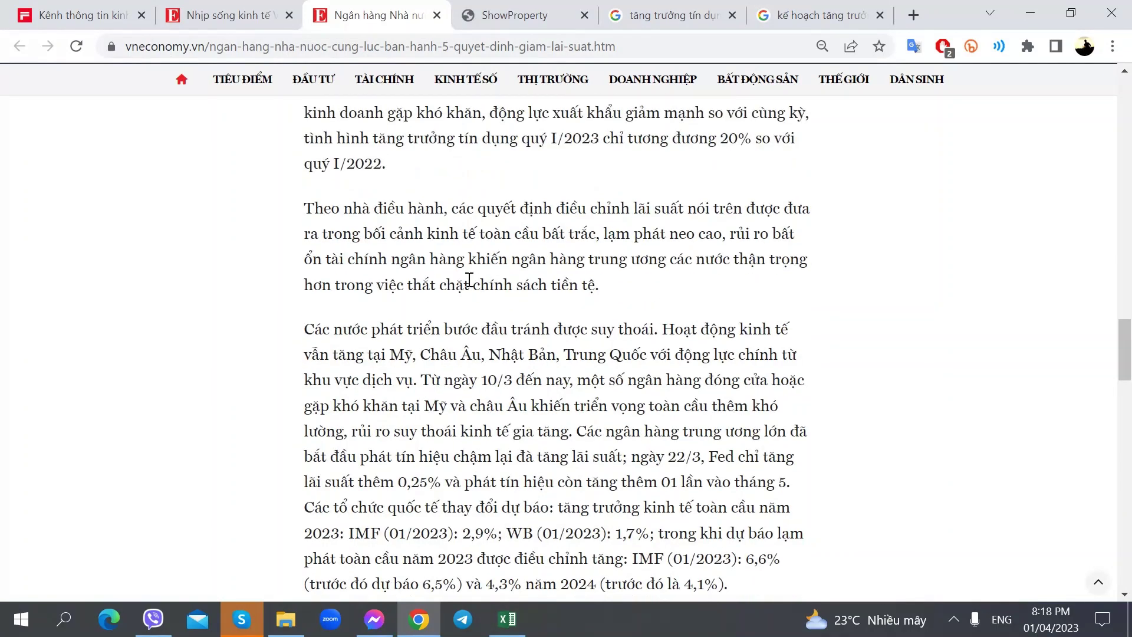
{"action": "scroll", "coordinate": [463, 251], "scroll_direction": "up", "scroll_amount": 1}
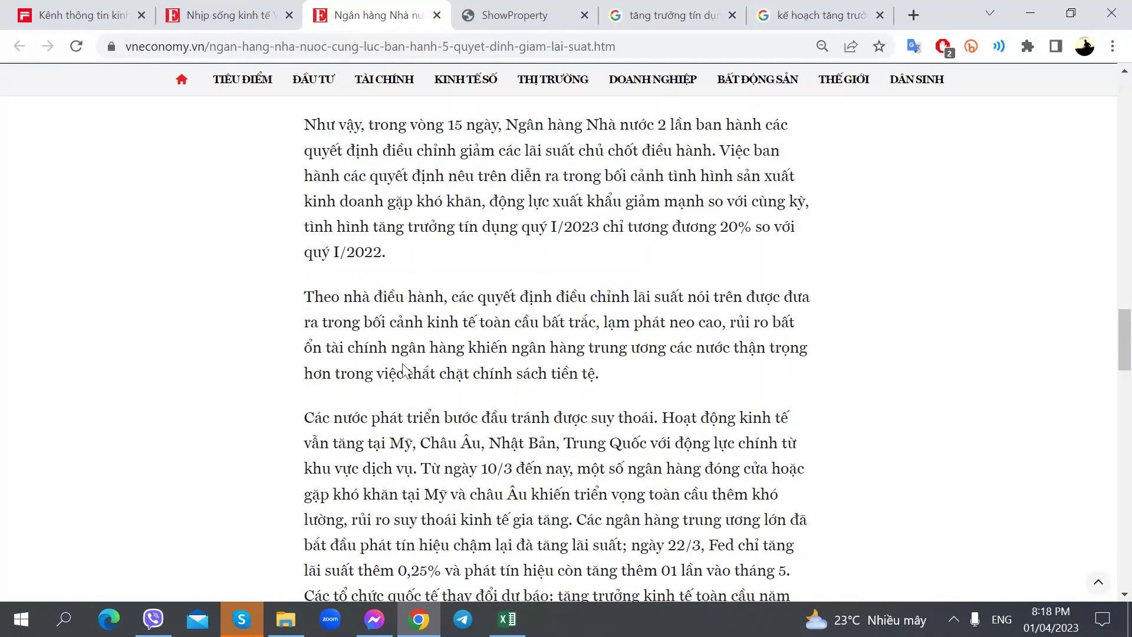
{"action": "key", "text": "alt+Tab"}
{"action": "left_click", "coordinate": [157, 491]}
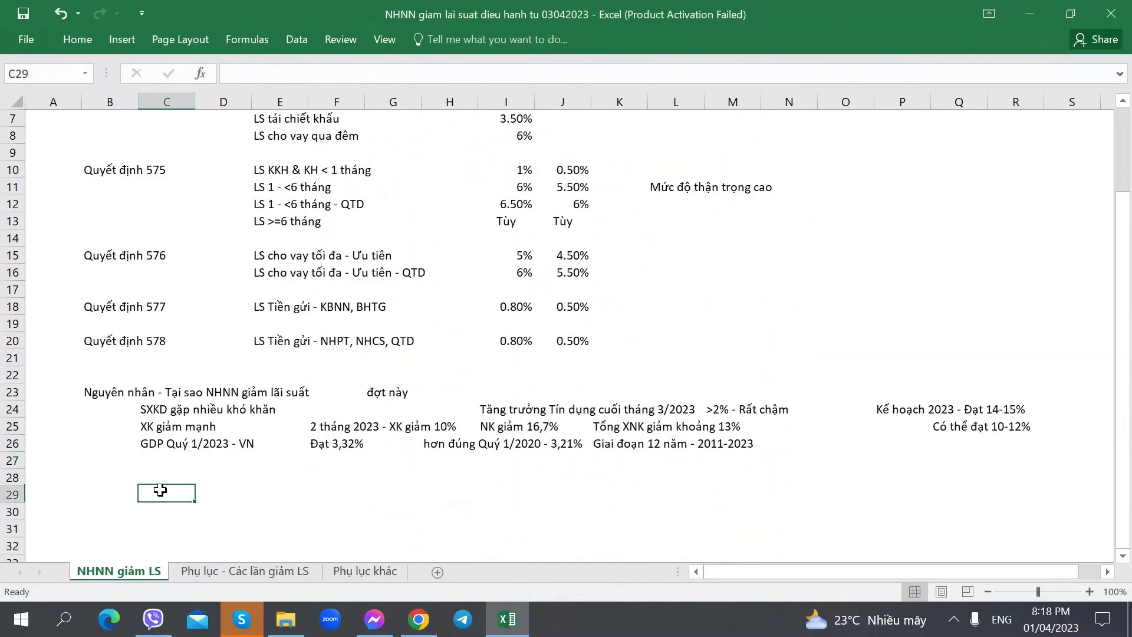
{"action": "left_click", "coordinate": [167, 475]}
{"action": "type", "text": "Rui"}
{"action": "key", "text": "BackSpace"}
{"action": "key", "text": "BackSpace"}
{"action": "key", "text": "BackSpace"}
{"action": "key", "text": "BackSpace"}
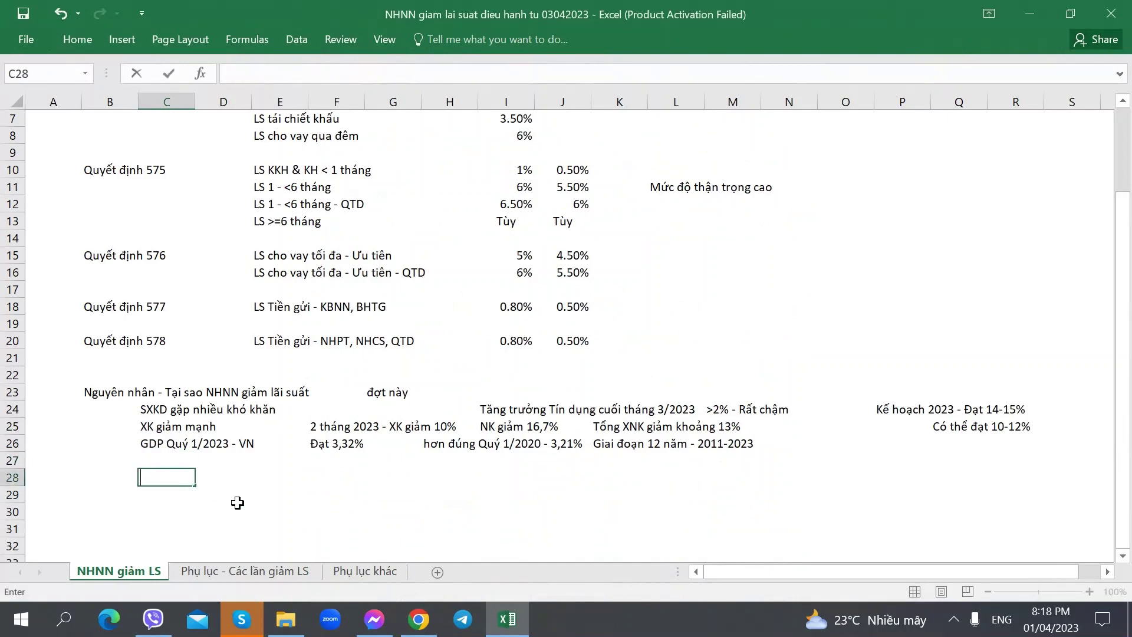
{"action": "type", "text": "Toàn cầu rủi ro c"}
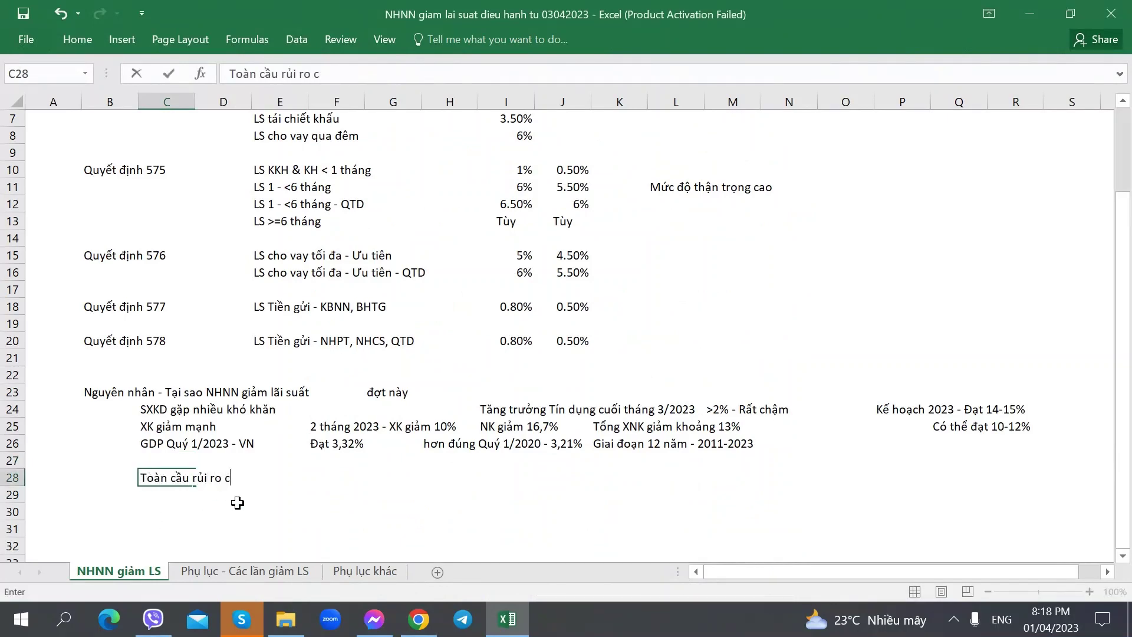
{"action": "type", "text": "ao"}
{"action": "key", "text": "Tab"}
- Consult the article's paragraph on global conditions again and enter "Lạm phát cao" in cell F28
{"action": "key", "text": "alt+Tab"}
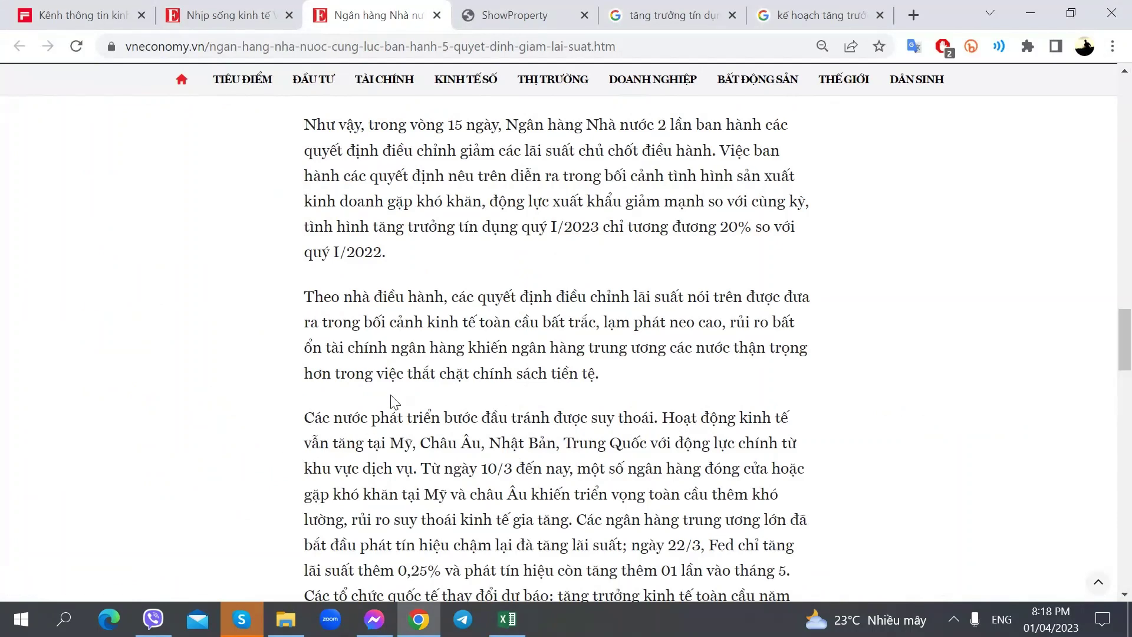
{"action": "key", "text": "alt+Tab"}
{"action": "type", "text": "L"}
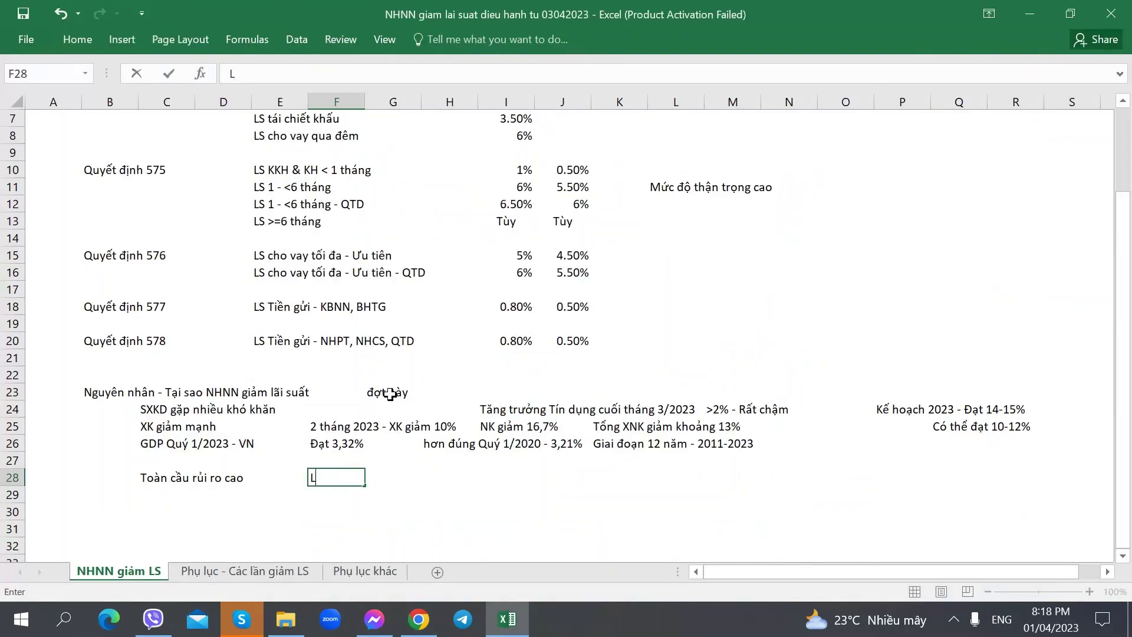
{"action": "type", "text": "ạm phát cao"}
{"action": "key", "text": "Tab"}
- Check the financial instability wording in the article and enter "Bất ổn tài chính" in cell H28
{"action": "key", "text": "Tab"}
{"action": "key", "text": "alt+Tab"}
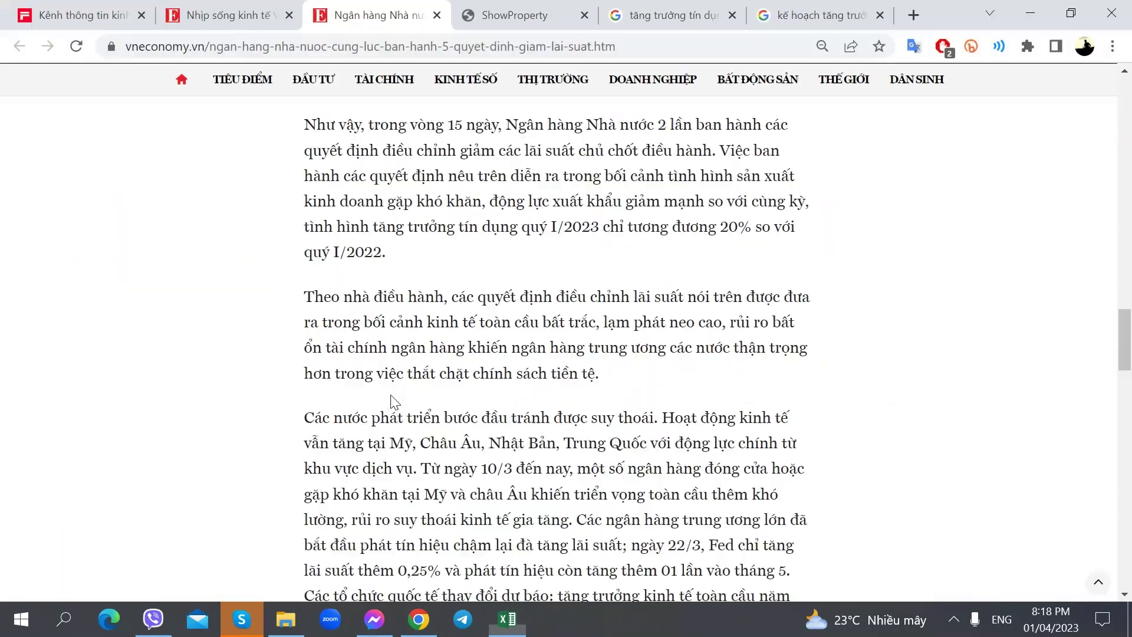
{"action": "key", "text": "alt+Tab"}
{"action": "key", "text": "alt+Tab"}
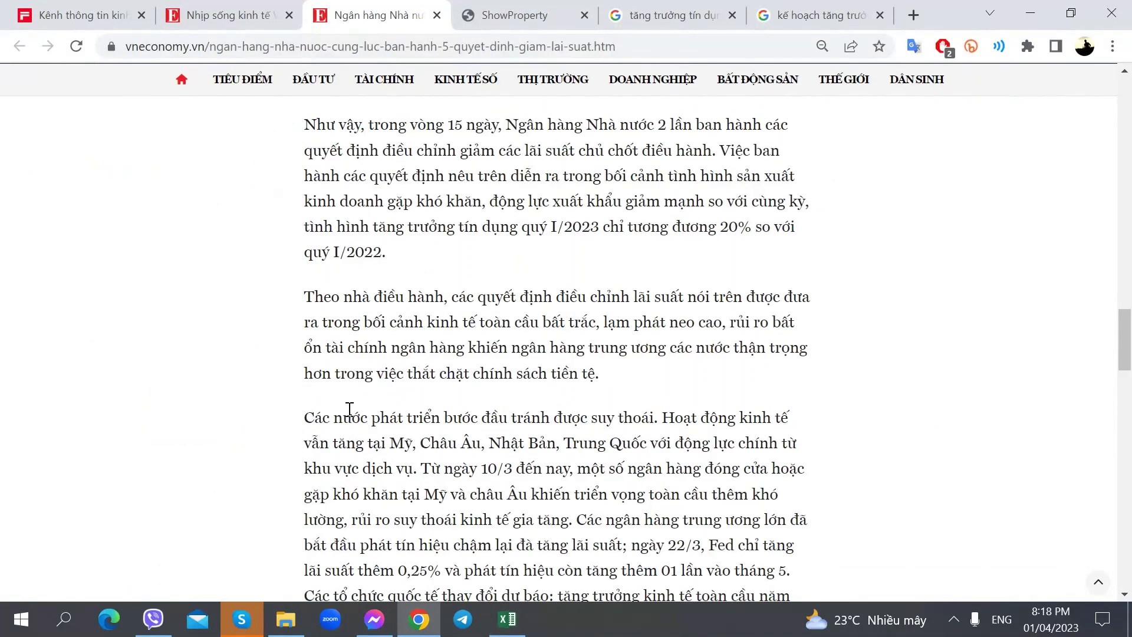
{"action": "key", "text": "alt+Tab"}
{"action": "type", "text": "Bất đ"}
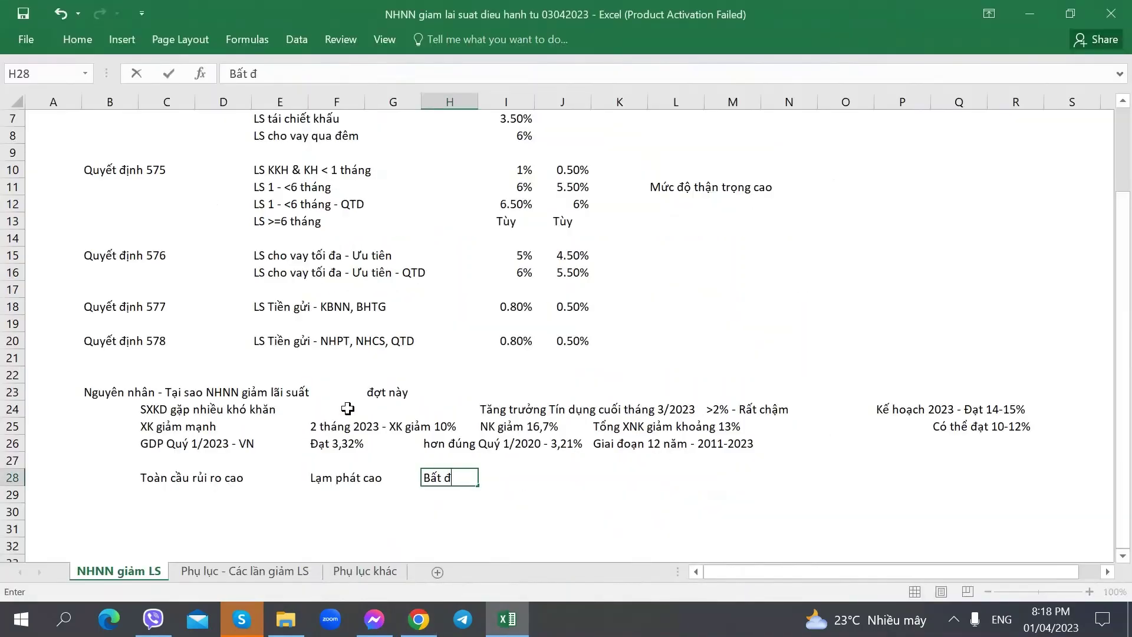
{"action": "key", "text": "BackSpace"}
{"action": "type", "text": "ổn đị"}
{"action": "key", "text": "BackSpace"}
{"action": "key", "text": "BackSpace"}
{"action": "type", "text": "tài chính"}
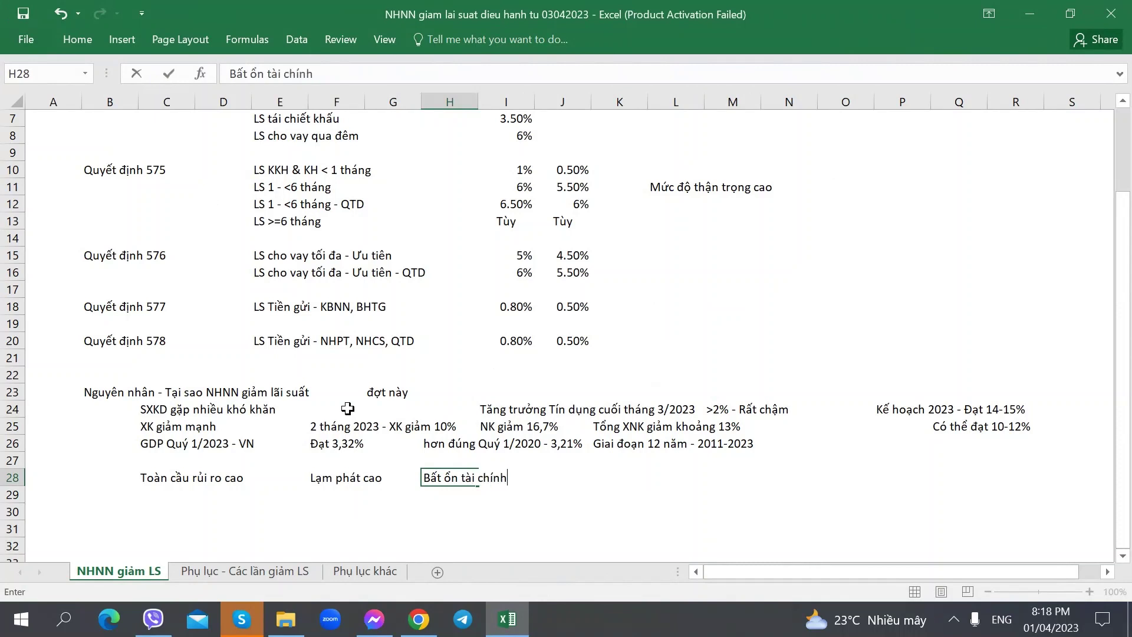
{"action": "key", "text": "Tab"}
- Enter the US example "Mỹ - 3 bank phá sản" in cell J28
{"action": "key", "text": "Tab"}
{"action": "type", "text": "Mỹ - 3 bank "}
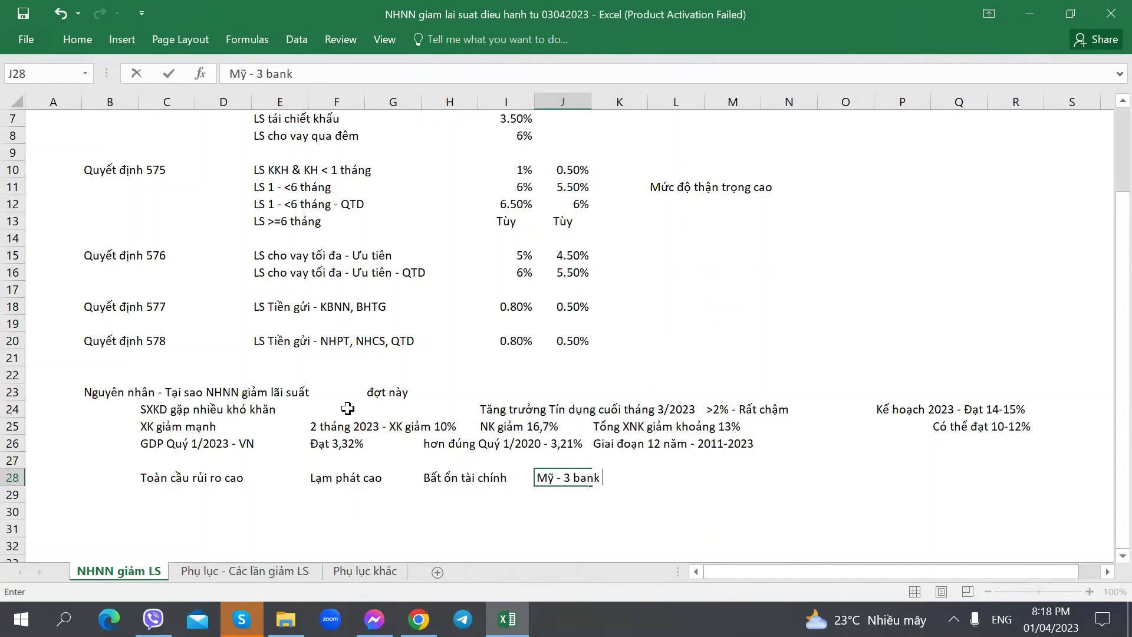
{"action": "type", "text": "phá sản"}
{"action": "key", "text": "Tab"}
- Enter the Swiss example "Thụy Sĩ - Sáp nhập CS vào UBS" in cell M28
{"action": "key", "text": "Tab"}
{"action": "key", "text": "Tab"}
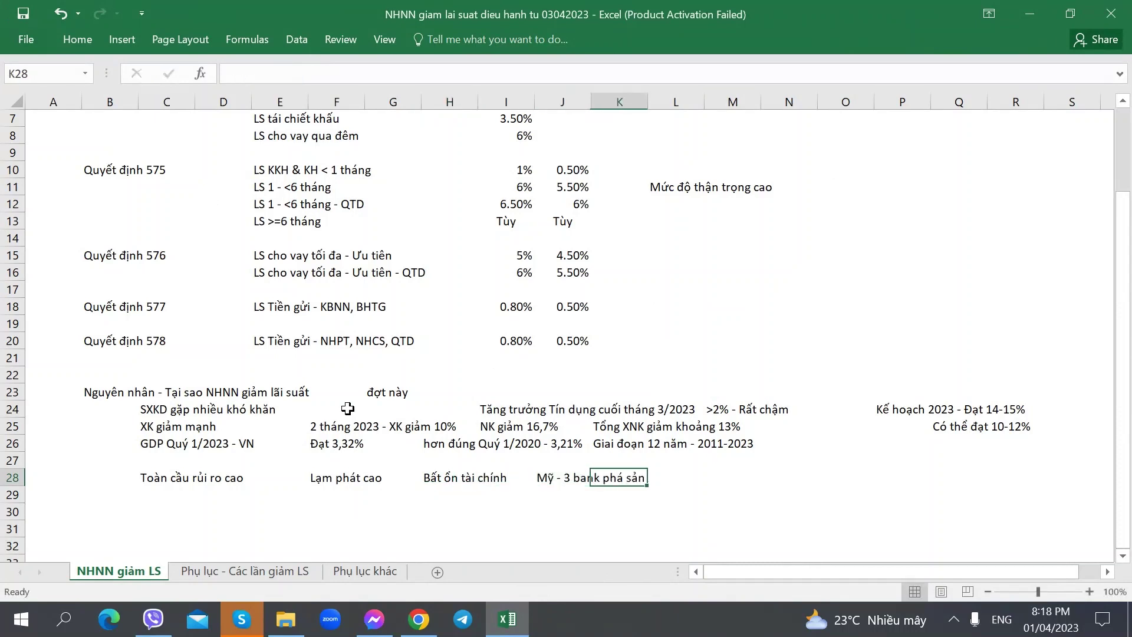
{"action": "type", "text": "Thụy "}
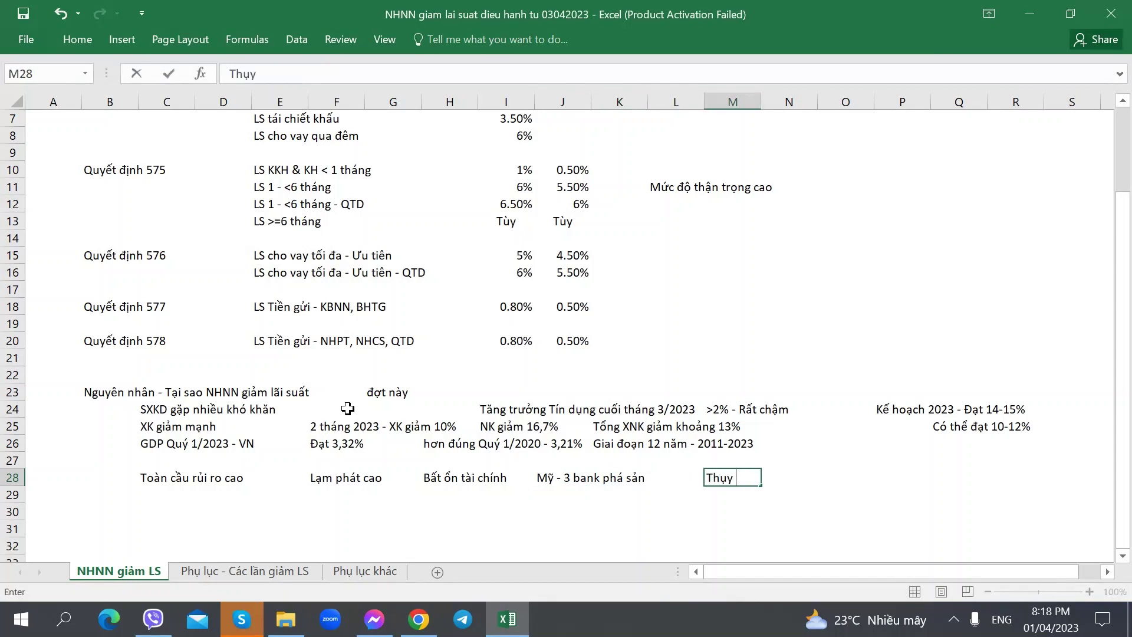
{"action": "type", "text": "Sĩ - Sáp nhập U"}
{"action": "key", "text": "BackSpace"}
{"action": "key", "text": "BackSpace"}
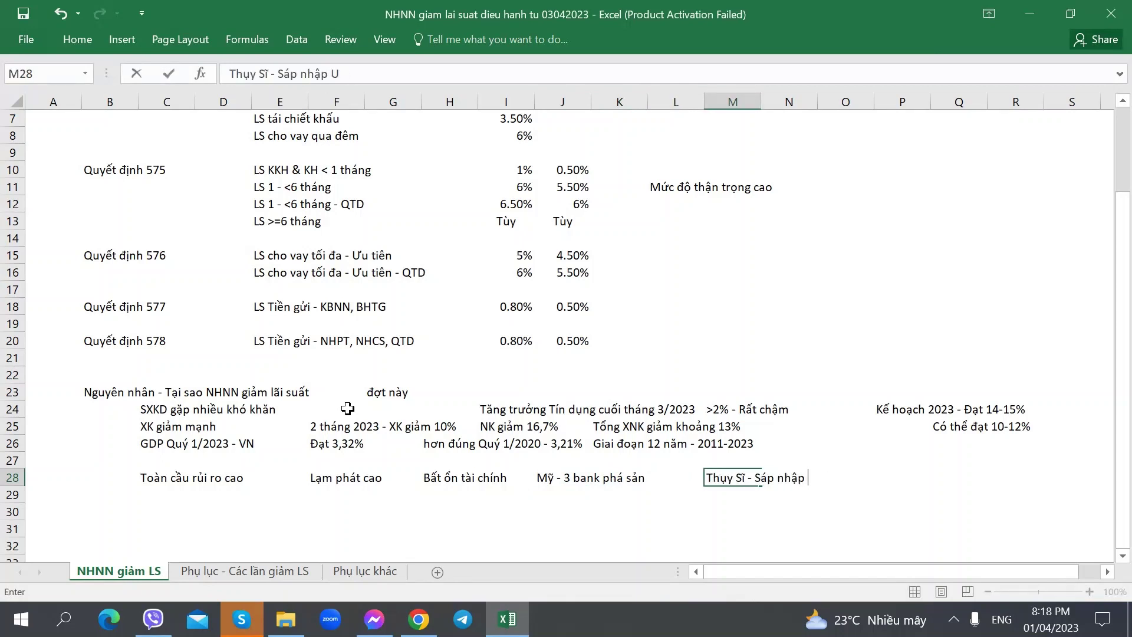
{"action": "type", "text": "CS vào UBS"}
{"action": "key", "text": "Right"}
{"action": "key", "text": "Right"}
{"action": "key", "text": "Right"}
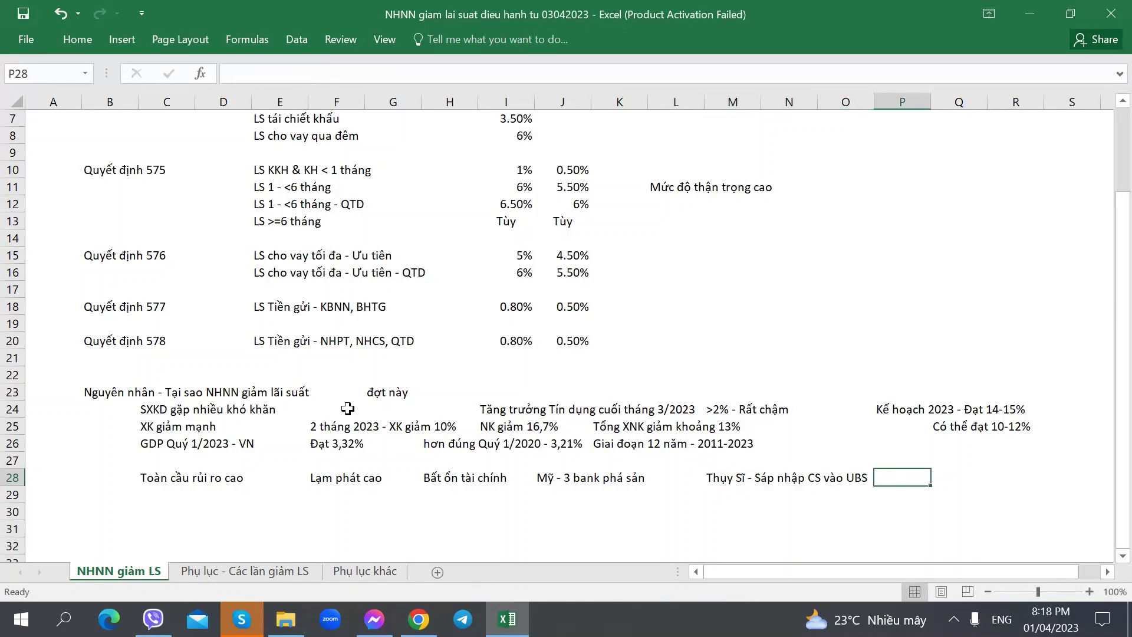
- Glance at the article once more and enter "giảm áp lực NHTW thắt chặt tiền tệ" in cell F29 under the inflation note
{"action": "key", "text": "alt+Tab"}
{"action": "key", "text": "alt+Tab"}
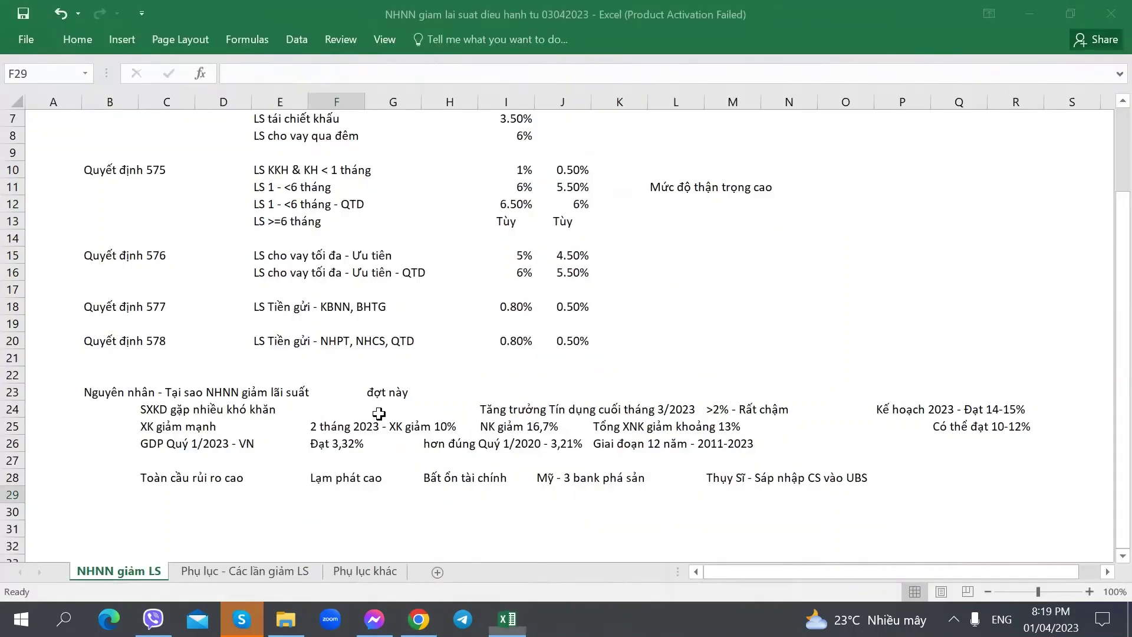
{"action": "type", "text": "giảm áp lực"}
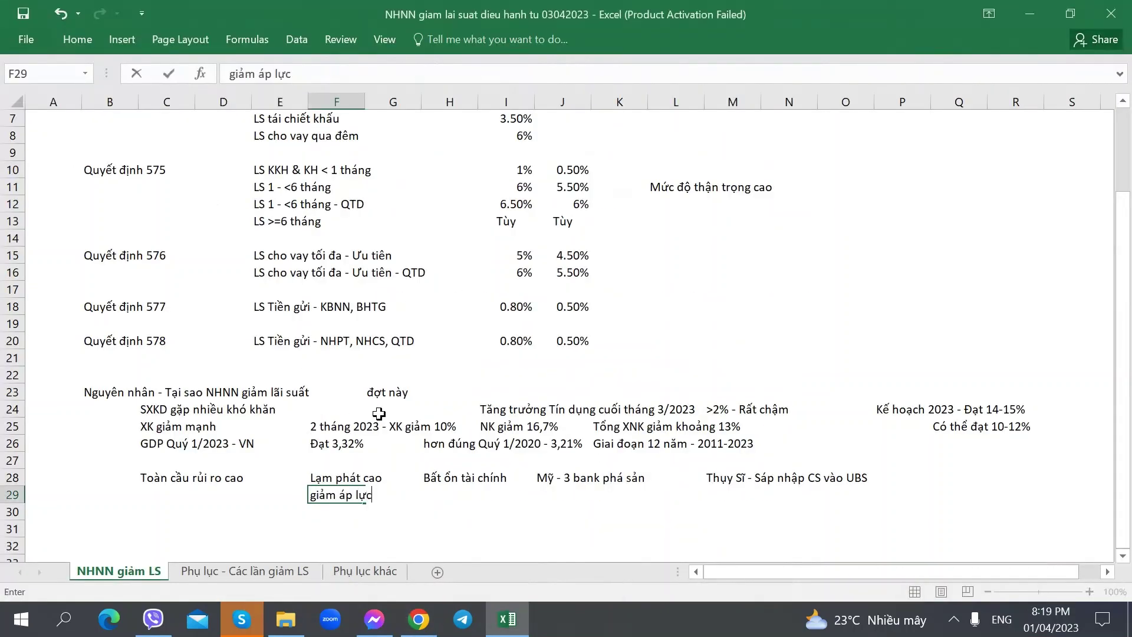
{"action": "type", "text": " NHTW tăng"}
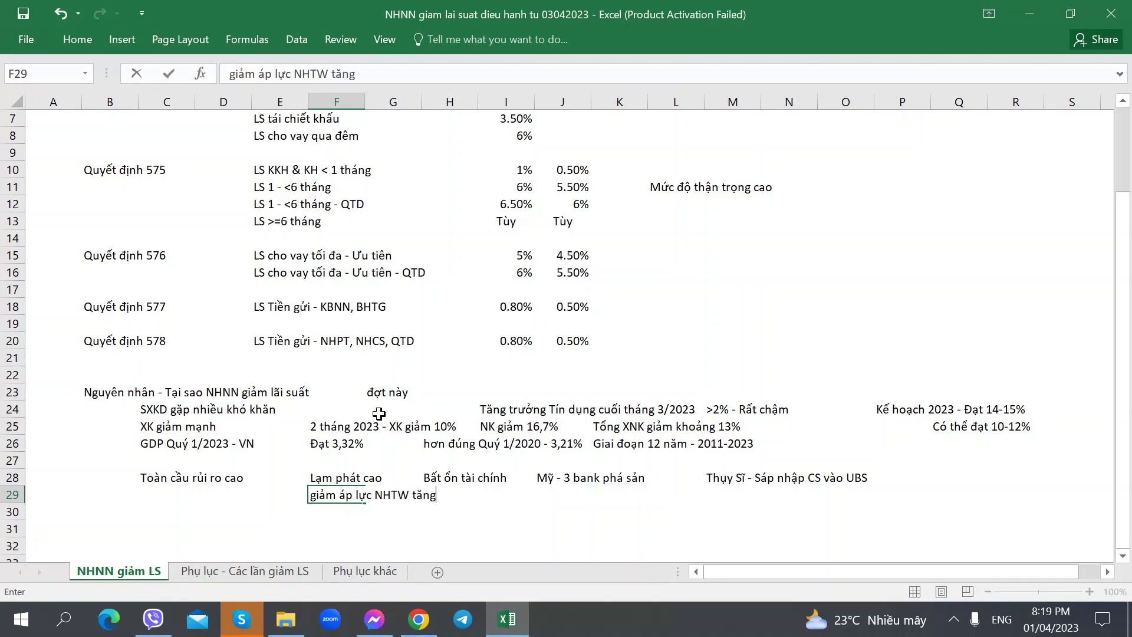
{"action": "key", "text": "BackSpace"}
{"action": "key", "text": "BackSpace"}
{"action": "key", "text": "BackSpace"}
{"action": "key", "text": "BackSpace"}
{"action": "type", "text": "thẳt chặt tiền tệ"}
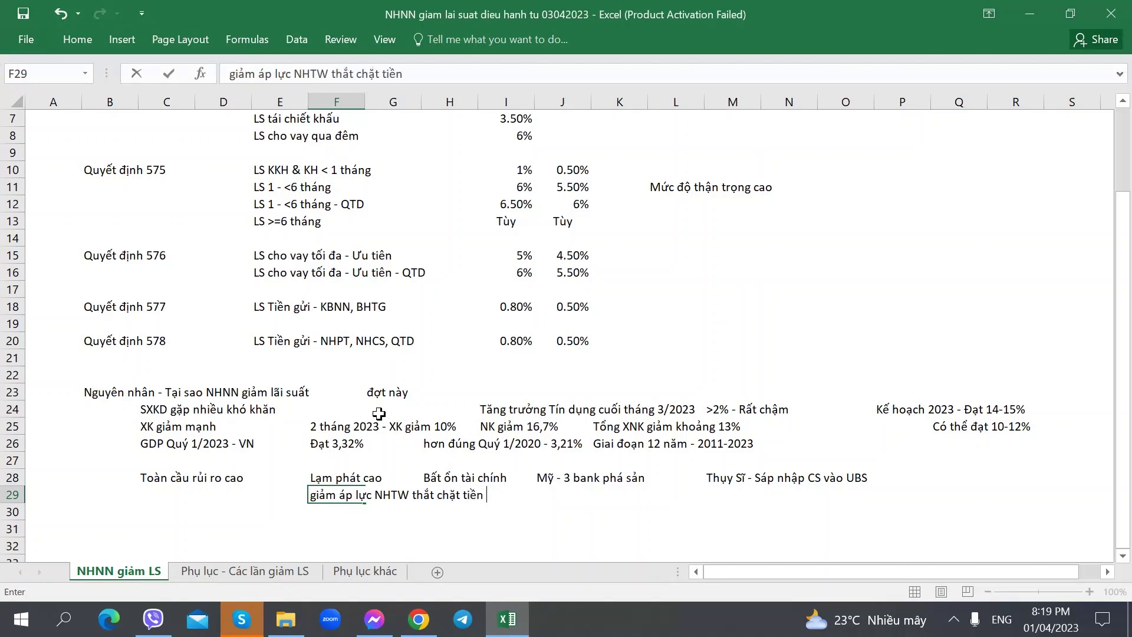
{"action": "key", "text": "Right"}
{"action": "key", "text": "Right"}
{"action": "key", "text": "Right"}
- Check the central bank and Fed notes on the Phụ lục khác sheet and enter "Fed - Tháng 3/2023 - Tăng 0,25%" in cell F30 of NHNN giảm LS
{"action": "key", "text": "ctrl+Page_Down"}
{"action": "key", "text": "ctrl+Page_Down"}
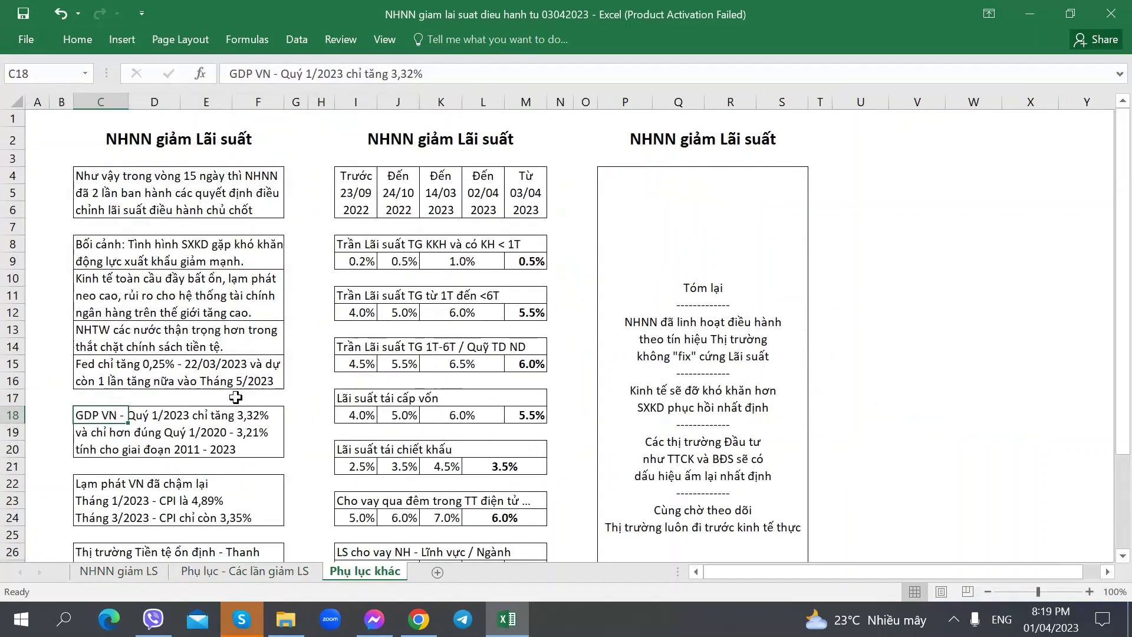
{"action": "scroll", "coordinate": [233, 399], "scroll_direction": "down", "scroll_amount": 1}
{"action": "left_click", "coordinate": [95, 269]}
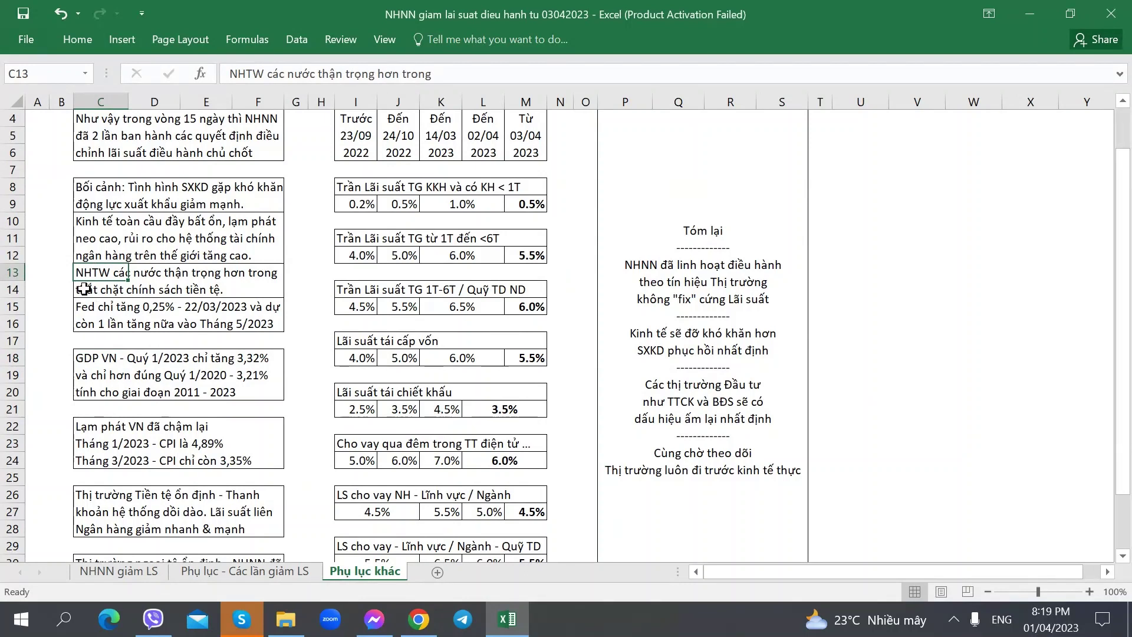
{"action": "left_click", "coordinate": [84, 310]}
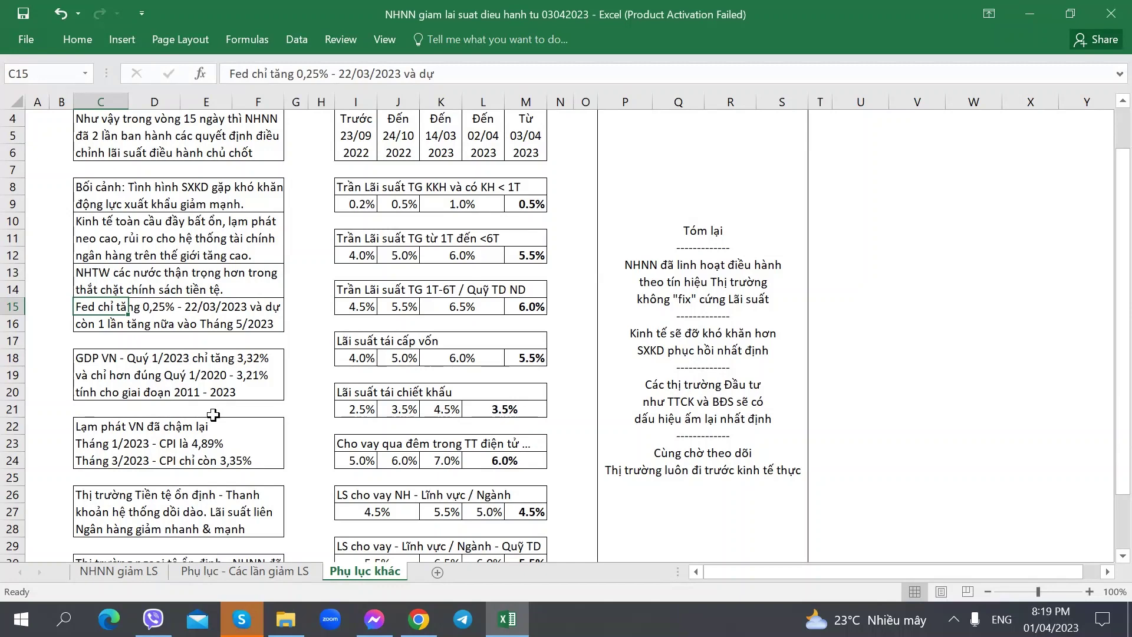
{"action": "key", "text": "ctrl+Page_Up"}
{"action": "key", "text": "ctrl+Page_Up"}
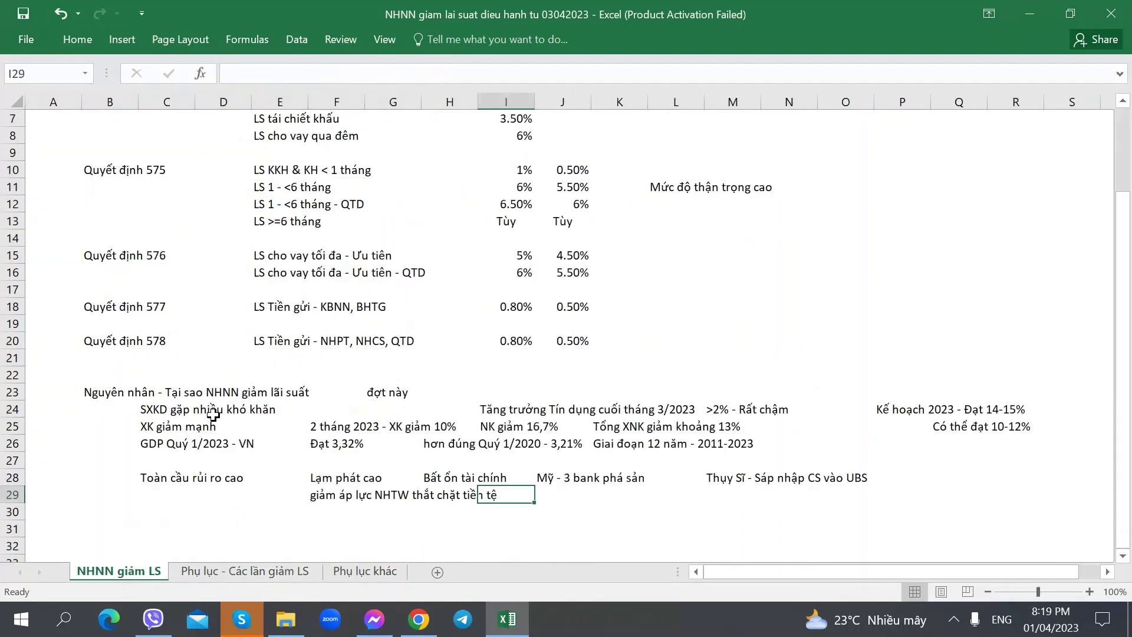
{"action": "key", "text": "Down"}
{"action": "key", "text": "Left"}
{"action": "key", "text": "Left"}
{"action": "key", "text": "Left"}
{"action": "key", "text": "Down"}
{"action": "key", "text": "Up"}
{"action": "type", "text": "F"}
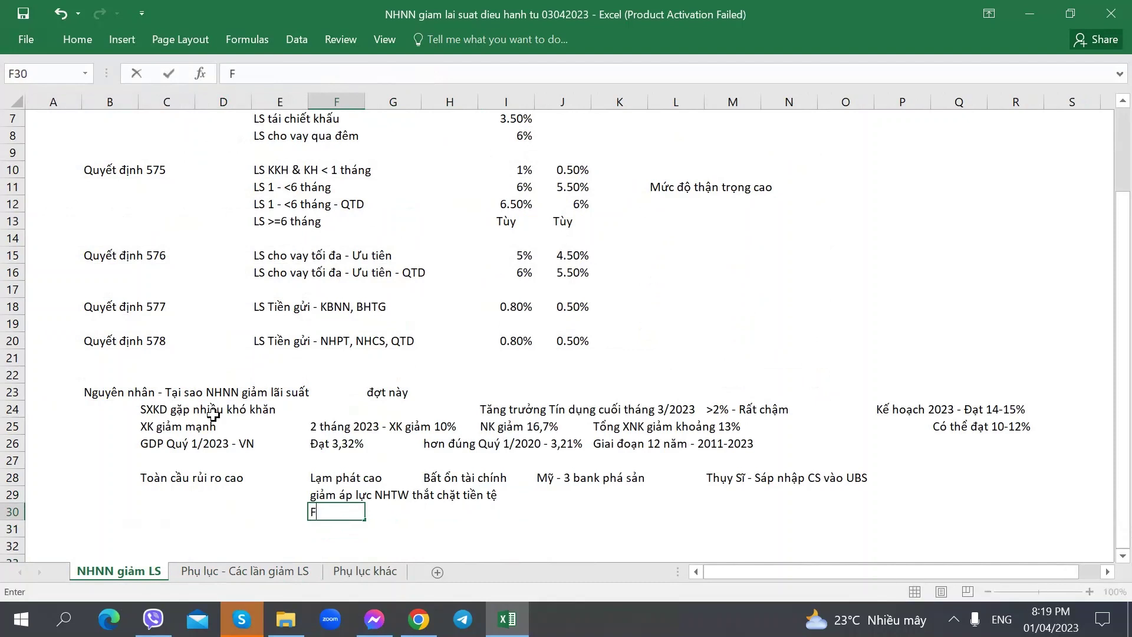
{"action": "type", "text": "ed - Tháng 3/2023 "}
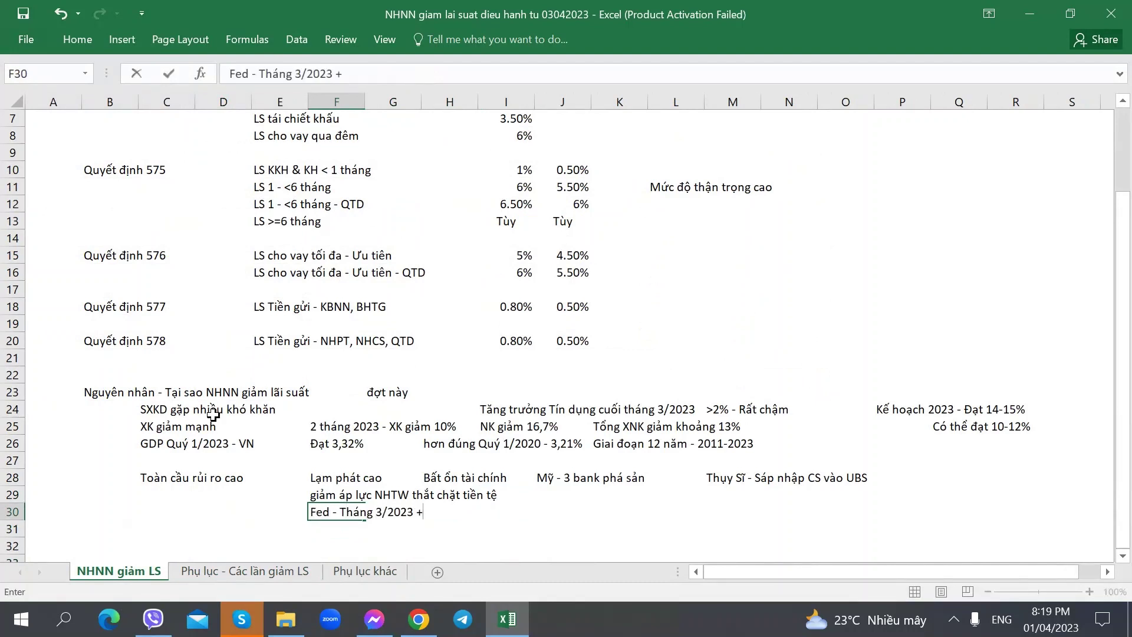
{"action": "type", "text": "- Tăng 0,25%"}
{"action": "key", "text": "Tab"}
- Enter the Fed's expected further increase as "Vào còn 1 lần nữa vào Tháng 5/2023" in cell J30
{"action": "key", "text": "Tab"}
{"action": "key", "text": "Tab"}
{"action": "key", "text": "Tab"}
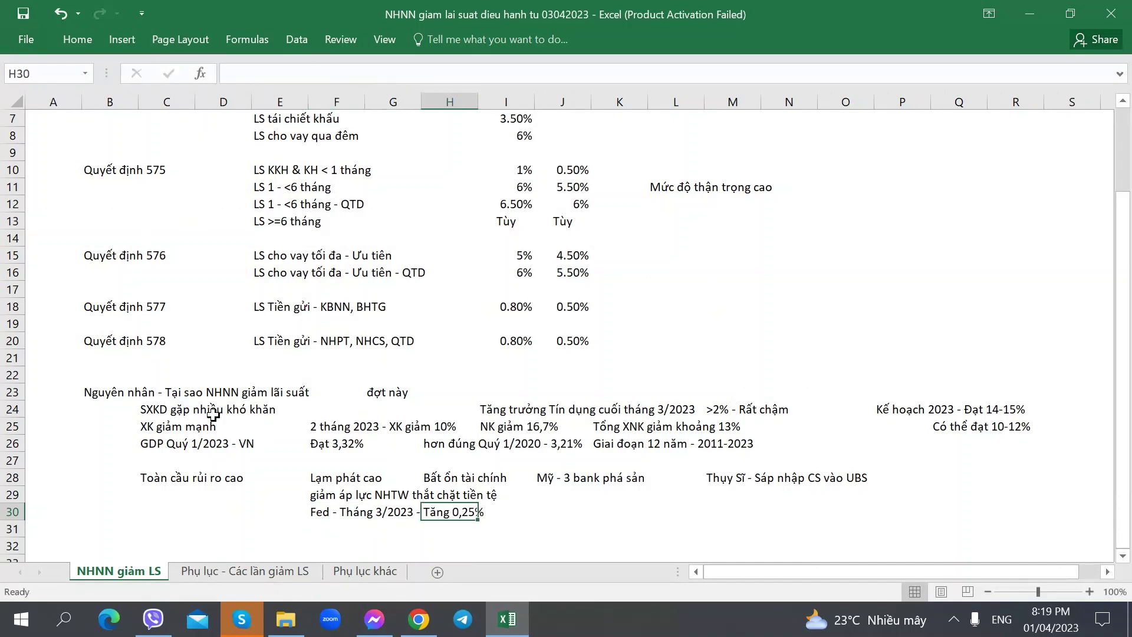
{"action": "type", "text": "Vào còn 1 lần nữa vào"}
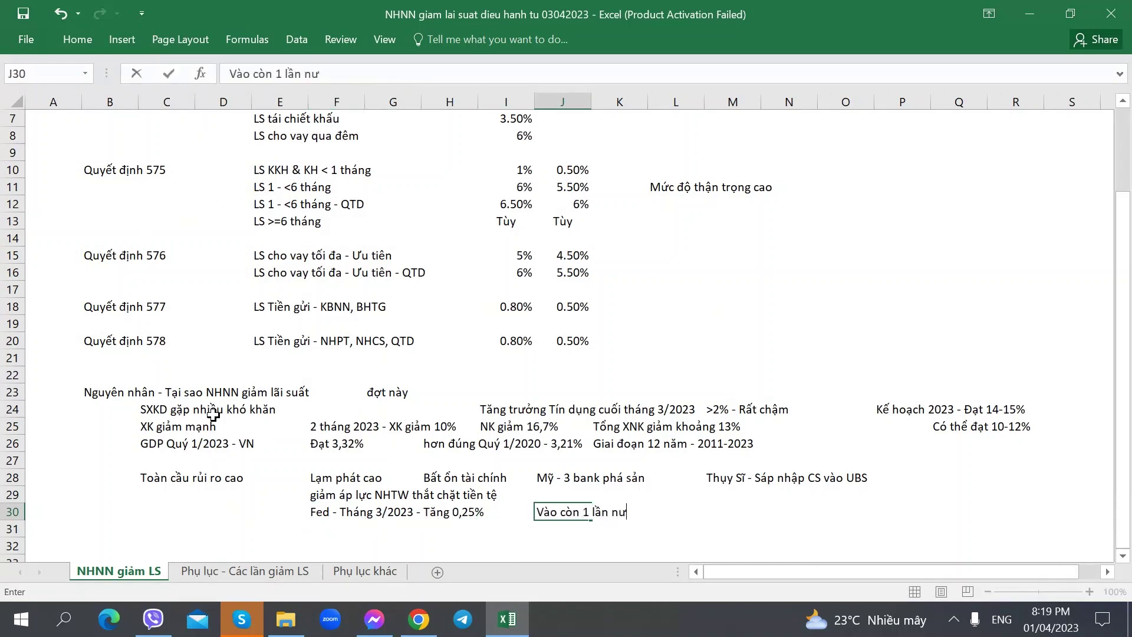
{"action": "type", "text": " Tháng 5/2023"}
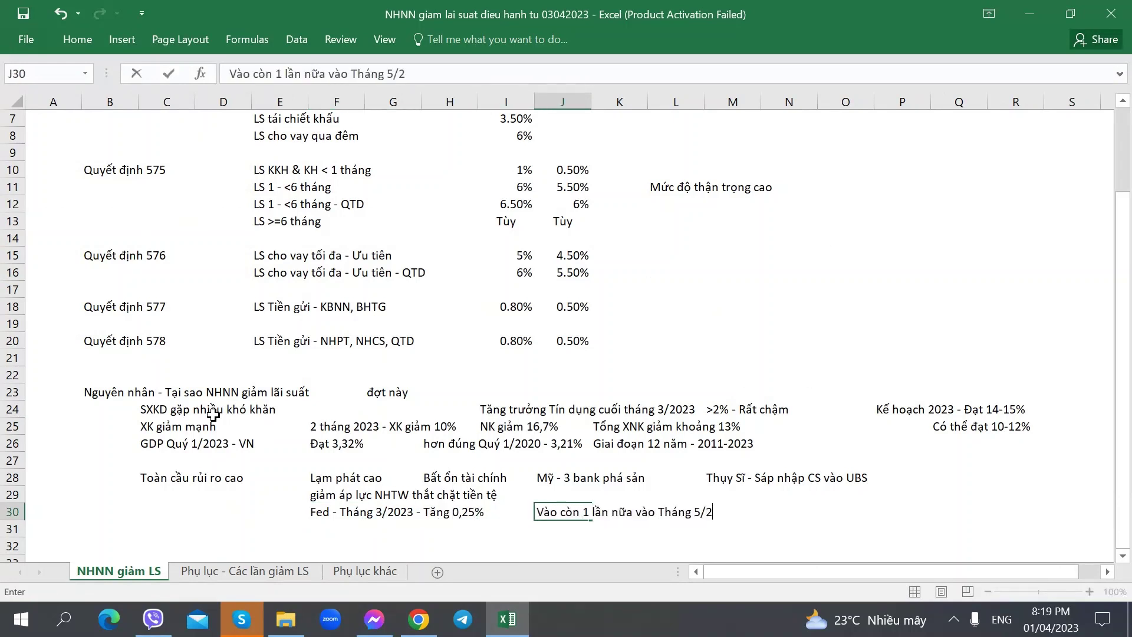
{"action": "key", "text": "Tab"}
{"action": "key", "text": "Tab"}
{"action": "key", "text": "Tab"}
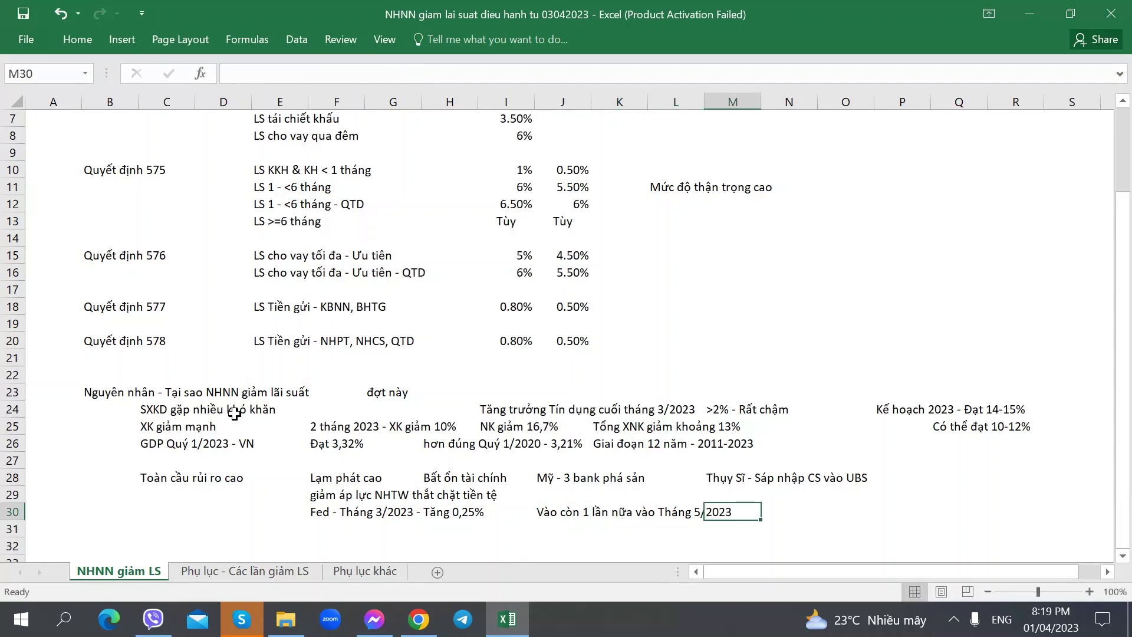
{"action": "scroll", "coordinate": [213, 415], "scroll_direction": "down", "scroll_amount": 1}
{"action": "left_click", "coordinate": [420, 479]}
{"action": "left_click", "coordinate": [829, 457]}
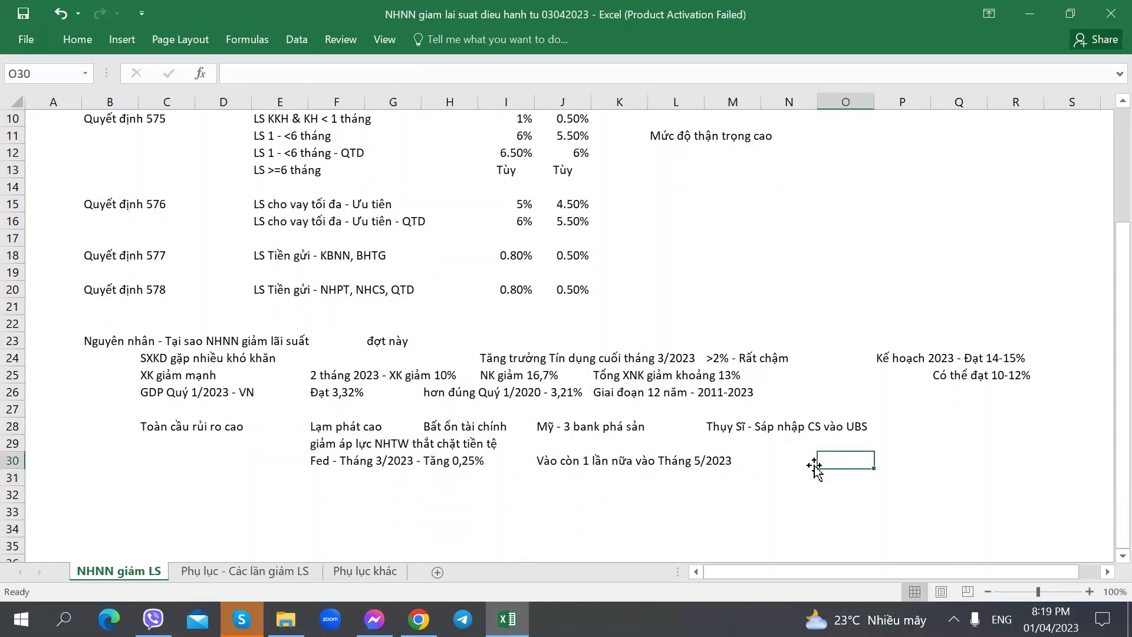
{"action": "left_click", "coordinate": [801, 468]}
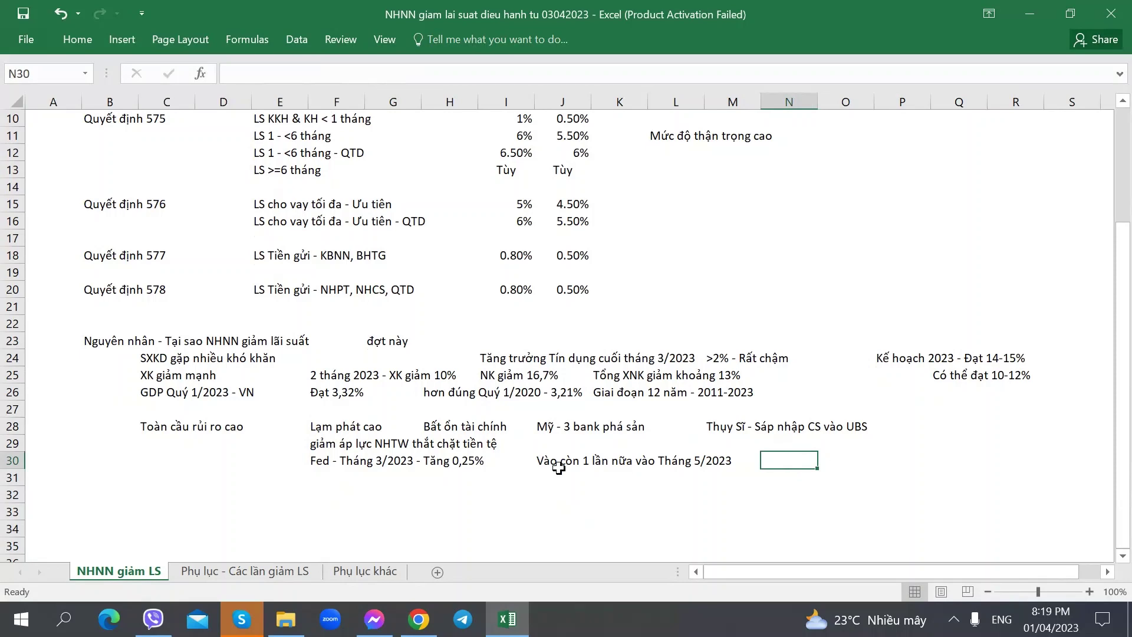
- Examine the notes on Vietnam's slowing inflation and the January and March 2023 CPI on the Phụ lục khác sheet
{"action": "left_click", "coordinate": [359, 477]}
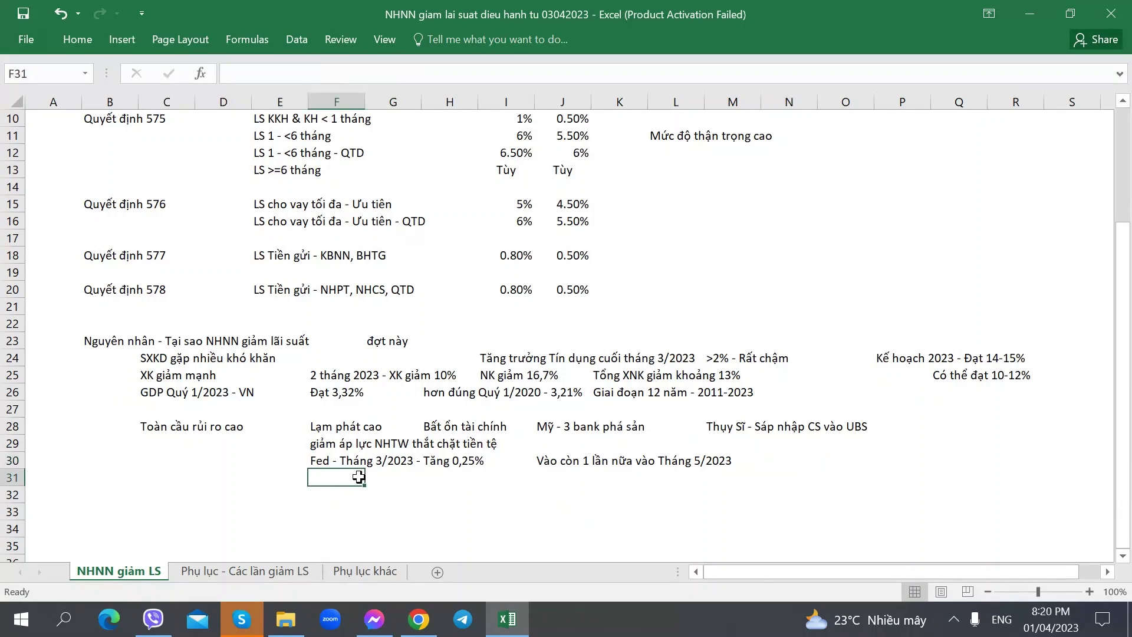
{"action": "key", "text": "ctrl+Page_Down"}
{"action": "key", "text": "ctrl+Page_Up"}
{"action": "key", "text": "ctrl+Page_Down"}
{"action": "key", "text": "ctrl+Page_Down"}
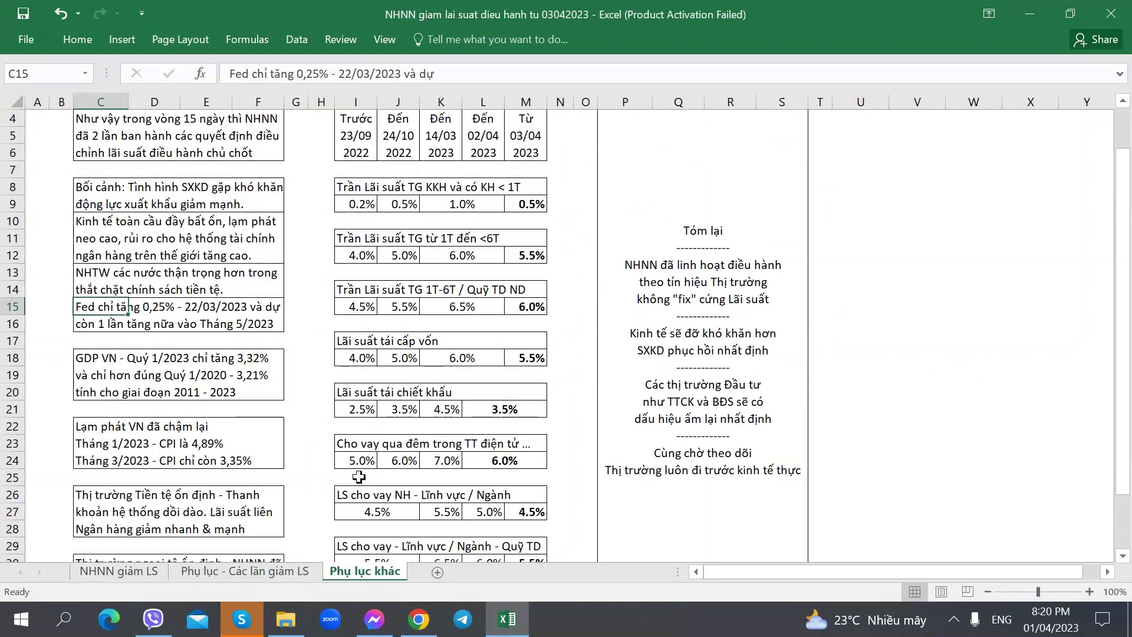
{"action": "scroll", "coordinate": [148, 398], "scroll_direction": "down", "scroll_amount": 2}
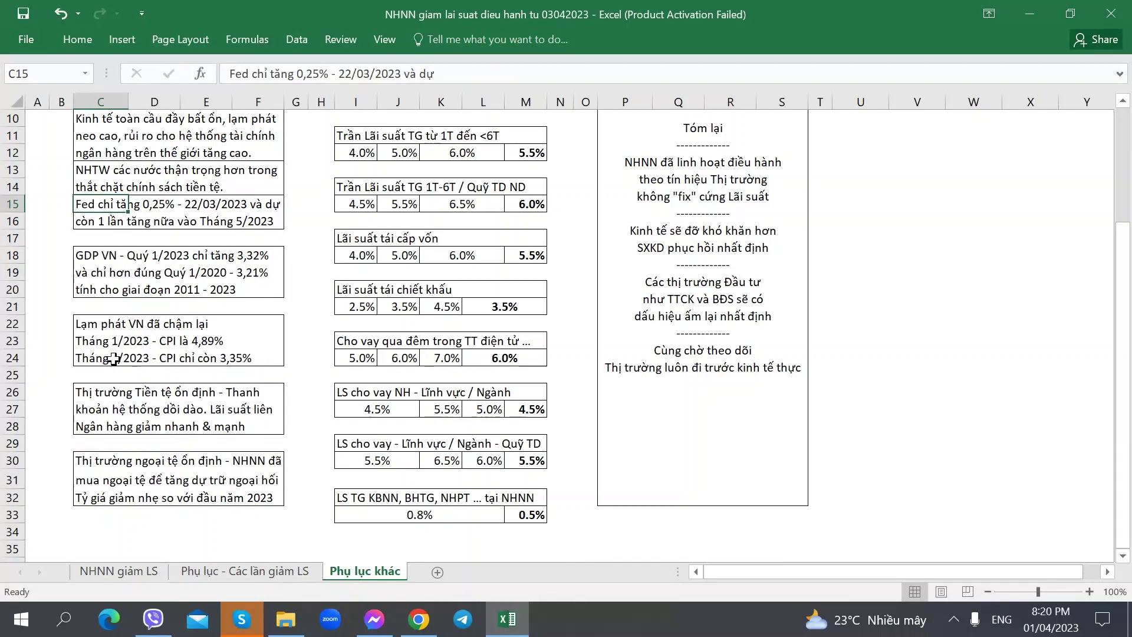
{"action": "left_click", "coordinate": [85, 360]}
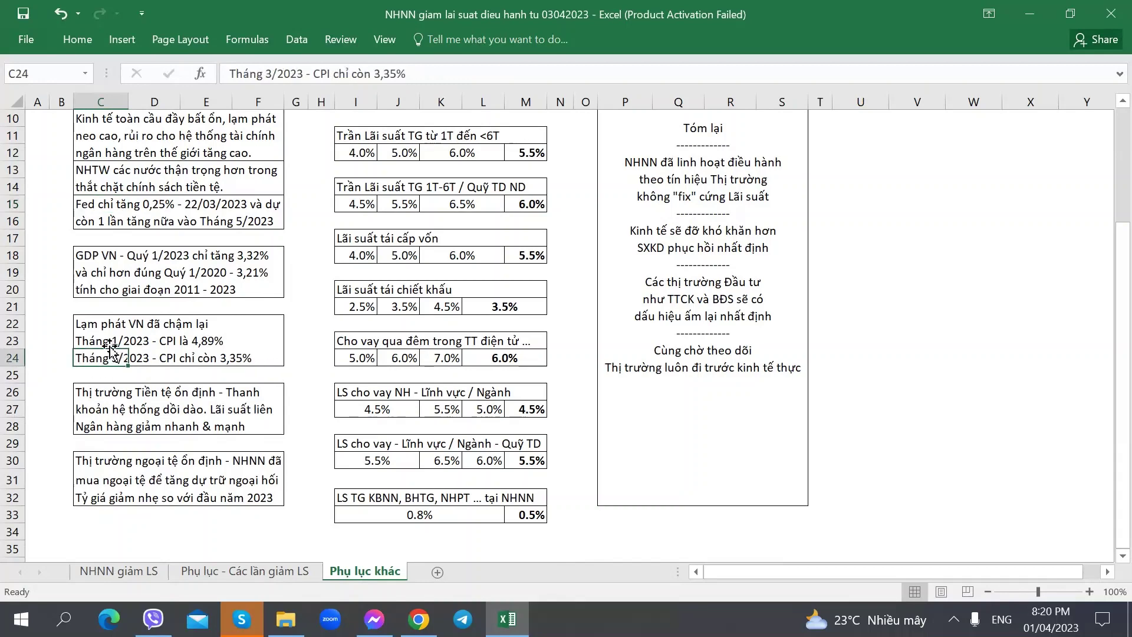